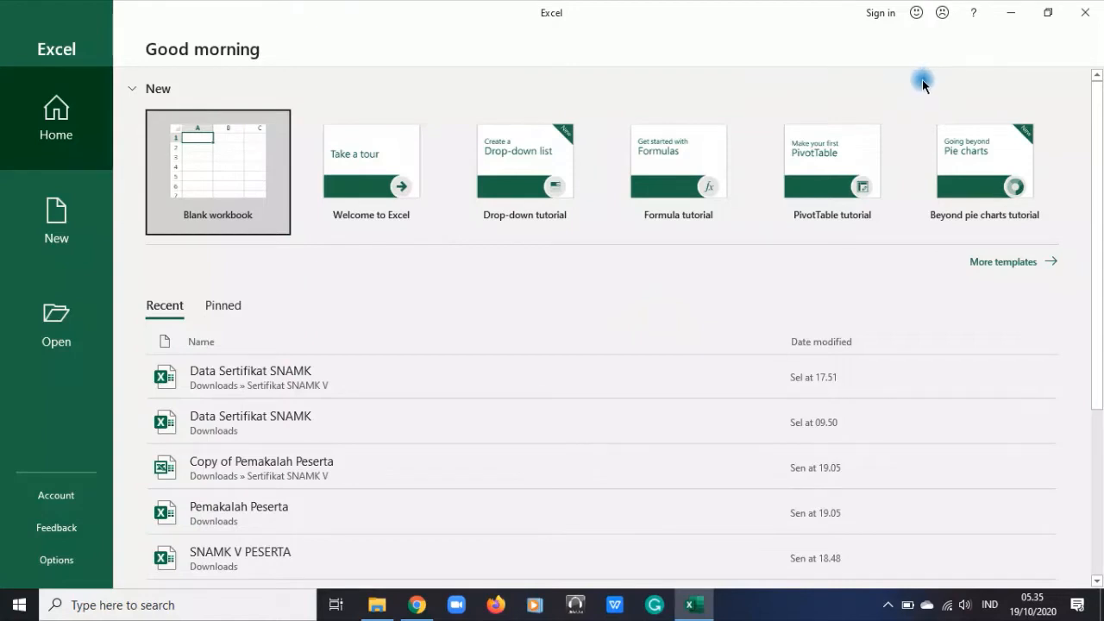
click(83, 604)
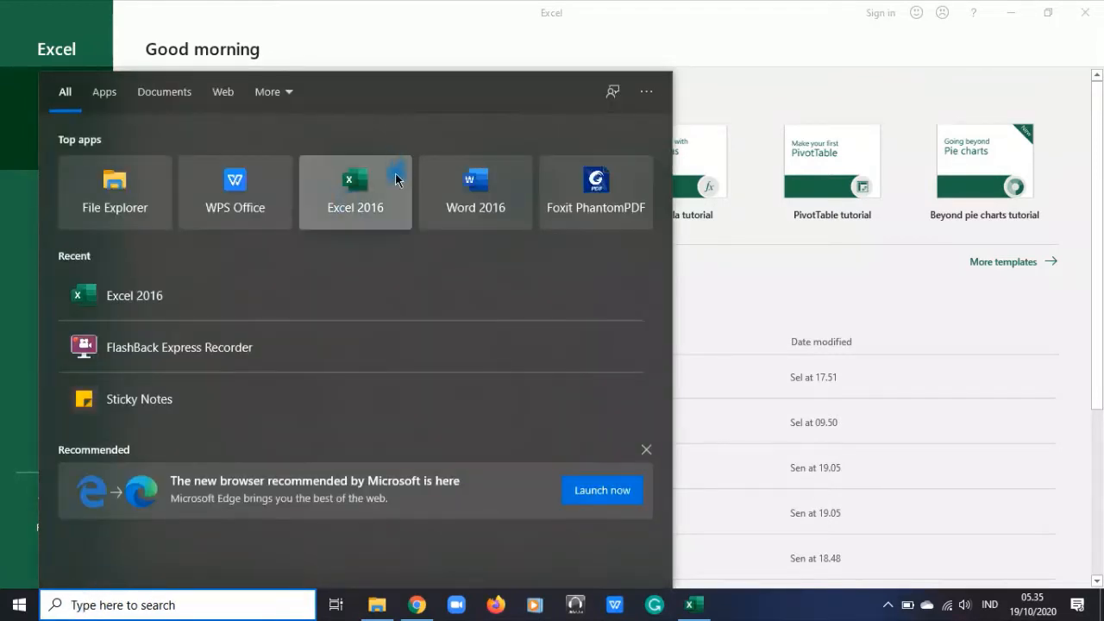
click(885, 41)
click(850, 61)
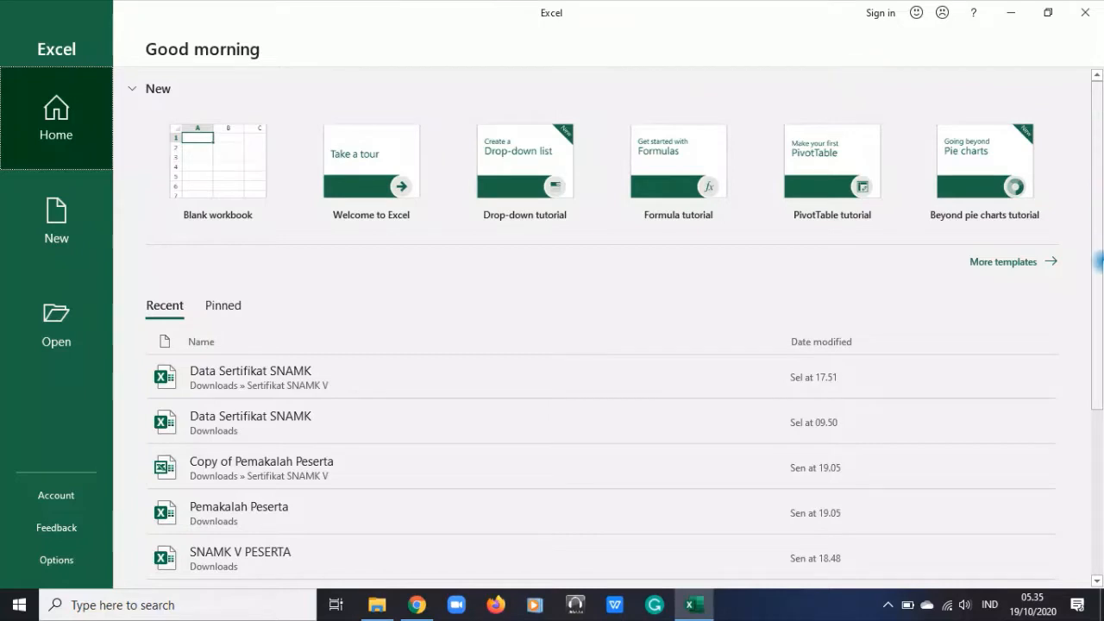
Browse the full collection of workbook templates, from the tutorials and calendars to the budgets, invoices and schedules
click(1017, 267)
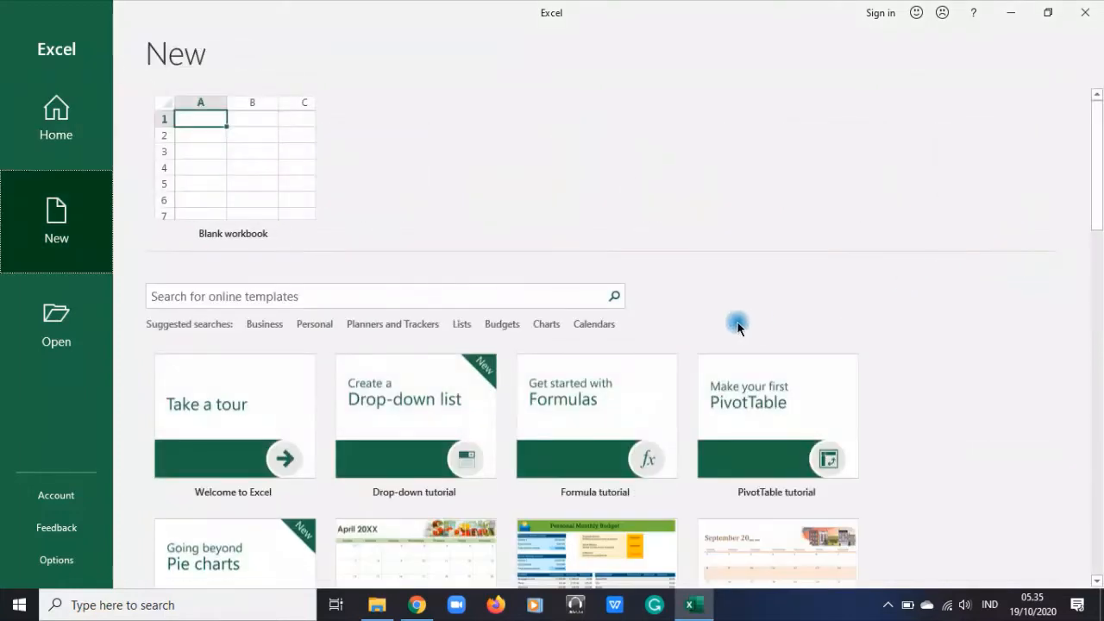
scroll(737, 326, down, 2)
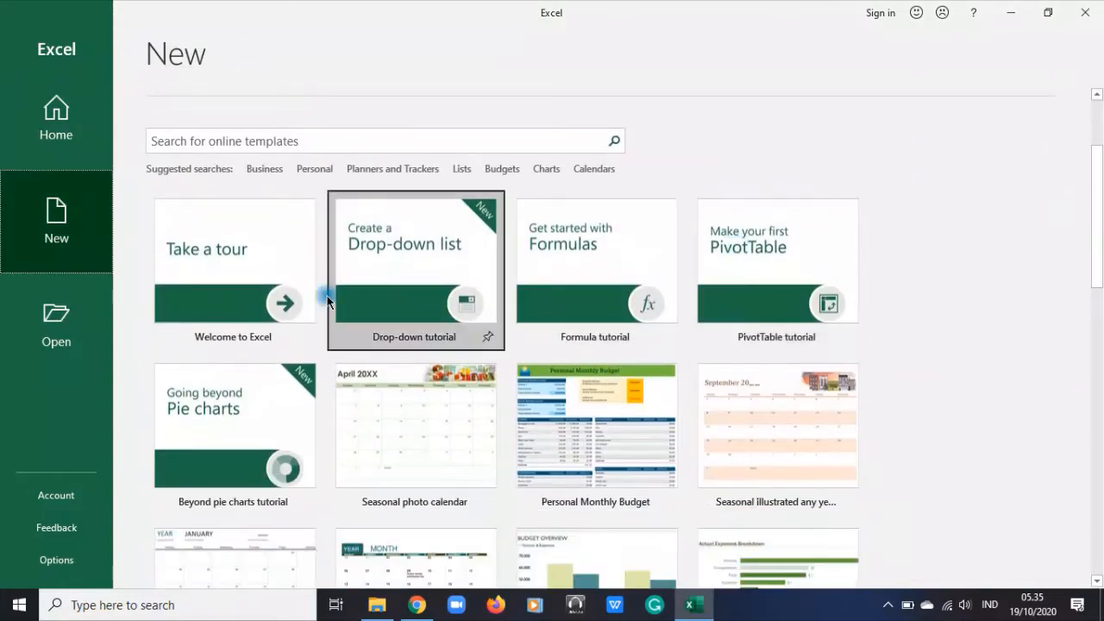
scroll(293, 330, down, 1)
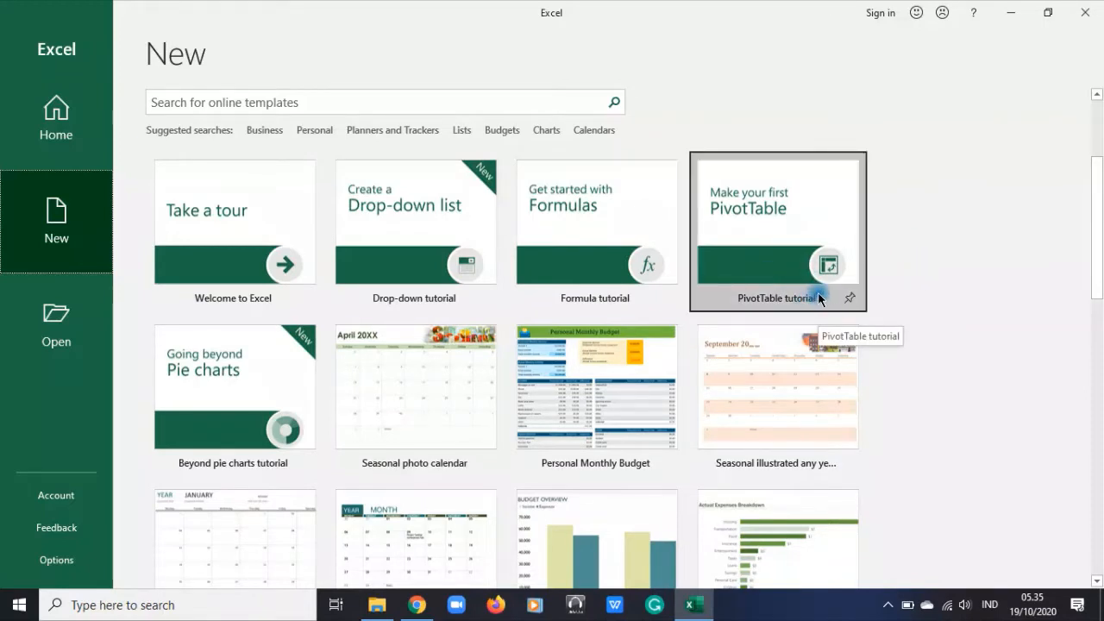
scroll(817, 301, down, 1)
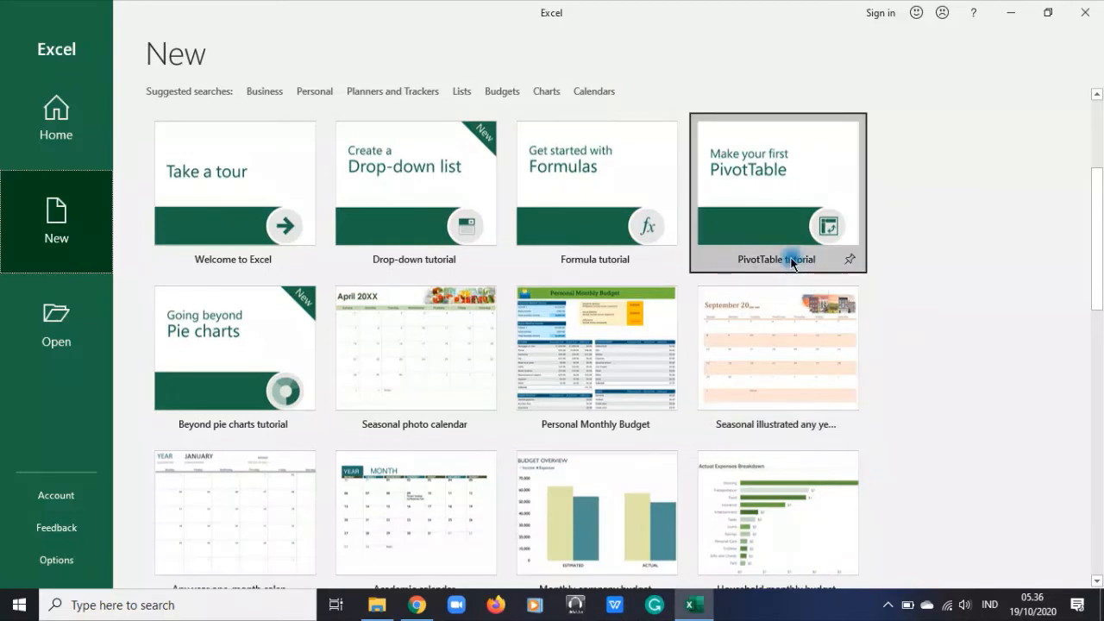
scroll(791, 263, down, 1)
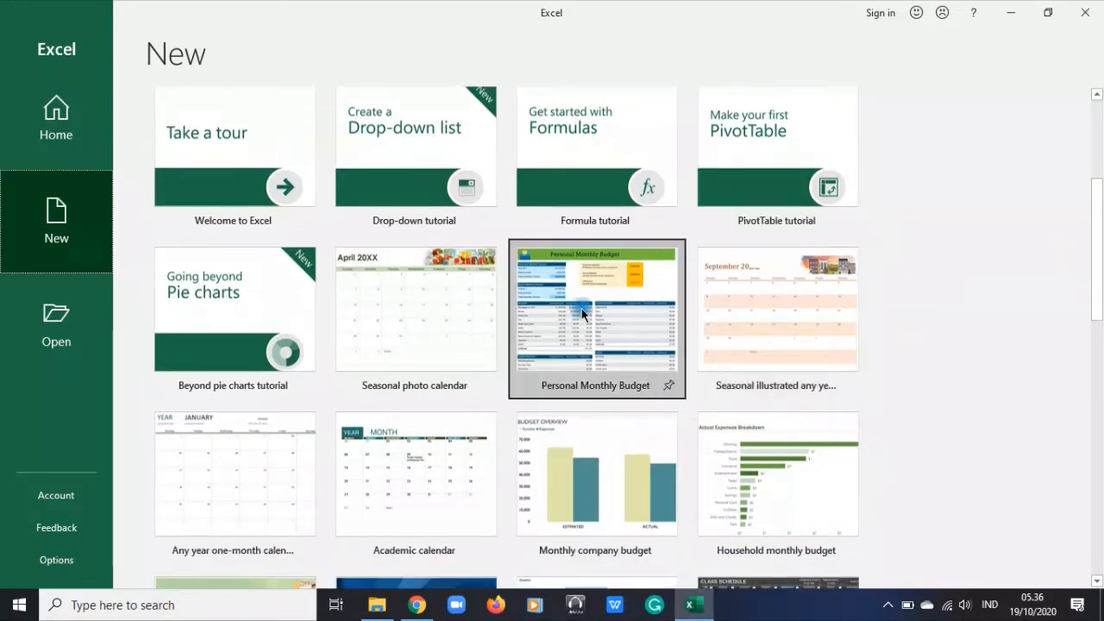
scroll(586, 310, down, 1)
scroll(583, 314, down, 1)
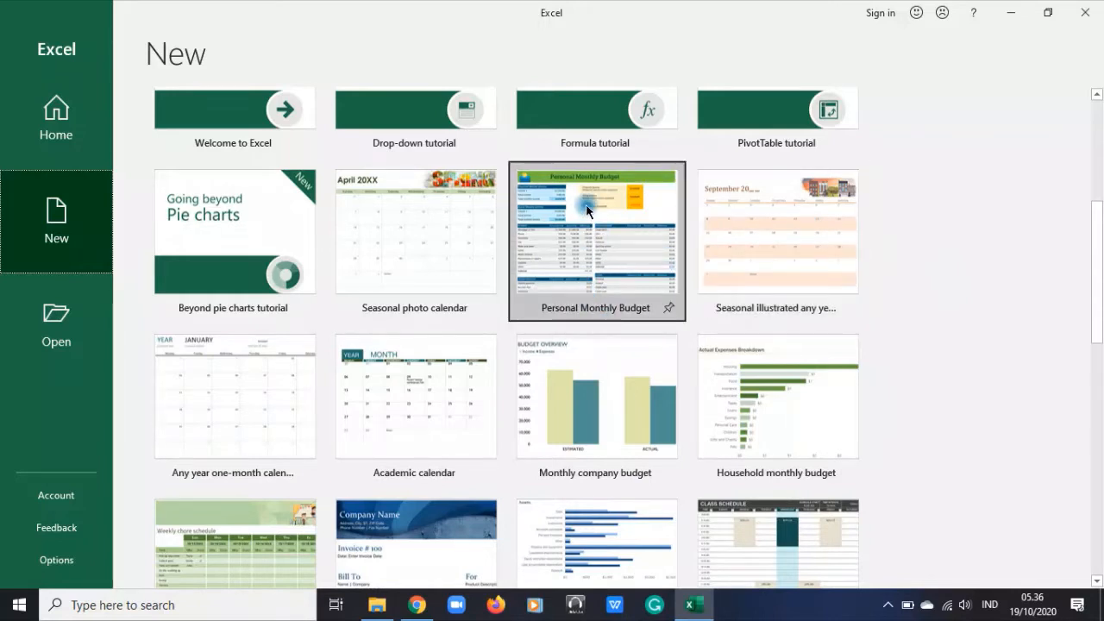
scroll(639, 229, down, 1)
scroll(638, 223, down, 2)
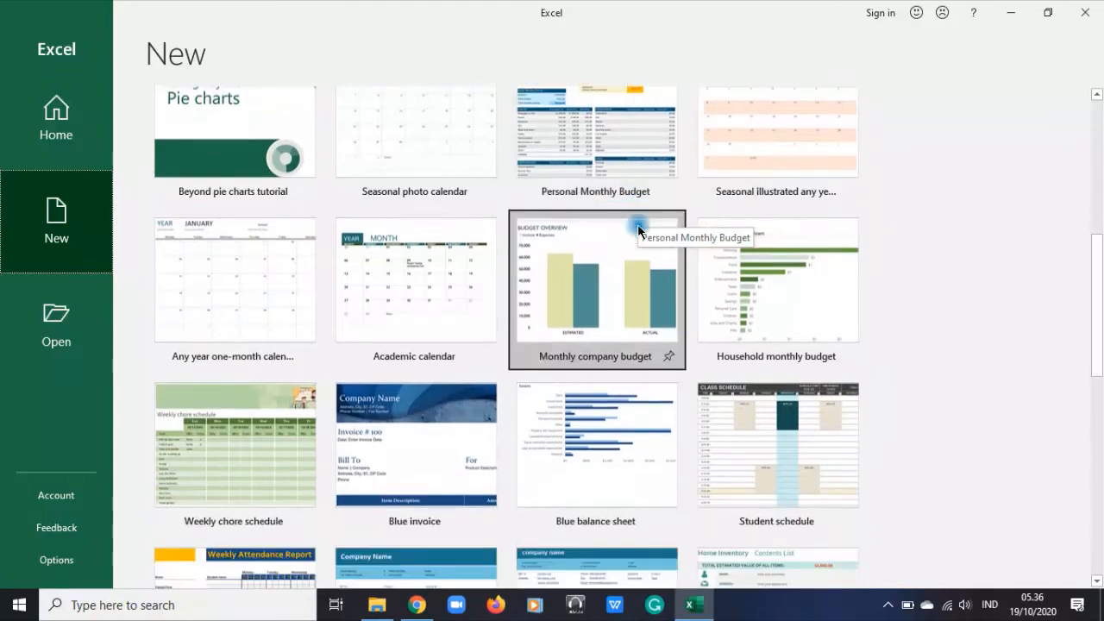
scroll(603, 250, down, 1)
scroll(870, 382, down, 4)
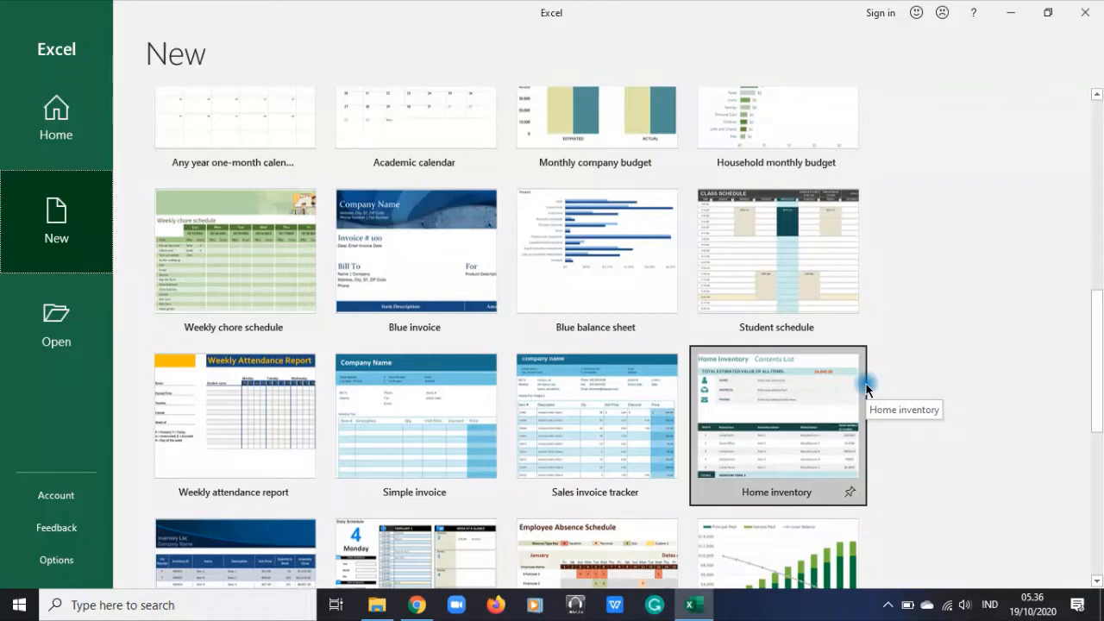
scroll(866, 389, down, 1)
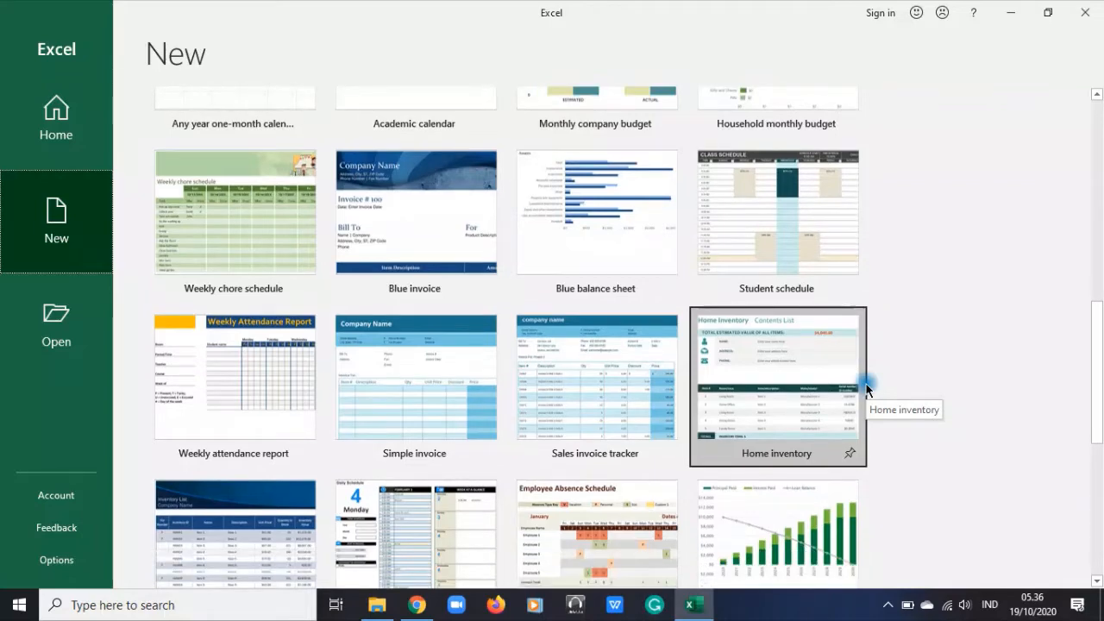
scroll(866, 390, down, 2)
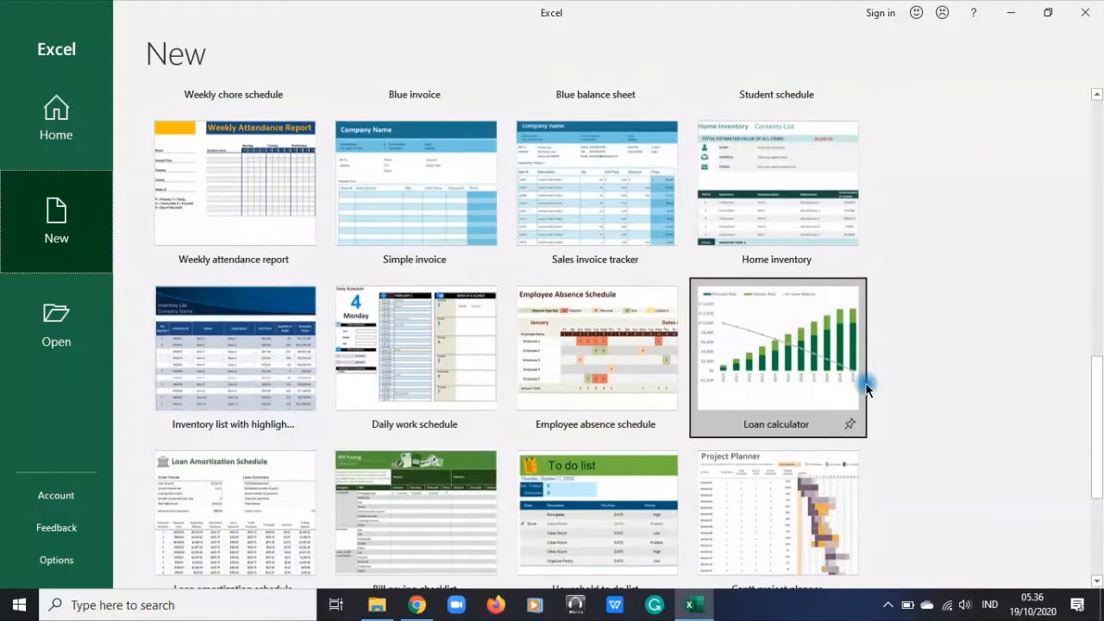
scroll(866, 390, up, 3)
scroll(865, 384, up, 5)
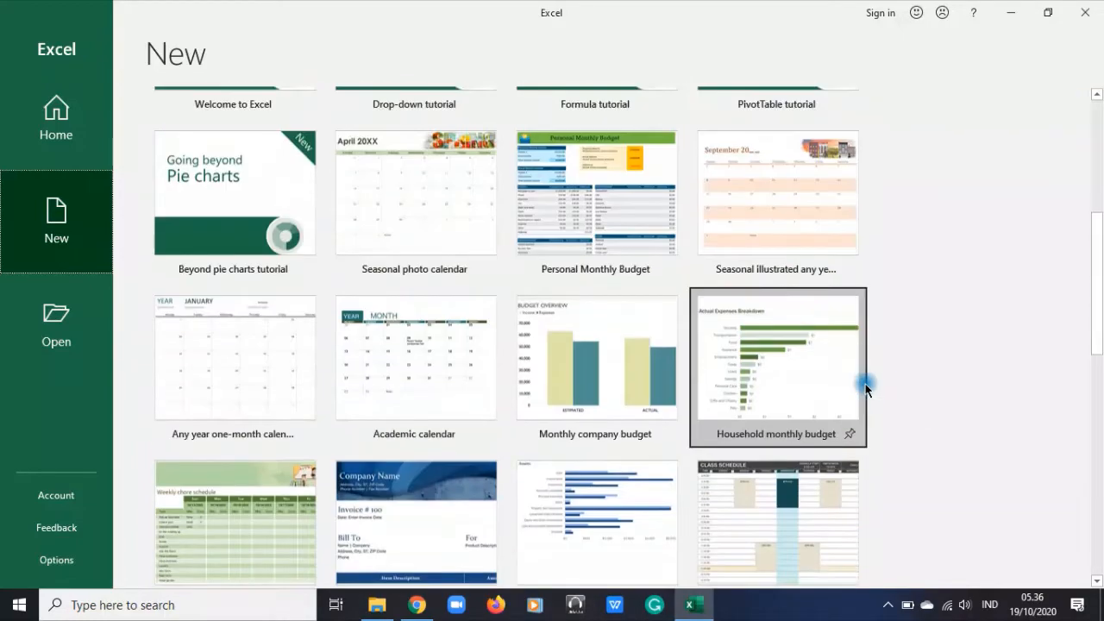
Create a new blank workbook and return to its empty worksheet after viewing the file commands
click(274, 151)
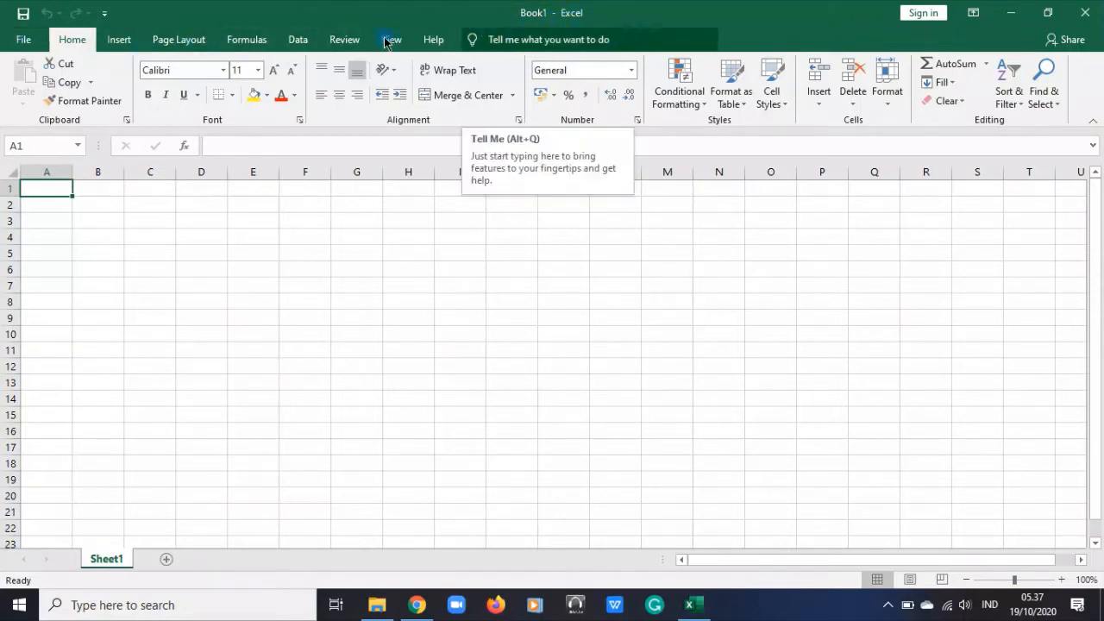
click(24, 41)
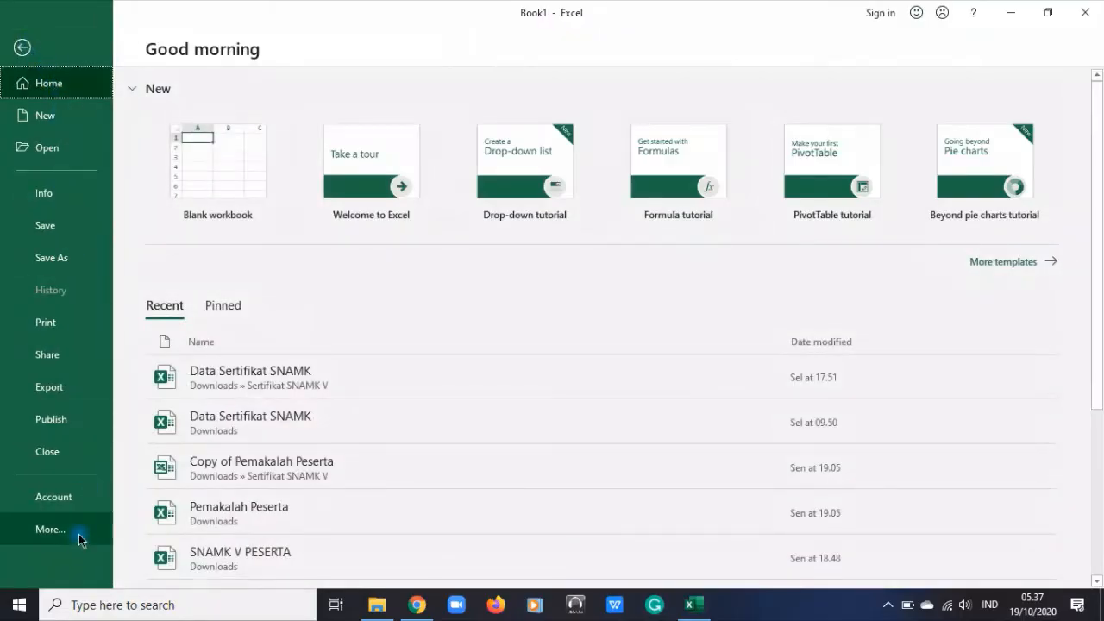
click(21, 47)
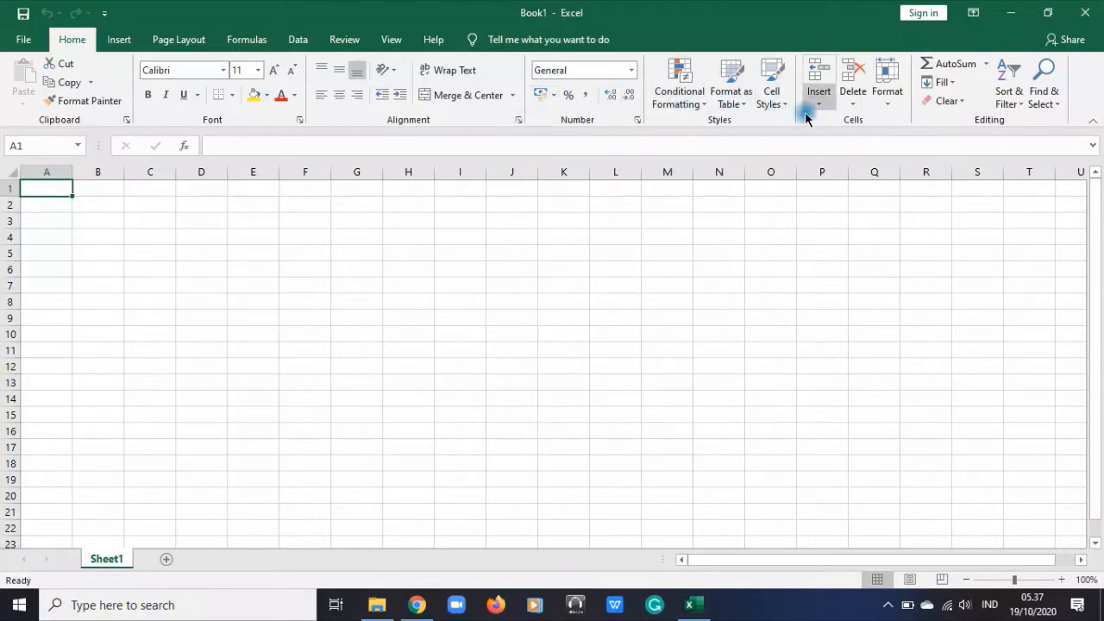
Examine the Conditional Formatting options, including Top/Bottom Rules, Data Bars and Color Scales, without applying any rule
click(680, 95)
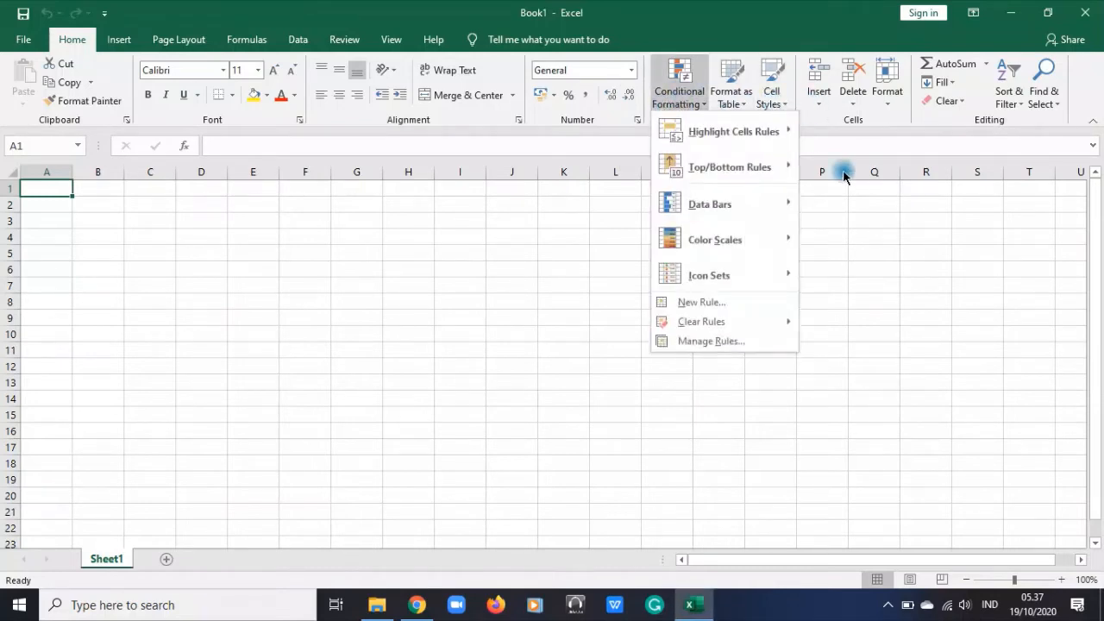
click(877, 122)
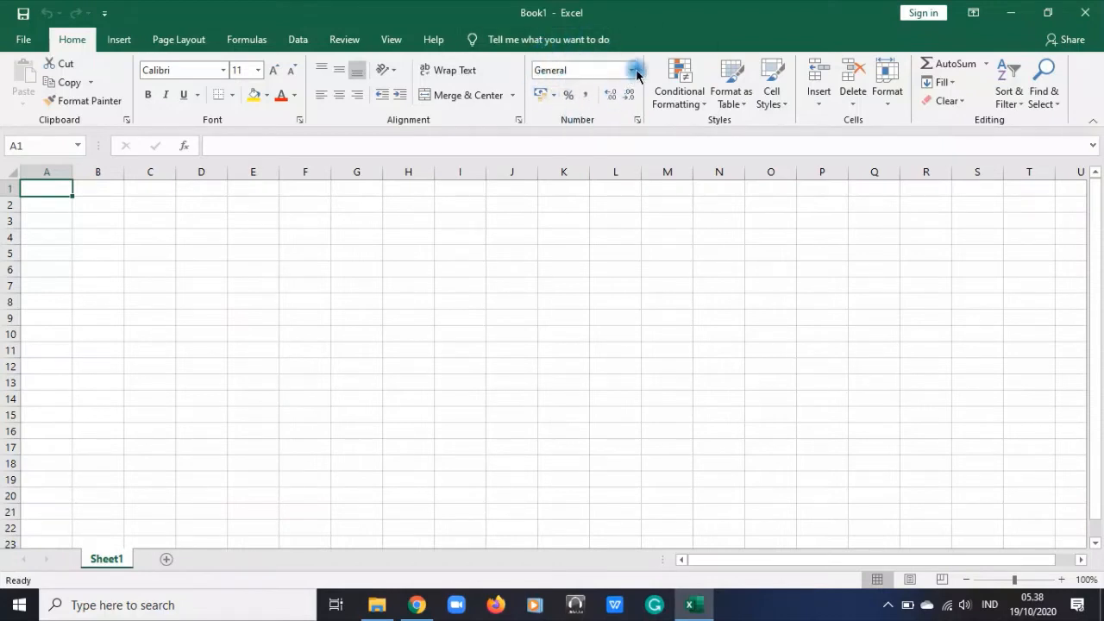
click(693, 100)
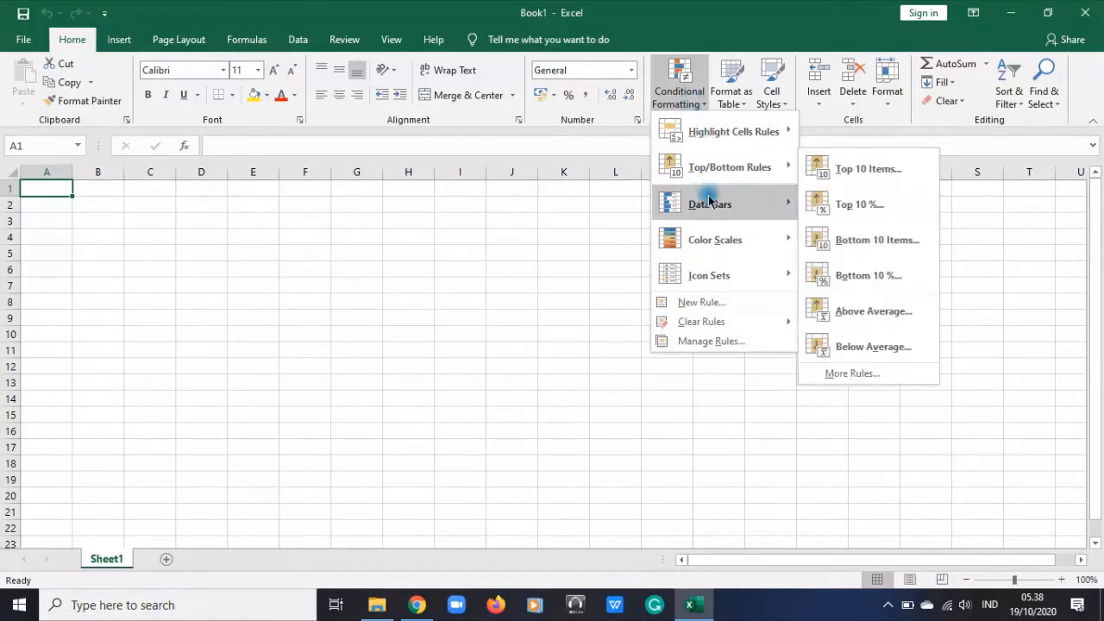
mouse_move(714, 219)
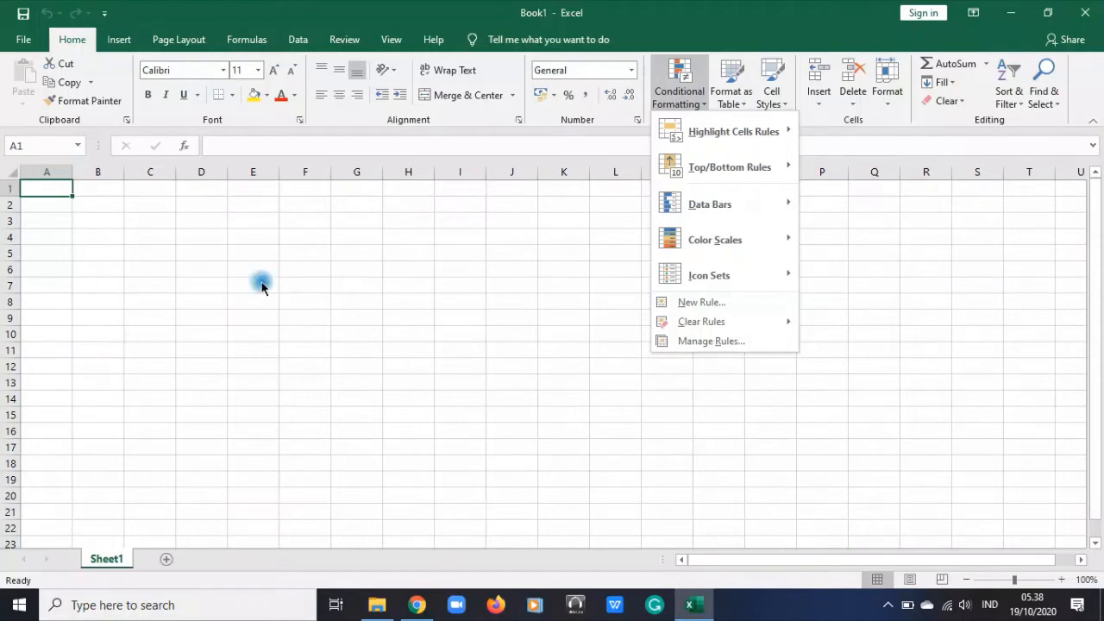
mouse_move(749, 160)
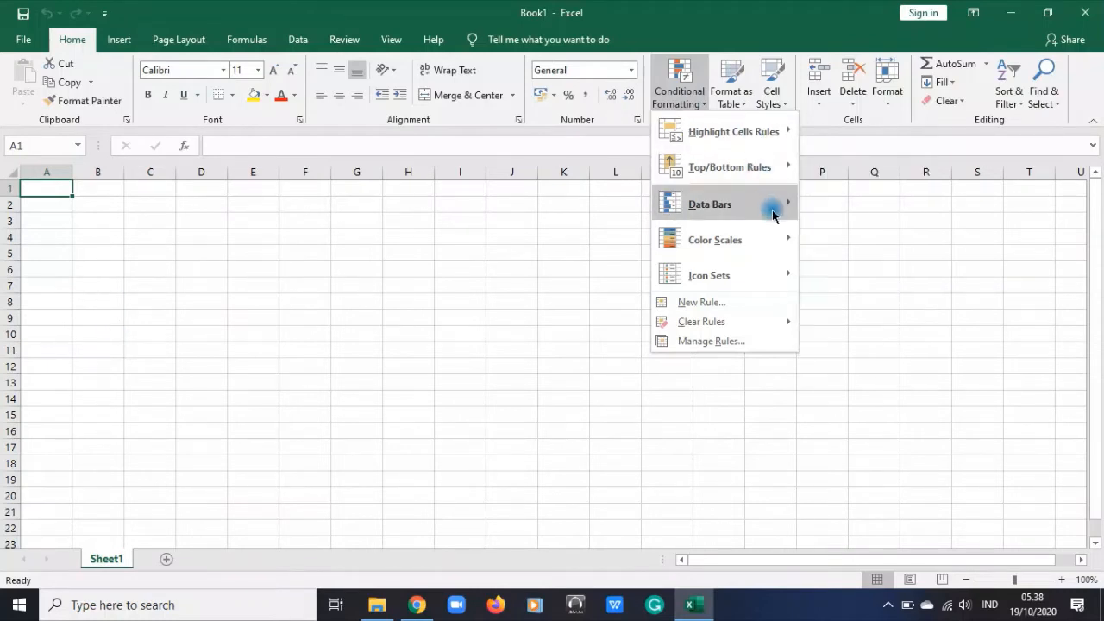
mouse_move(772, 226)
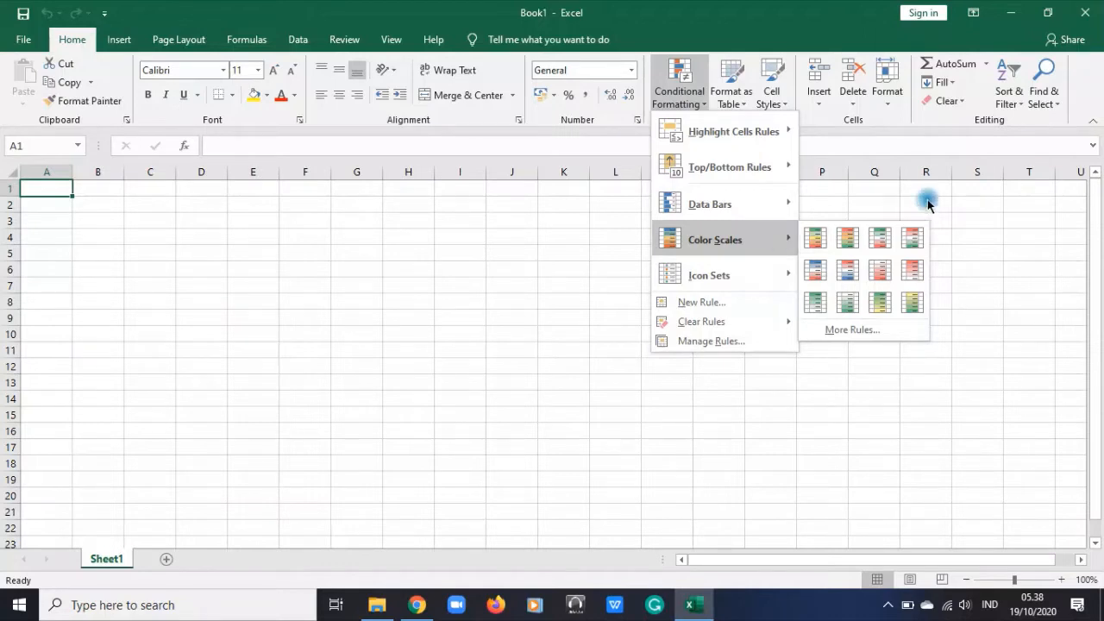
click(972, 237)
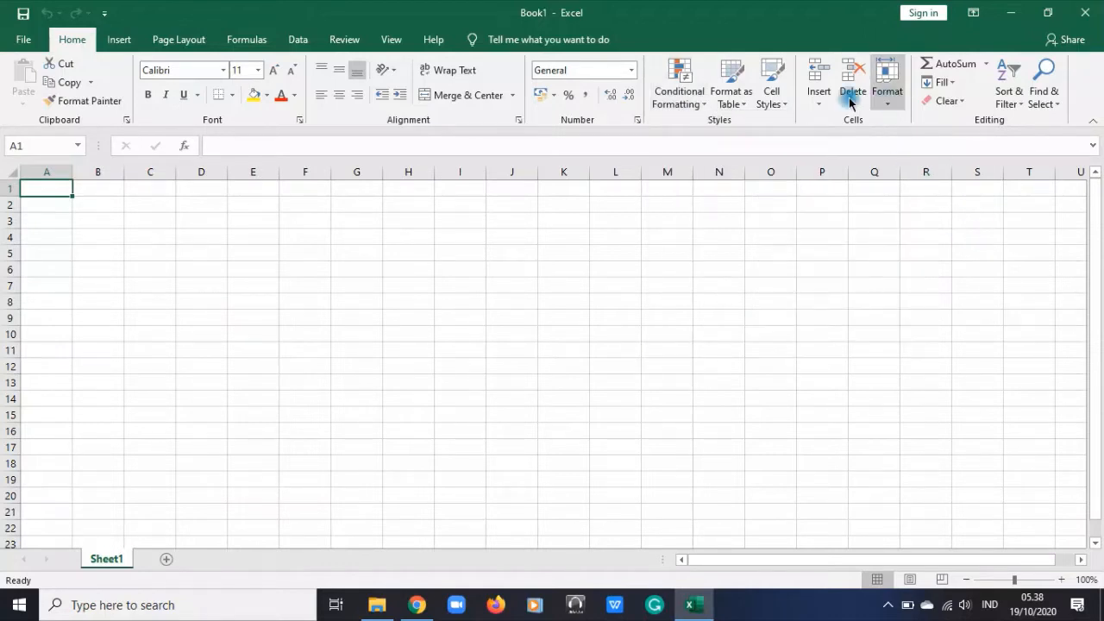
Enter the column headers "no", "nama", "nim" and "program studi" in cells A1 to D1
click(31, 205)
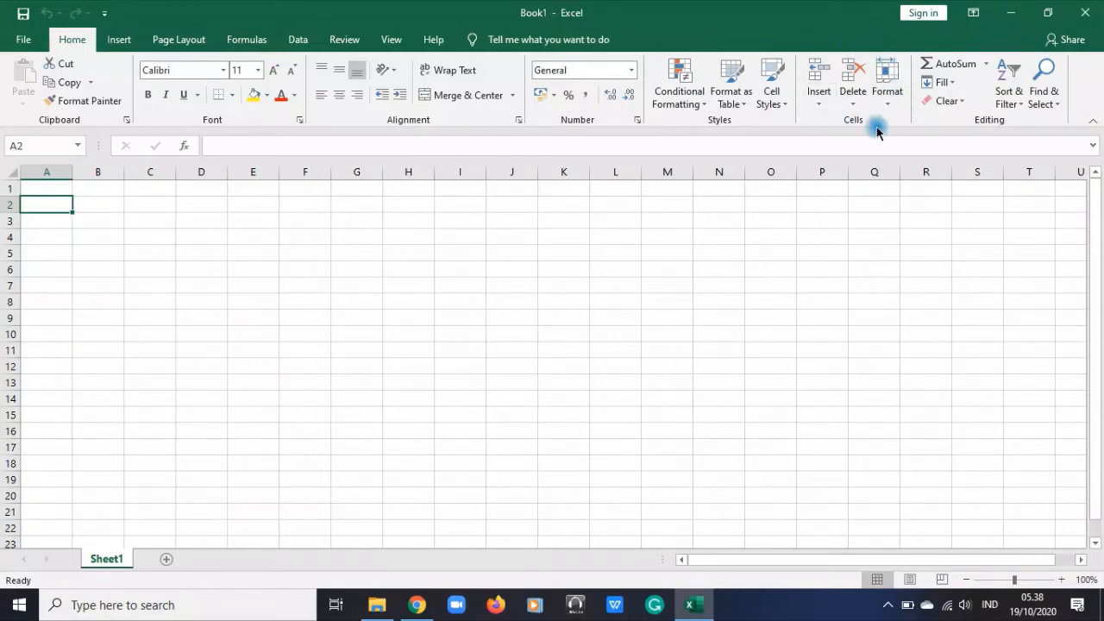
click(45, 187)
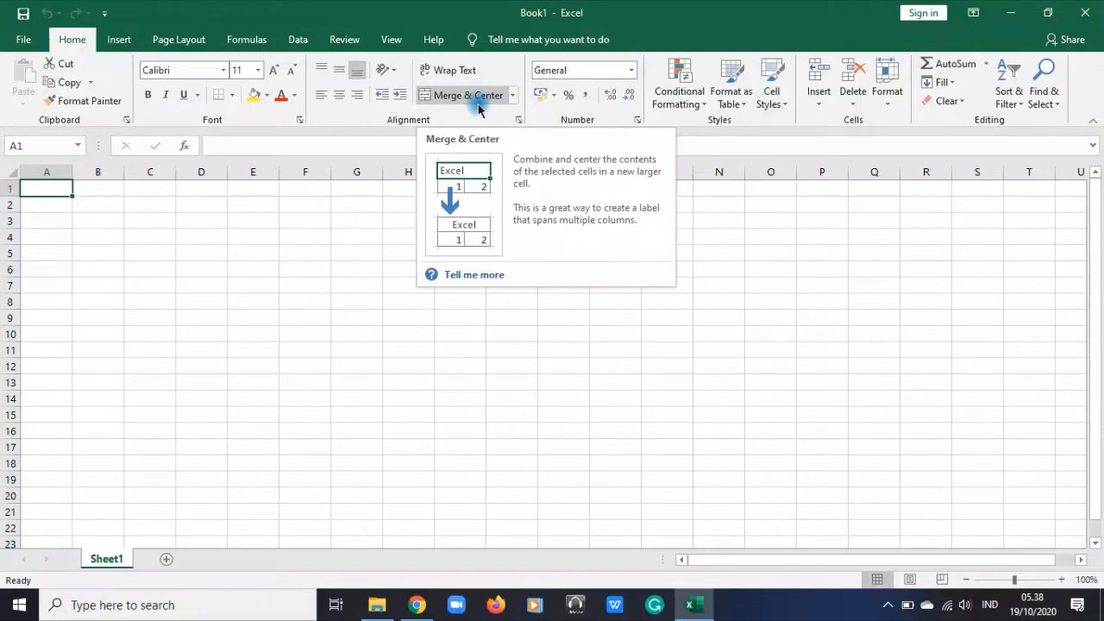
text(n)
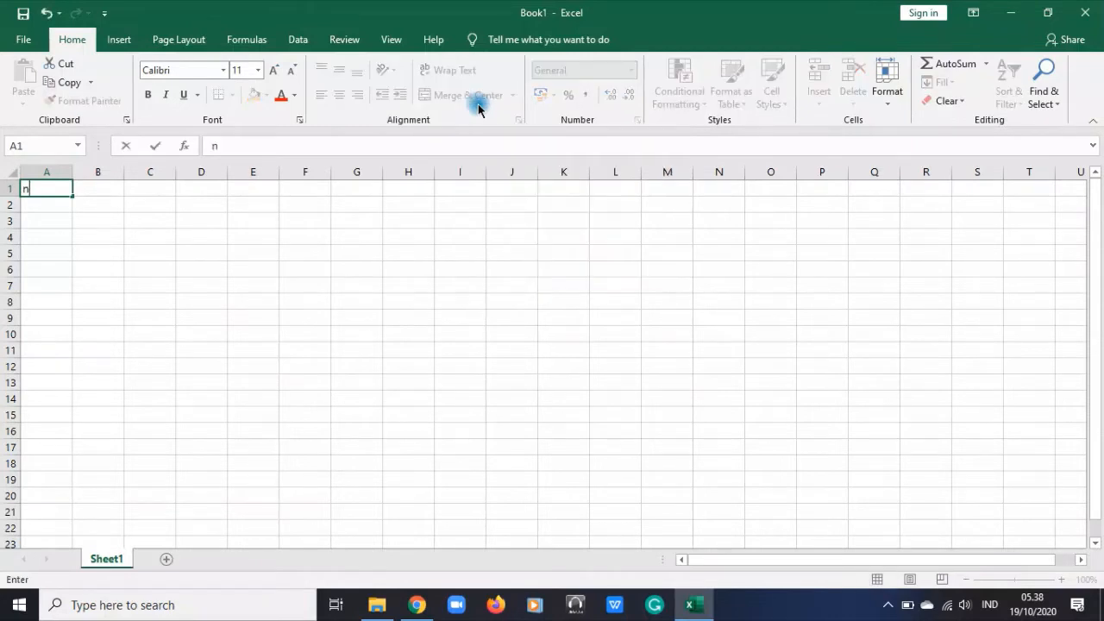
text(o)
key(Tab)
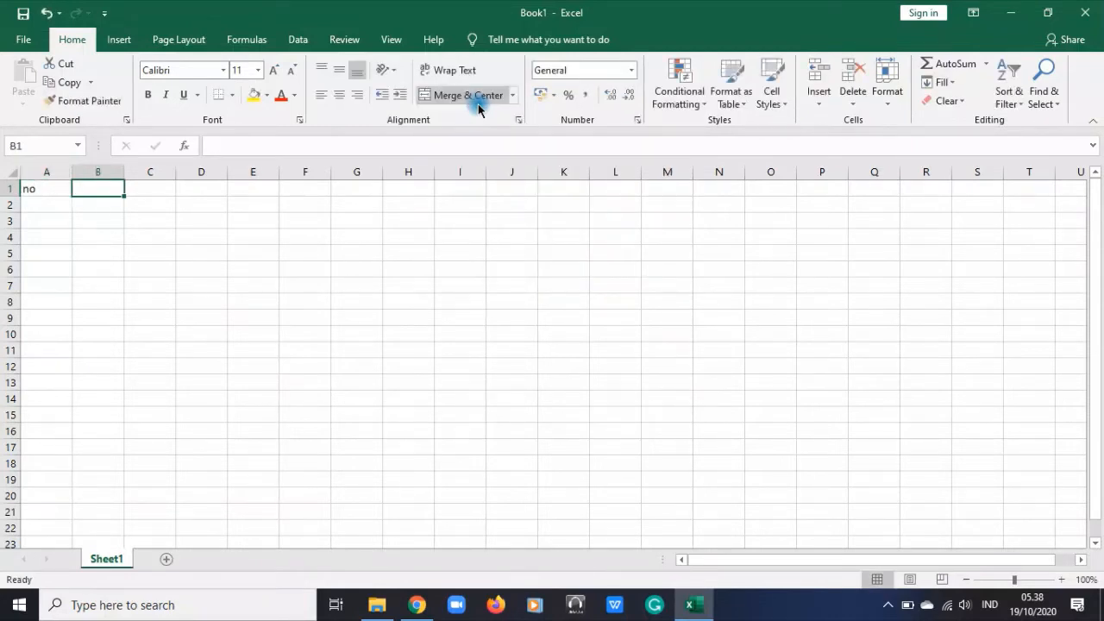
text(nama)
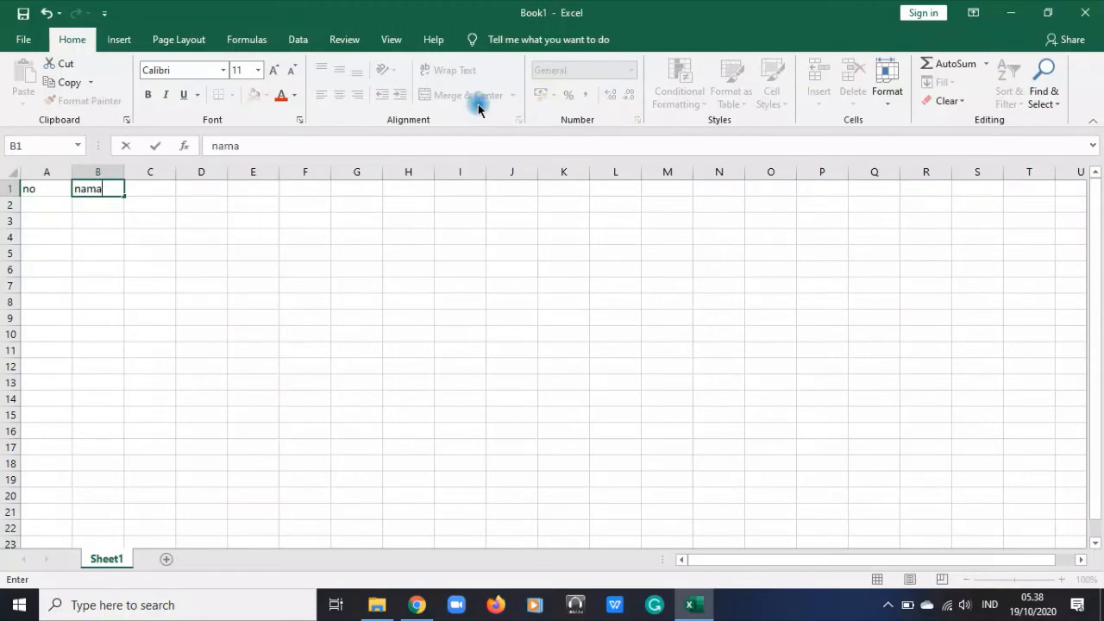
key(Tab)
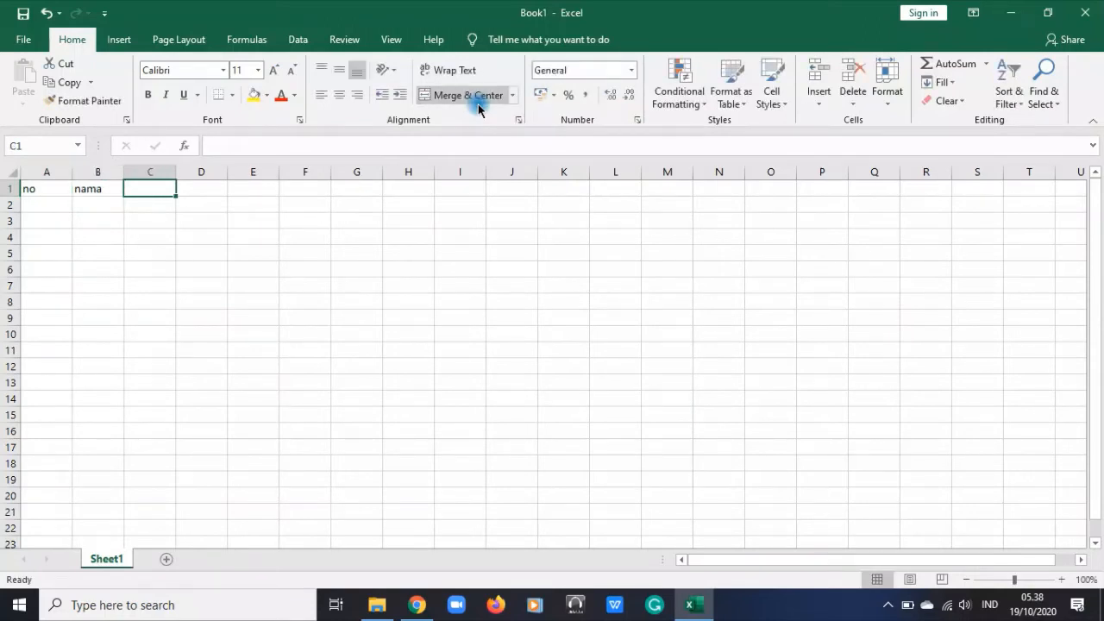
text(nim)
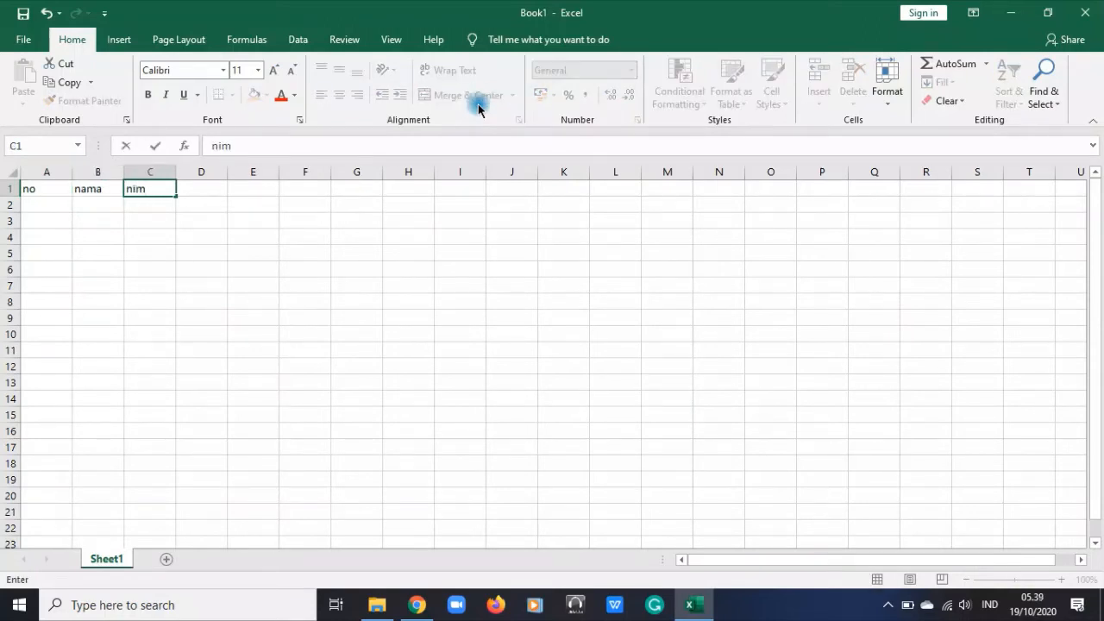
key(Tab)
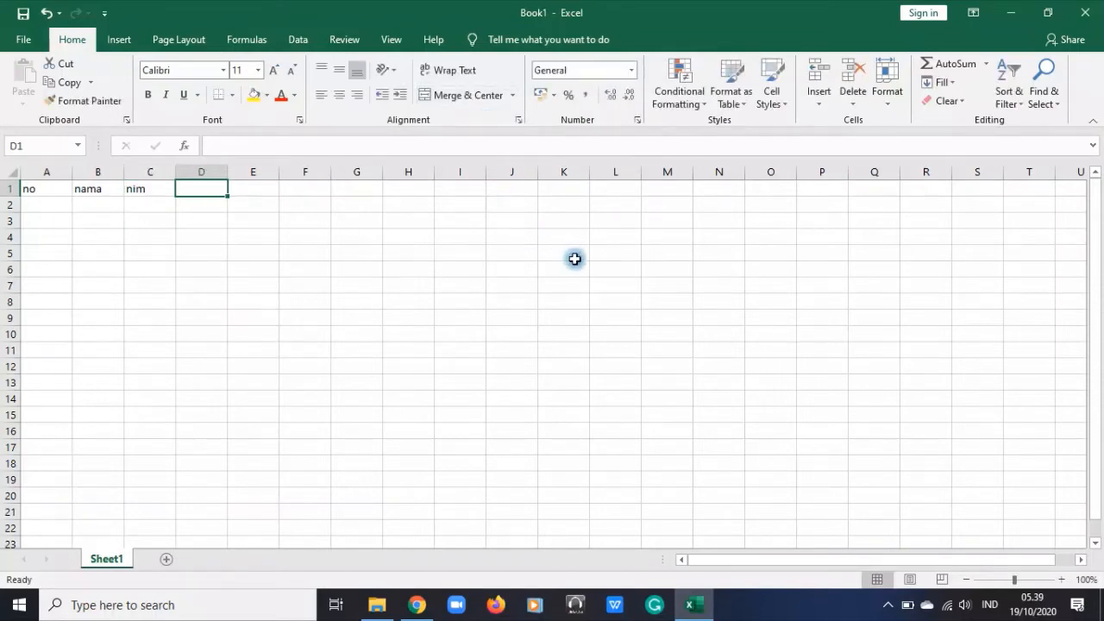
text(progr)
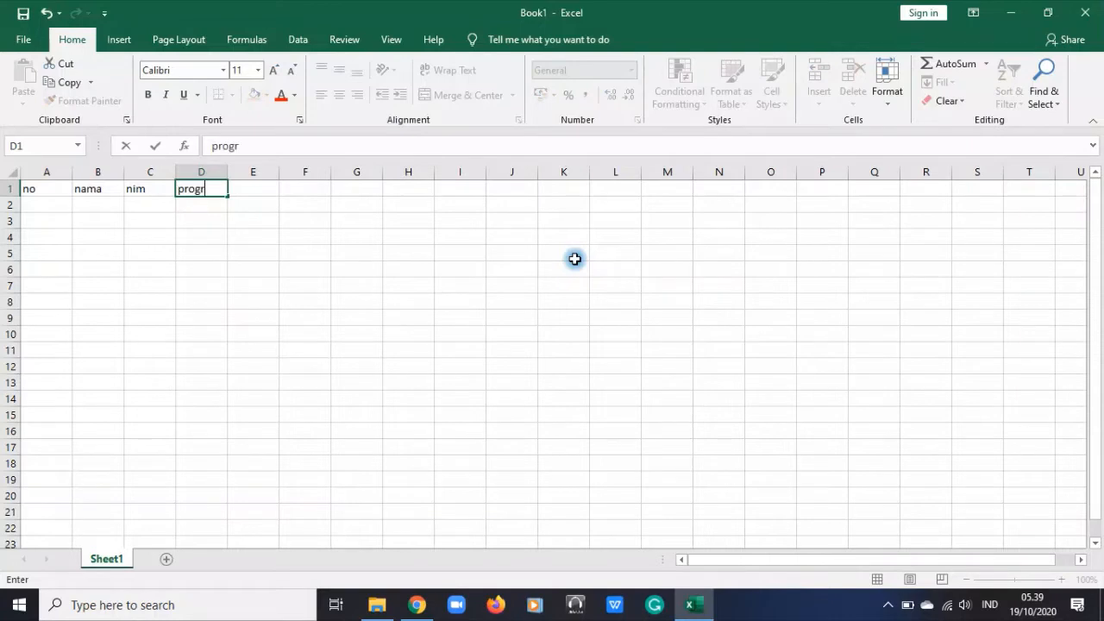
text(am studi)
key(Return)
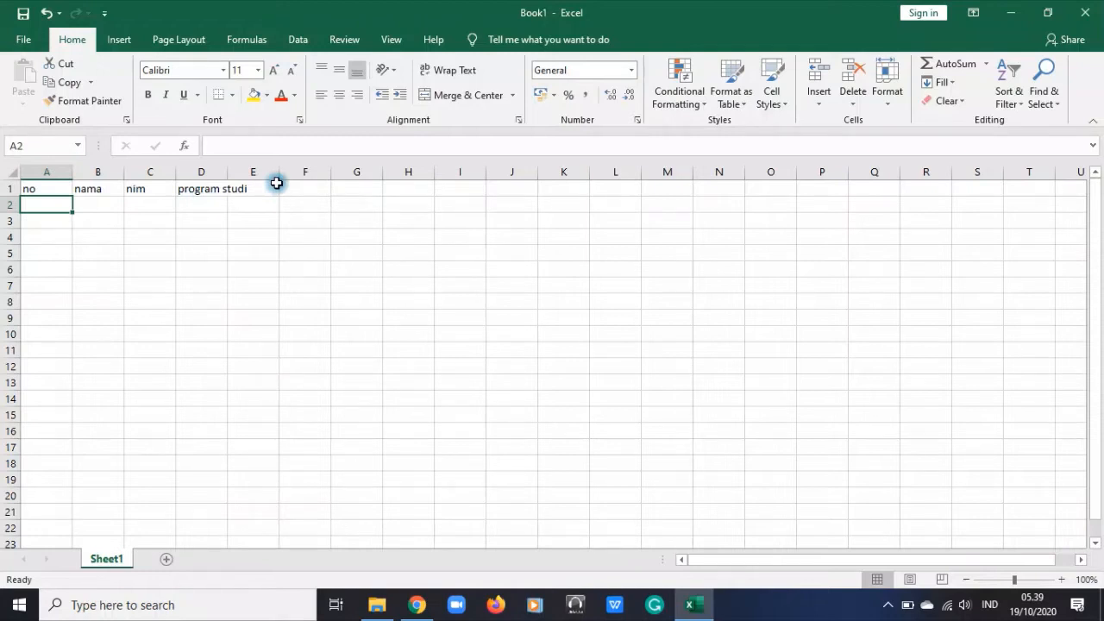
Apply all borders to the range A1:D15, covering the header row and the empty rows below it
click(212, 172)
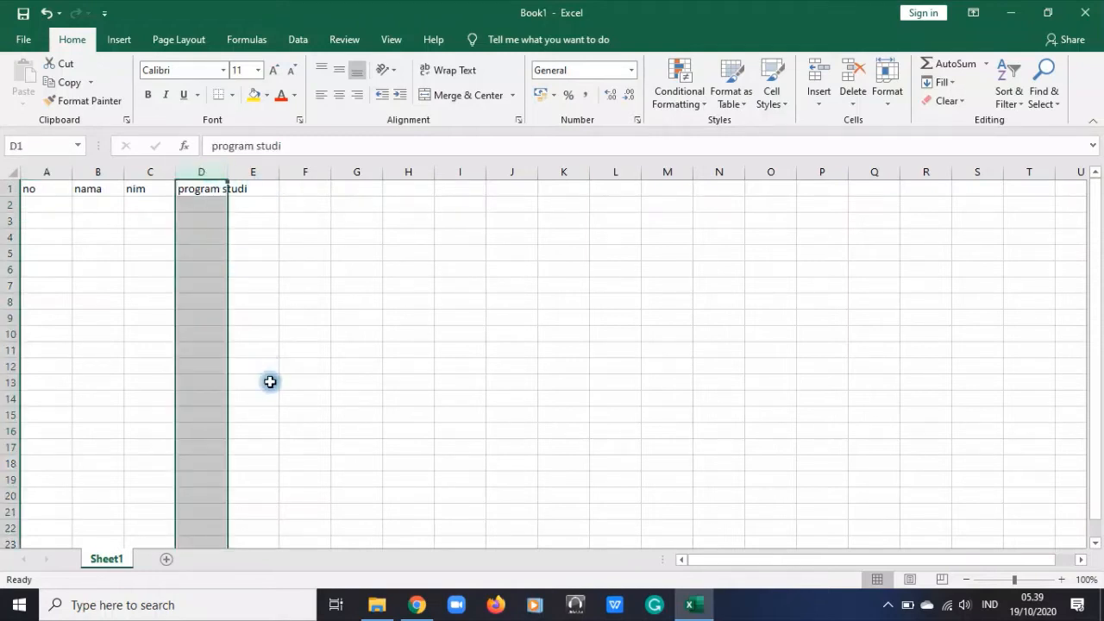
drag(30, 188, 202, 407)
click(231, 95)
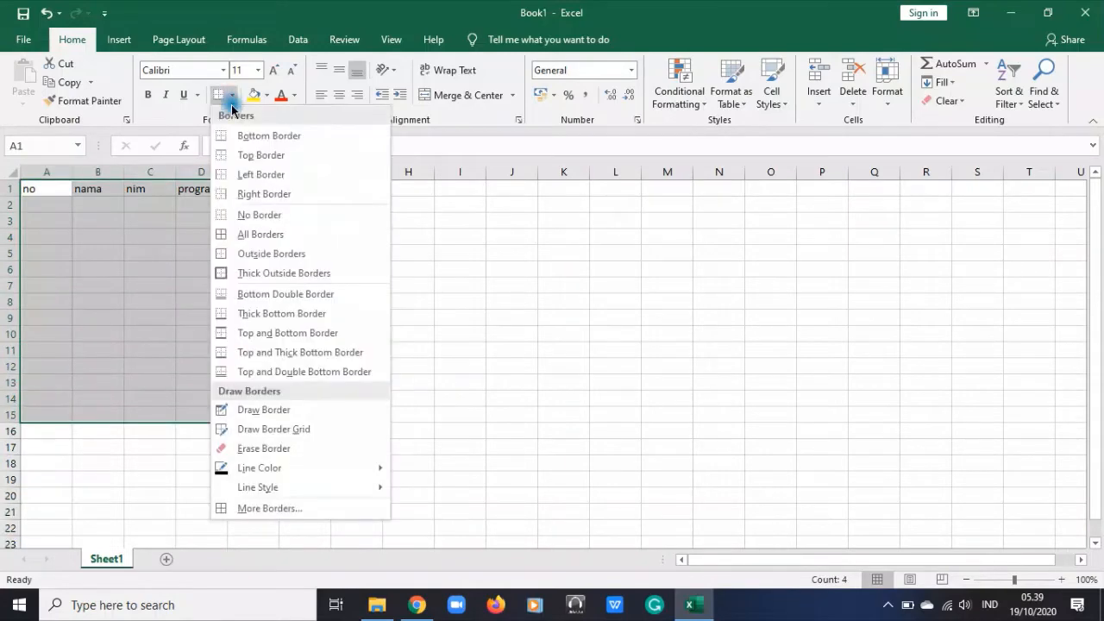
click(237, 234)
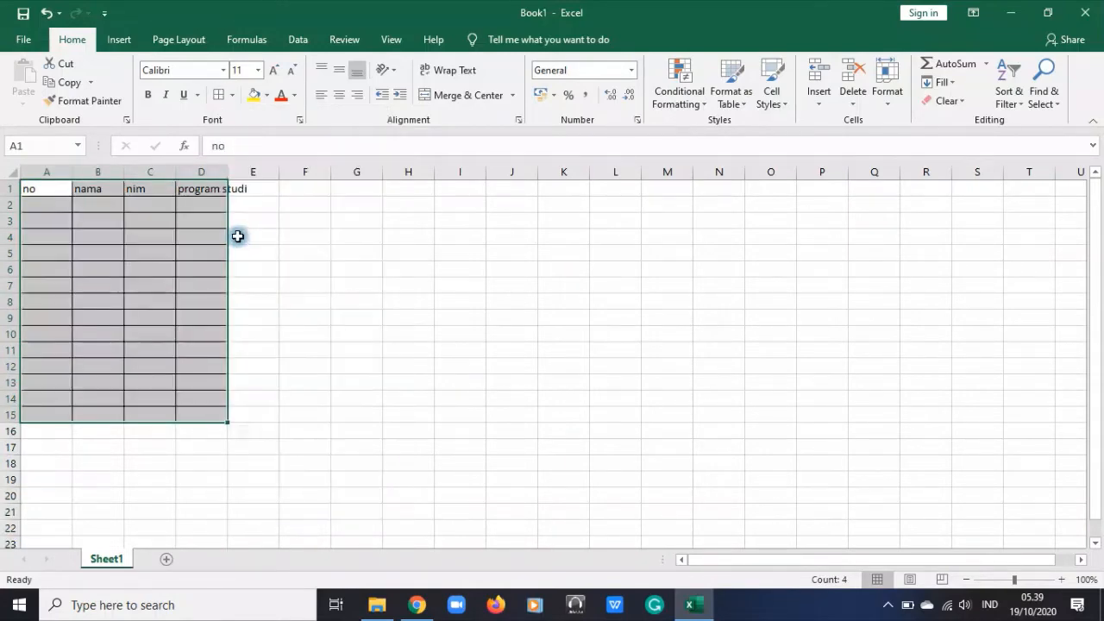
Give the range A1:D15 an outline border in a thicker solid line style
click(231, 94)
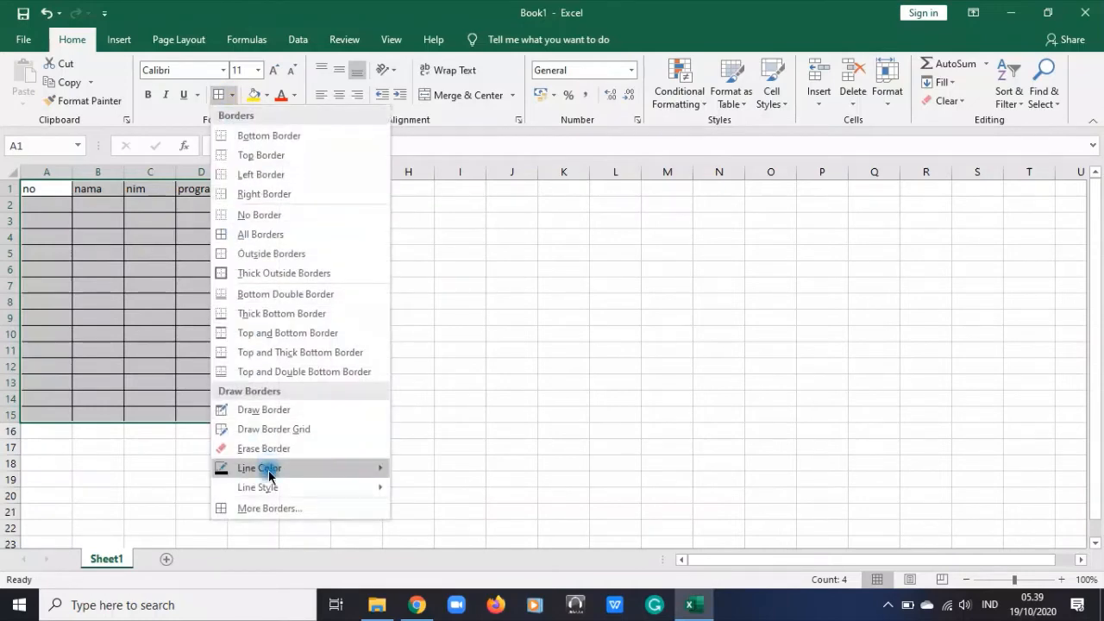
click(272, 507)
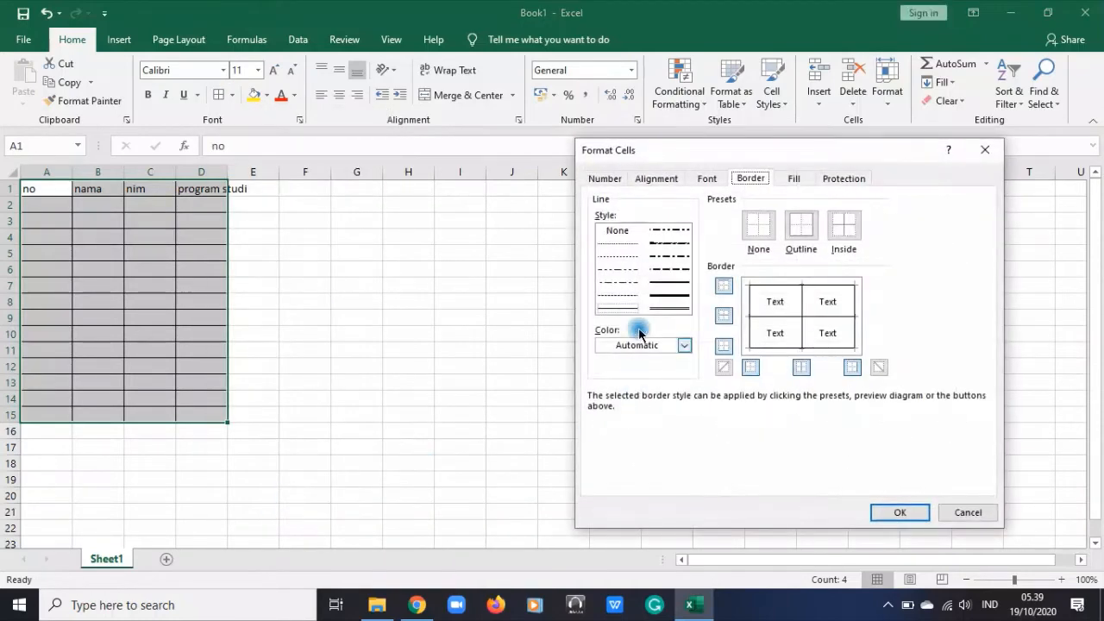
click(664, 284)
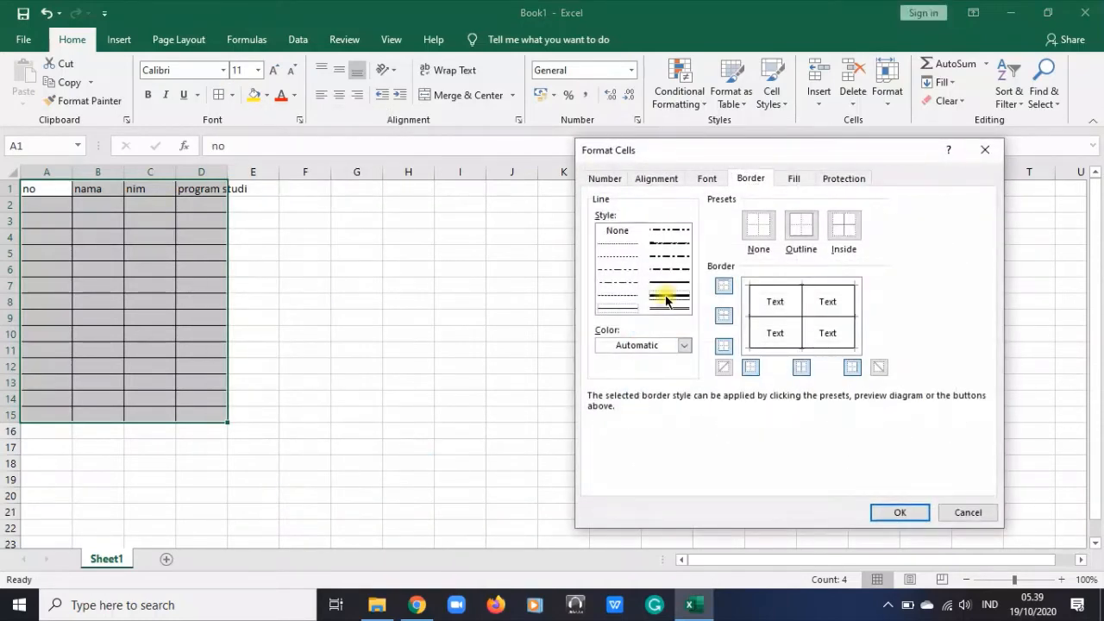
click(797, 226)
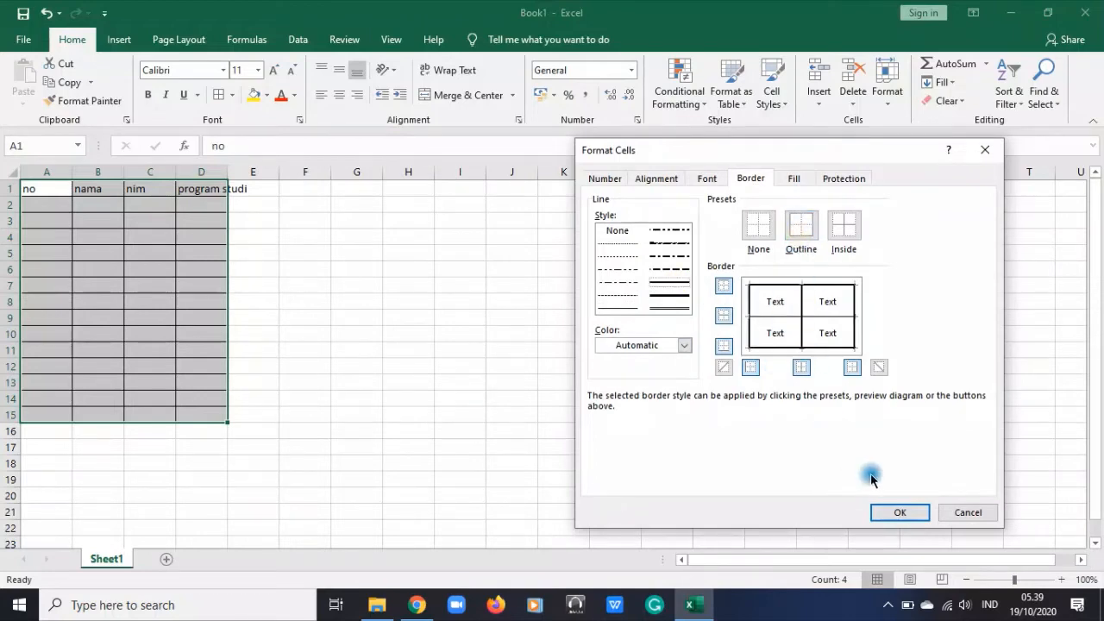
click(899, 512)
click(470, 435)
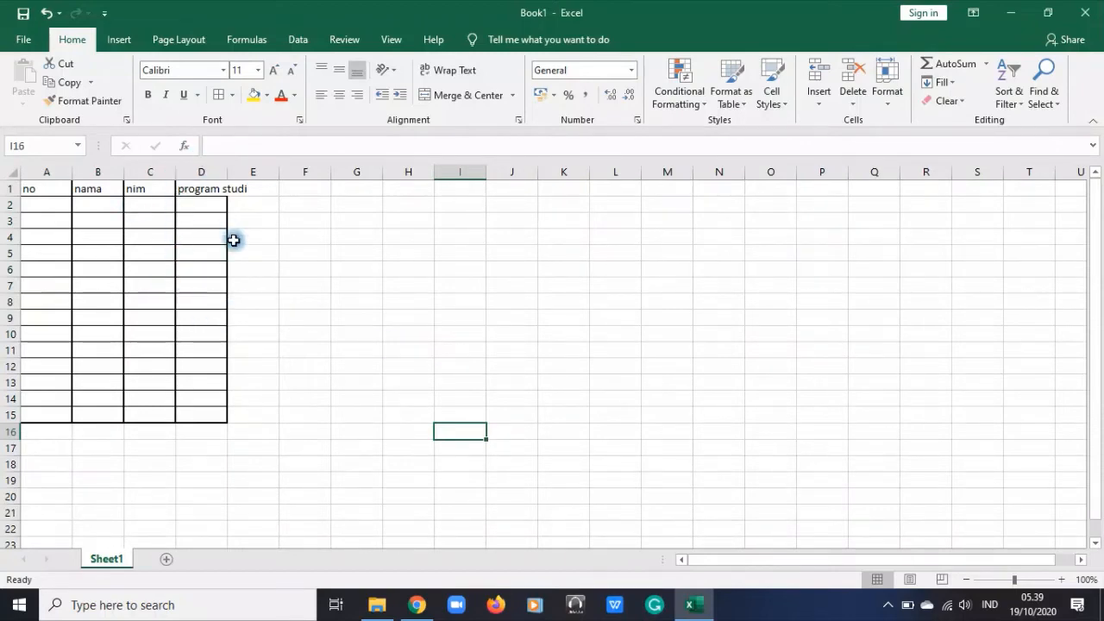
Insert a new sheet column before the "program studi" column
click(201, 174)
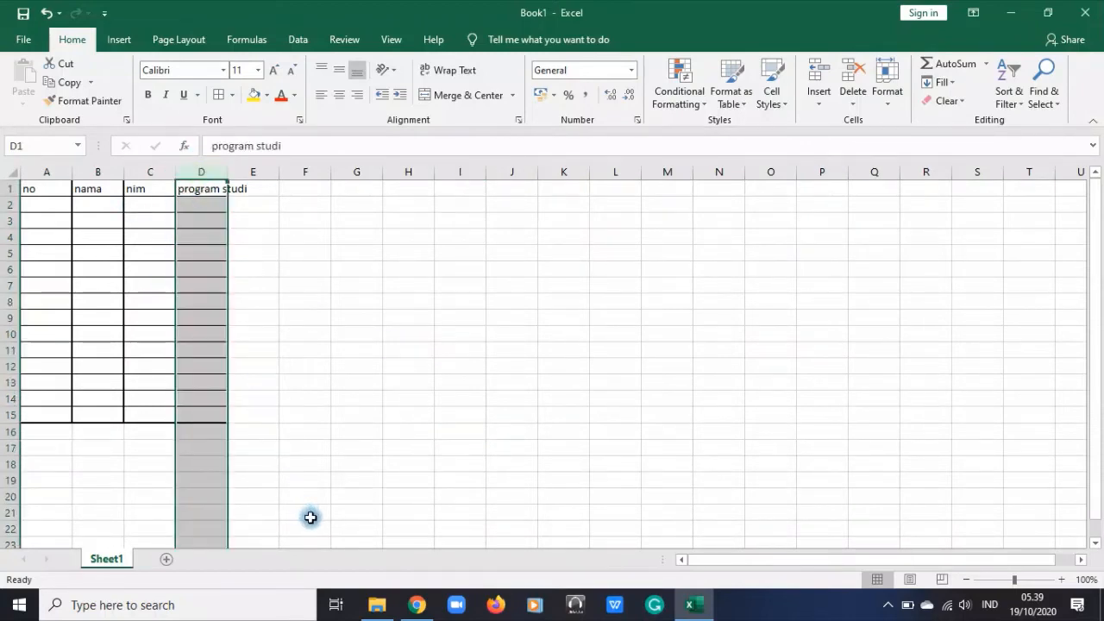
click(203, 171)
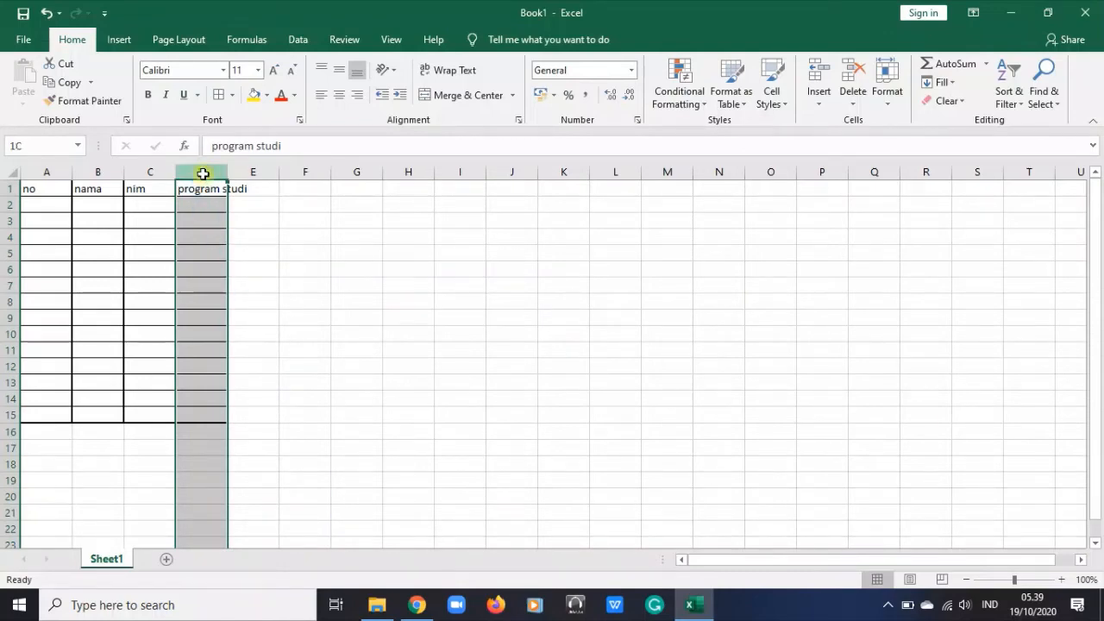
right_click(199, 235)
click(603, 264)
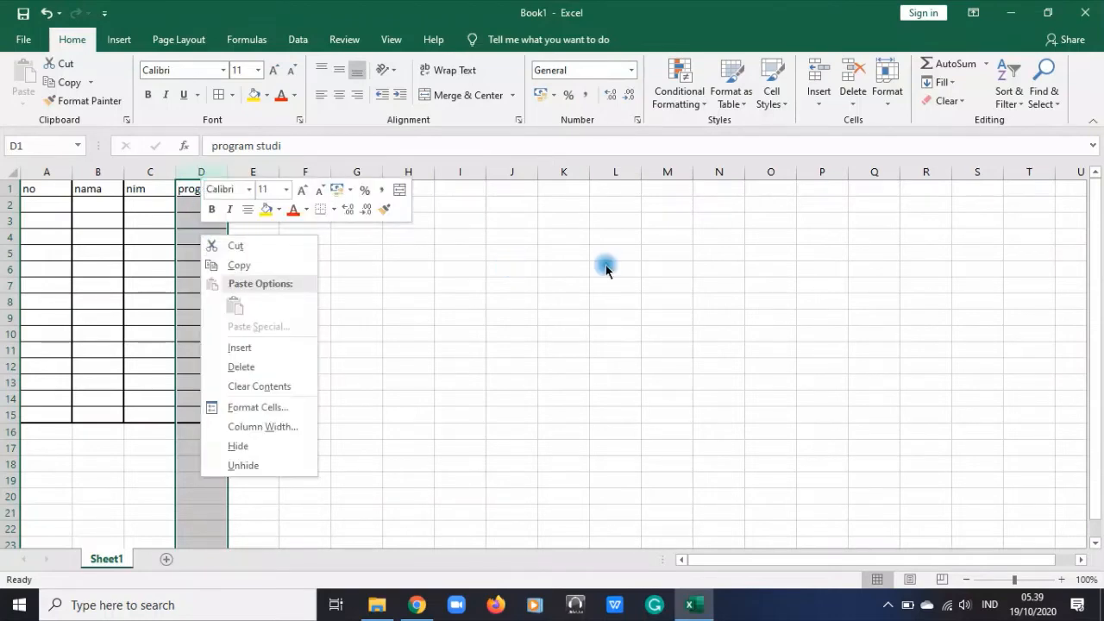
click(815, 102)
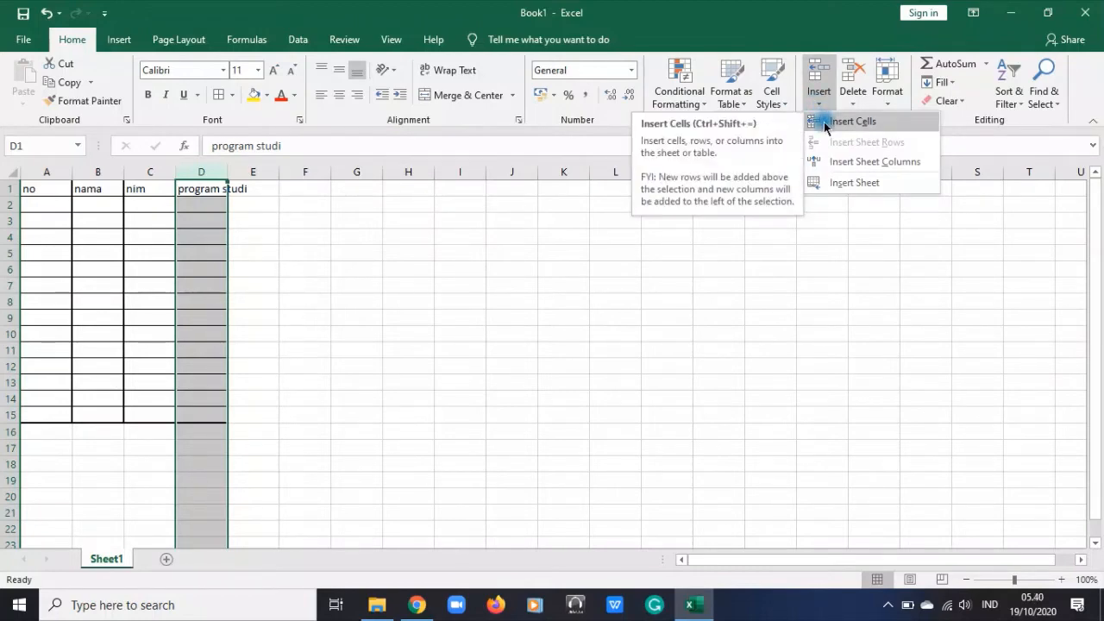
click(844, 163)
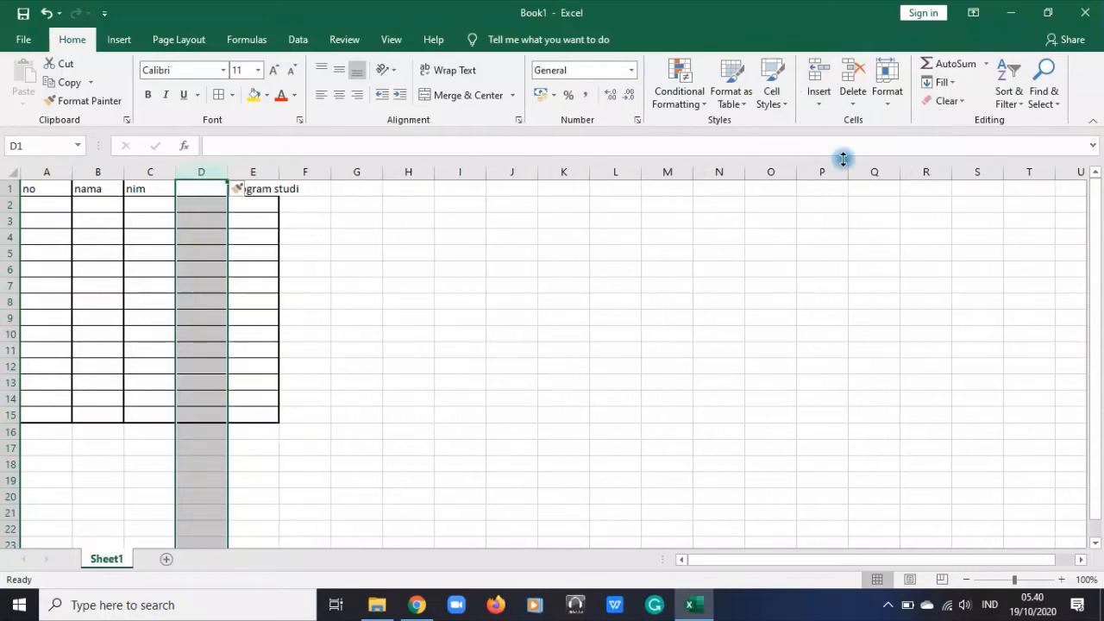
click(355, 351)
Enter the header "kelas" in cell D1 of the empty column
click(193, 187)
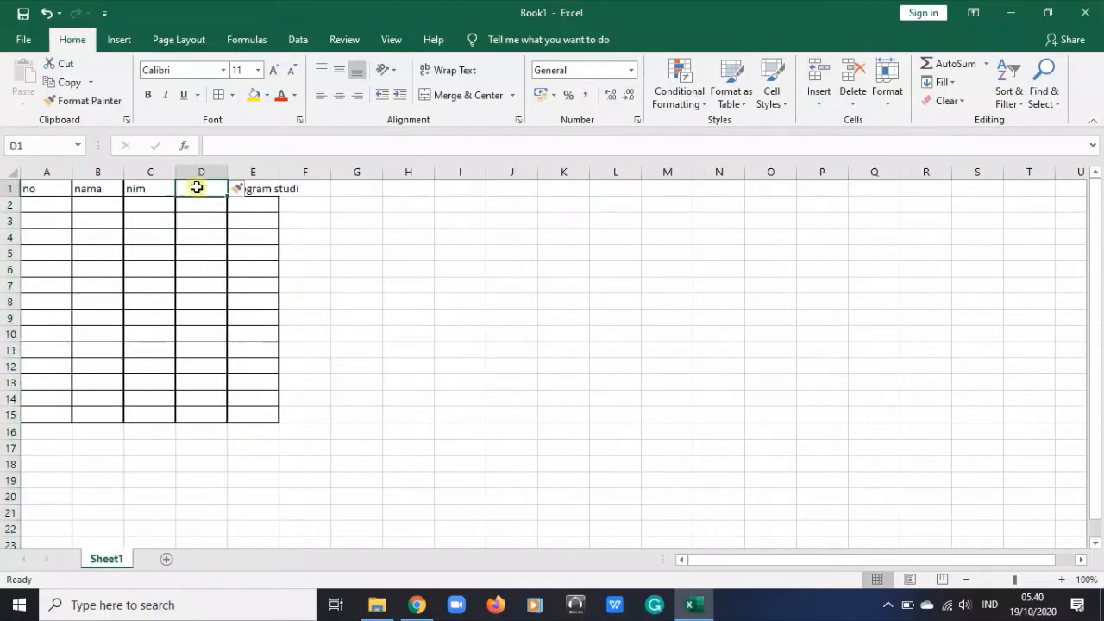
text(kela)
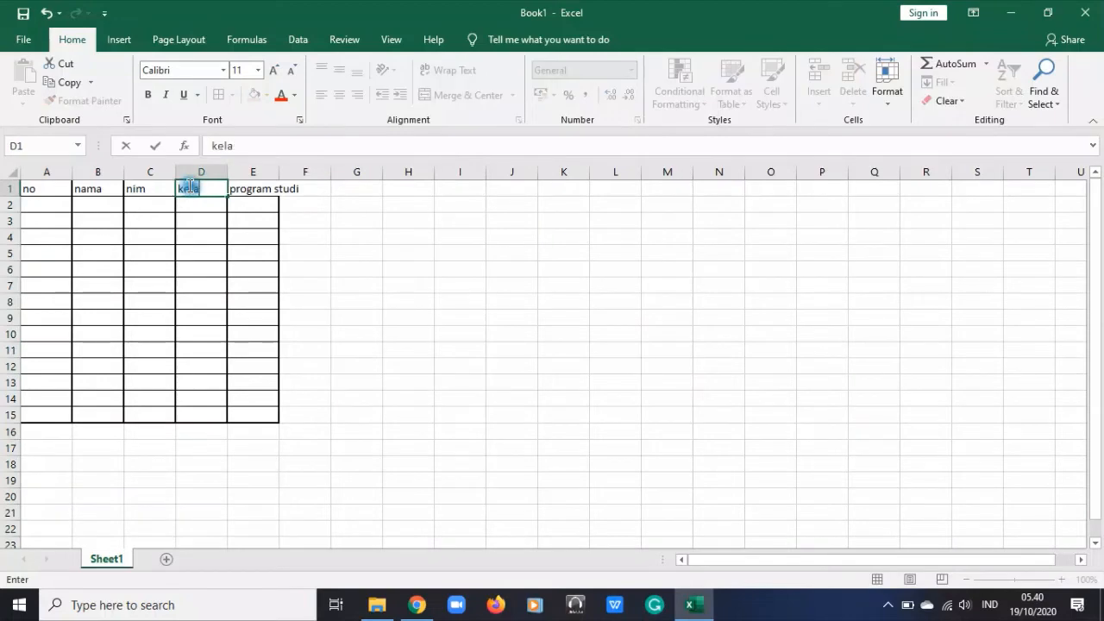
text(s)
Enter 1 and 2 in cells A2 and A3, and fill the number series down to 10 in A11
click(42, 197)
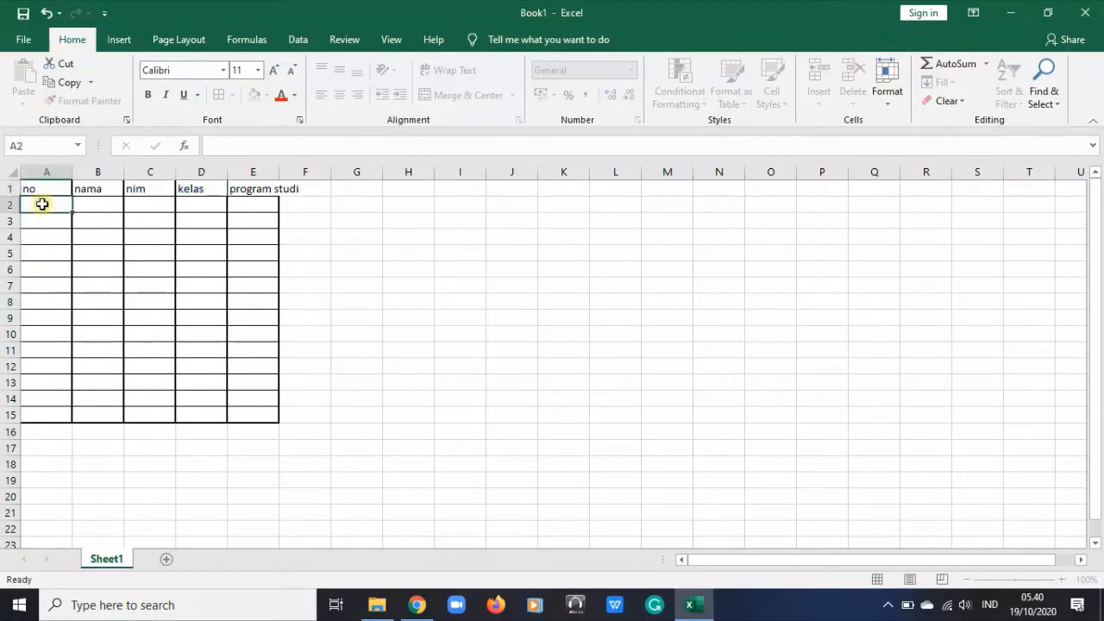
text(1)
key(Return)
text(2)
key(Return)
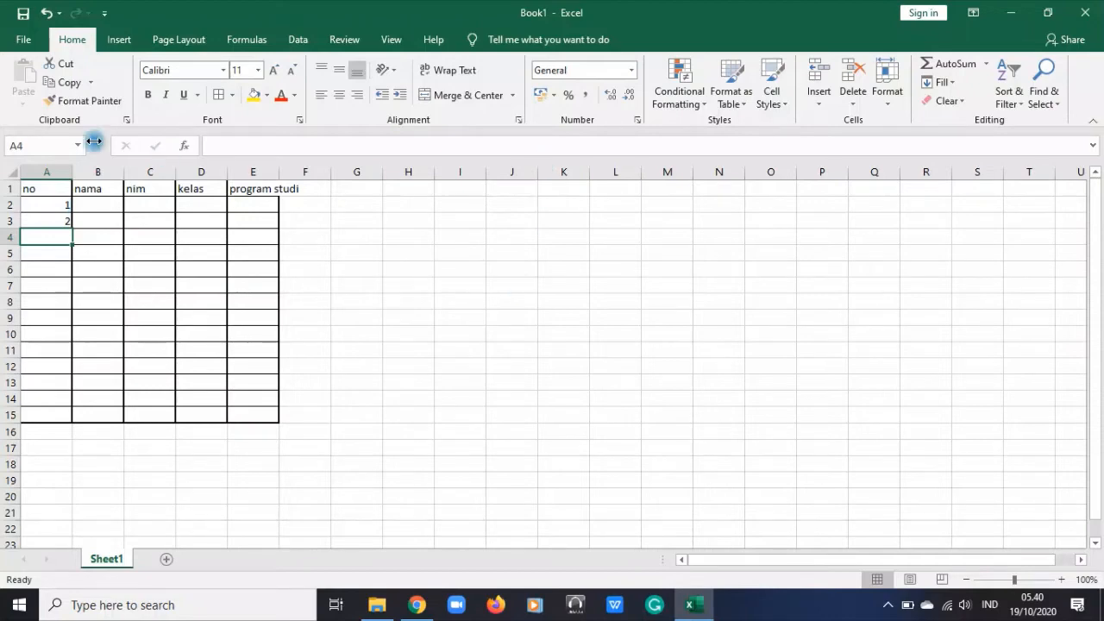
drag(62, 202, 64, 358)
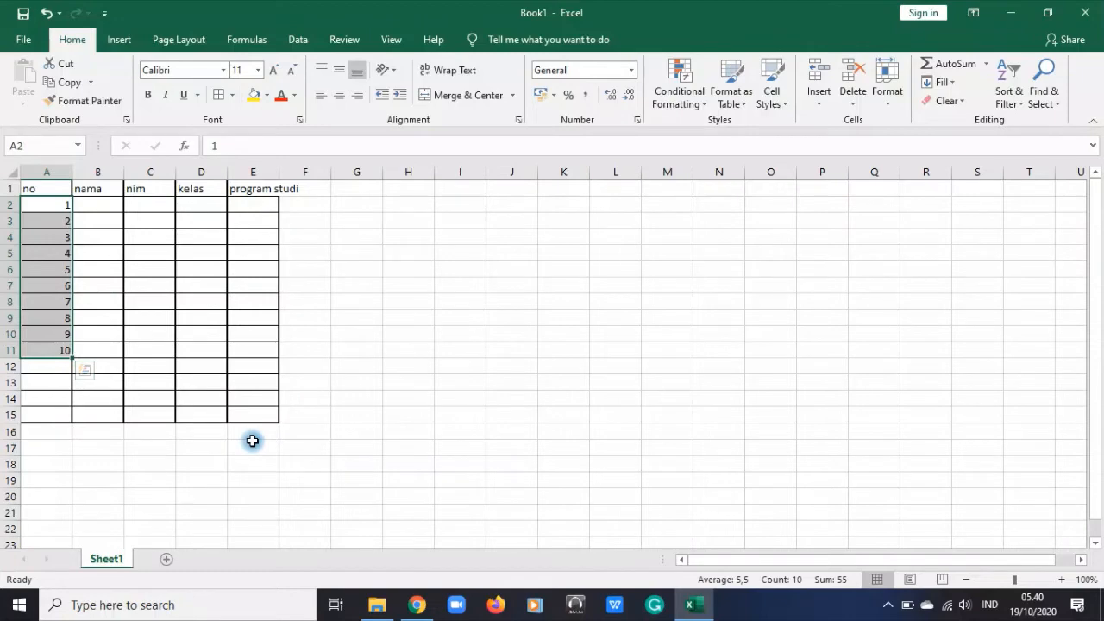
drag(40, 205, 54, 219)
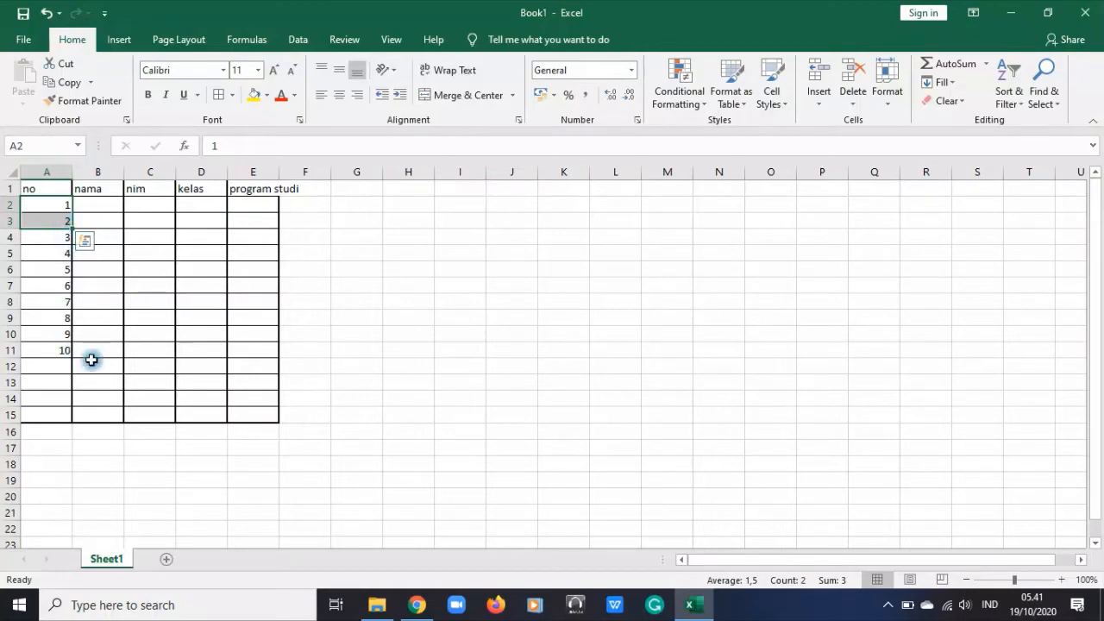
click(289, 281)
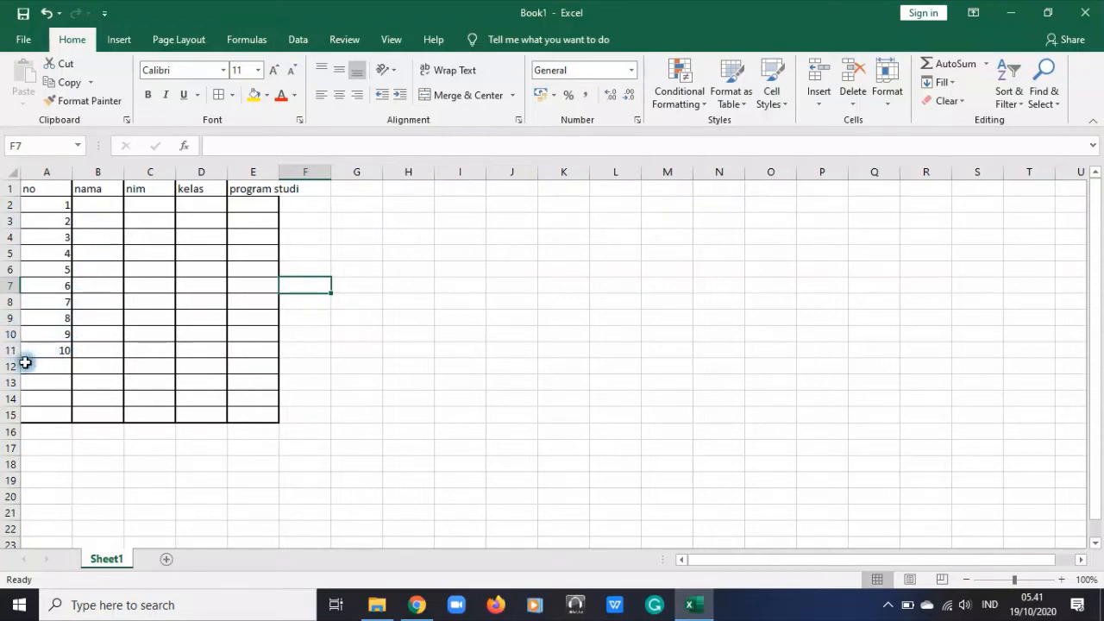
Try inserting a row above row 9, which holds number 8, and undo the insertion
click(4, 317)
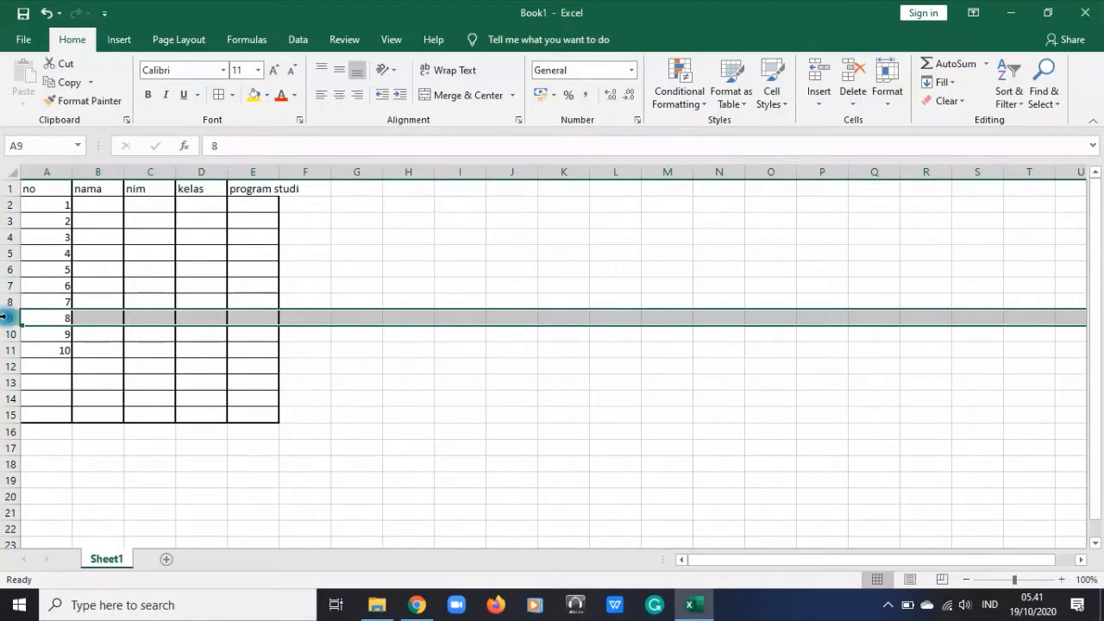
click(819, 105)
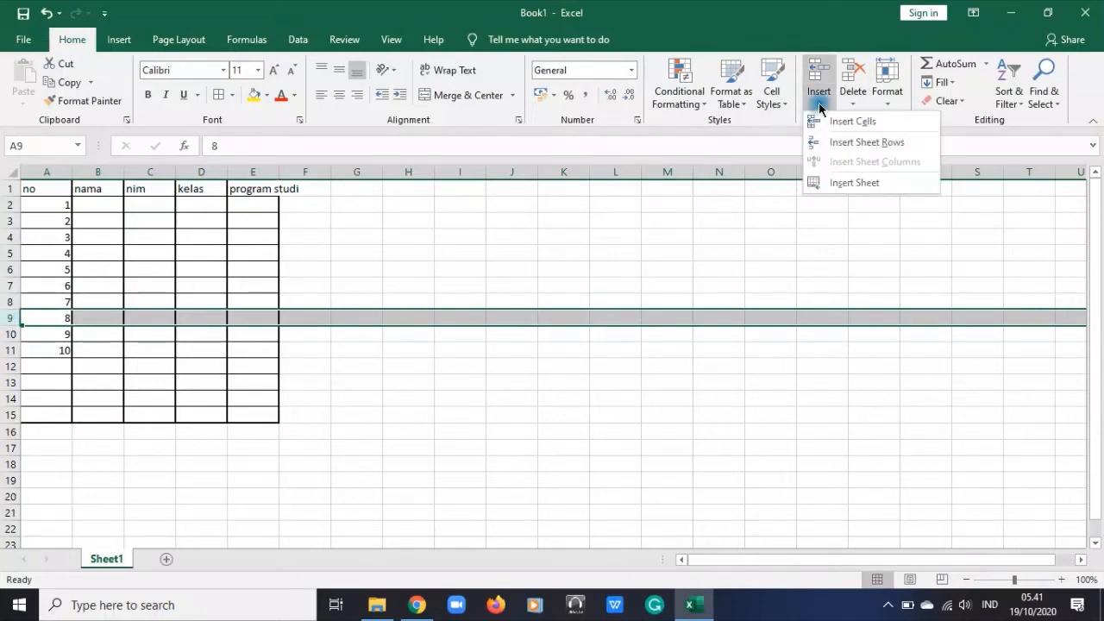
click(828, 125)
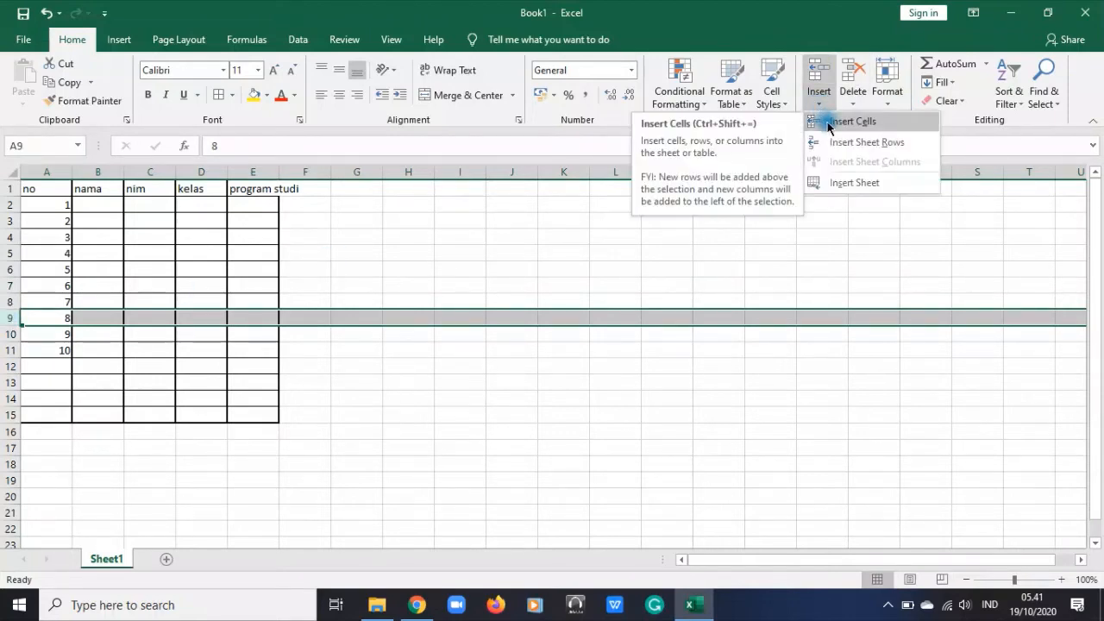
click(828, 125)
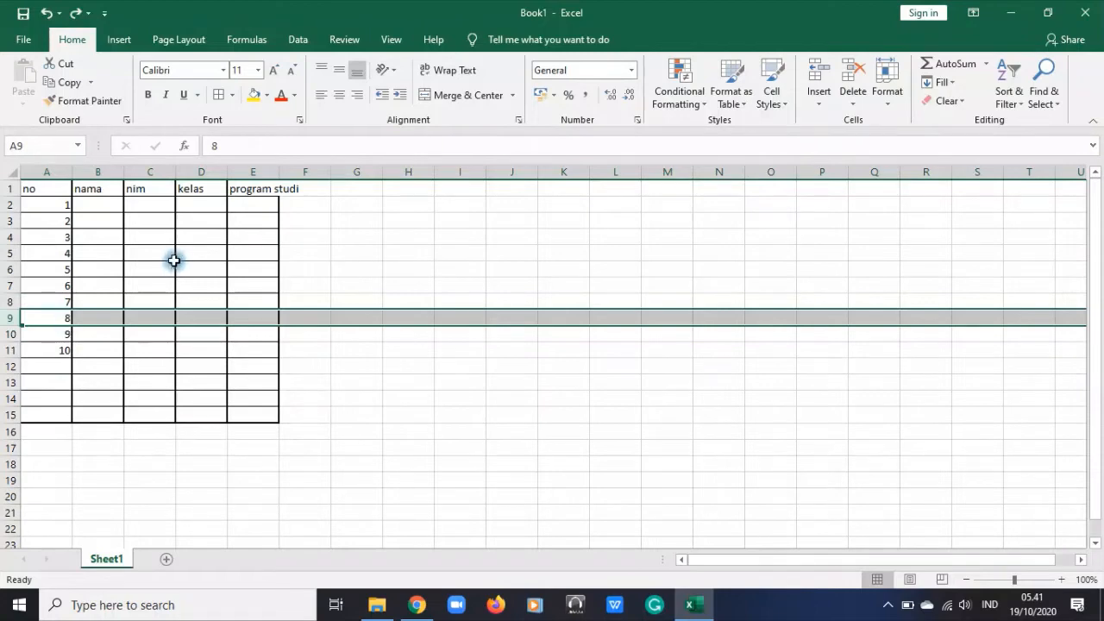
click(311, 362)
click(7, 317)
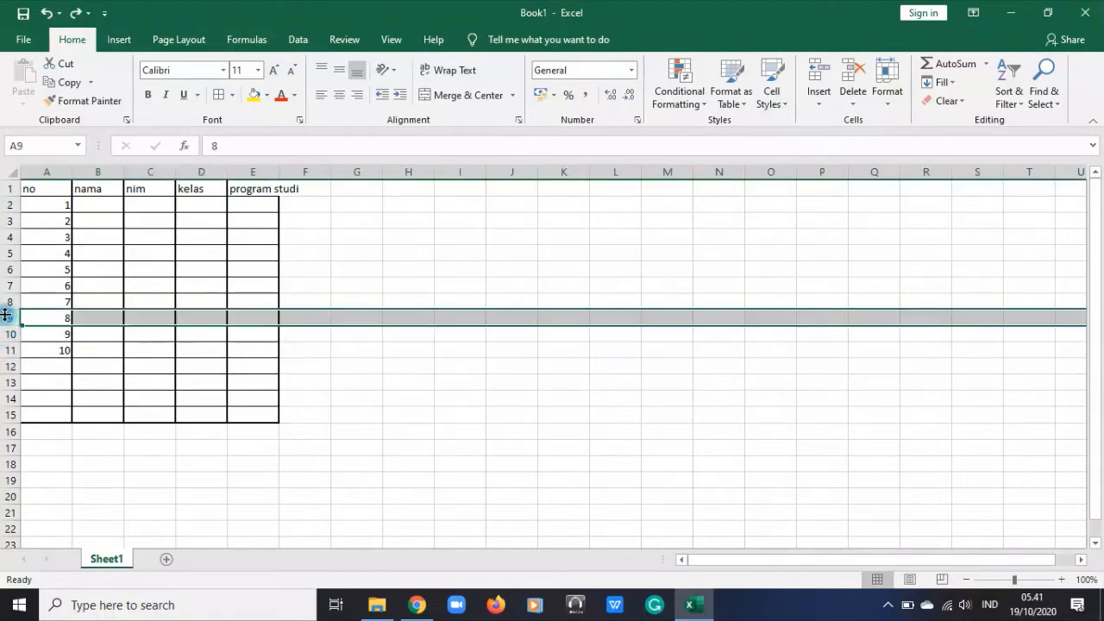
click(821, 100)
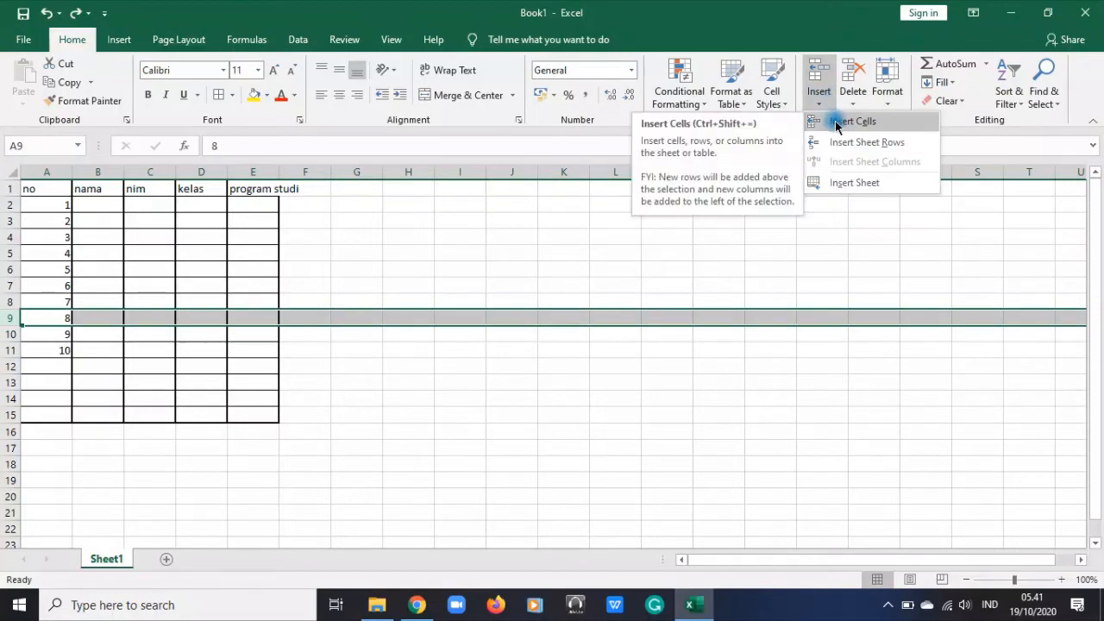
click(268, 205)
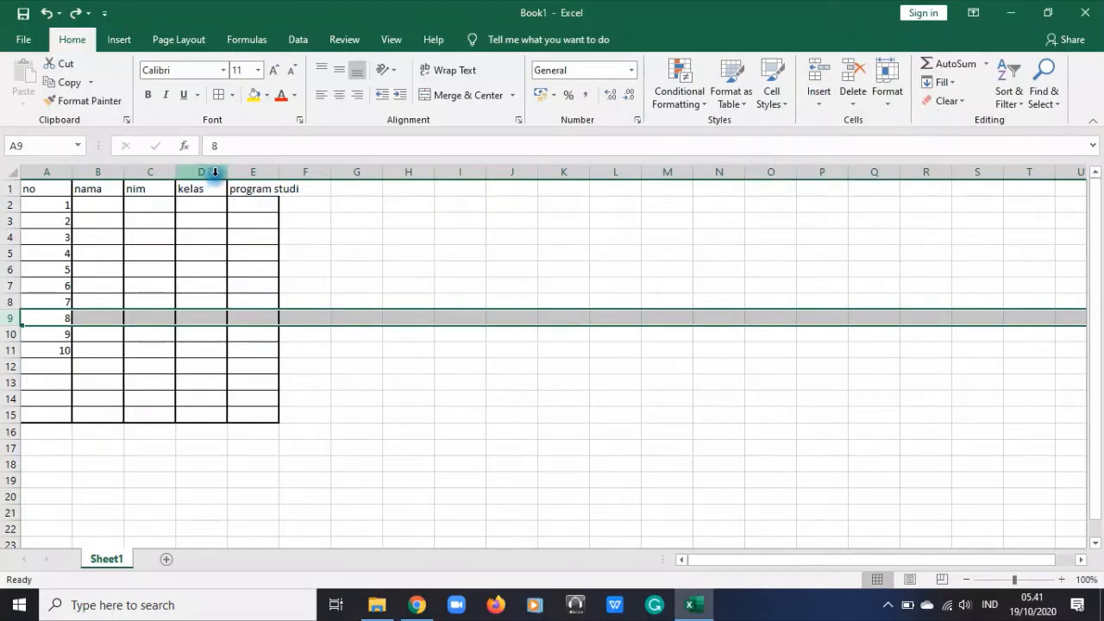
Insert an empty row above row 10, between the numbers 8 and 9 of the table
click(8, 334)
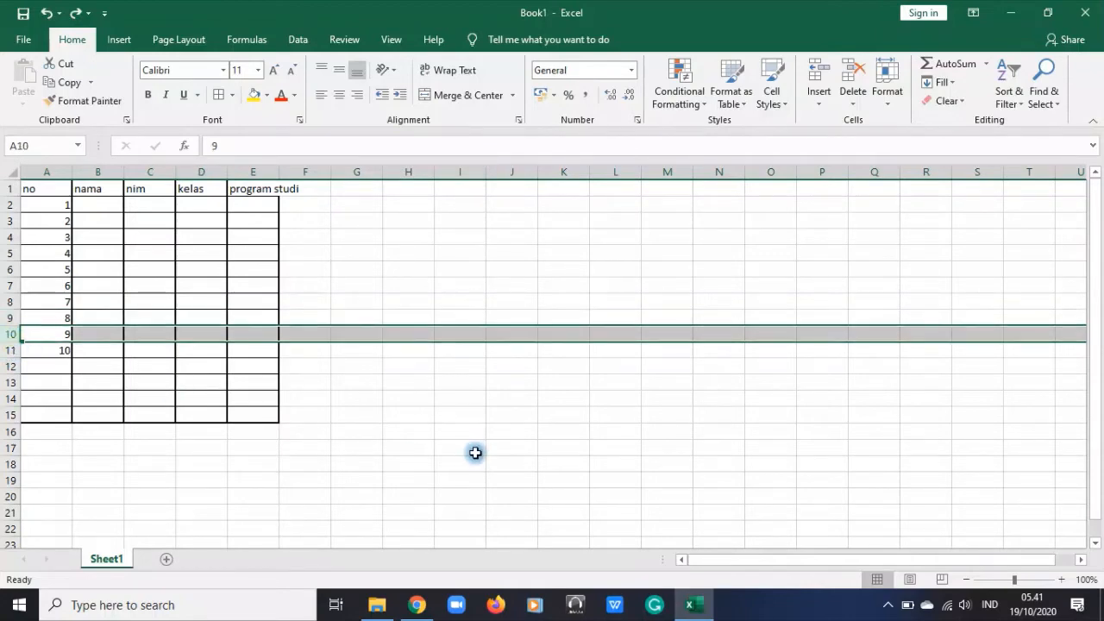
click(818, 93)
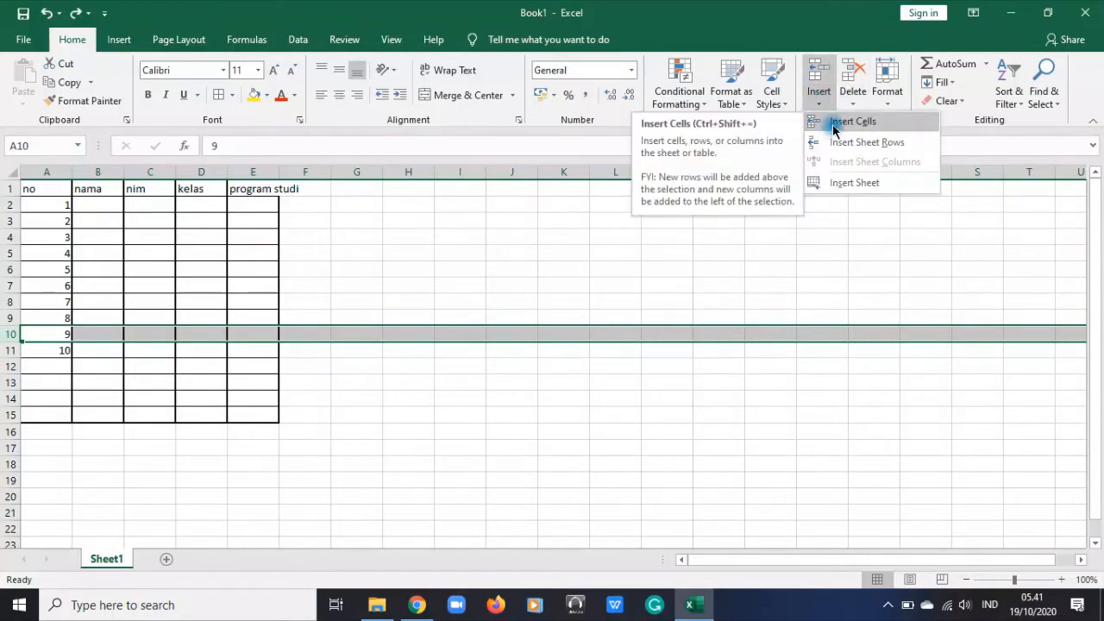
click(833, 125)
click(404, 396)
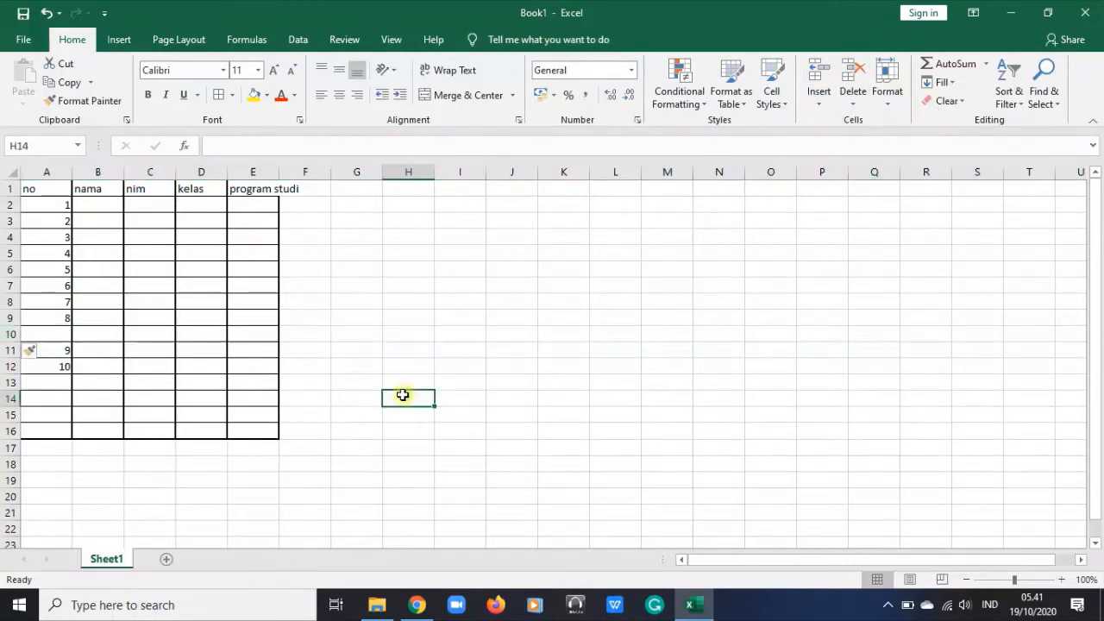
Fill the number series from 7 and 8 in A8:A9 down to 15 in A16, covering the empty cell A10
click(45, 334)
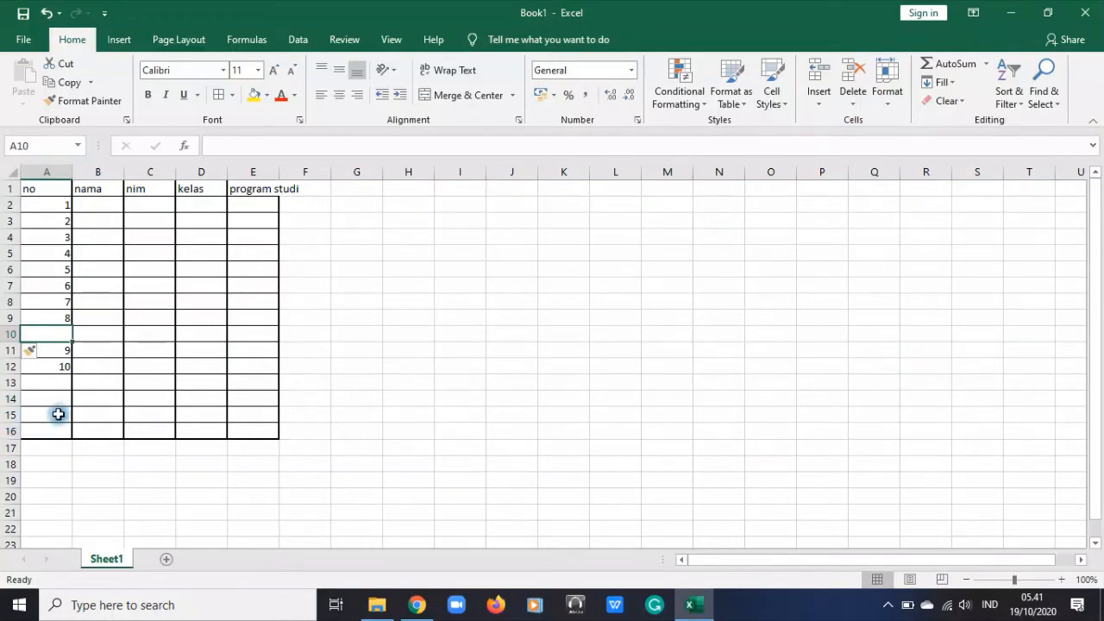
click(57, 300)
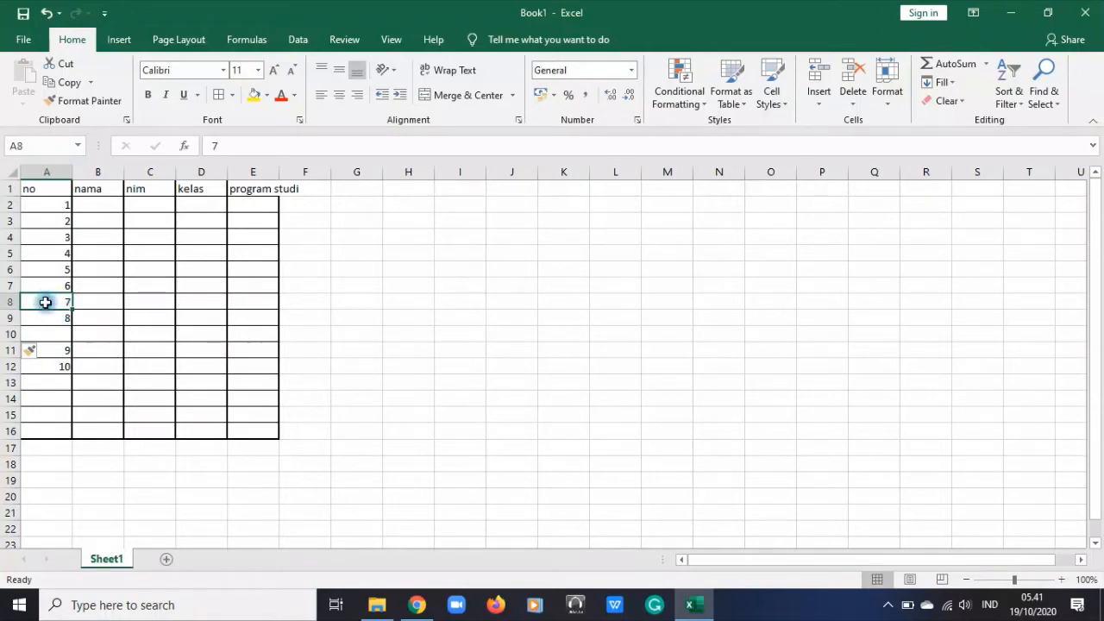
drag(44, 303, 50, 317)
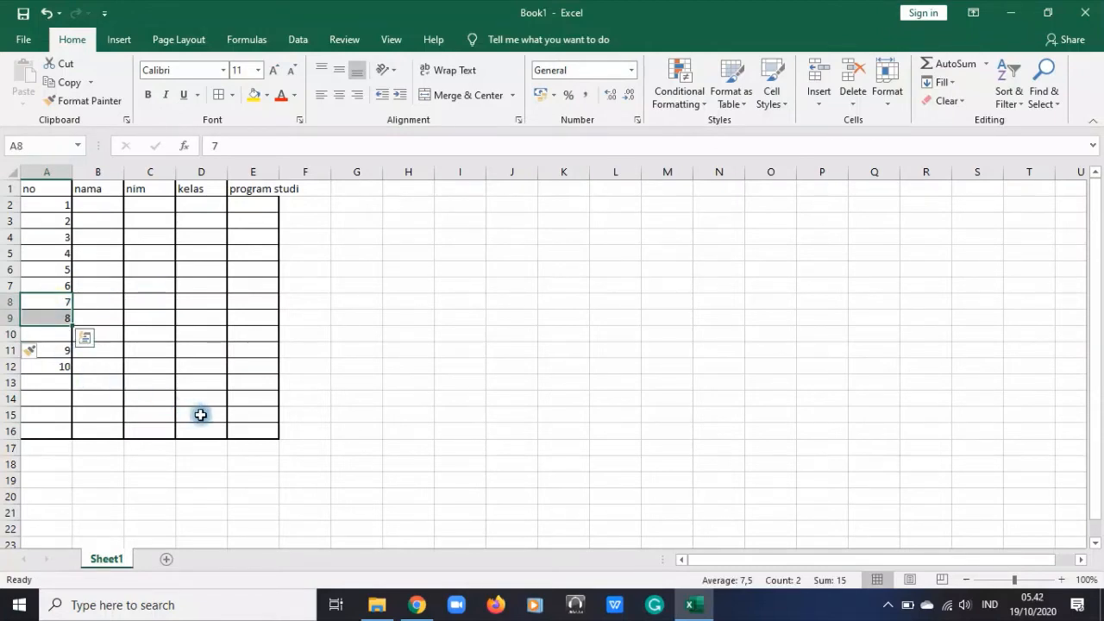
click(494, 384)
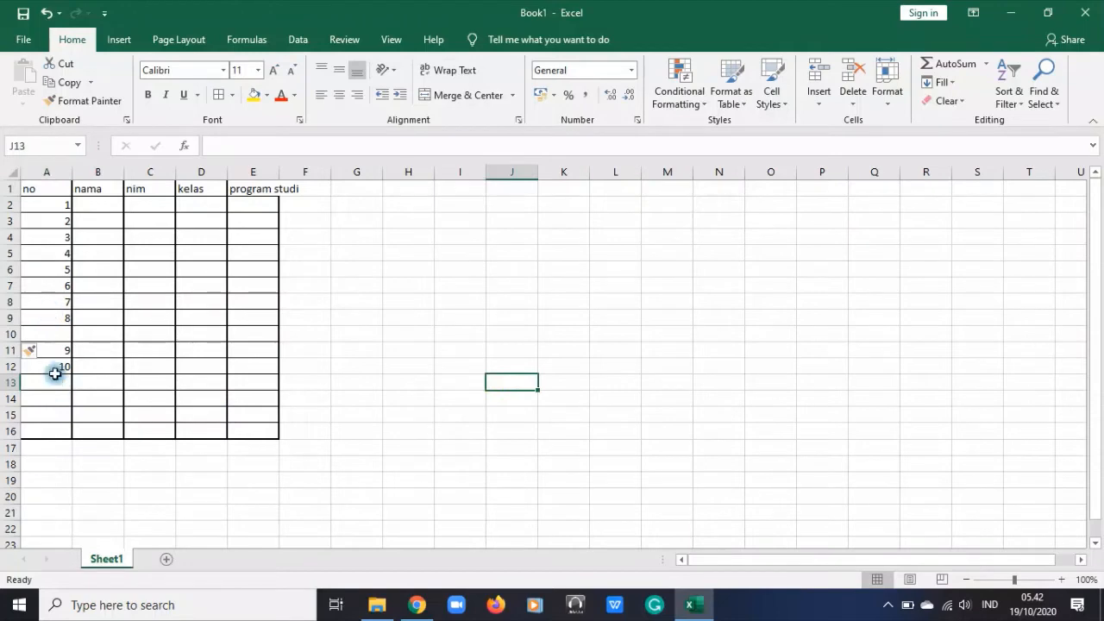
mouse_move(44, 307)
mouse_down()
mouse_move(47, 335)
mouse_move(51, 319)
mouse_up()
click(49, 302)
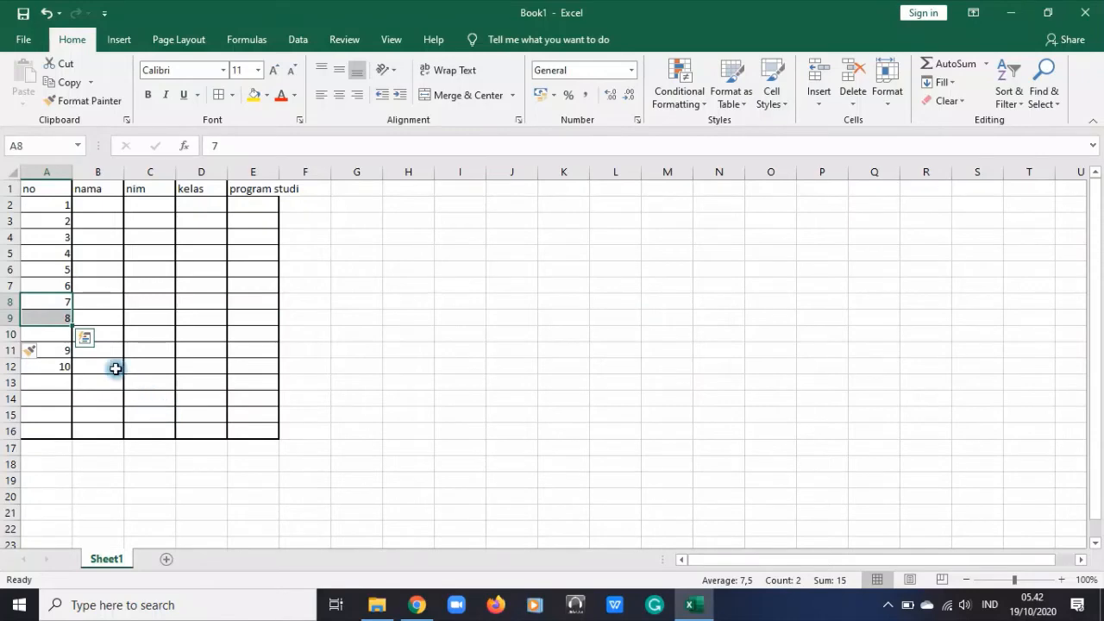
drag(74, 325, 72, 435)
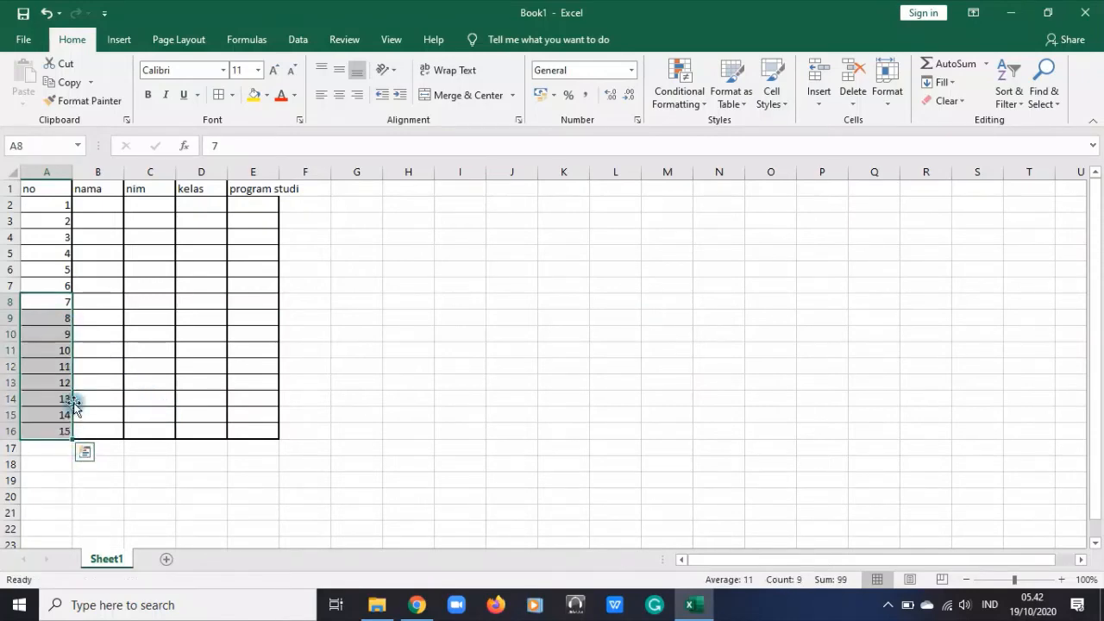
click(183, 419)
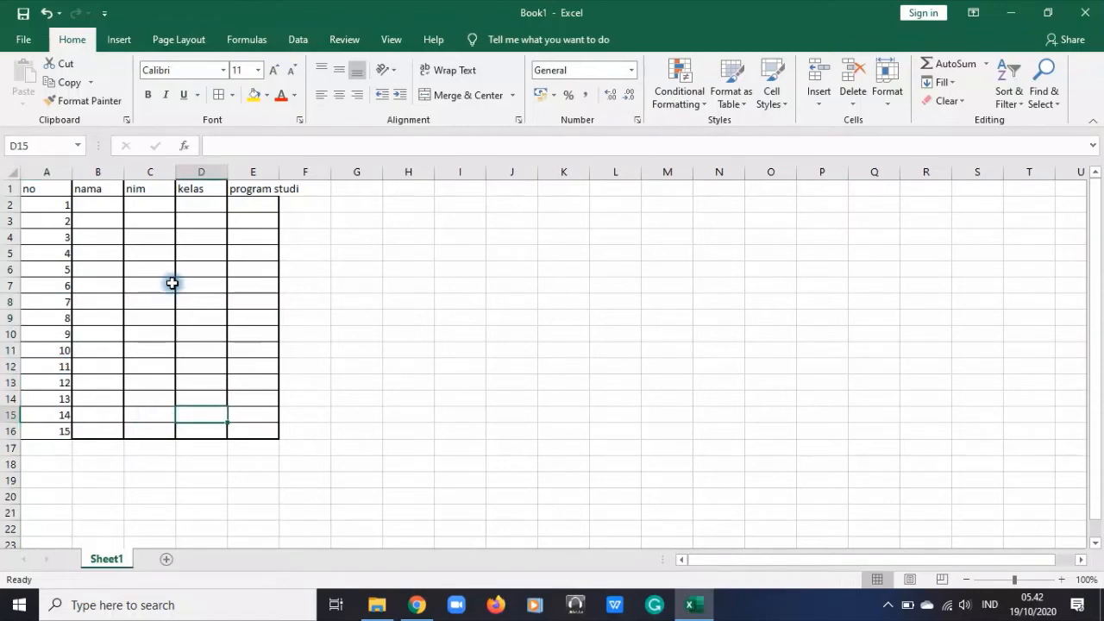
Center the "no" header and its numbers horizontally in cells A1:A16
drag(37, 190, 47, 430)
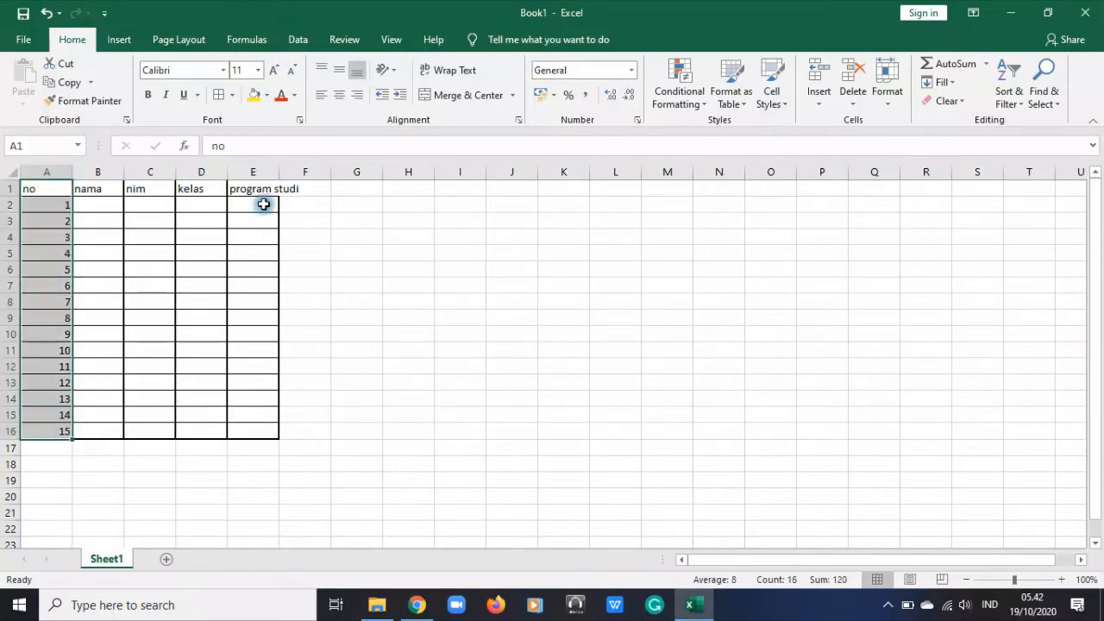
click(337, 96)
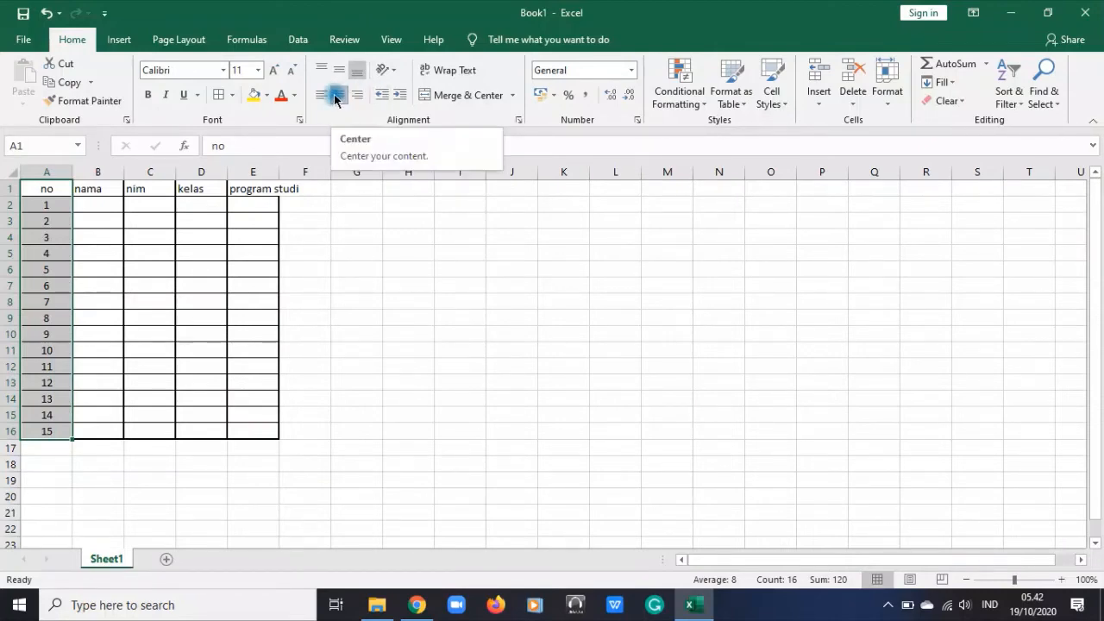
click(390, 236)
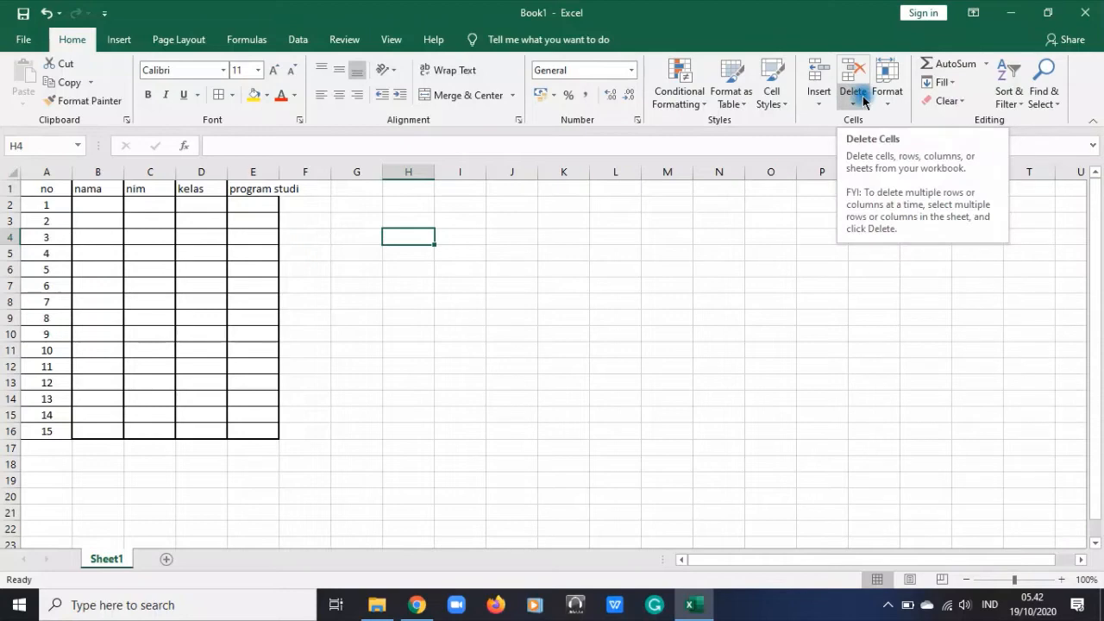
click(481, 477)
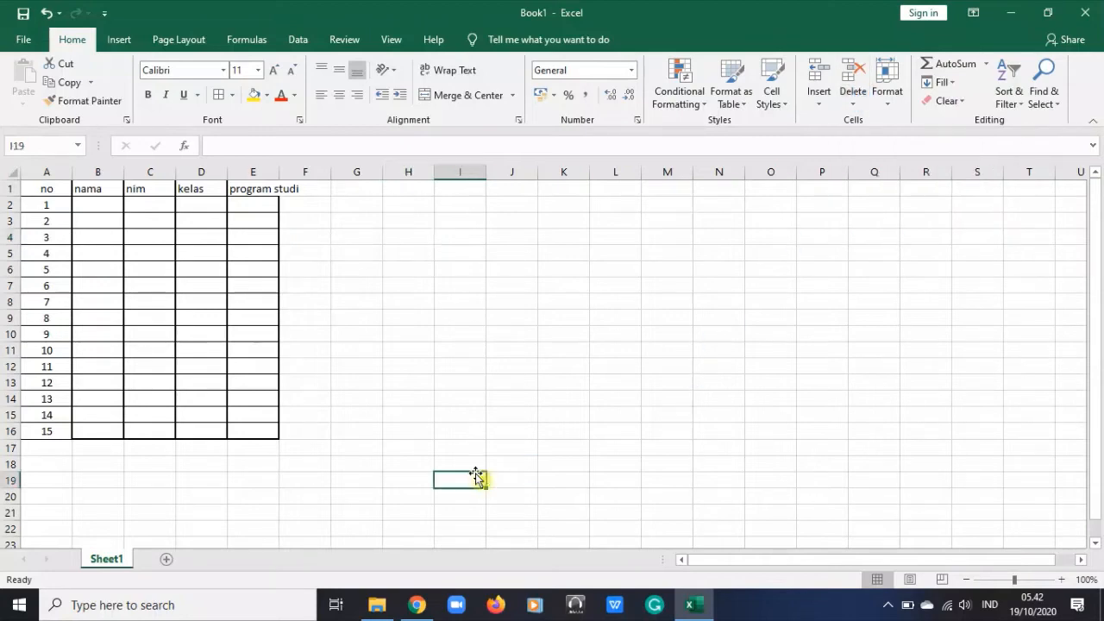
click(256, 172)
click(860, 287)
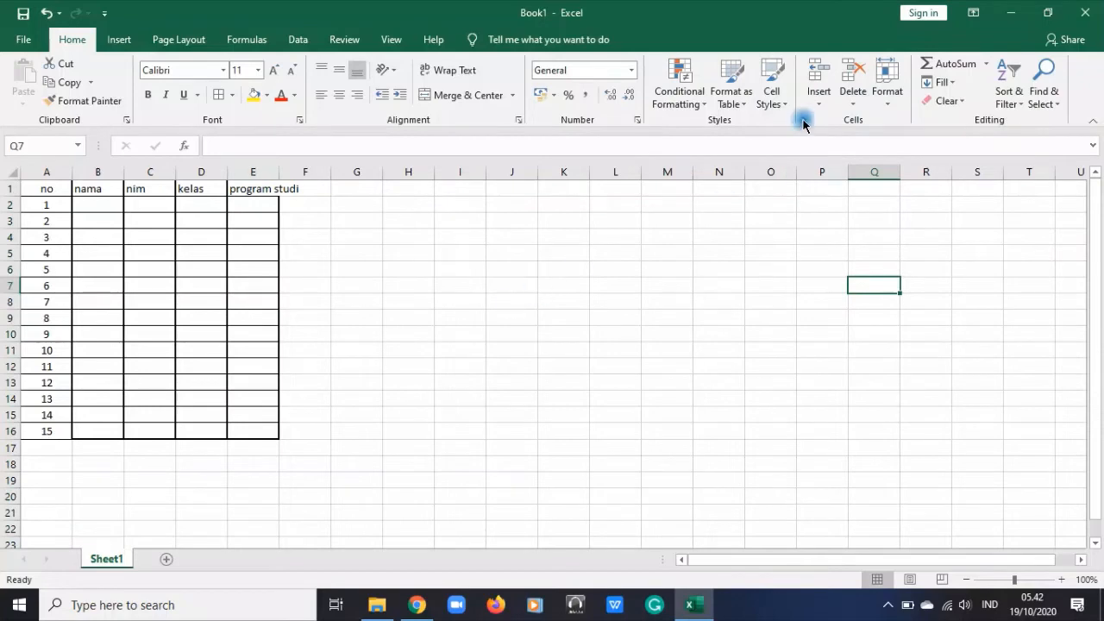
click(889, 99)
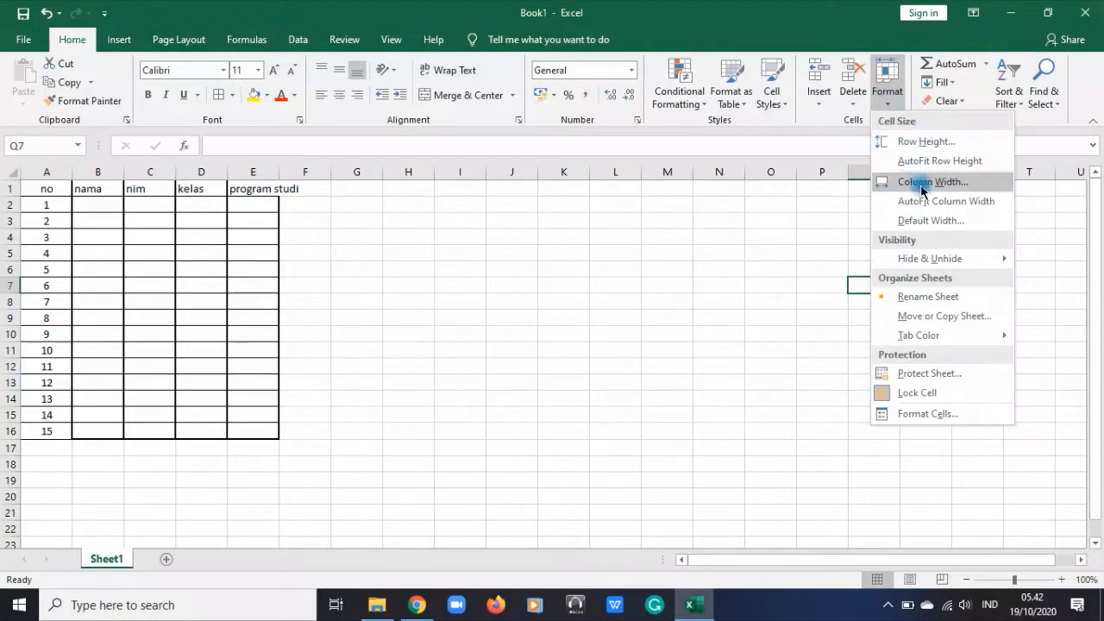
click(516, 346)
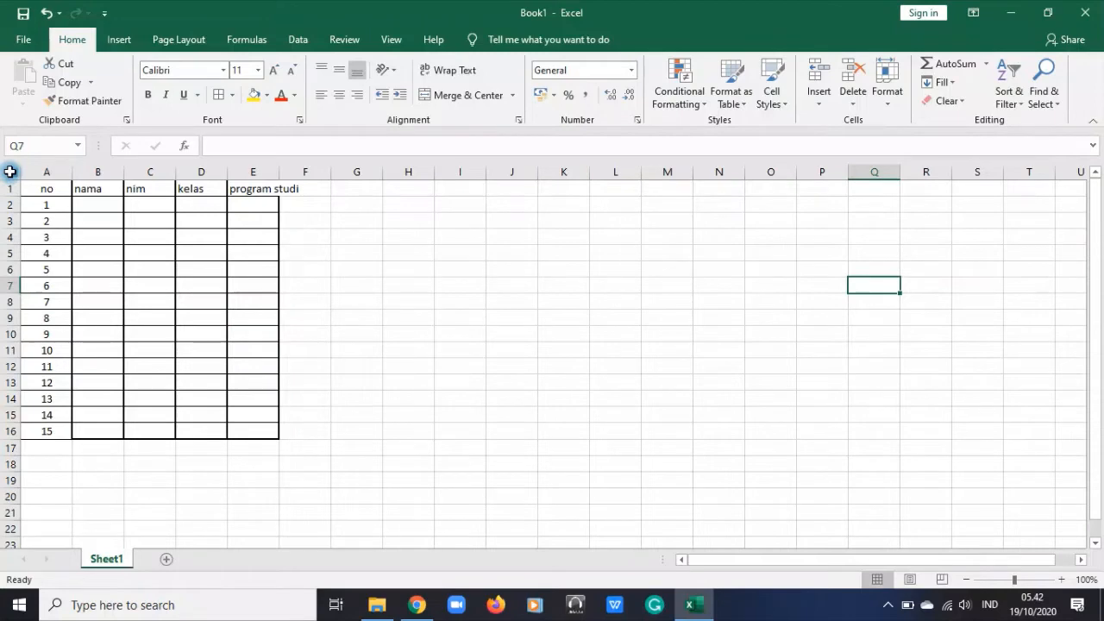
Set the row height of the entire sheet to 30
click(10, 171)
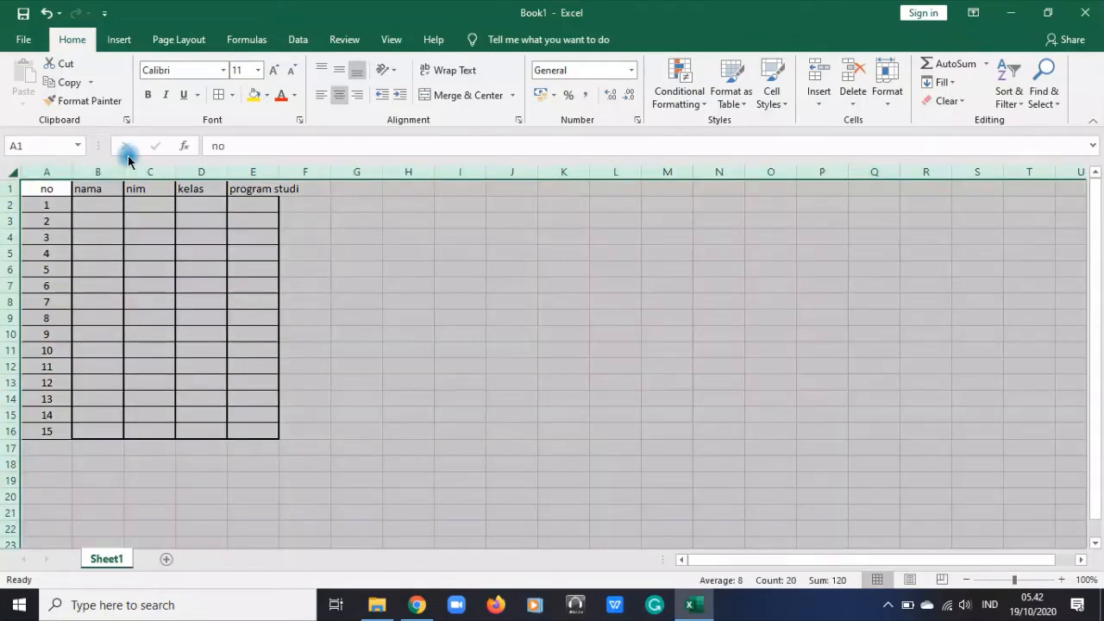
click(891, 102)
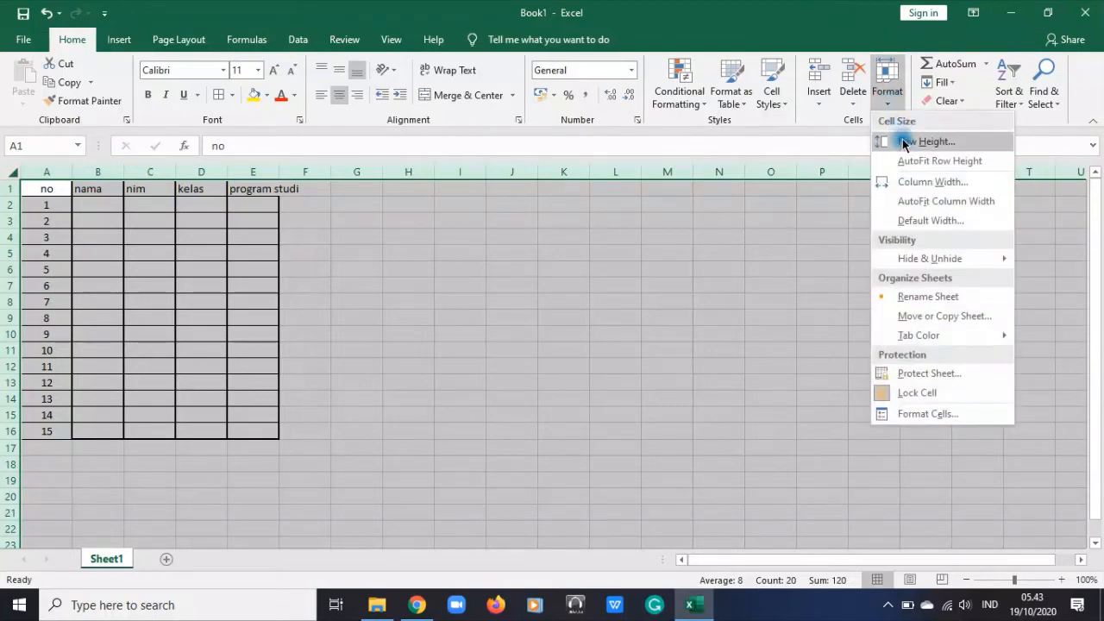
click(905, 140)
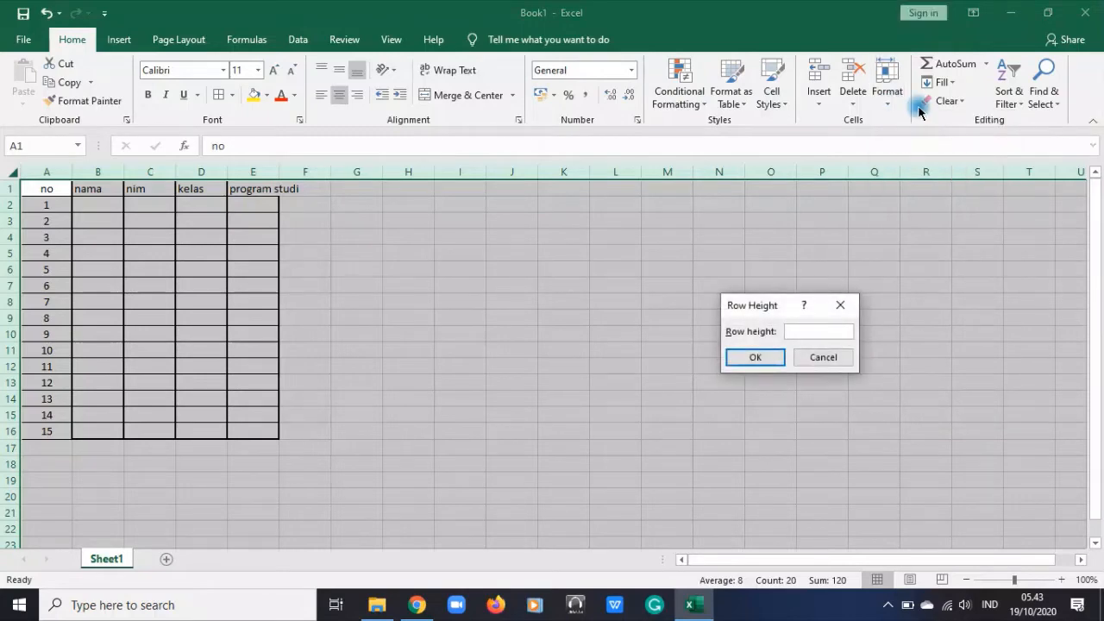
text(30)
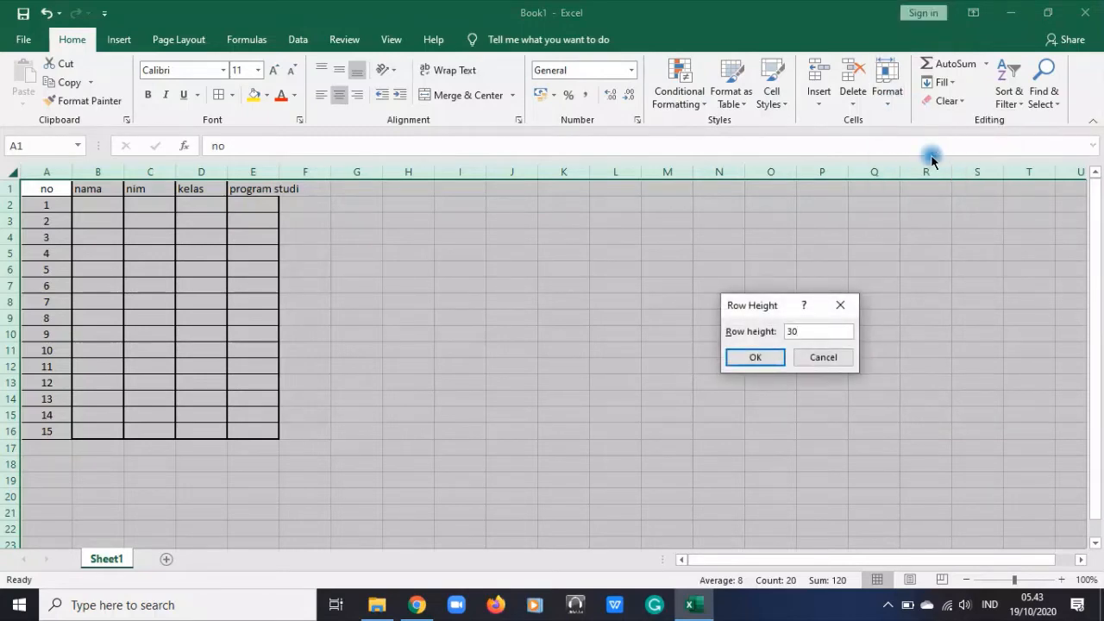
click(762, 358)
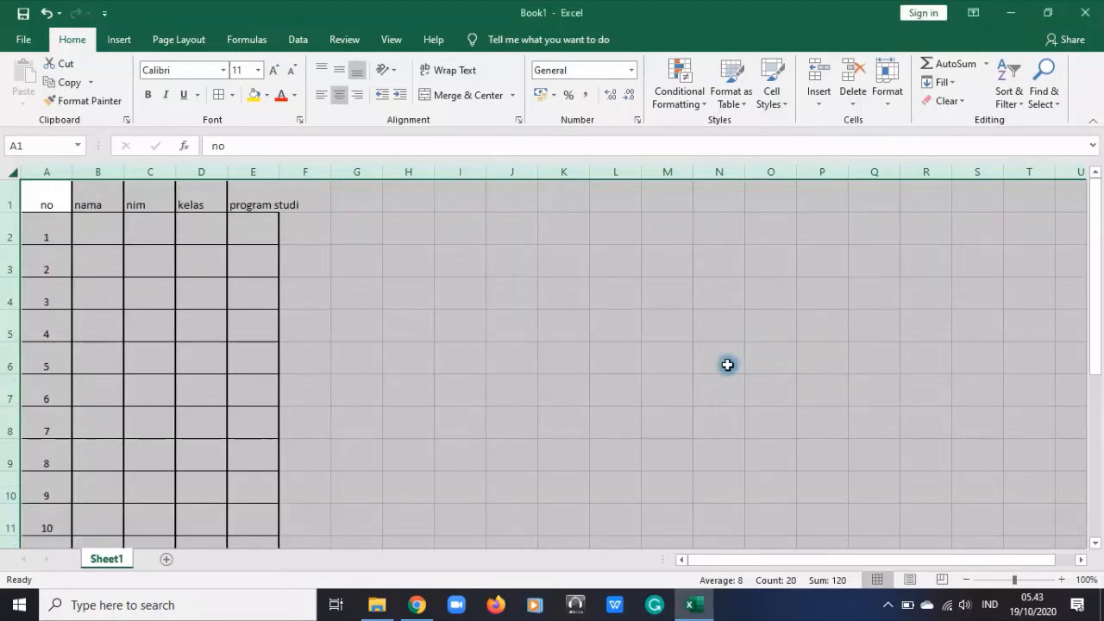
Set the column width of the entire sheet to 30
click(884, 88)
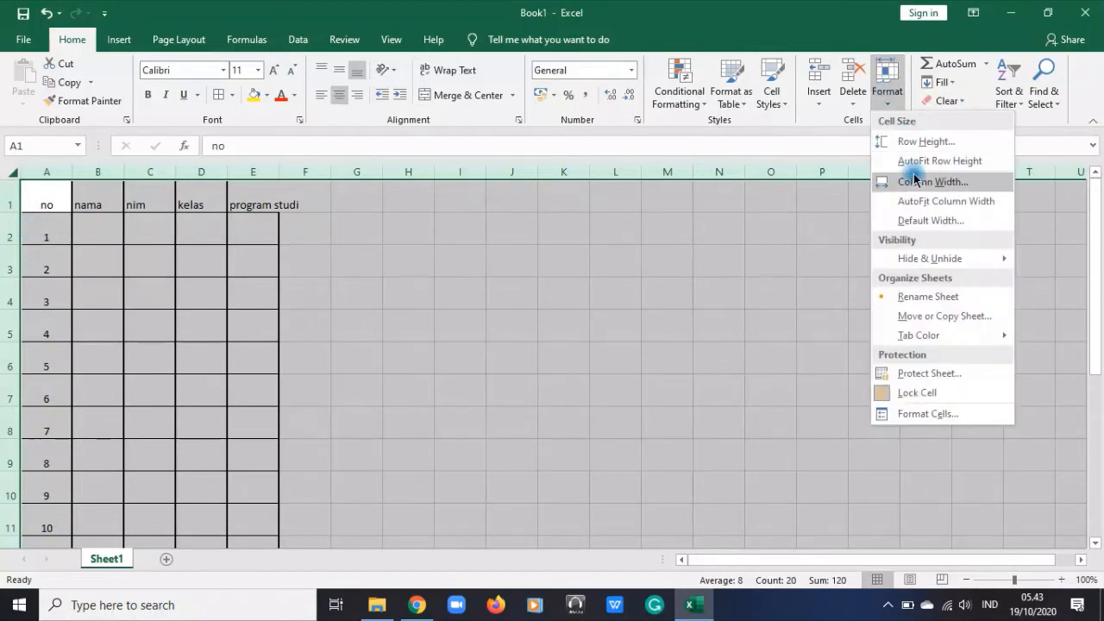
click(915, 181)
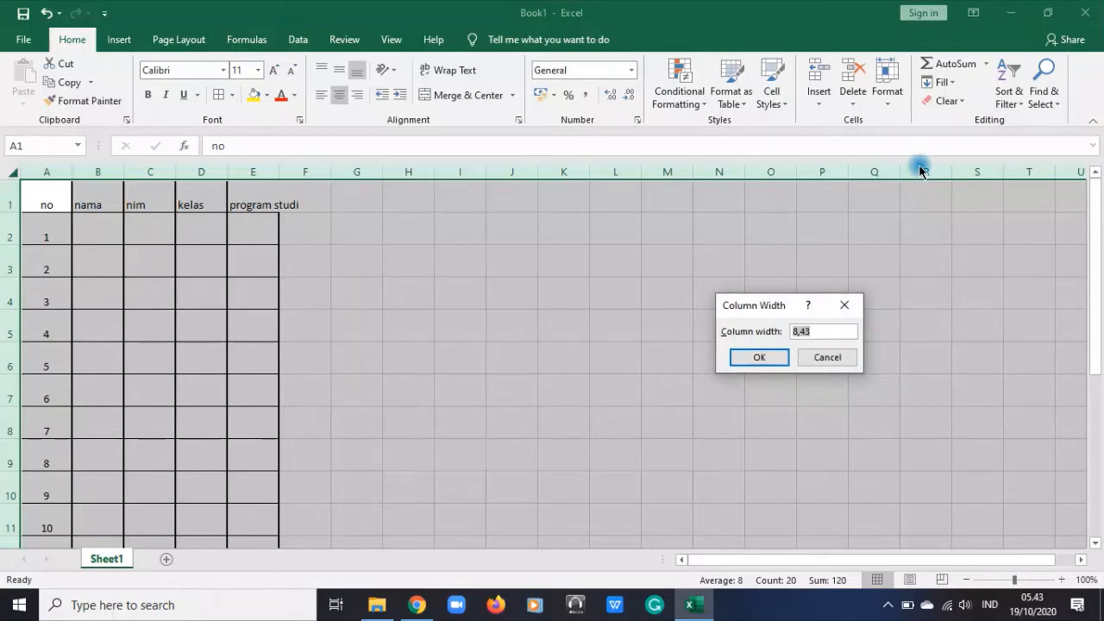
click(759, 357)
click(982, 271)
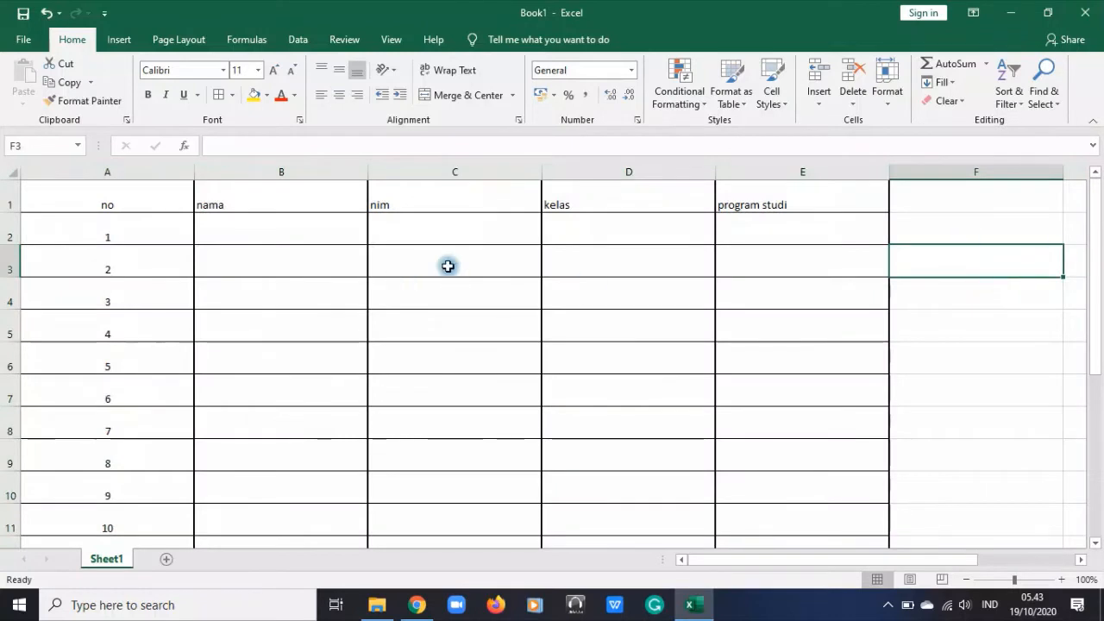
click(875, 91)
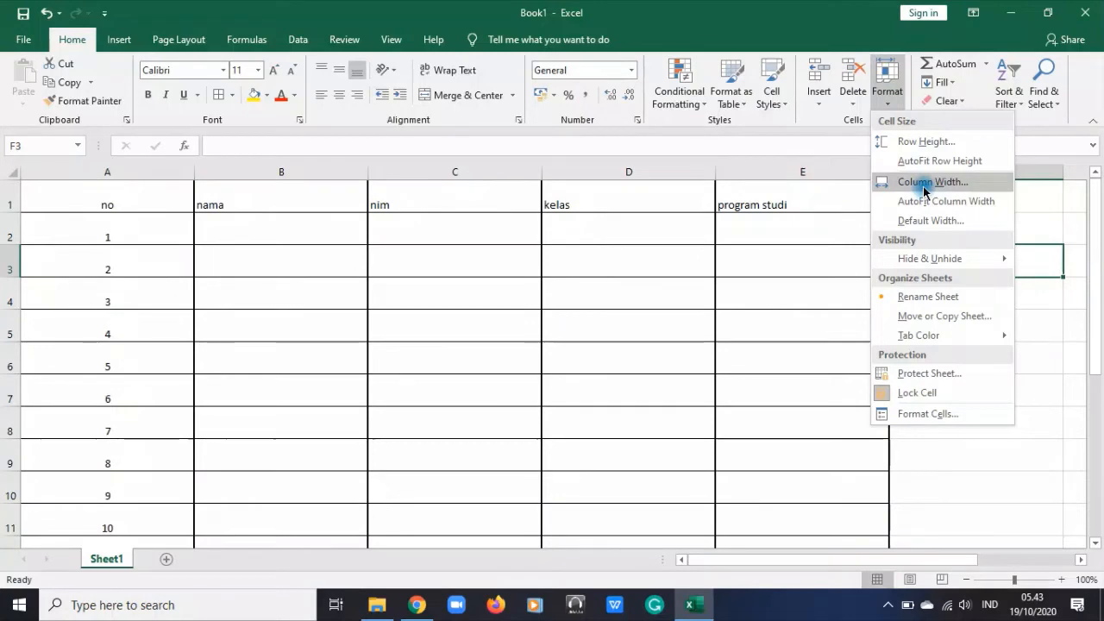
click(398, 294)
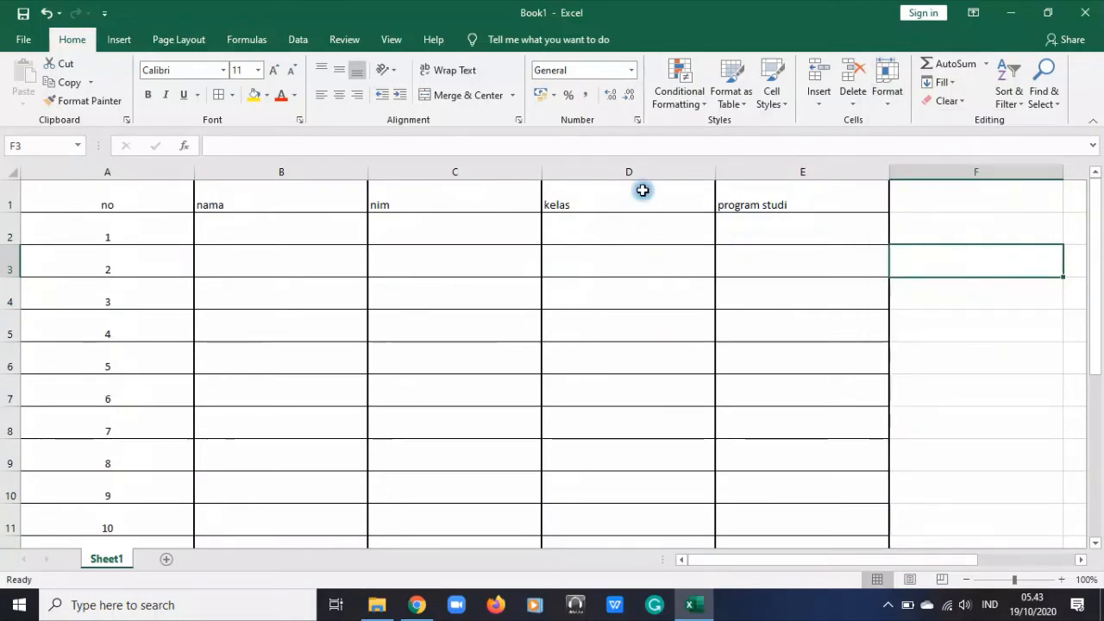
click(134, 191)
click(500, 247)
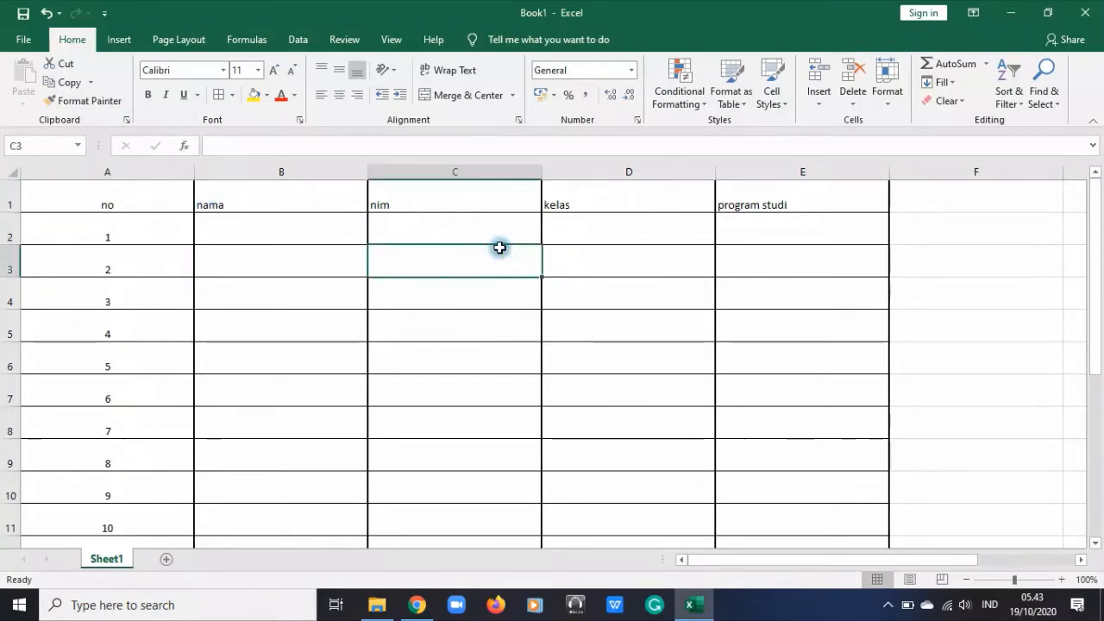
click(495, 224)
Align the header cells A1:E1 vertically to the middle of the row
drag(64, 188, 735, 183)
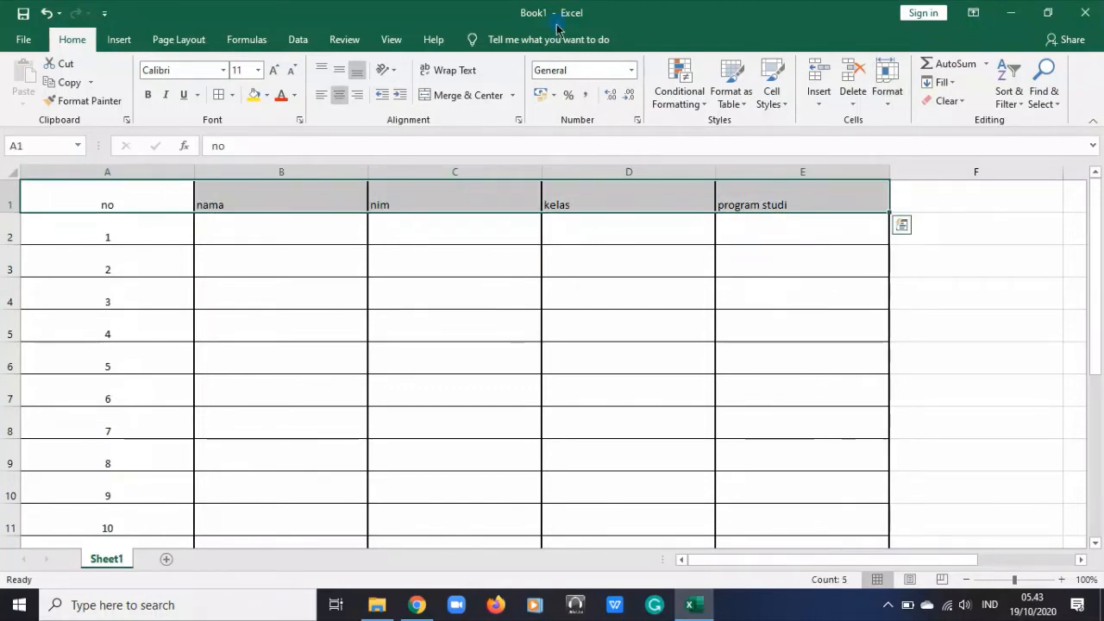
click(341, 75)
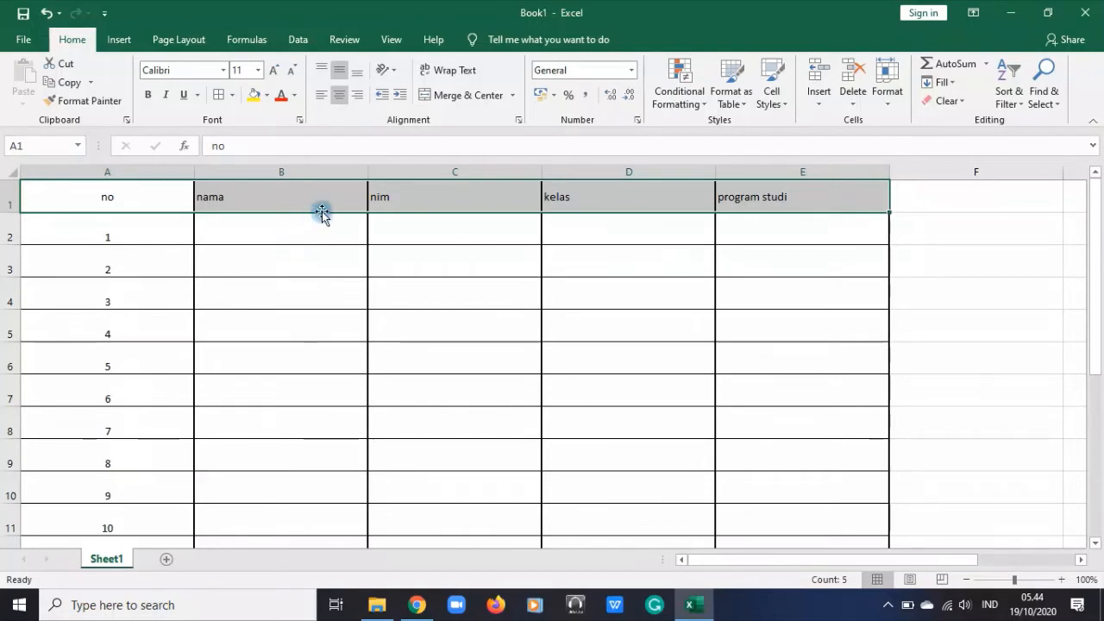
click(350, 239)
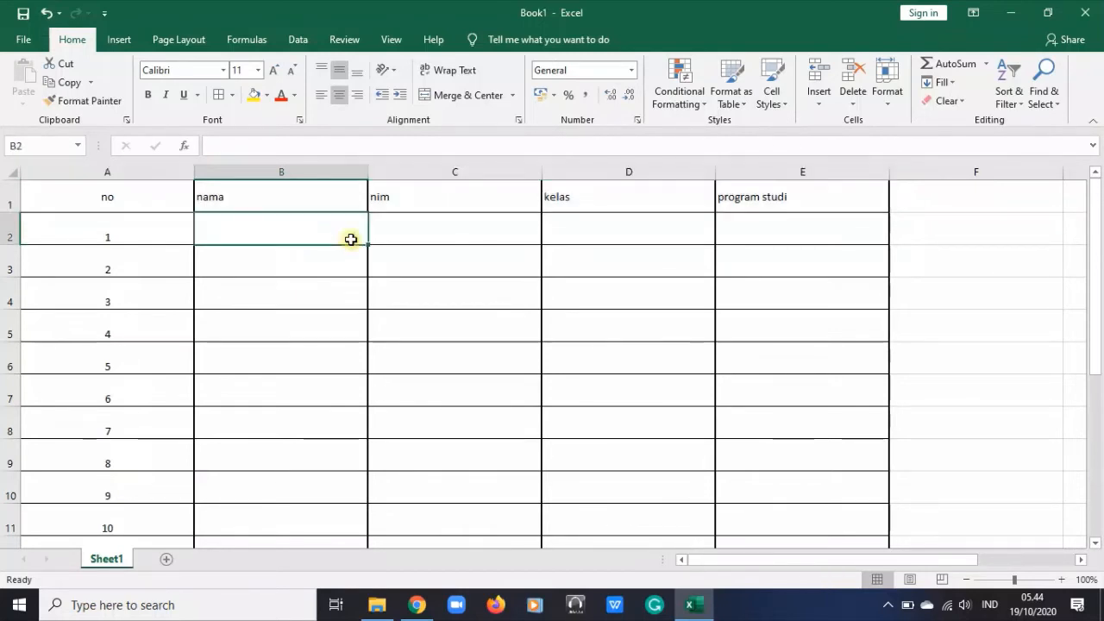
Insert an empty row above the header row of the table
click(10, 194)
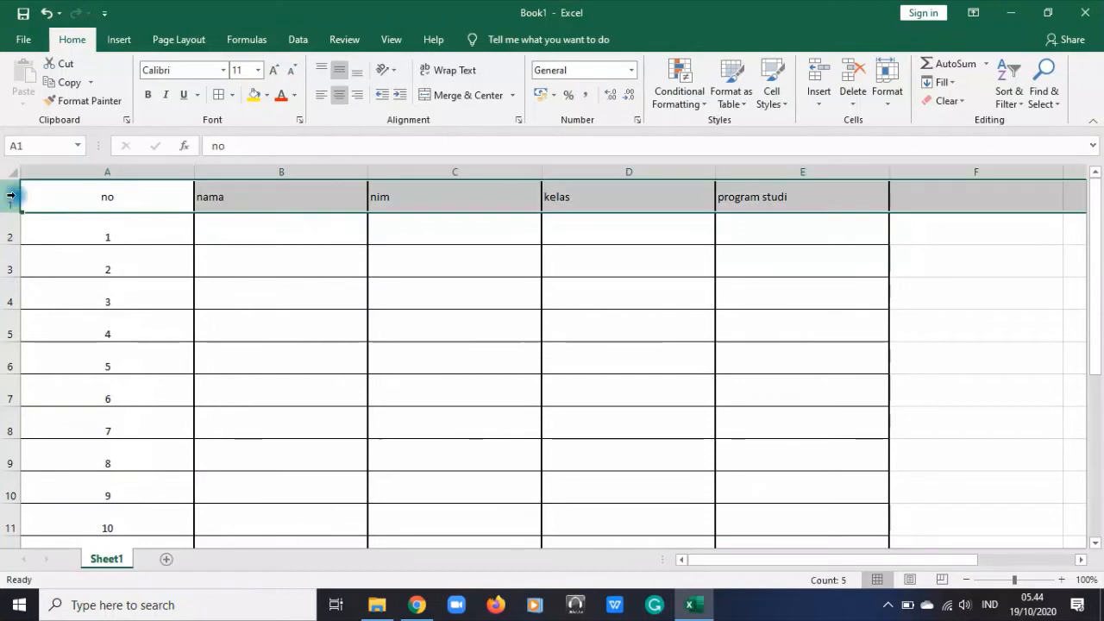
click(3, 196)
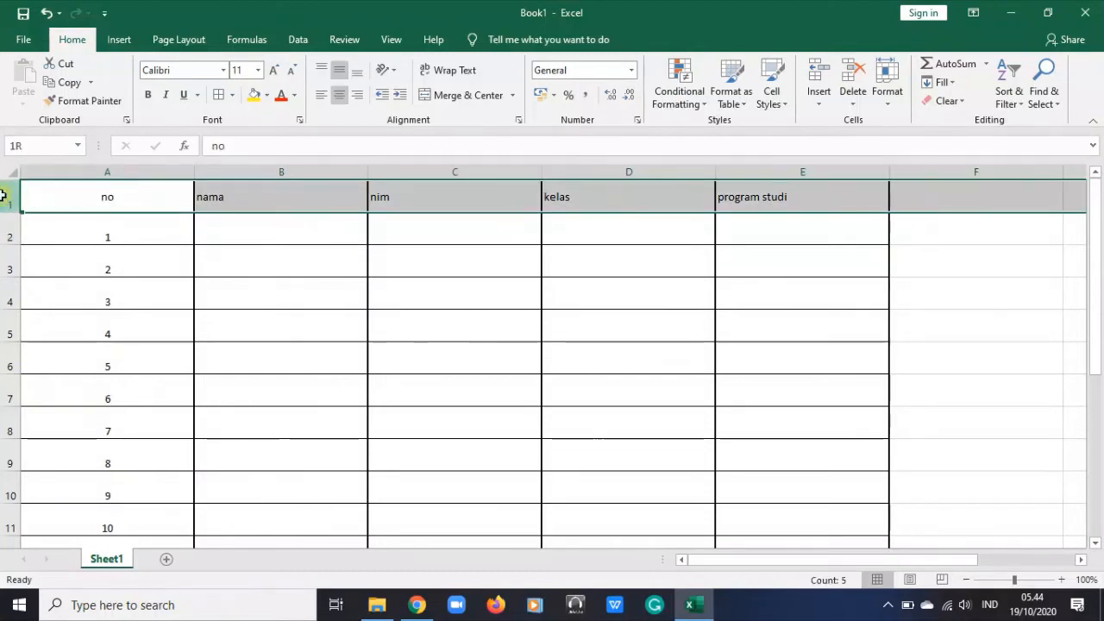
right_click(128, 195)
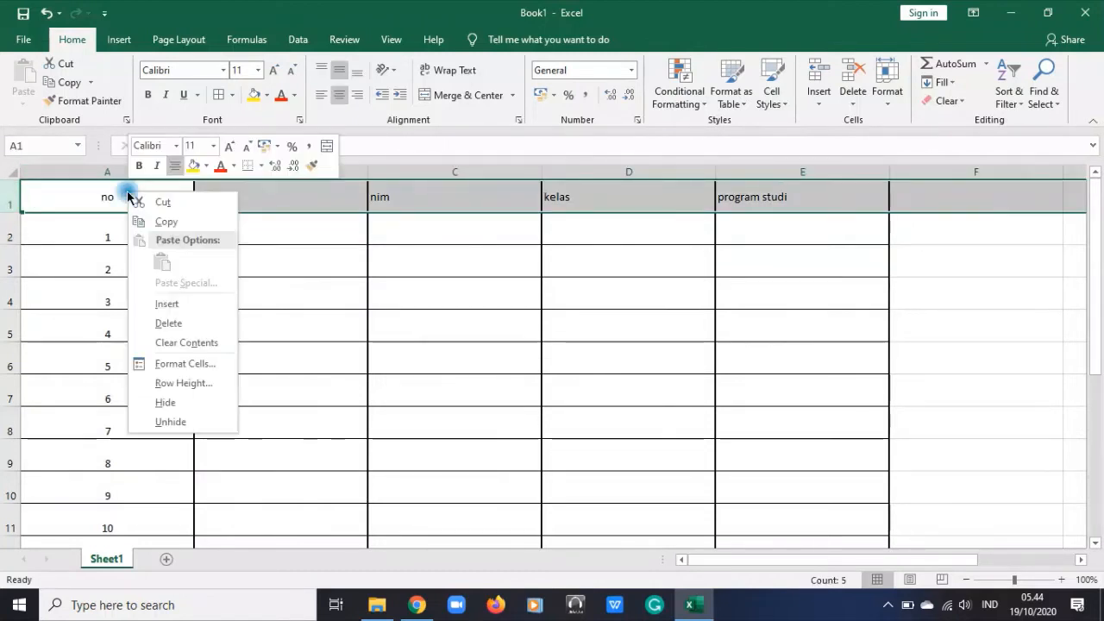
click(166, 304)
click(255, 261)
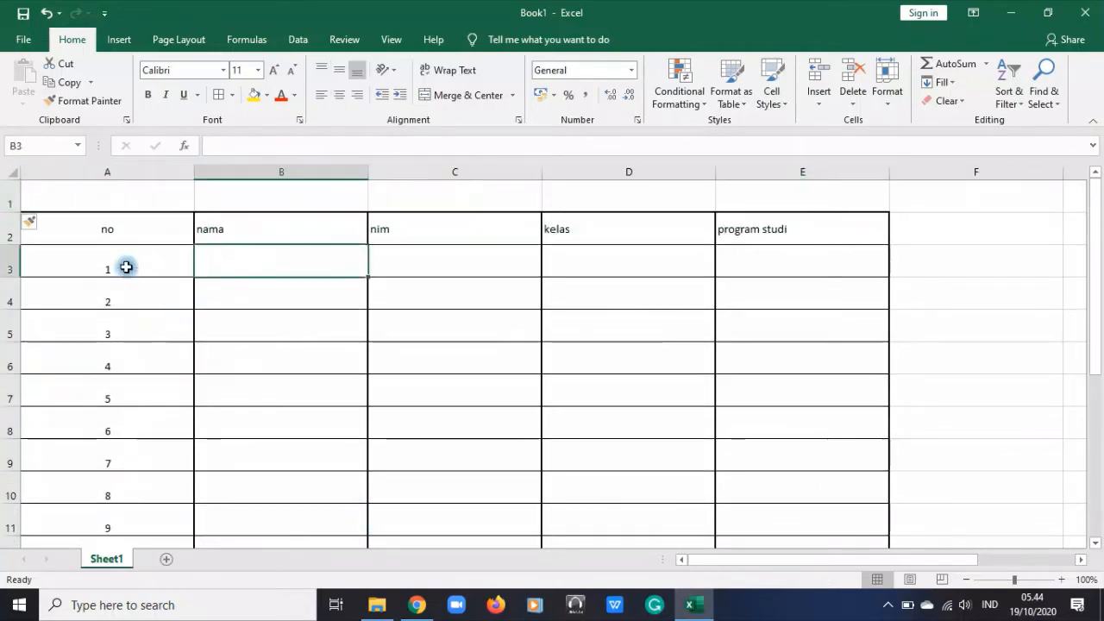
Apply thick solid outline and inside borders to cells A1:E1
drag(91, 192, 794, 195)
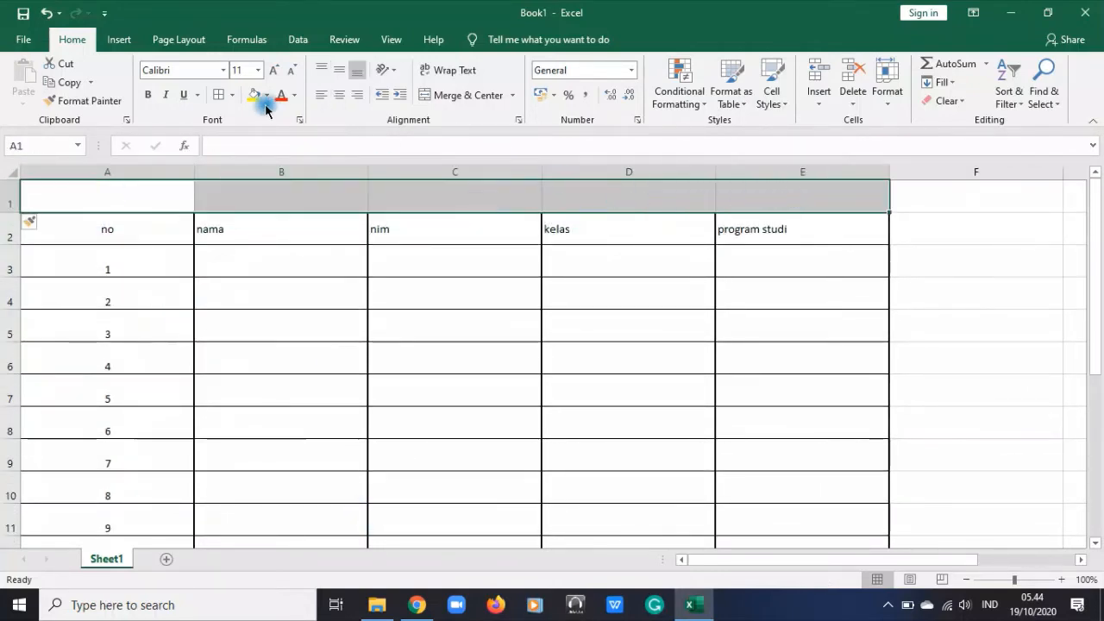
click(219, 95)
click(671, 296)
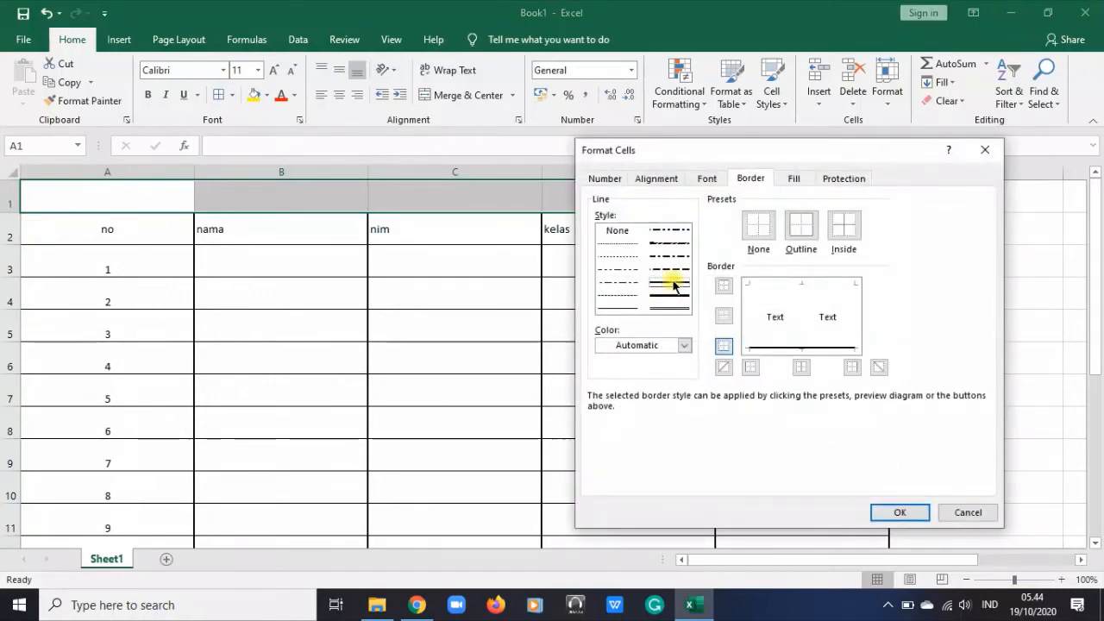
click(800, 226)
click(845, 231)
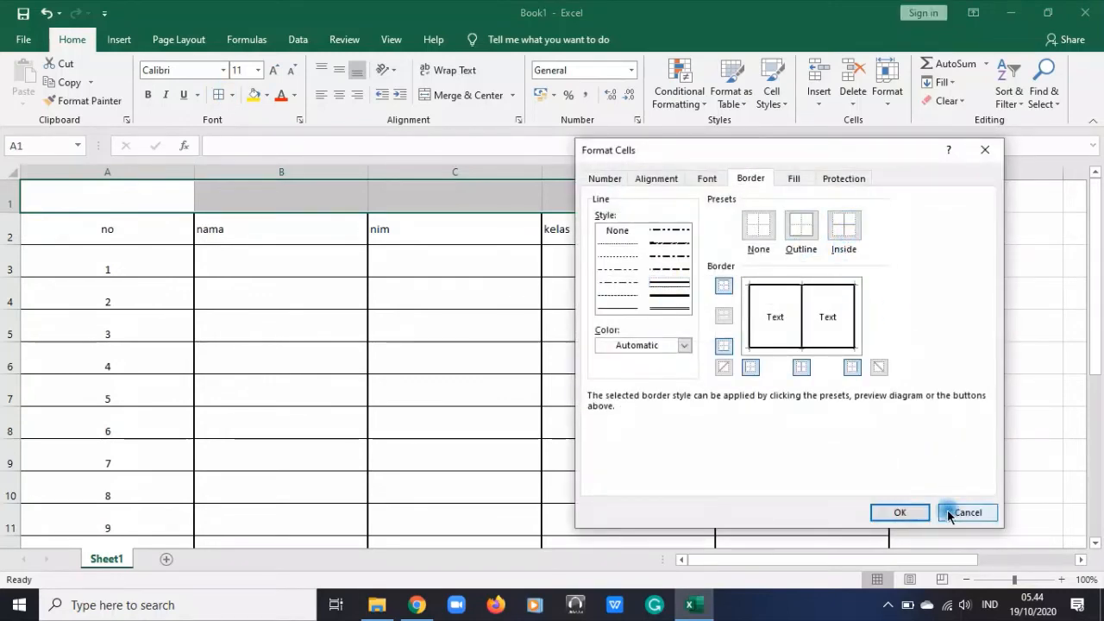
click(903, 512)
click(678, 374)
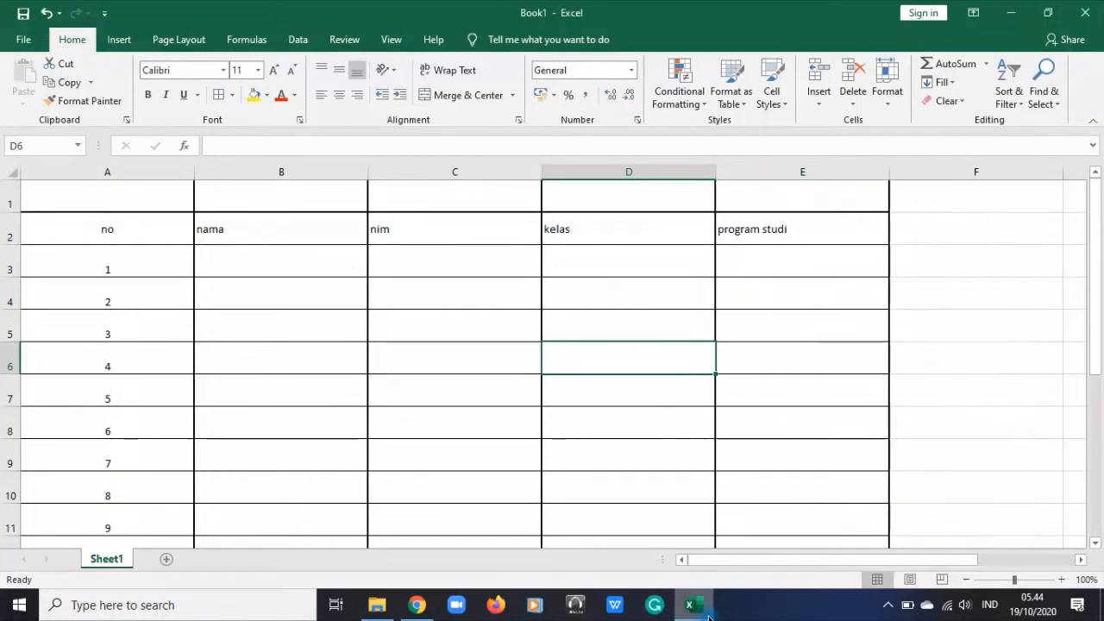
Delete column E, the "program studi" column, from the sheet
click(137, 200)
drag(138, 200, 772, 187)
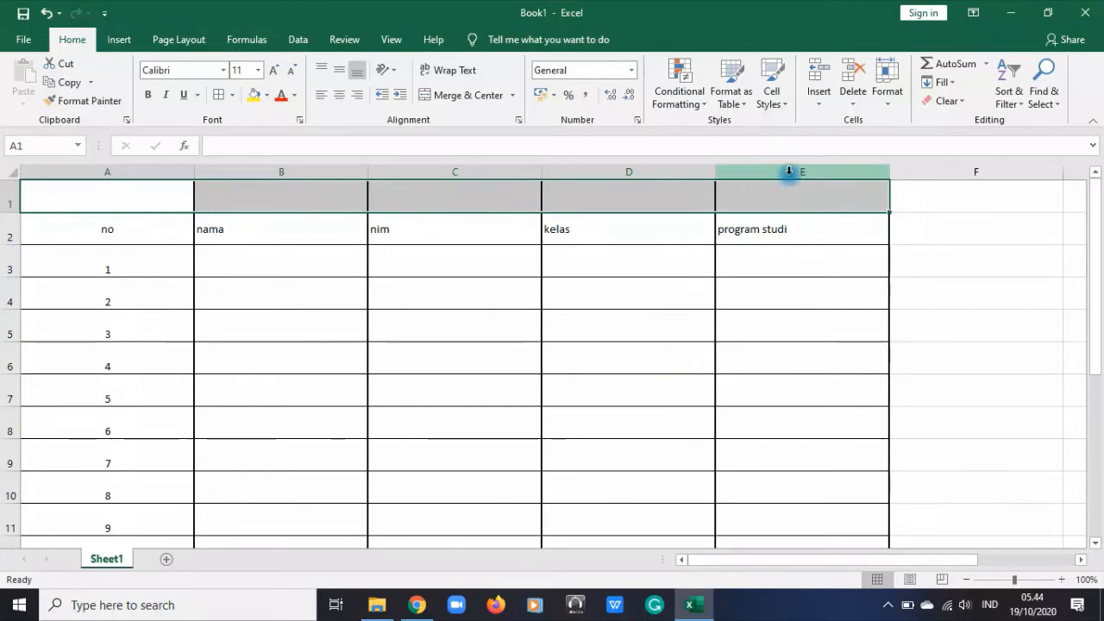
click(788, 172)
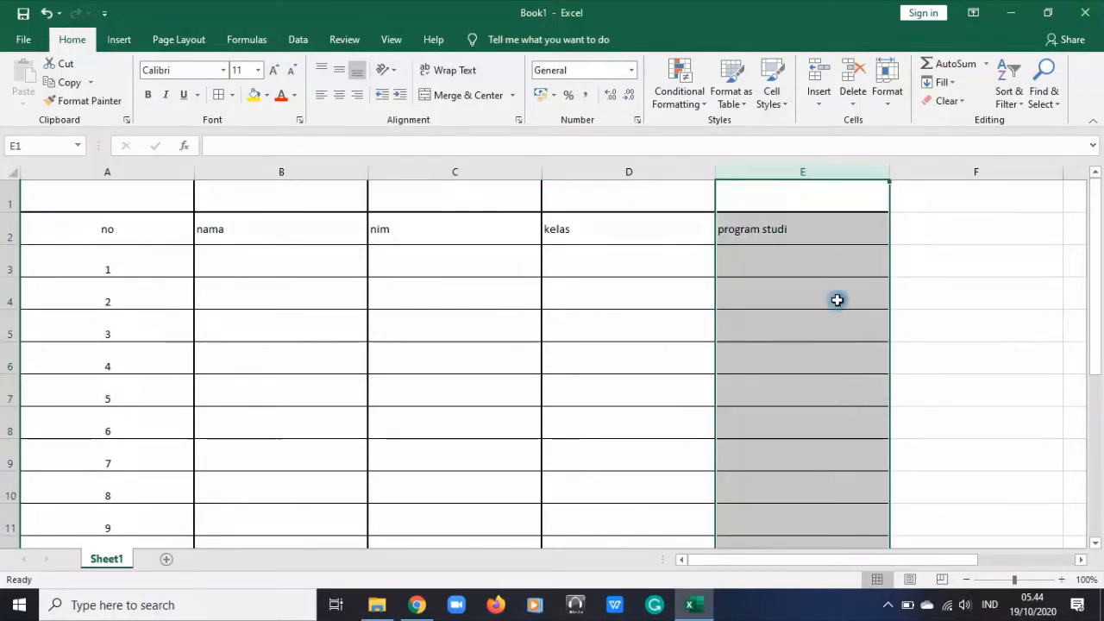
click(857, 104)
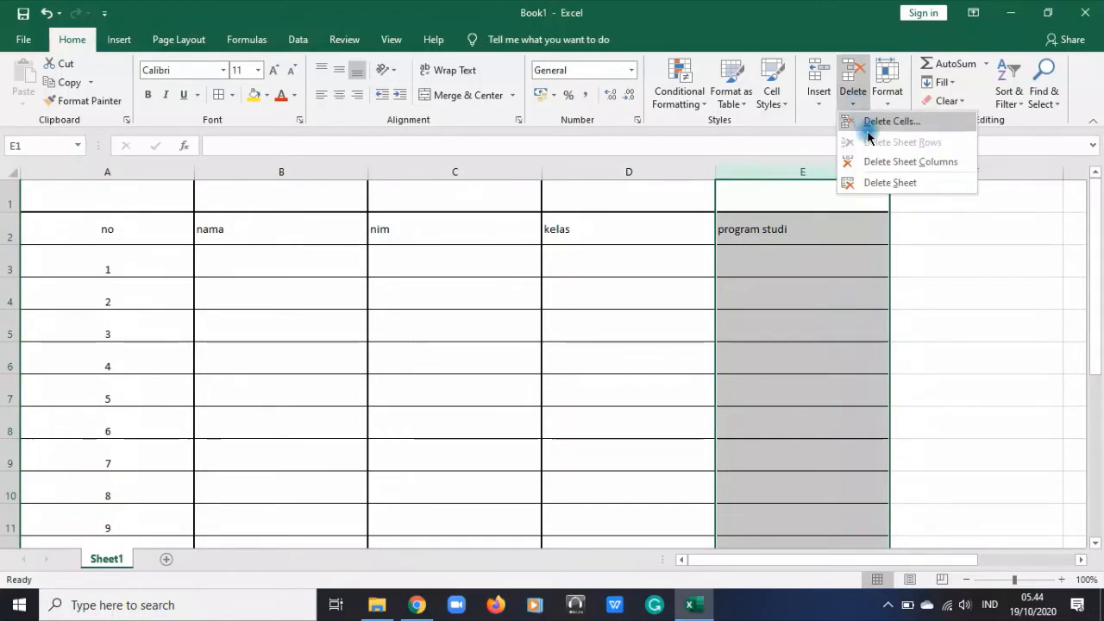
click(871, 162)
click(838, 291)
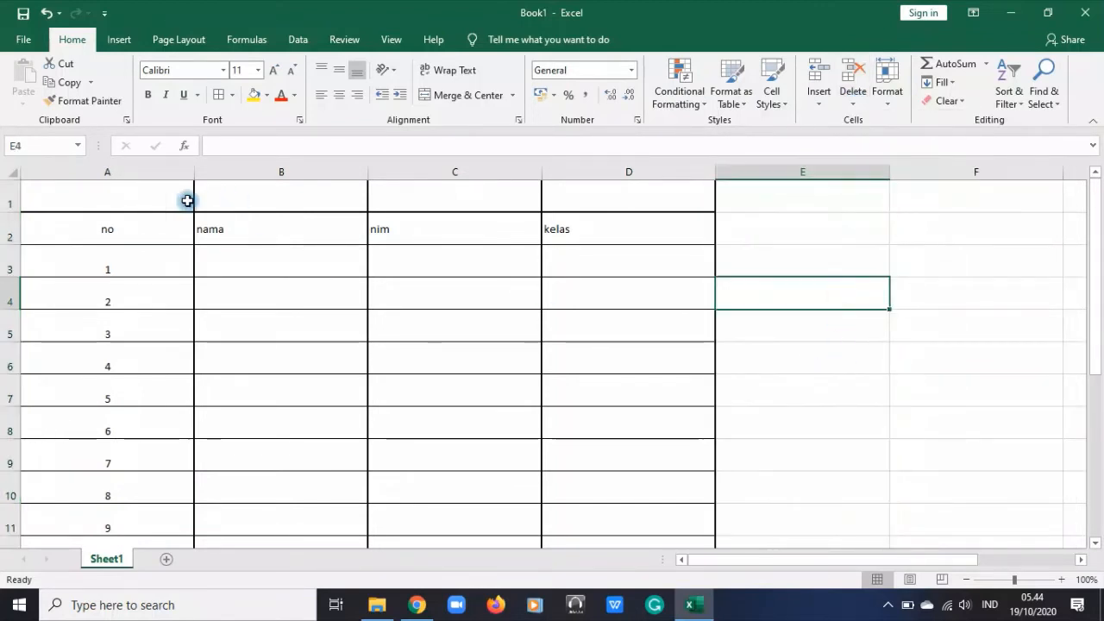
Merge and center cells A1:D1 and enter the title "Prodi Akuntansi manajemen" in the merged cell
drag(128, 195, 609, 205)
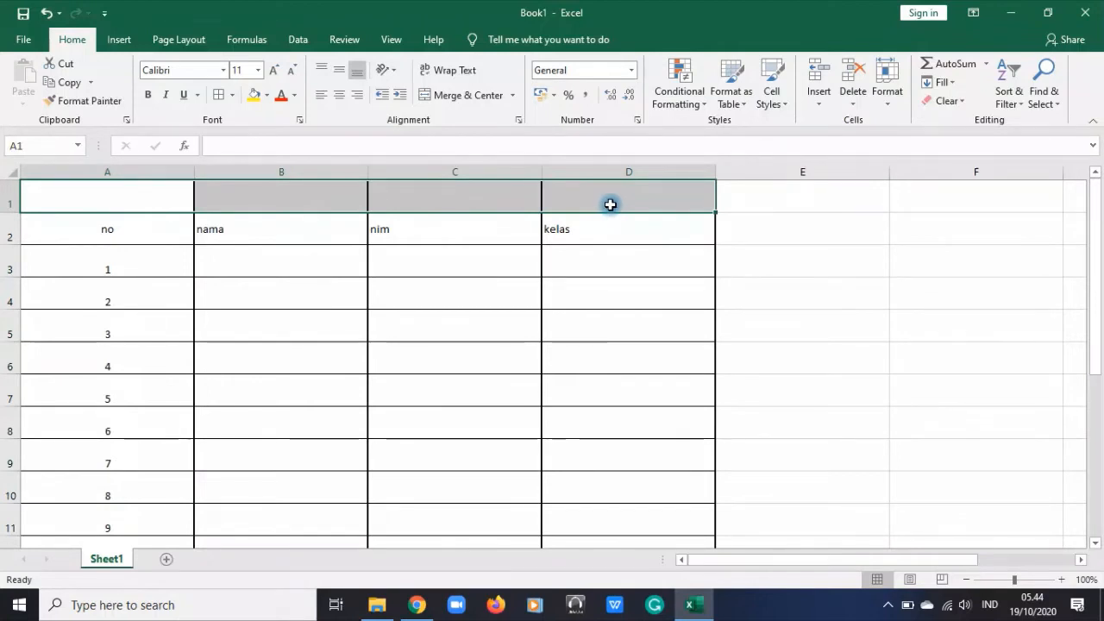
click(466, 96)
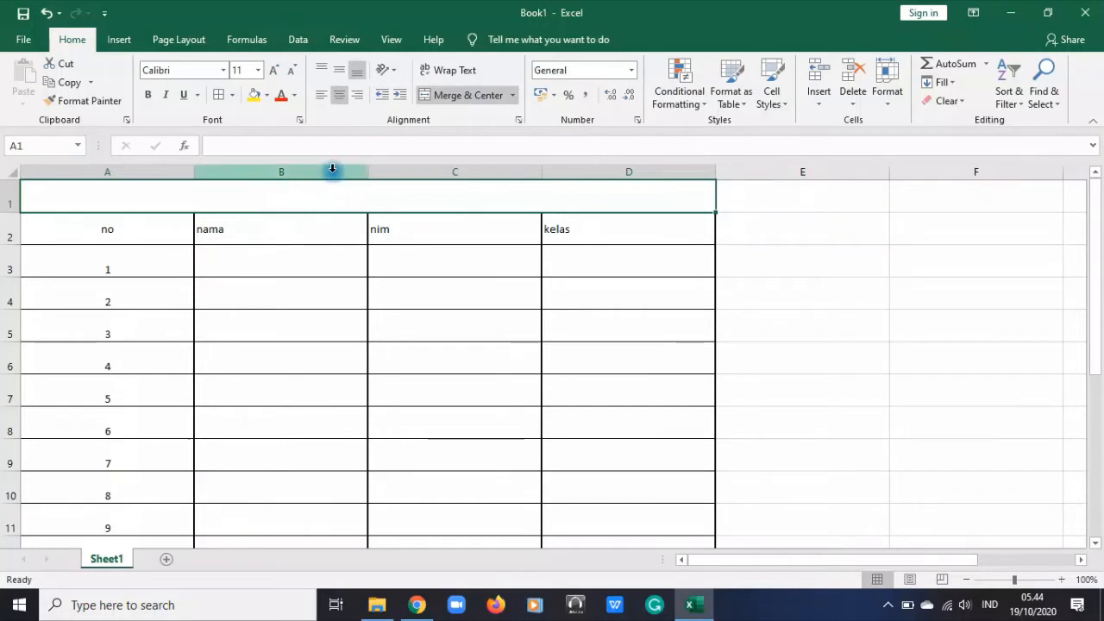
text(Pr)
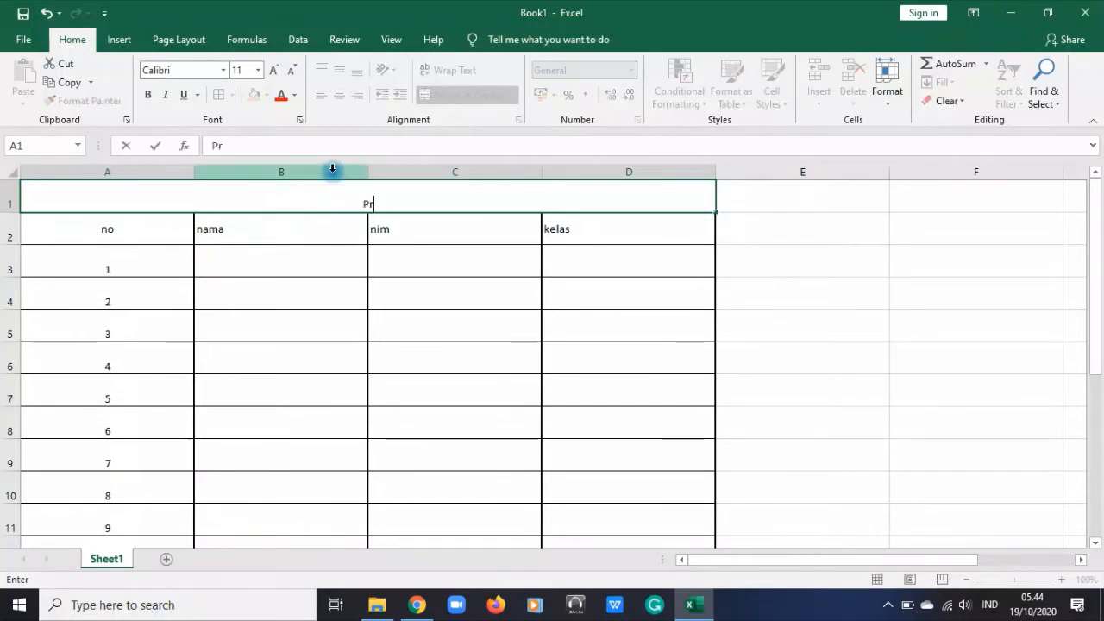
text(di)
key(BackSpace)
key(BackSpace)
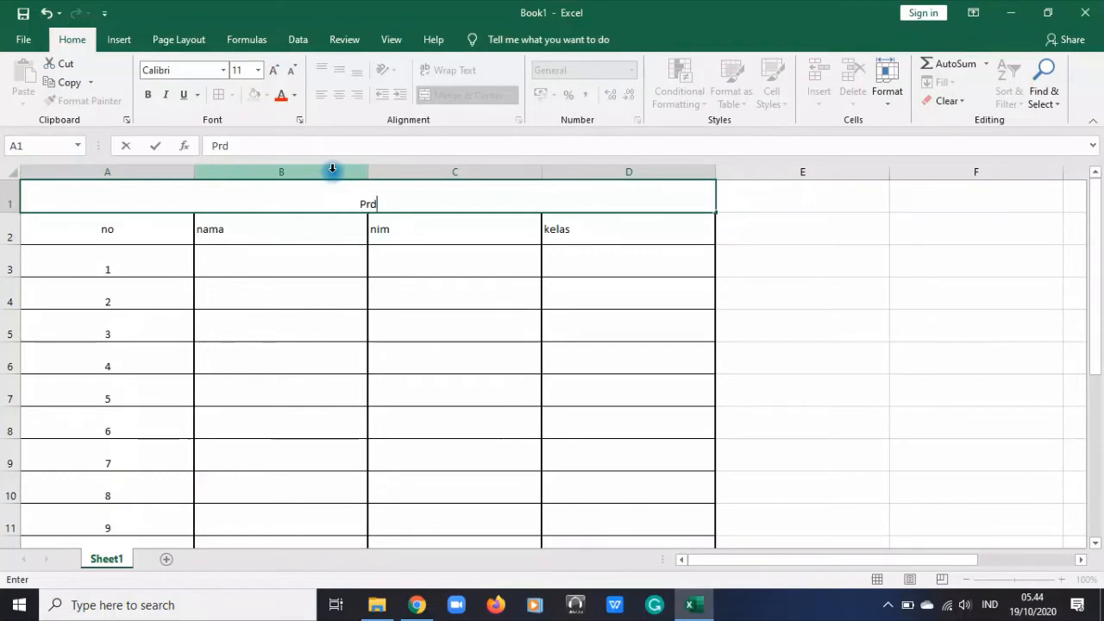
text(odi )
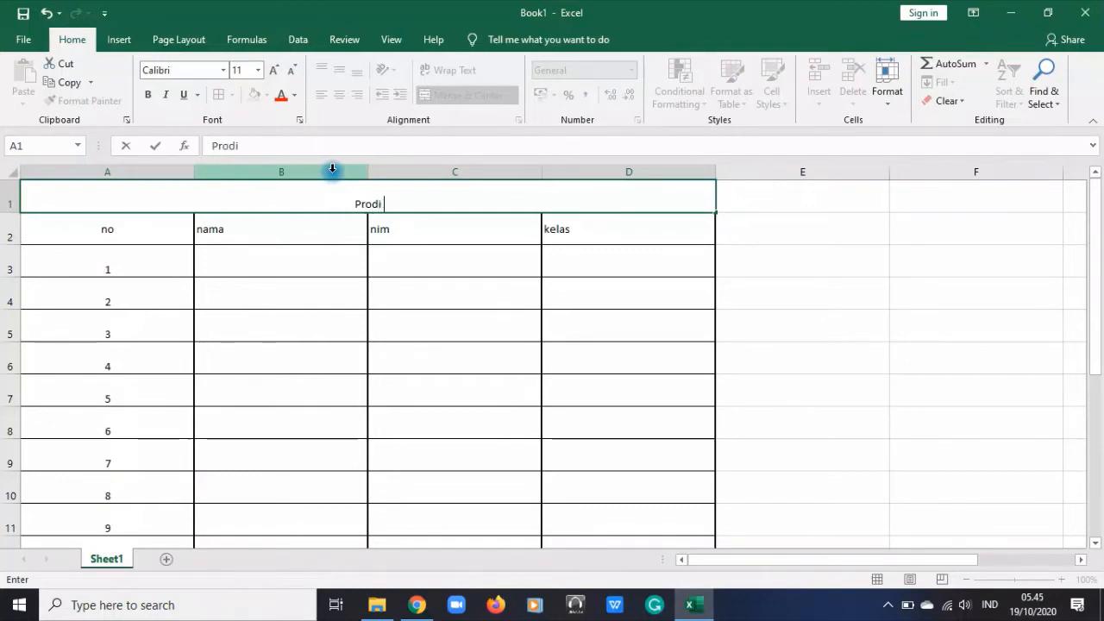
text(Akun)
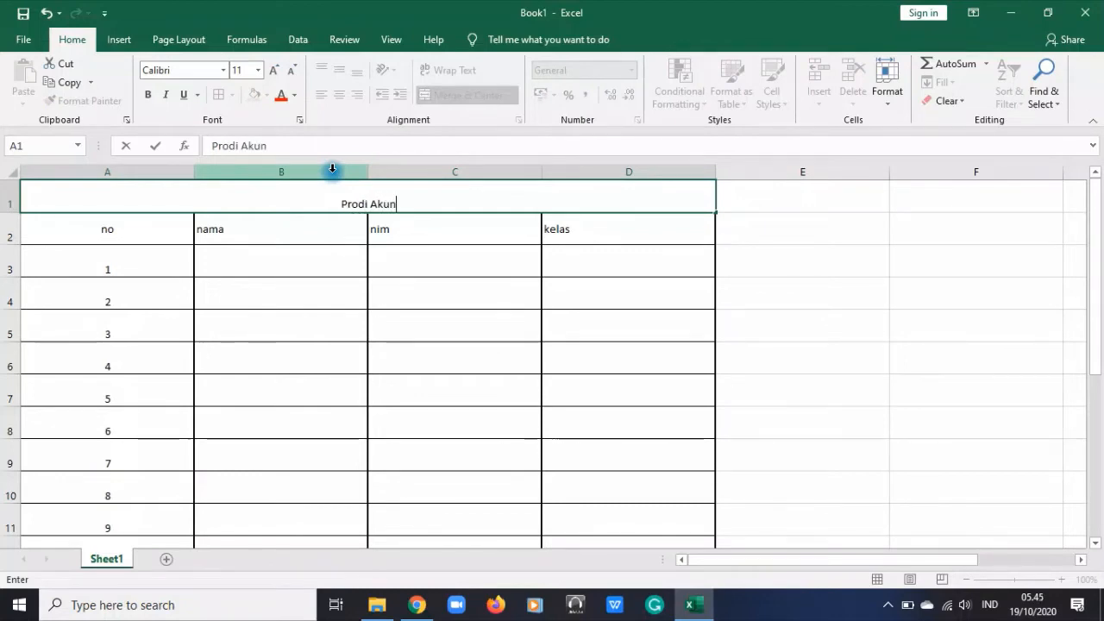
text(tansi m)
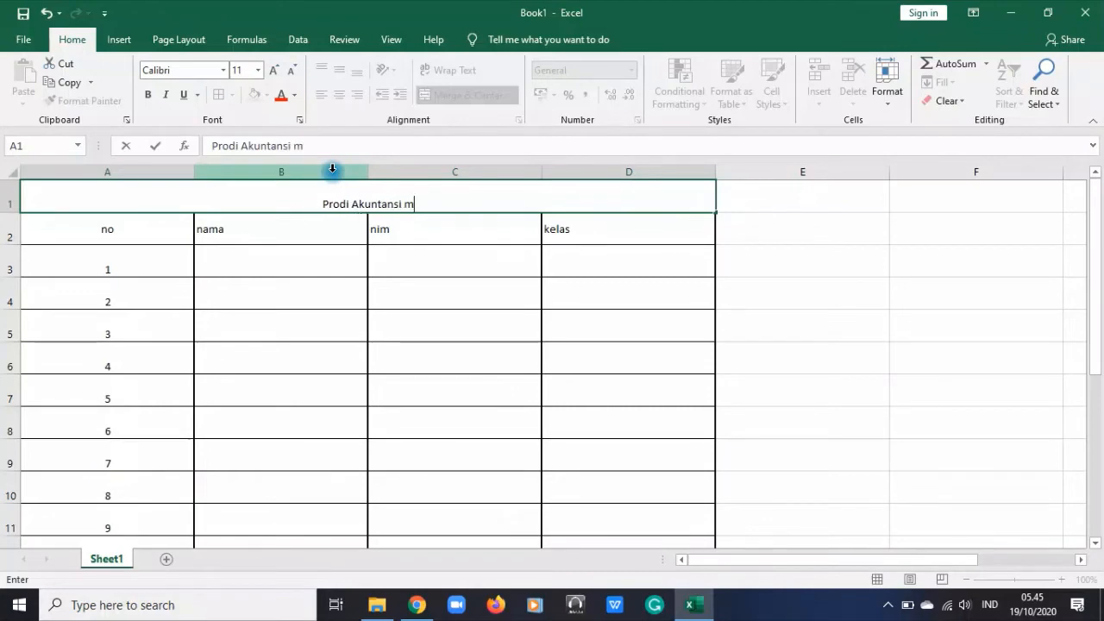
text(anajemen)
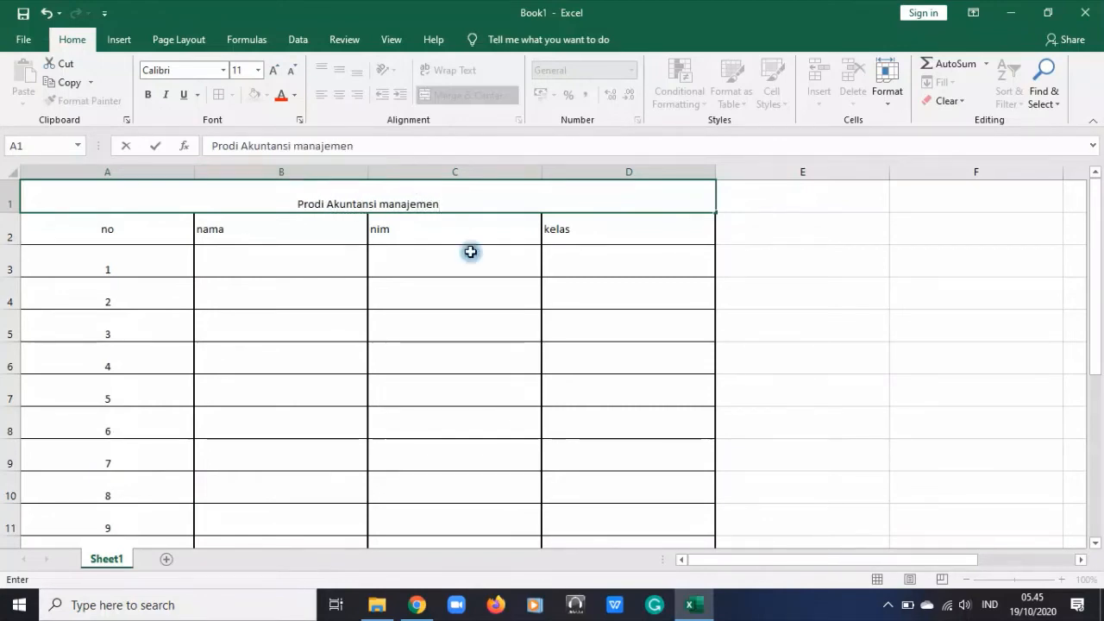
click(690, 272)
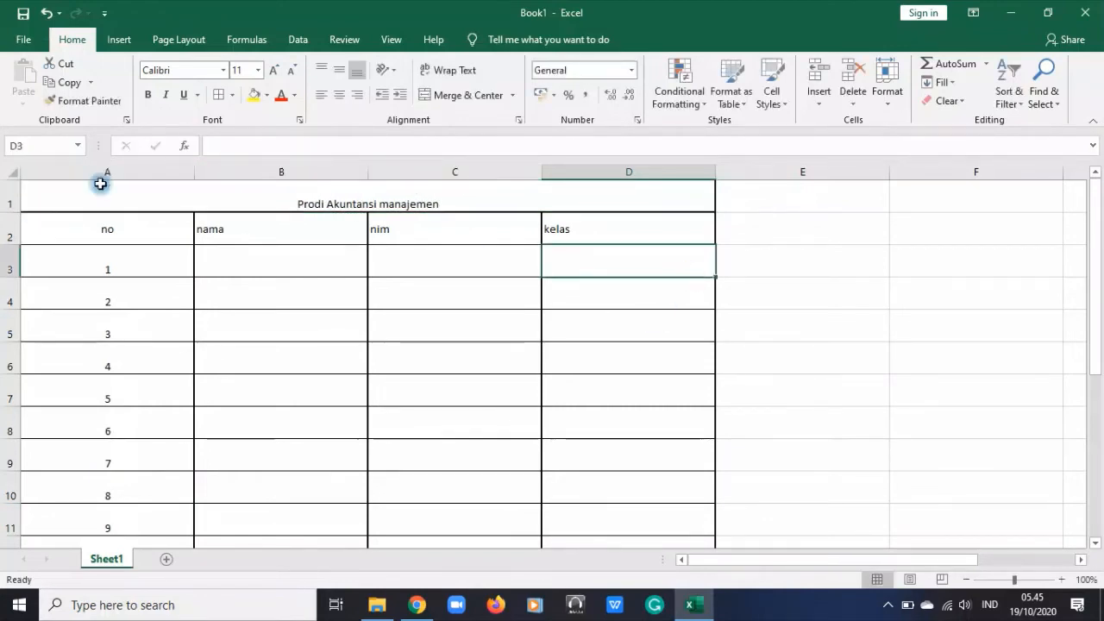
Align the merged title in row 1 vertically to the middle of its cell
click(467, 196)
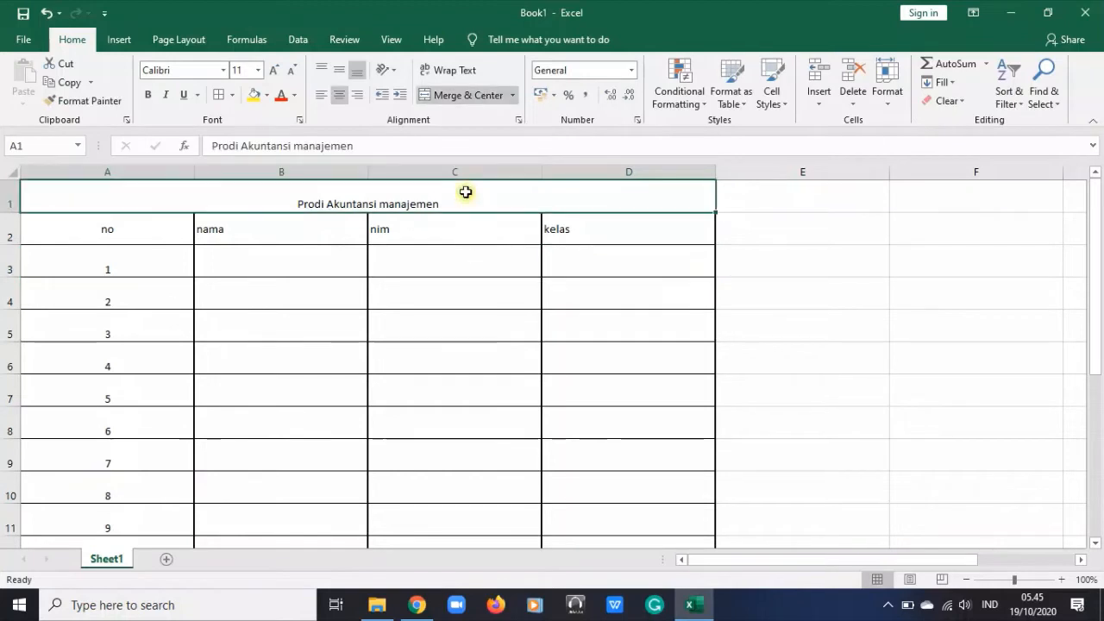
click(340, 69)
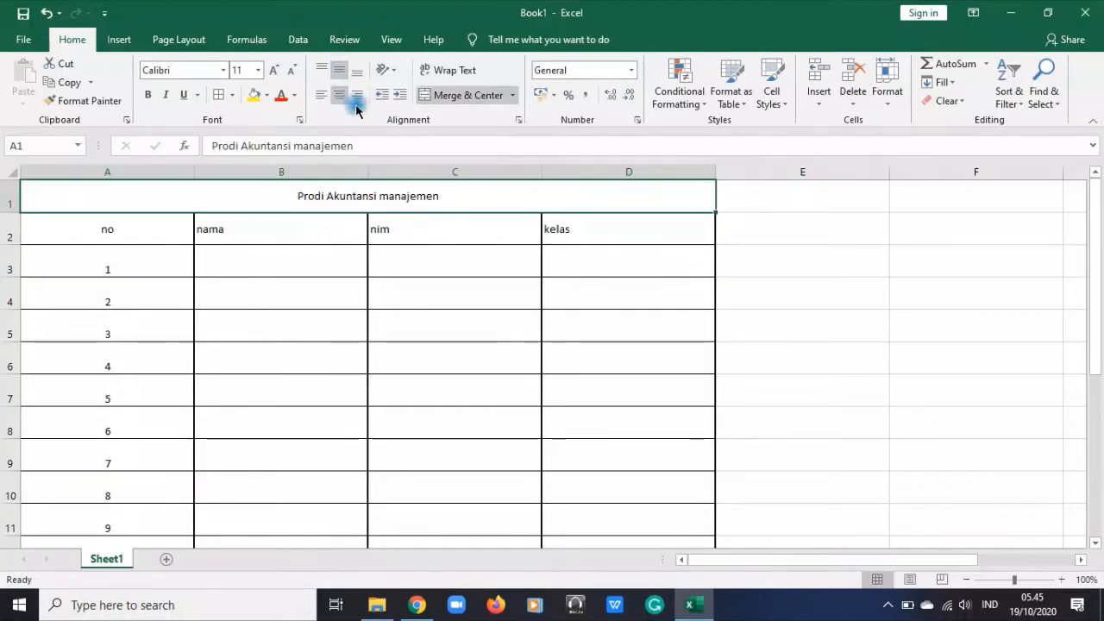
click(517, 325)
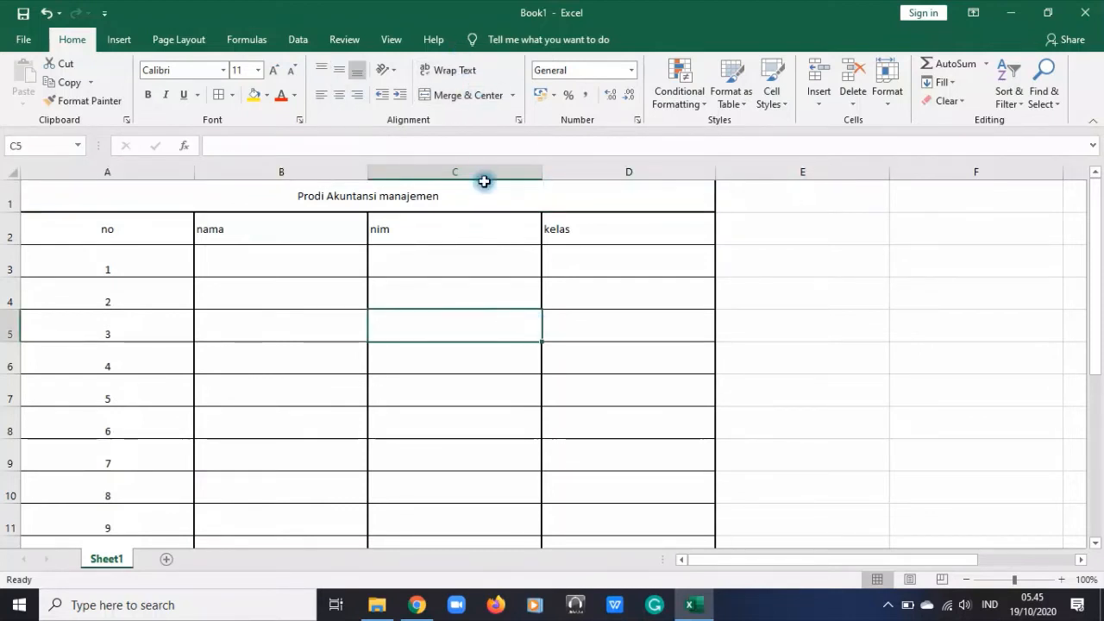
Turn on text wrapping for the merged title cell in row 1
click(384, 184)
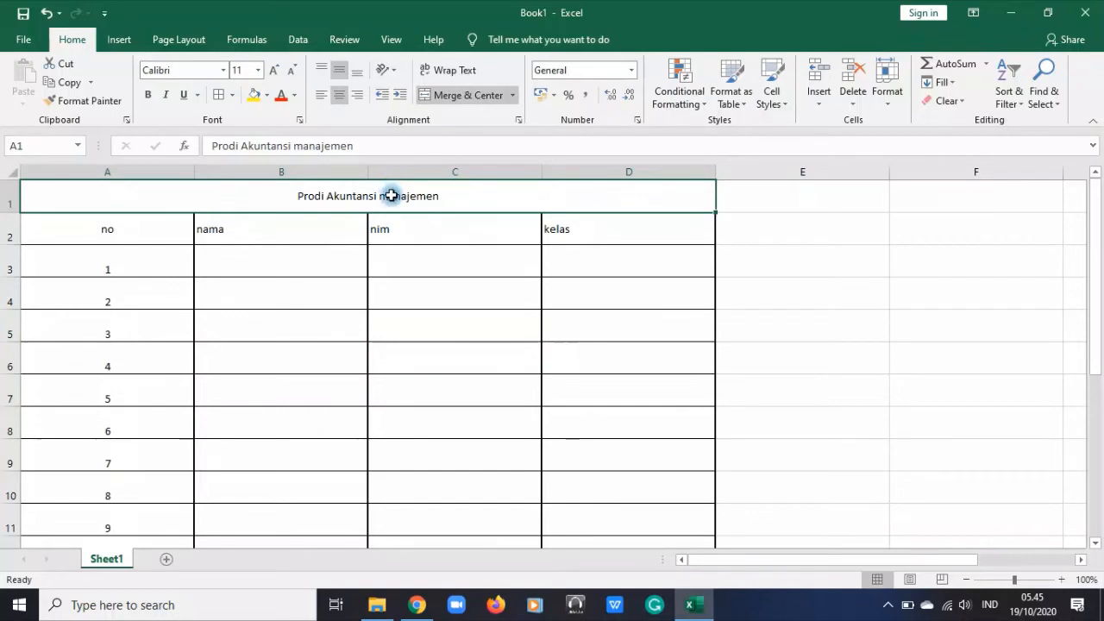
click(448, 72)
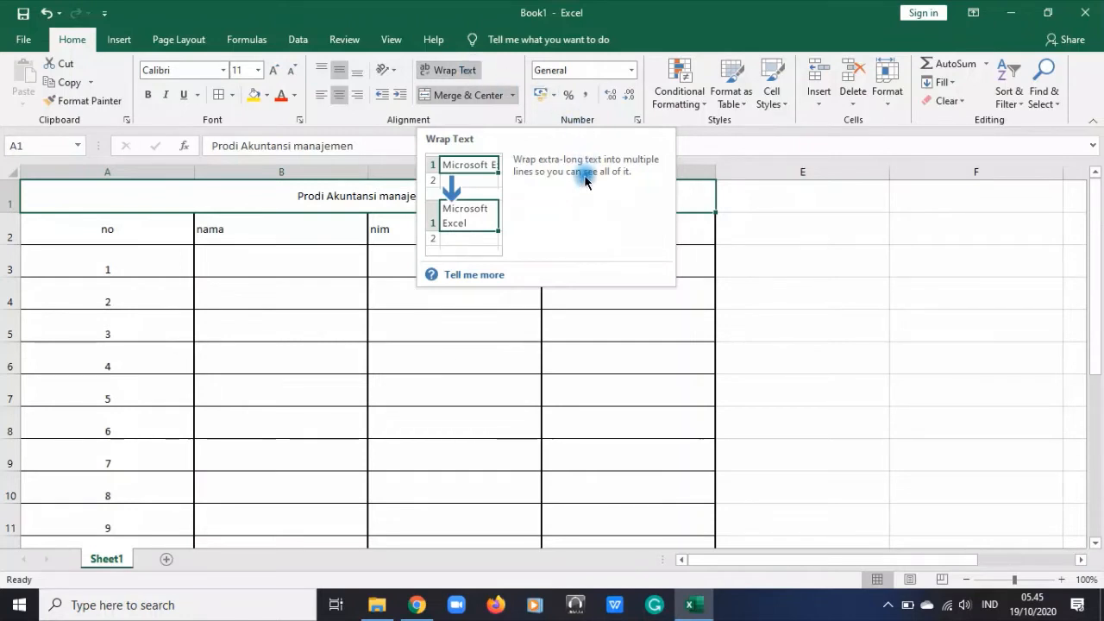
click(603, 383)
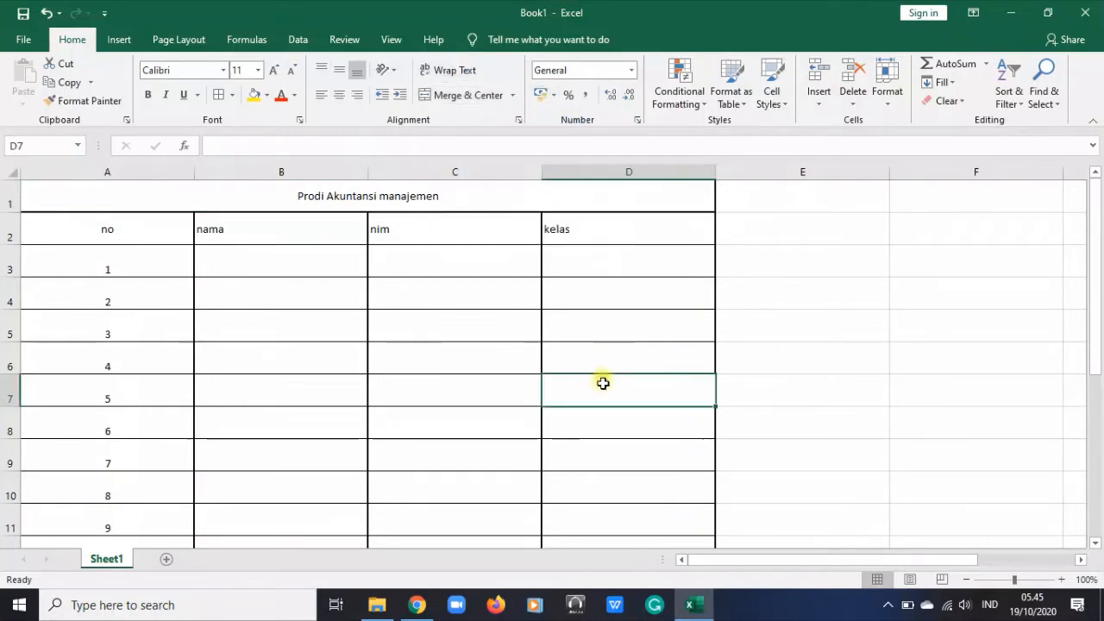
Change the header in C2 from the abbreviation "nim" to "nonor induk mahasiswa"
click(627, 232)
click(449, 231)
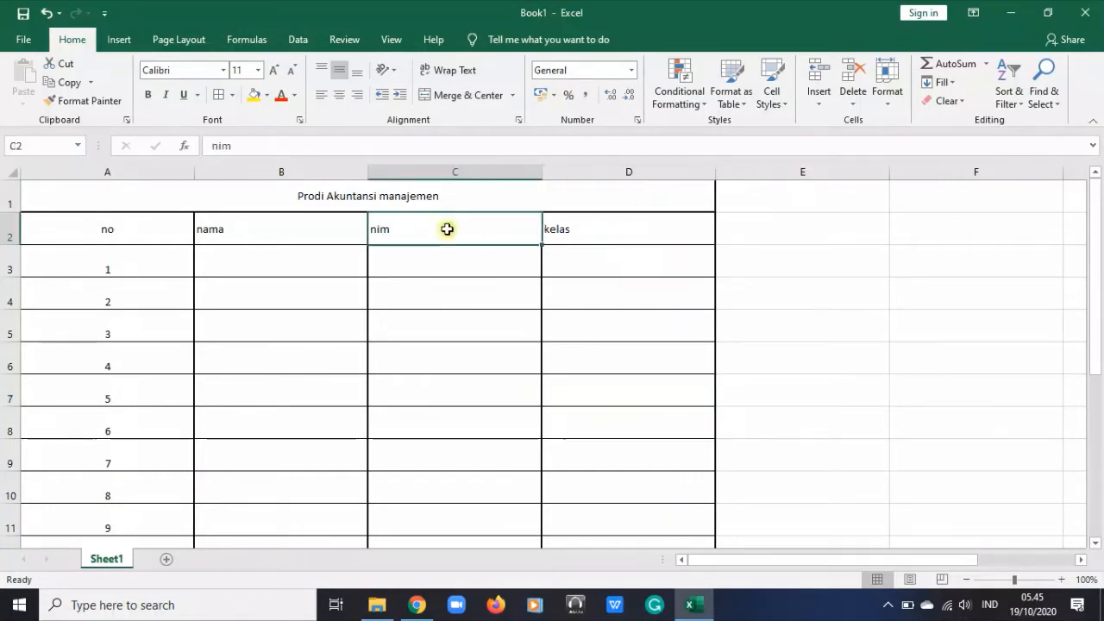
drag(239, 145, 218, 142)
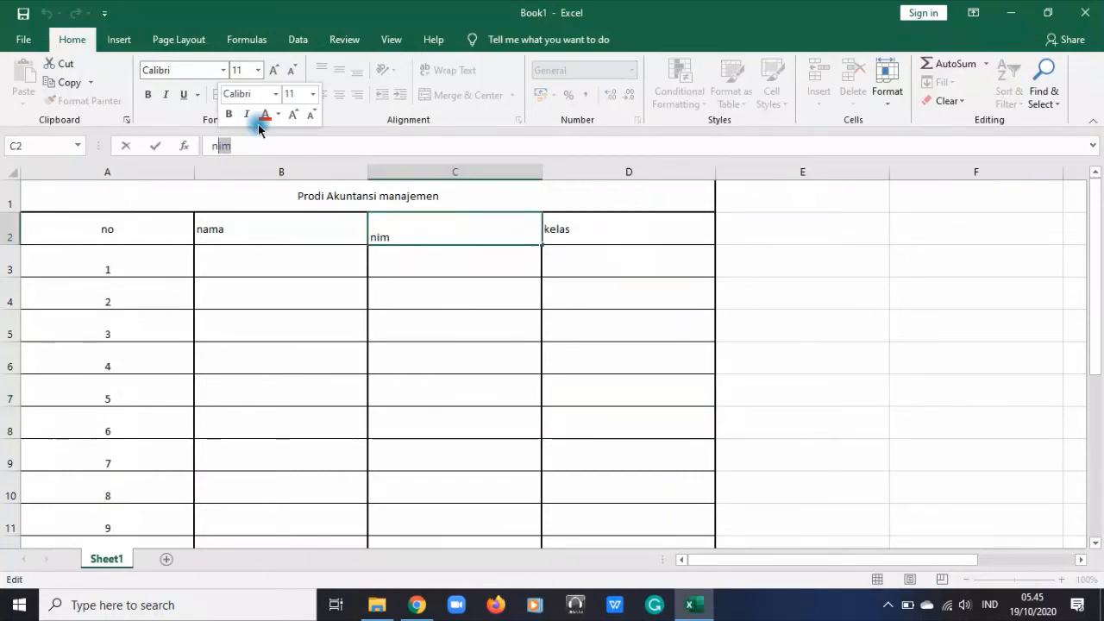
text(onor)
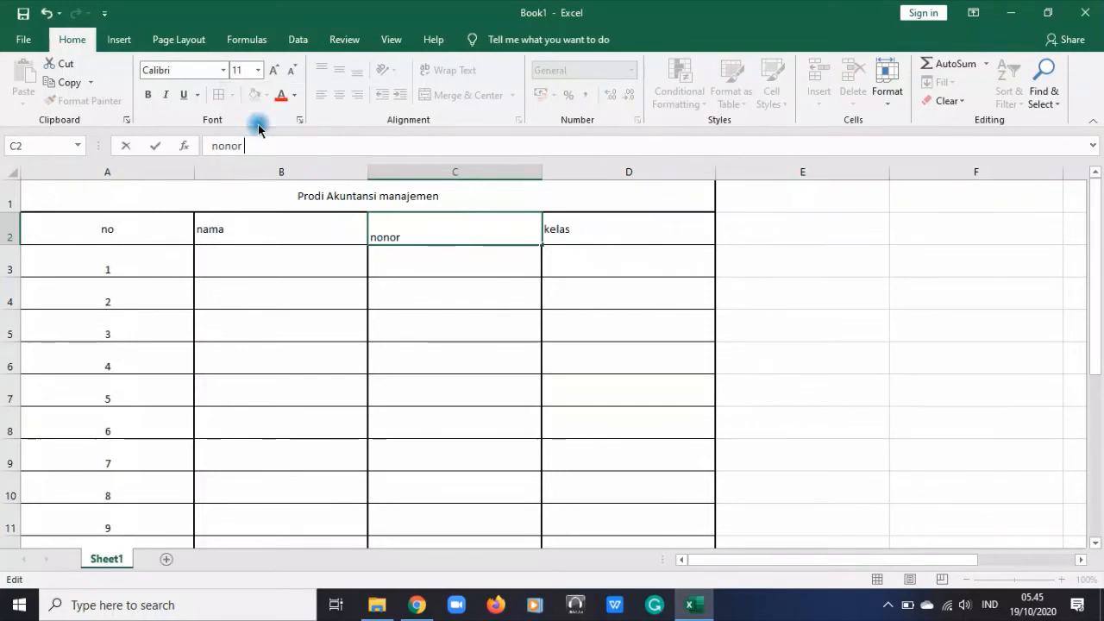
text( induk ma)
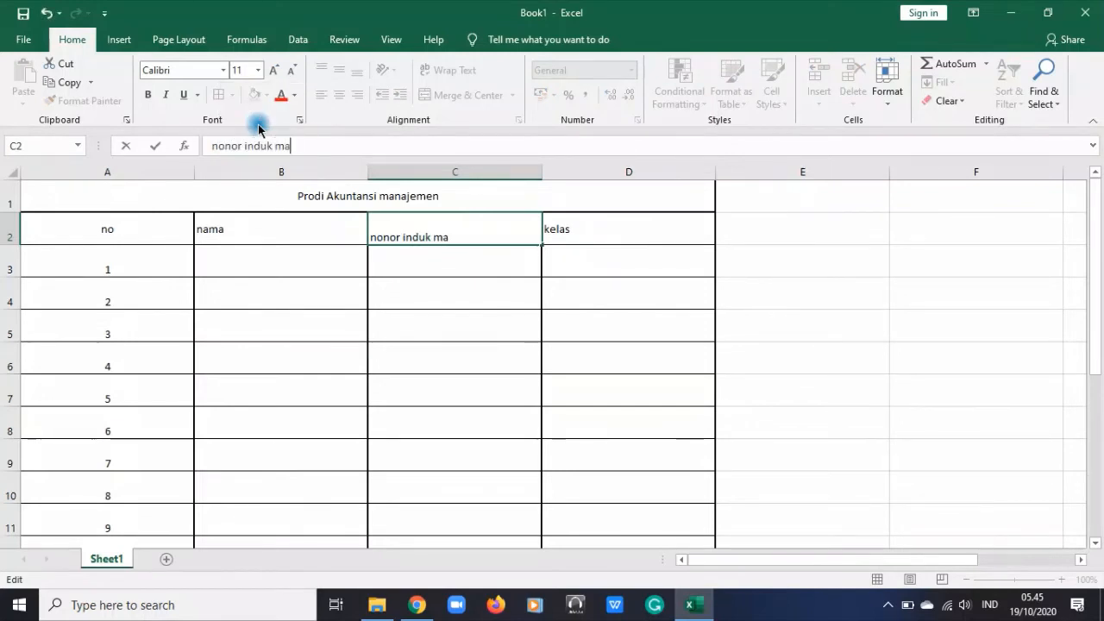
text(hasswa)
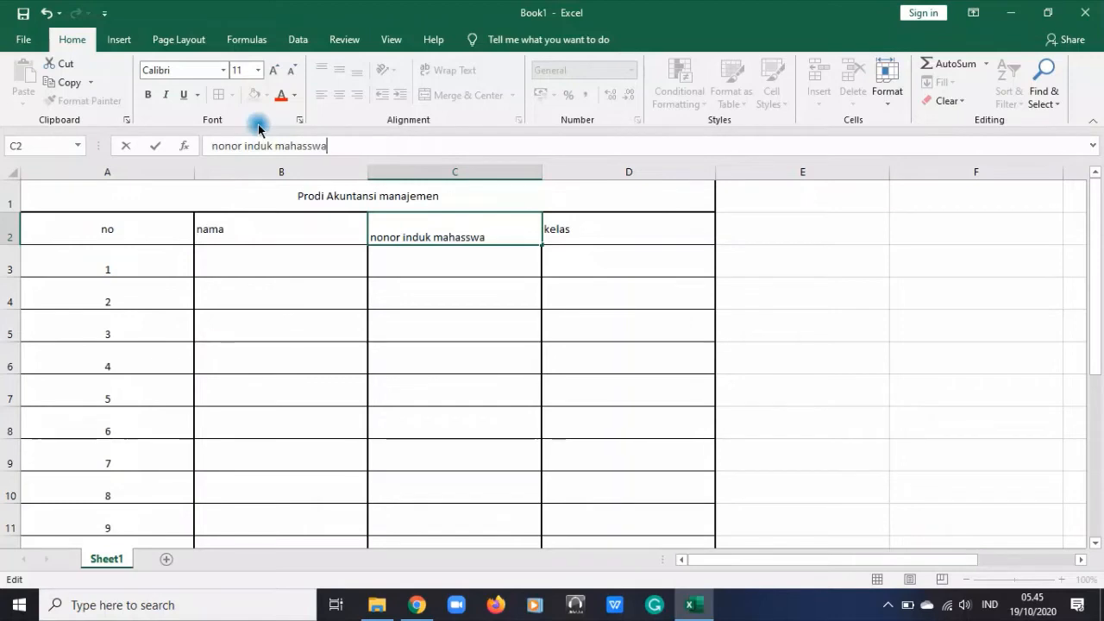
click(307, 146)
key(Return)
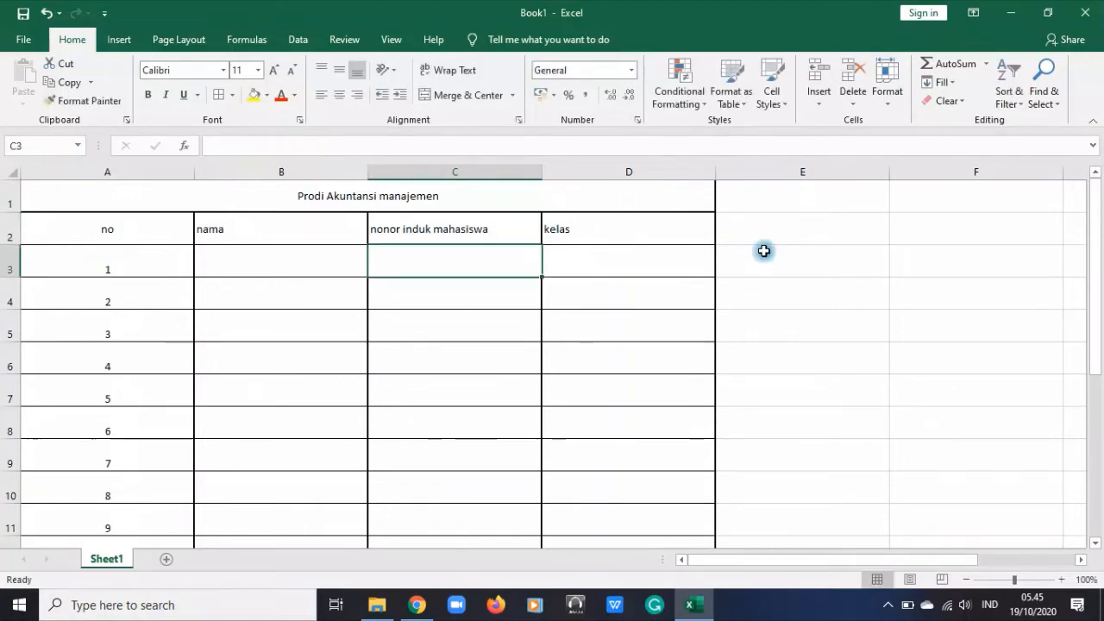
Narrow column C by about a third and correct its header in C2 to "nomor induk mahasiswa"
drag(541, 172, 477, 175)
click(880, 281)
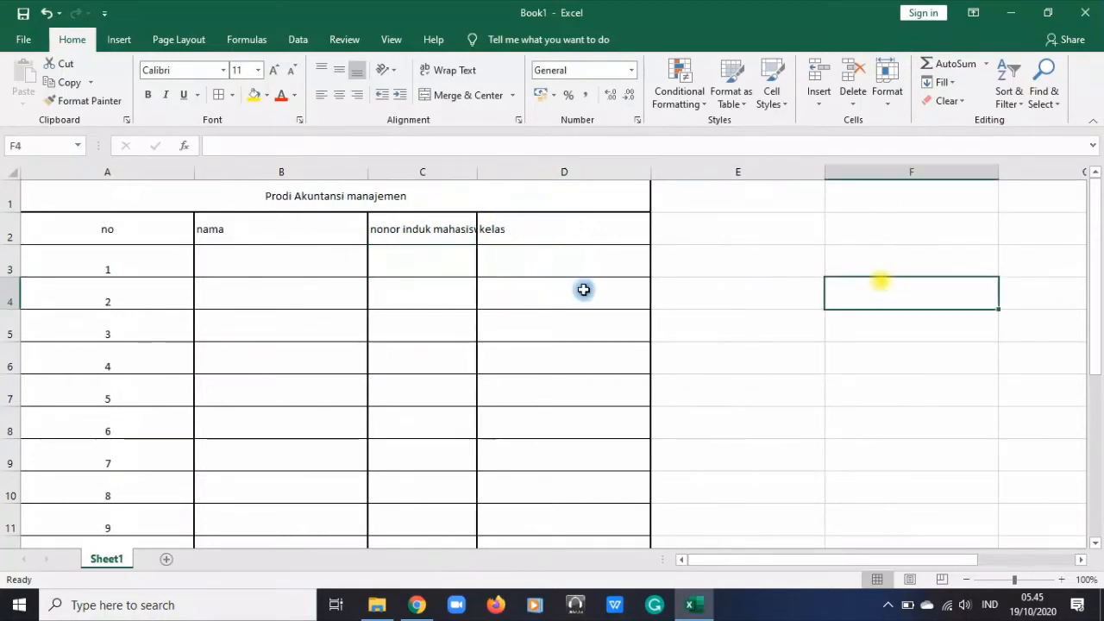
click(419, 249)
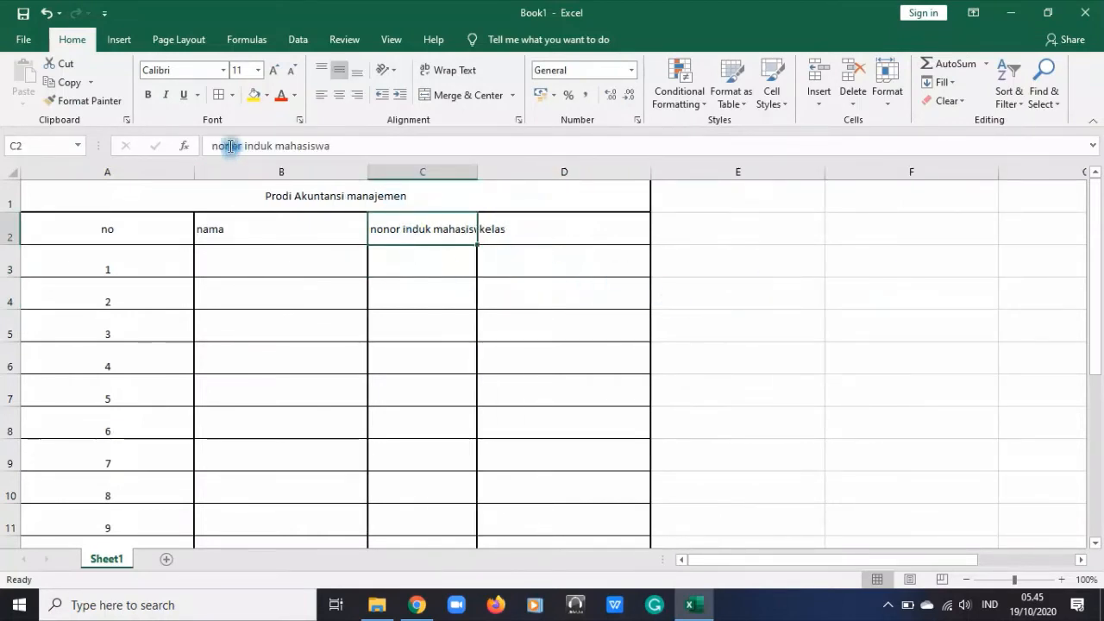
click(227, 146)
text(m)
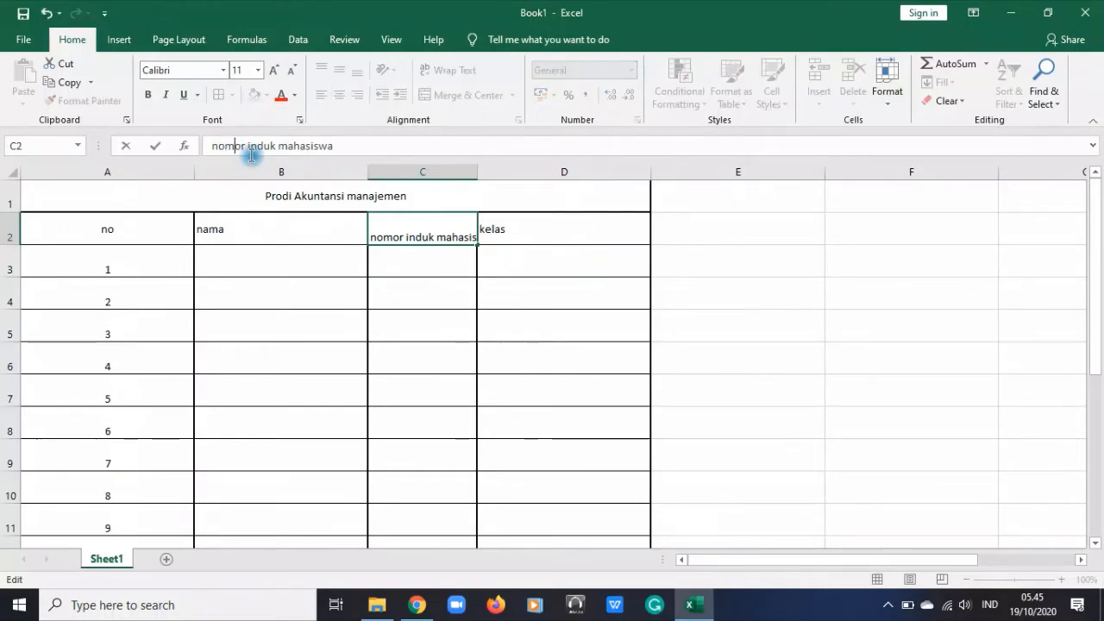
key(Return)
Wrap the header text in cell C2 onto multiple lines
click(413, 226)
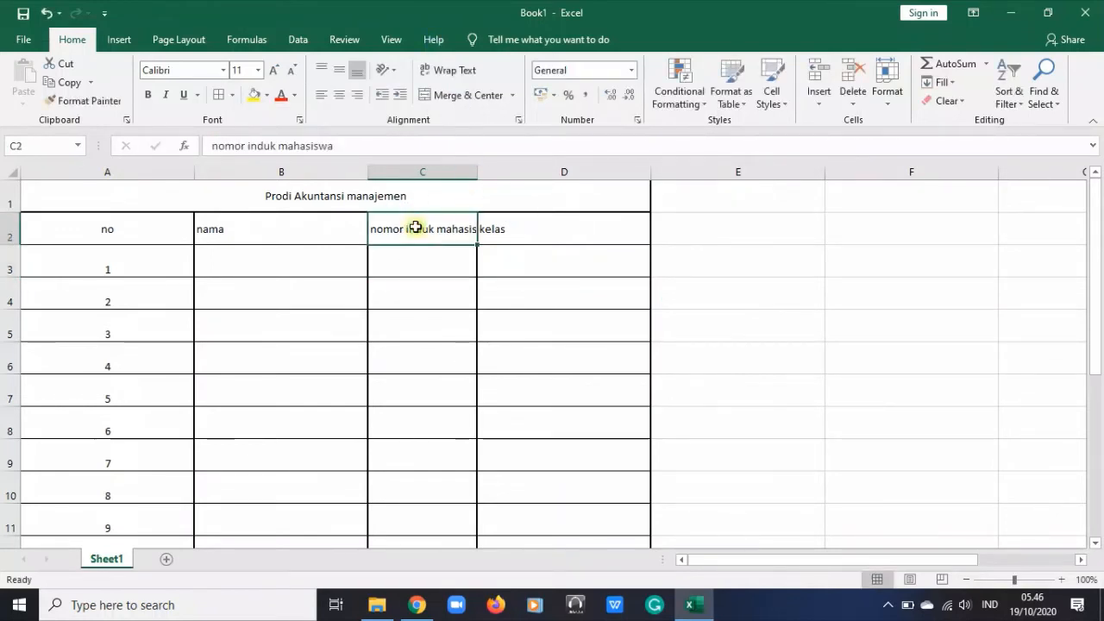
click(444, 72)
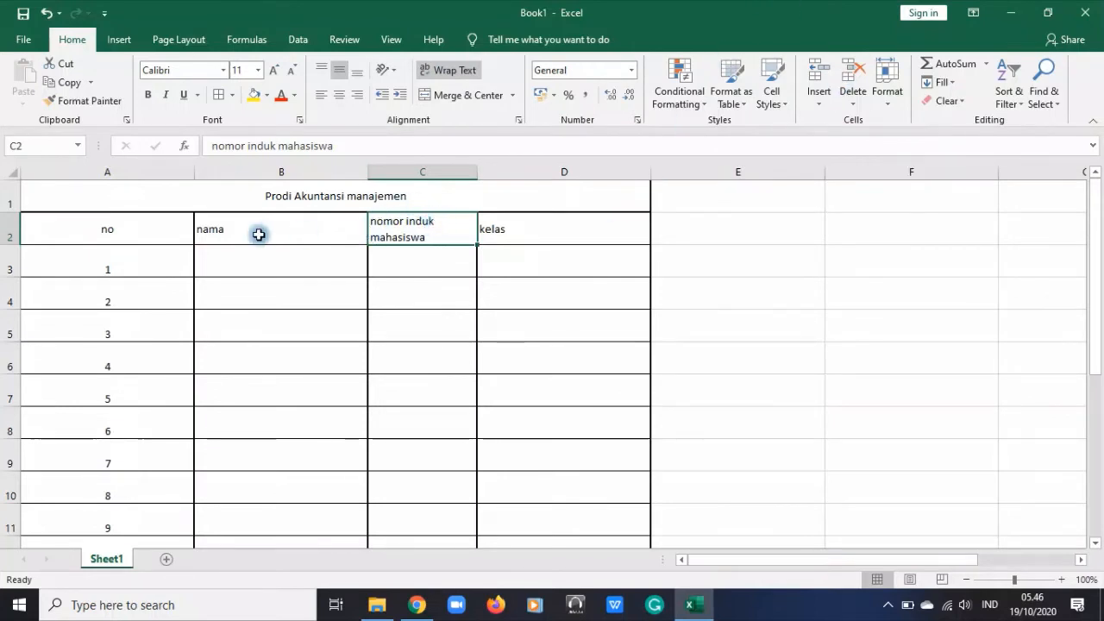
AutoFit the width of column A to its contents
click(148, 169)
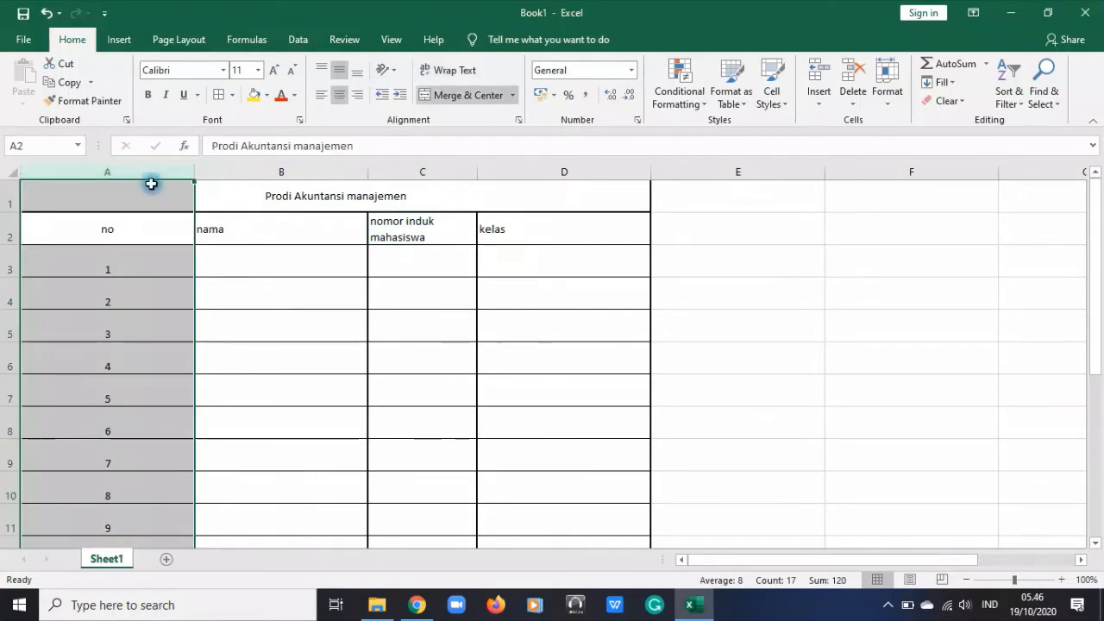
click(885, 104)
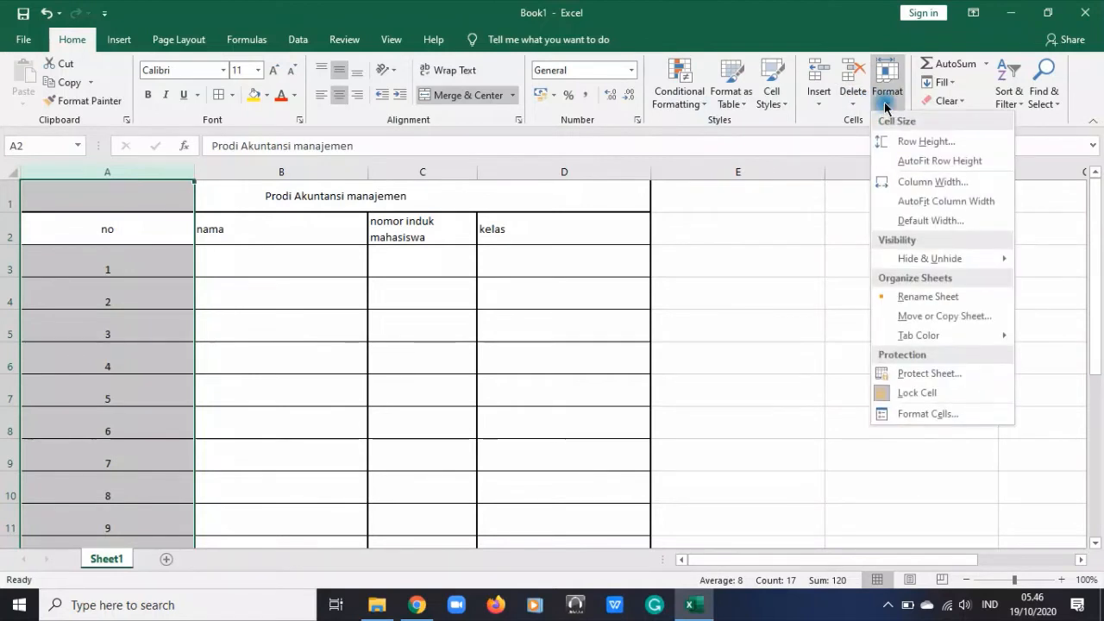
click(897, 201)
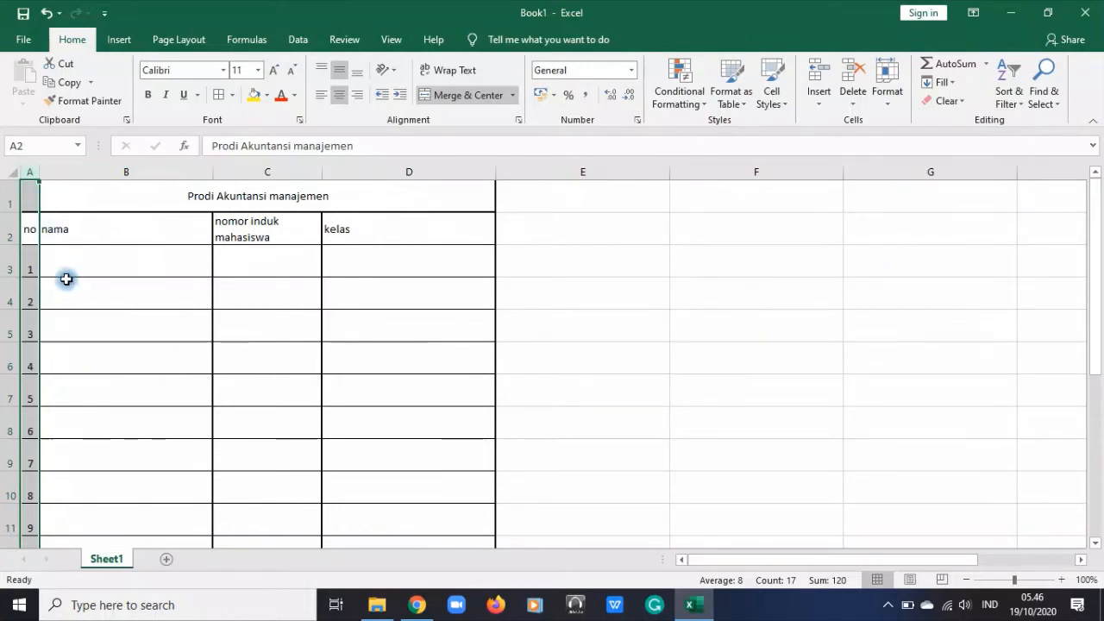
scroll(53, 340, down, 6)
scroll(96, 424, up, 2)
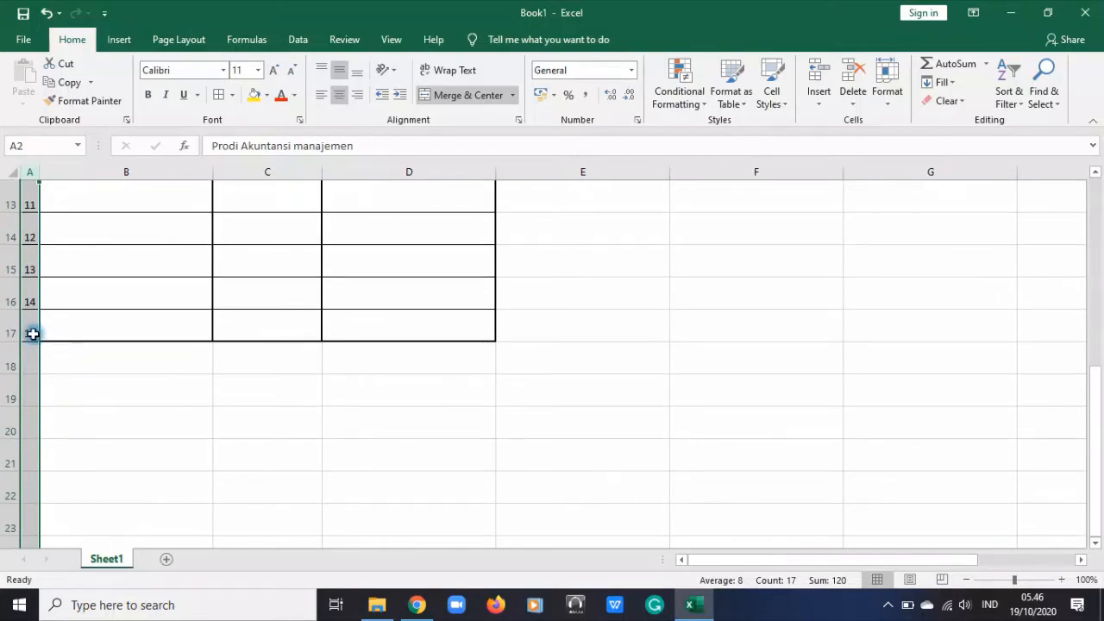
scroll(48, 333, up, 4)
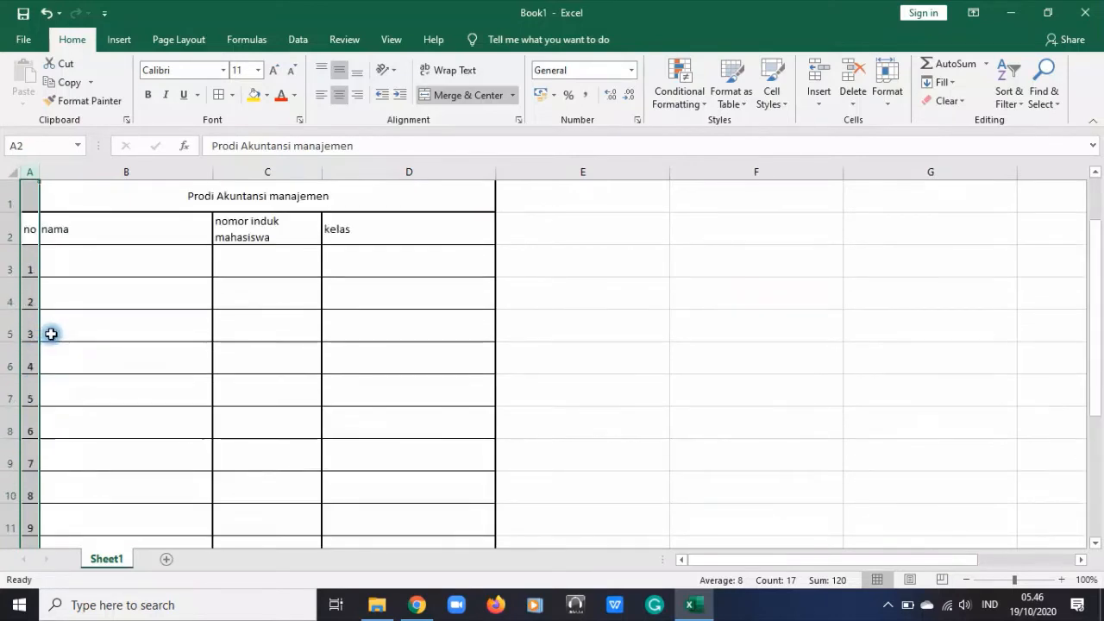
click(746, 372)
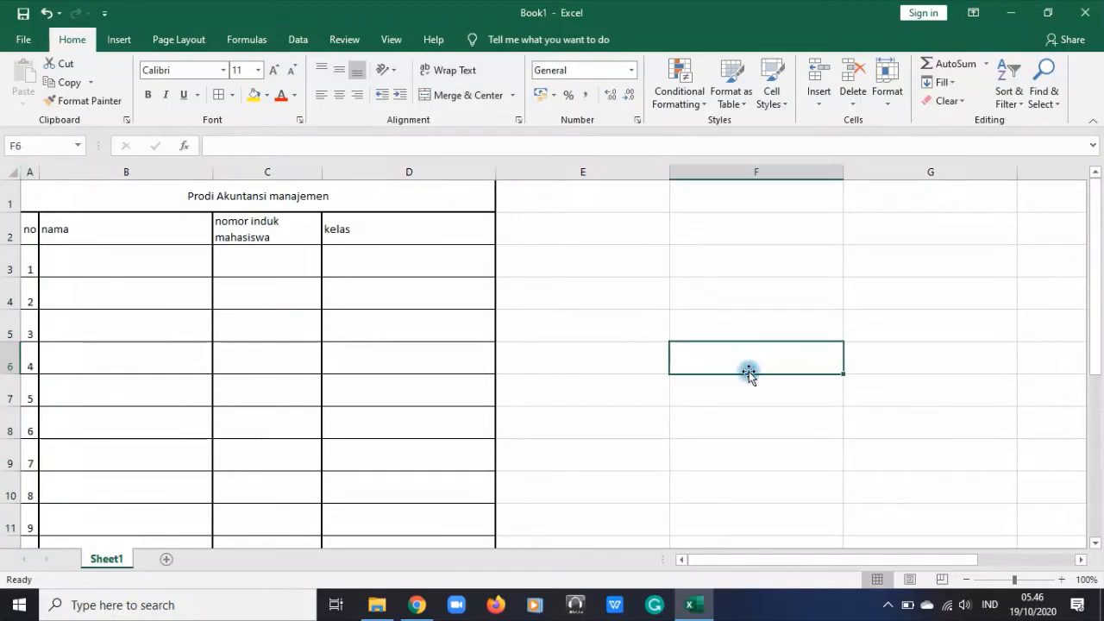
click(888, 95)
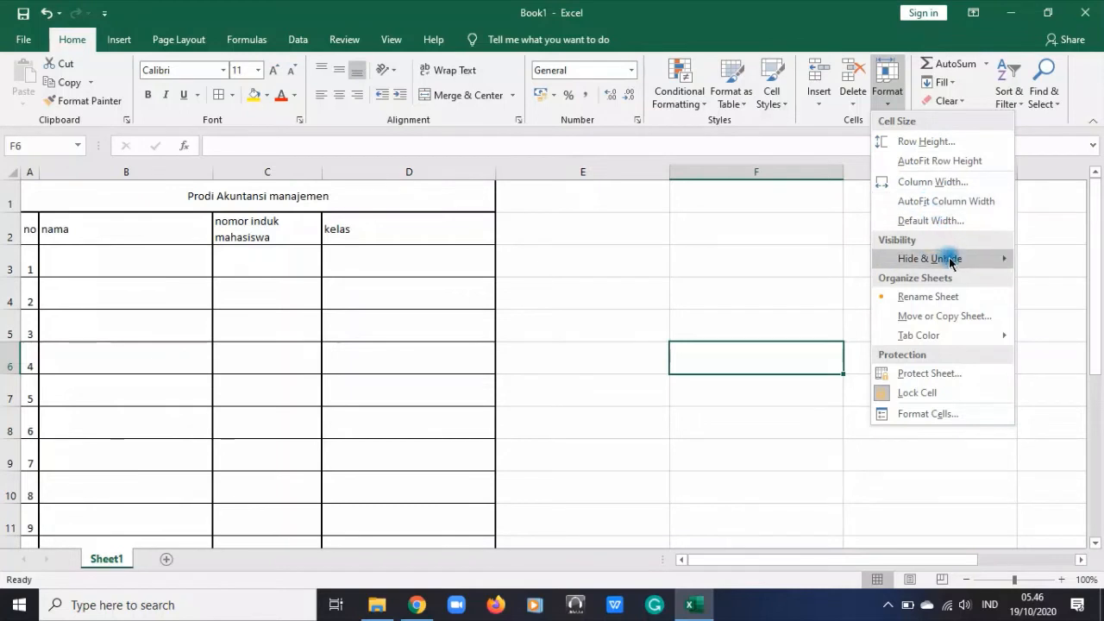
mouse_move(953, 267)
click(676, 303)
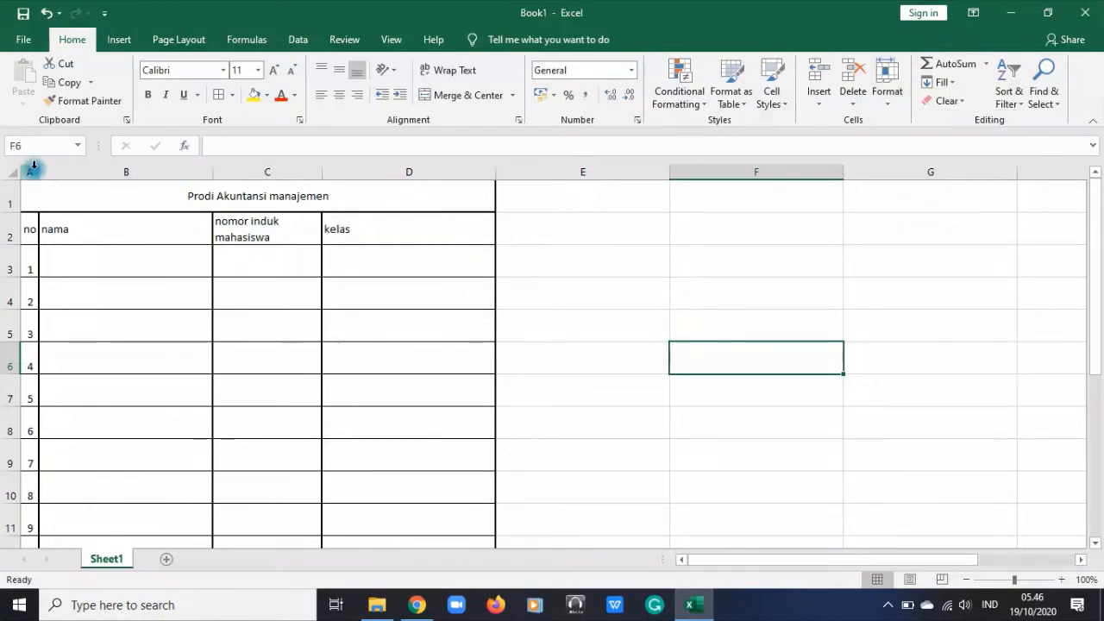
drag(33, 169, 431, 173)
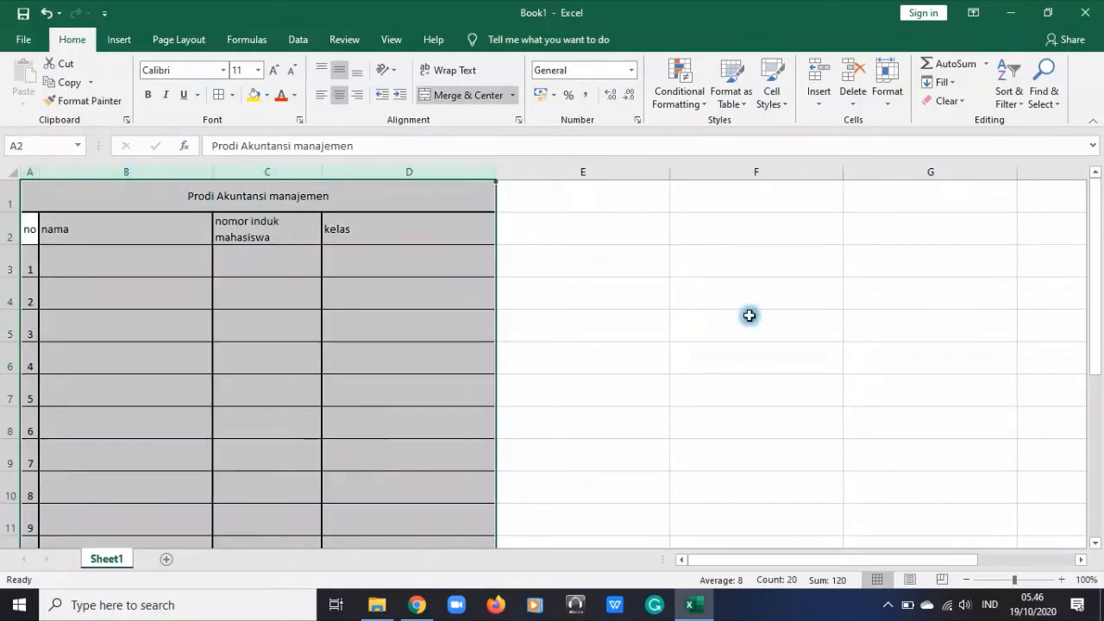
click(467, 251)
Hide column C, which holds the student ID numbers
click(267, 171)
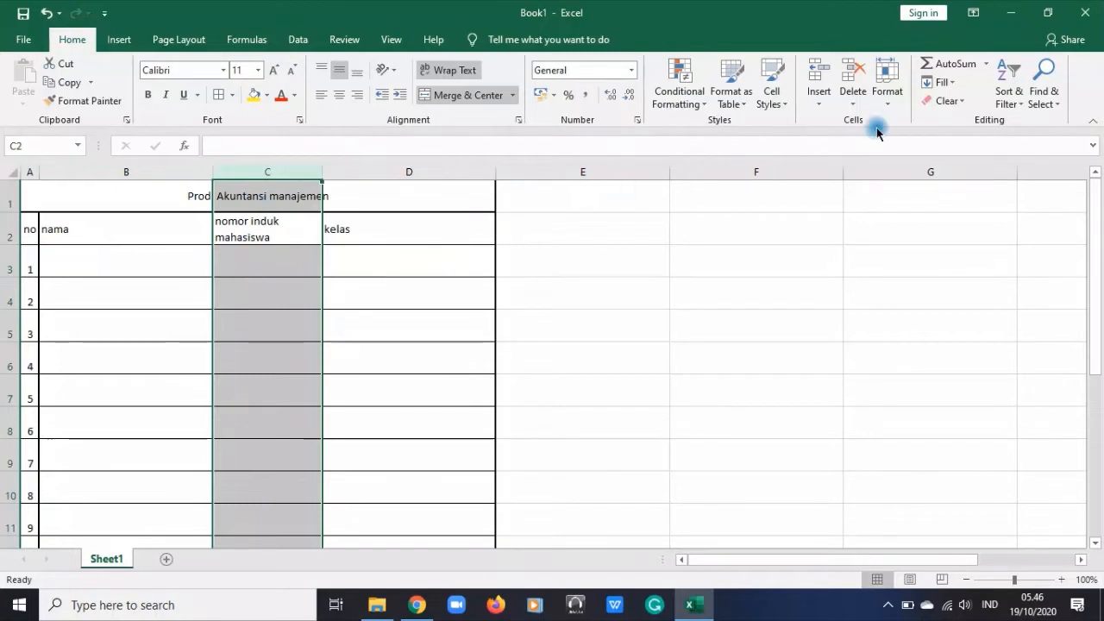
click(892, 102)
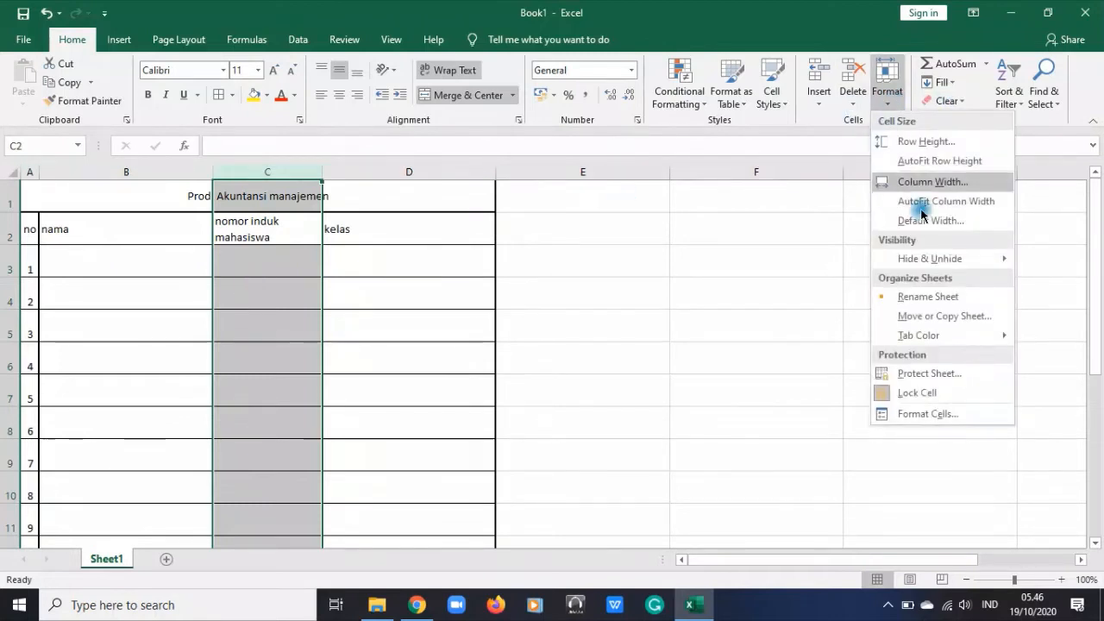
mouse_move(951, 268)
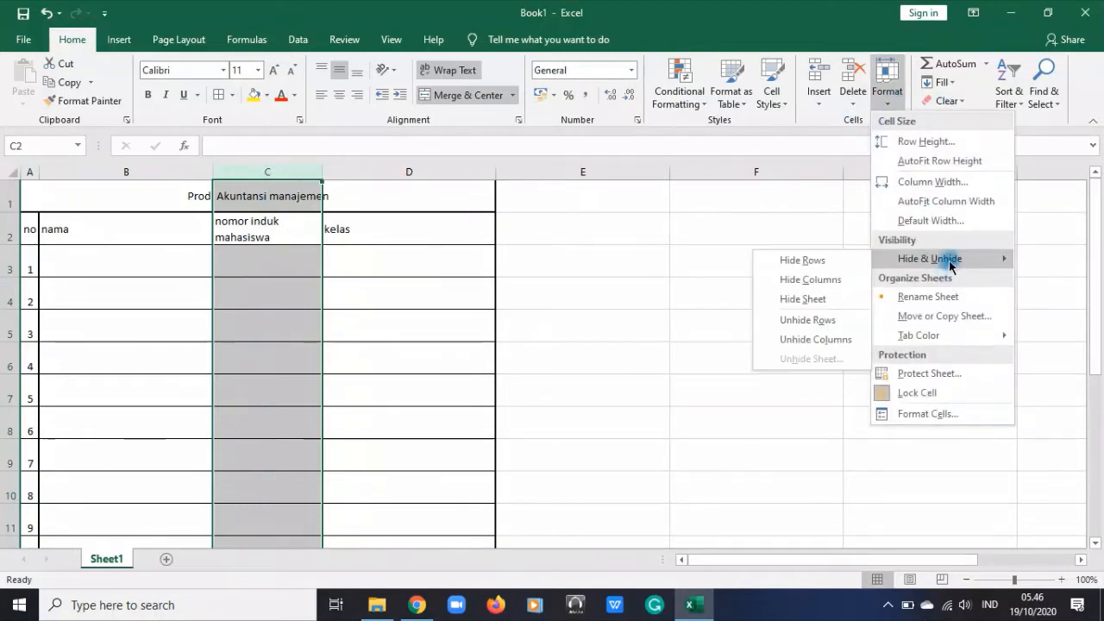
click(826, 285)
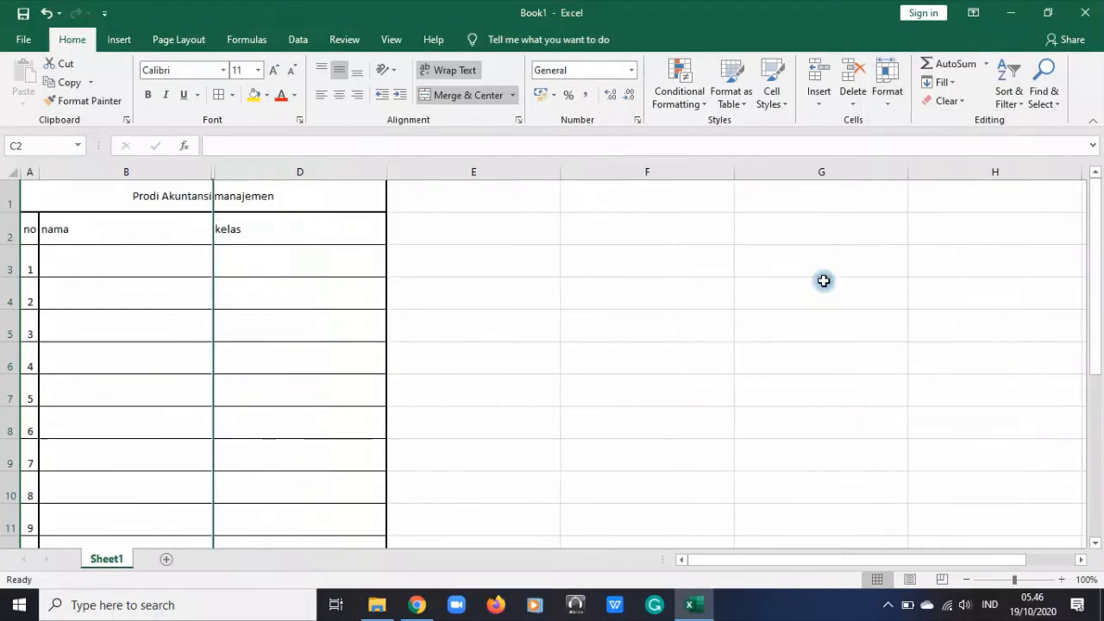
click(267, 255)
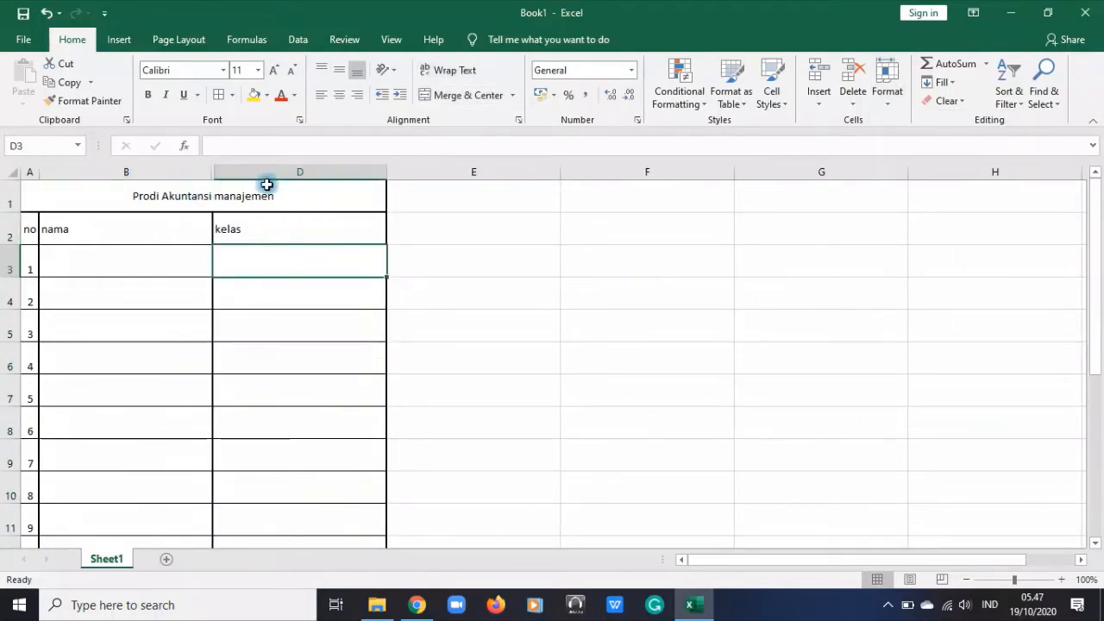
Unhide column C by selecting columns B through D around it
click(31, 173)
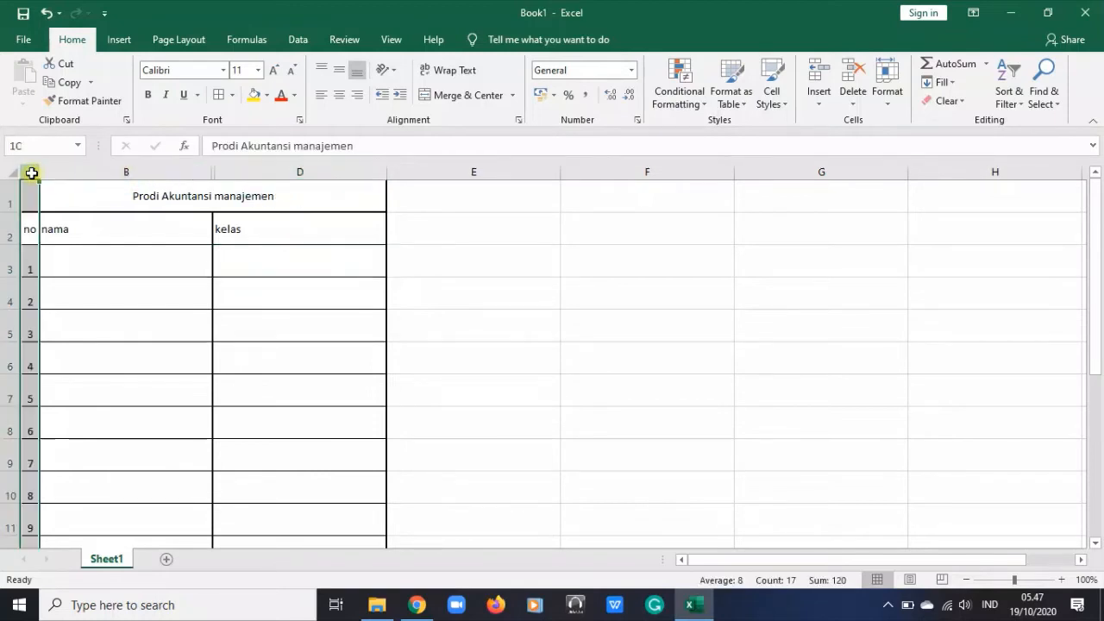
click(128, 175)
click(278, 175)
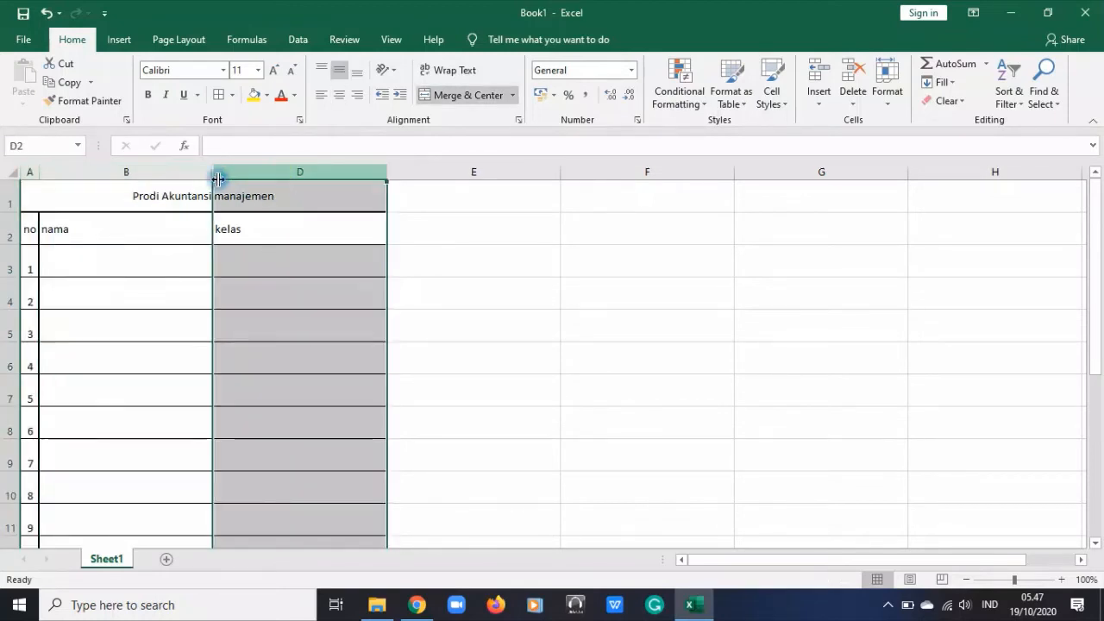
drag(205, 170, 230, 174)
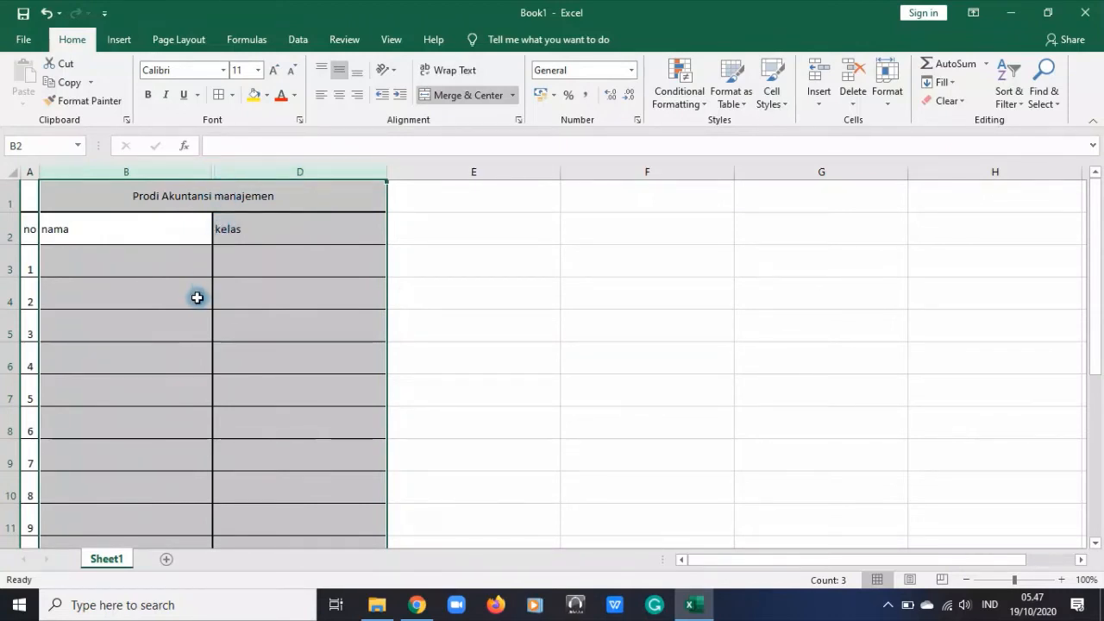
right_click(217, 320)
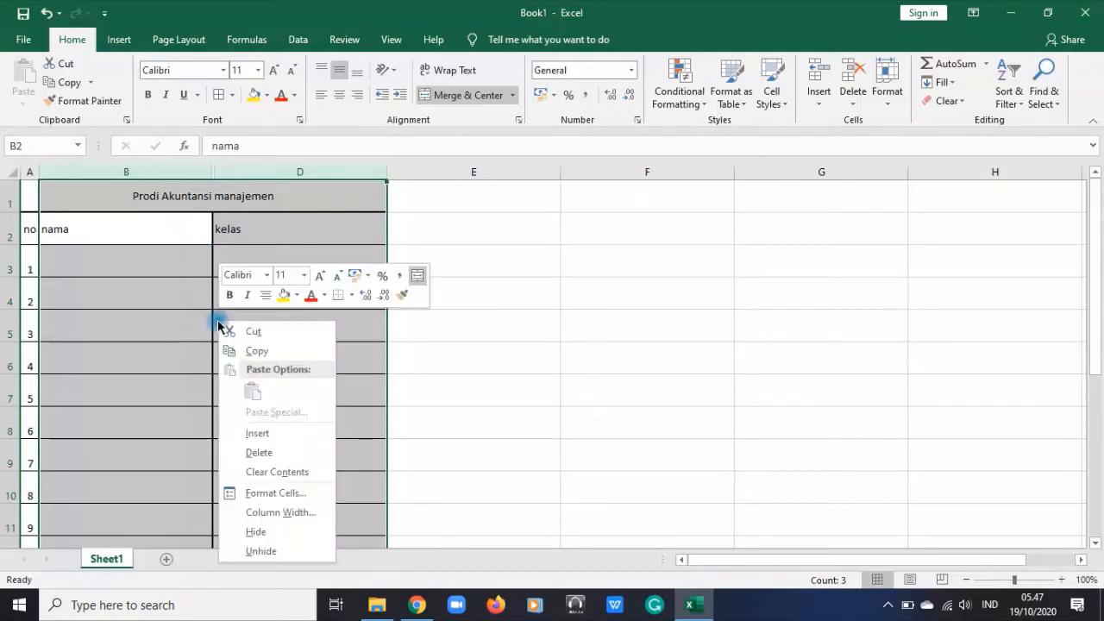
click(263, 550)
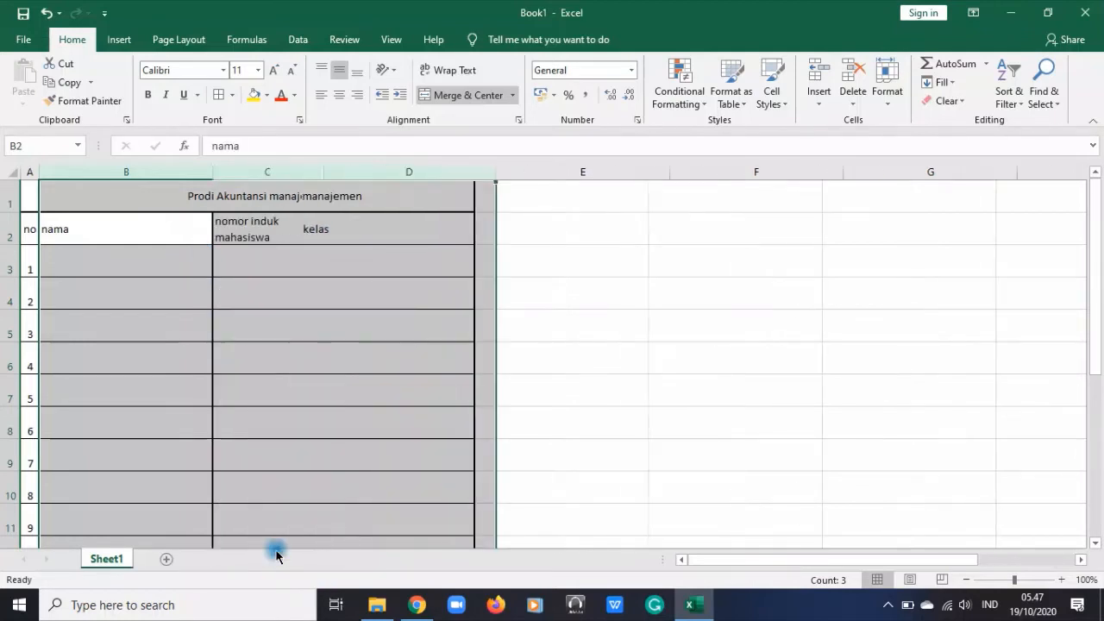
click(451, 318)
Rename Sheet1 as "Data mahasiswa"
click(886, 91)
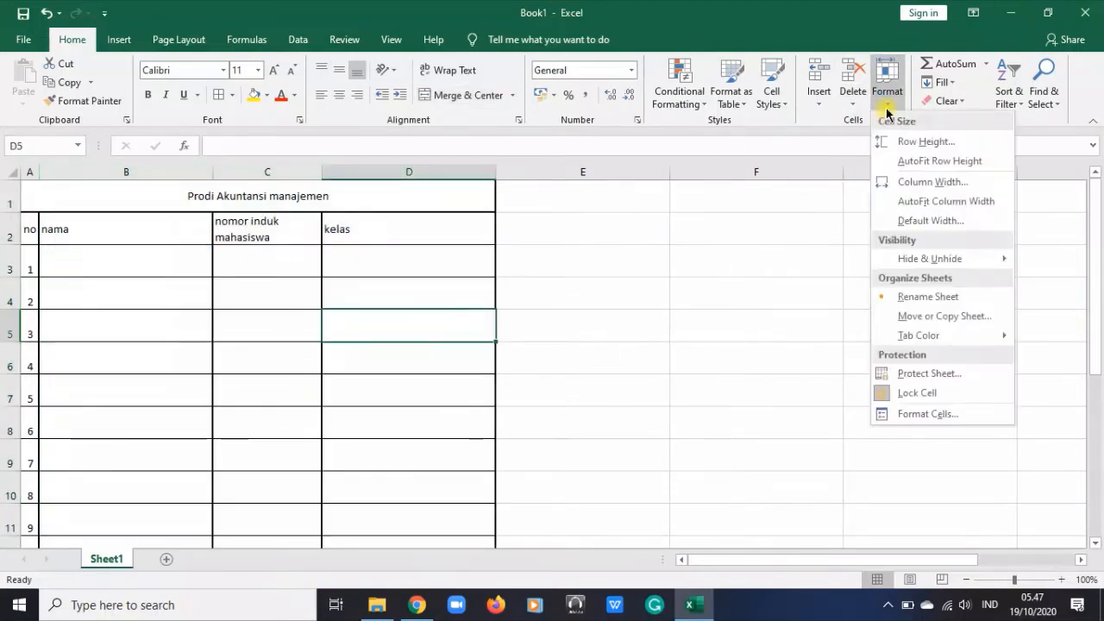
click(946, 296)
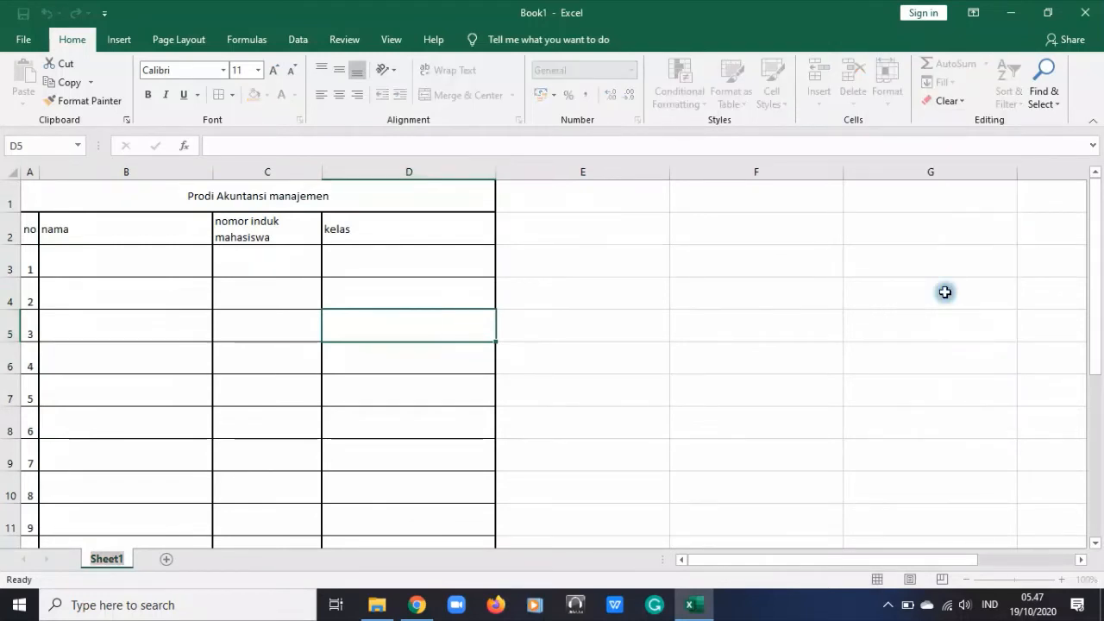
double_click(106, 558)
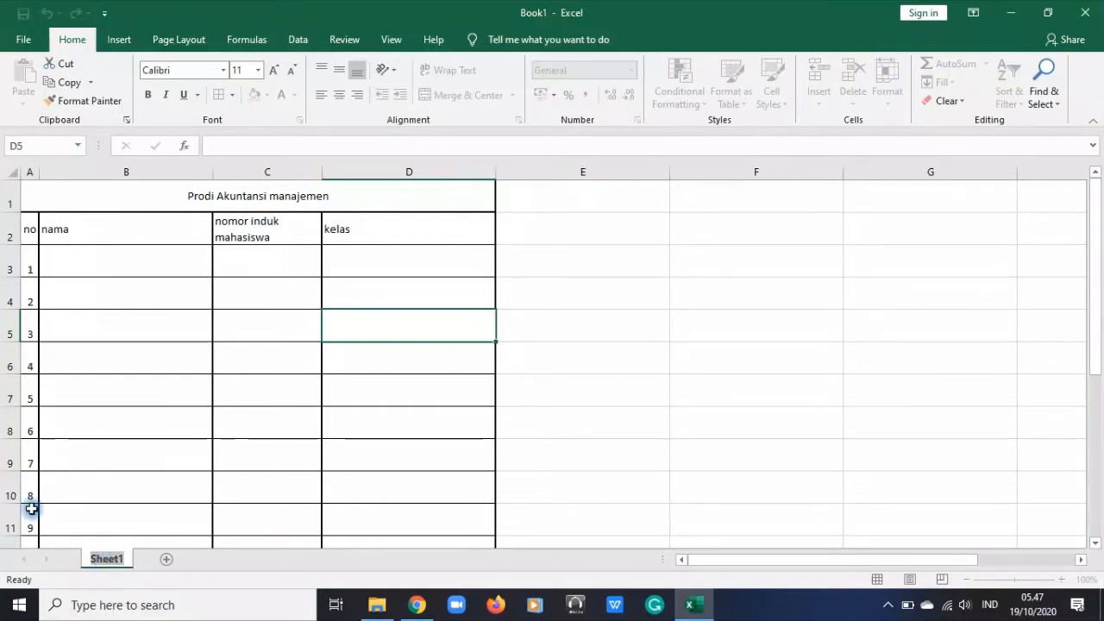
text(Data mahasiswa)
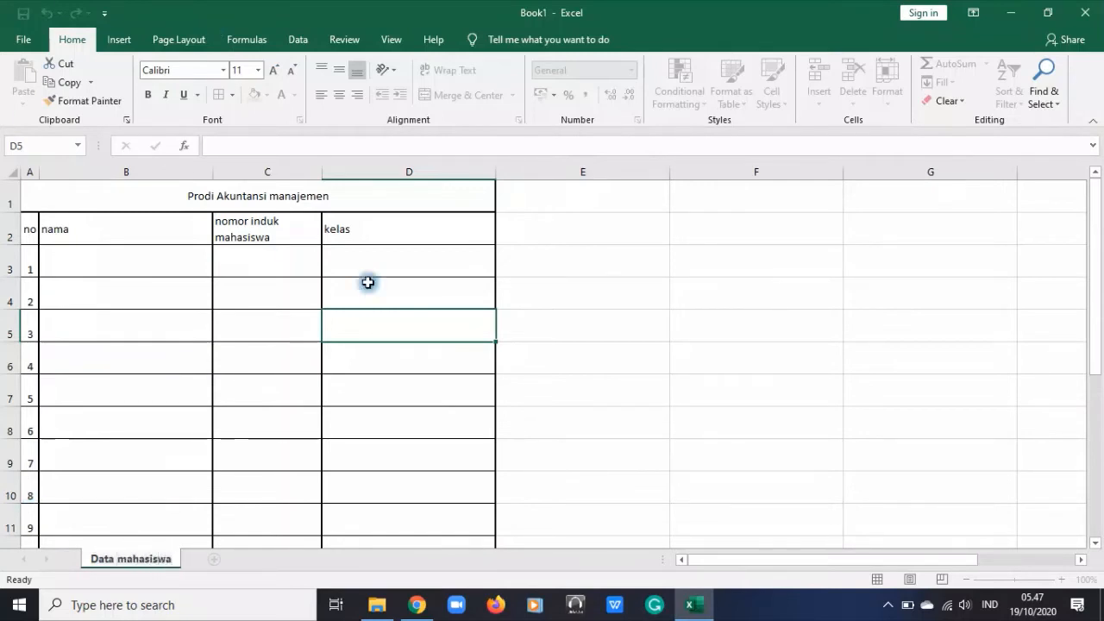
click(539, 285)
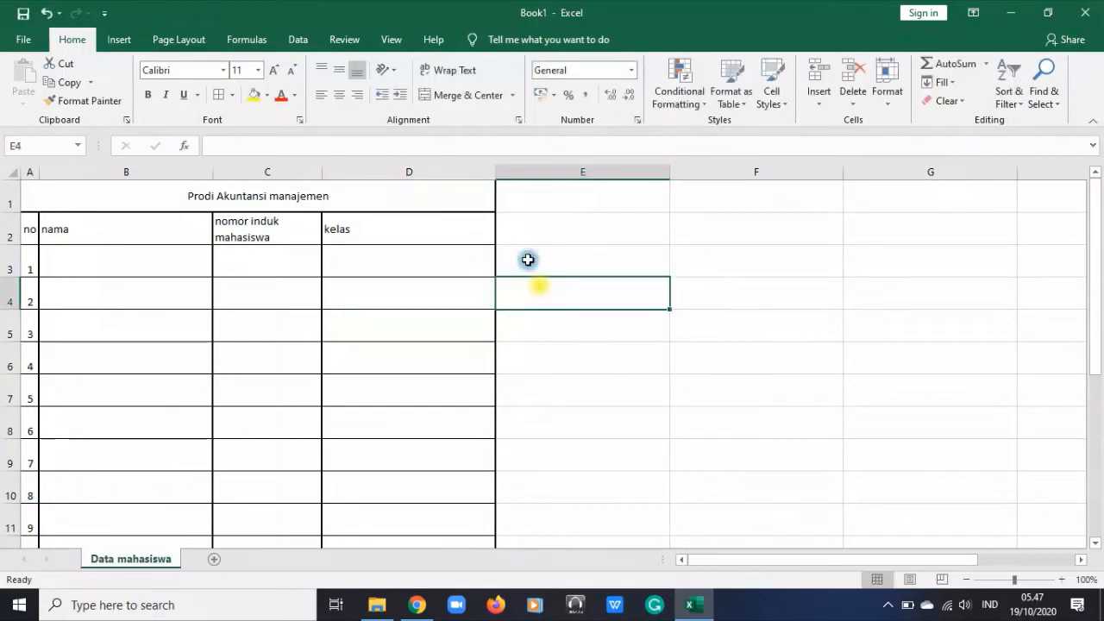
Add a second worksheet and name it "Data kehadiran"
click(215, 560)
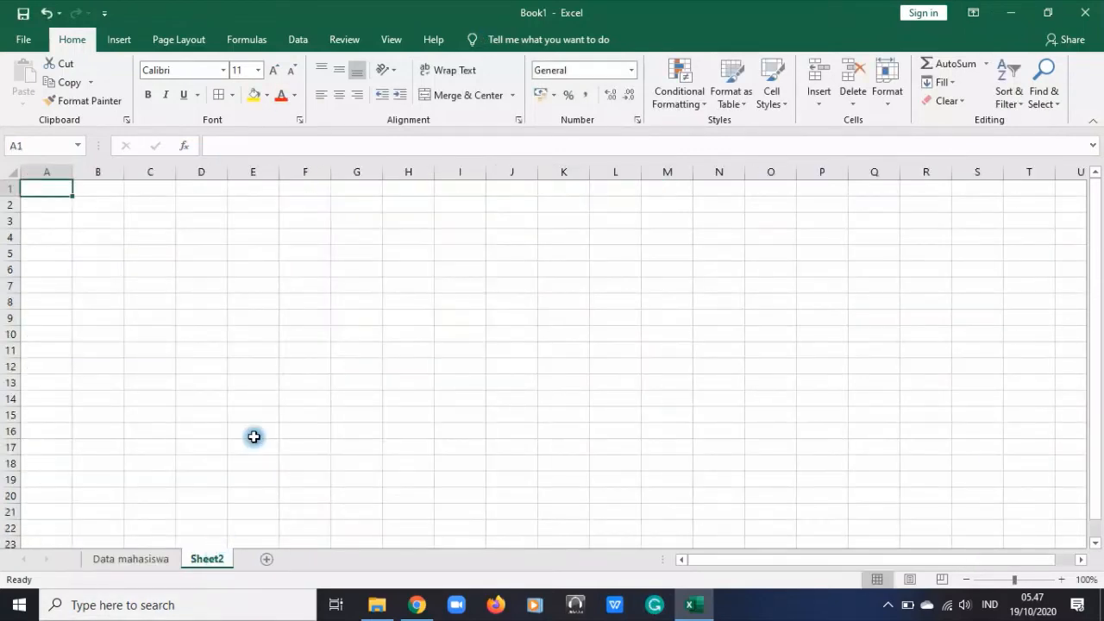
double_click(210, 559)
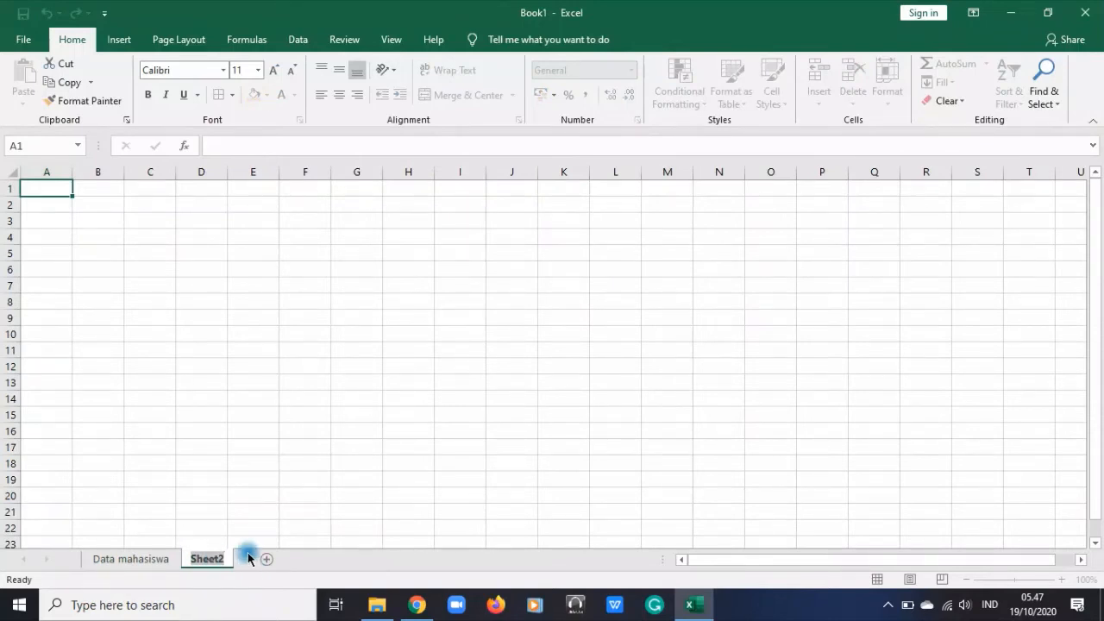
text(Data kehadir)
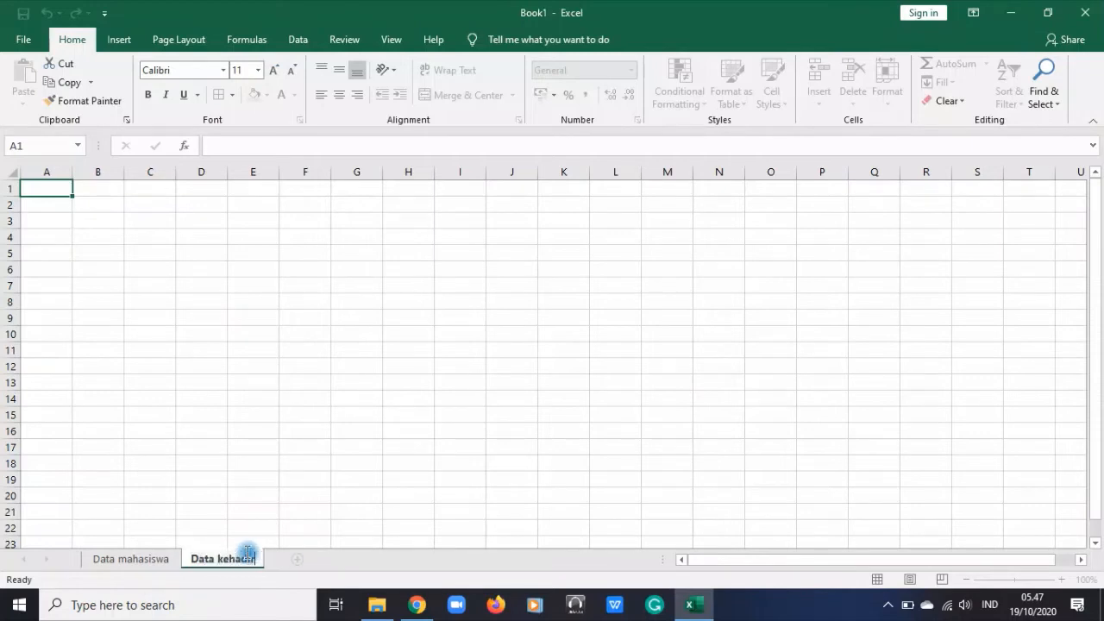
text(an)
click(193, 396)
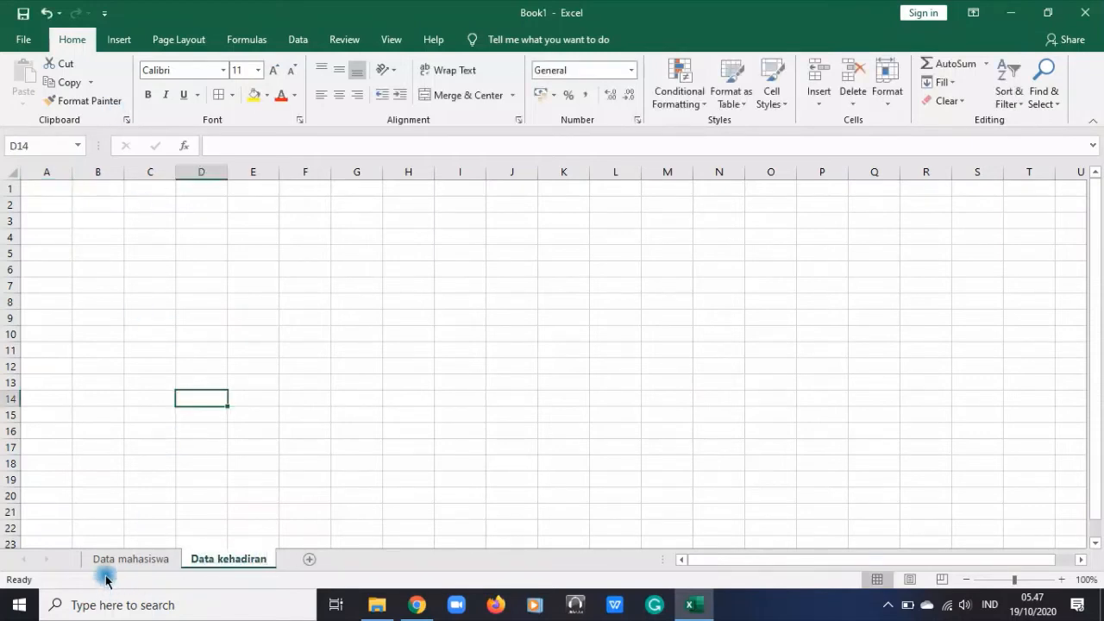
click(107, 562)
click(191, 559)
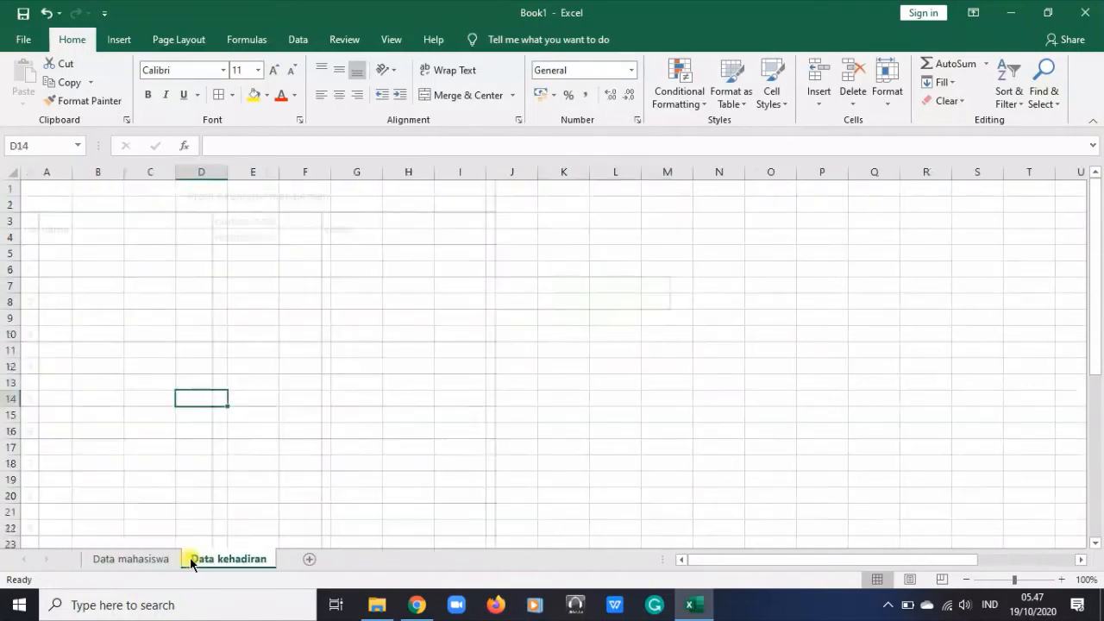
Add a third worksheet and name it "nilai dan tugas"
click(312, 558)
double_click(313, 561)
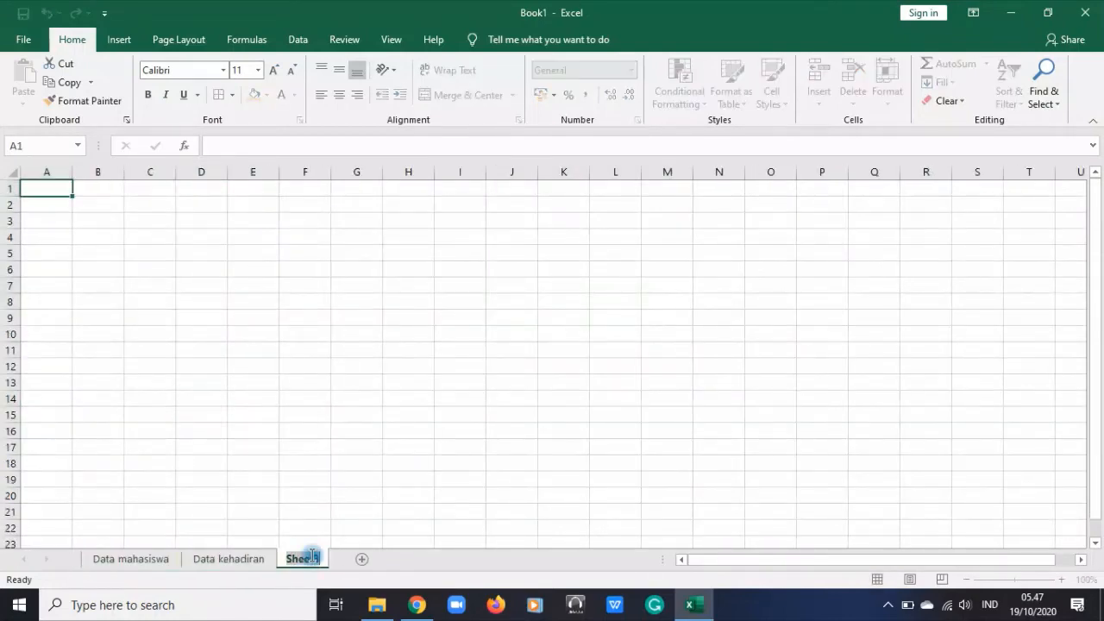
text(tugas)
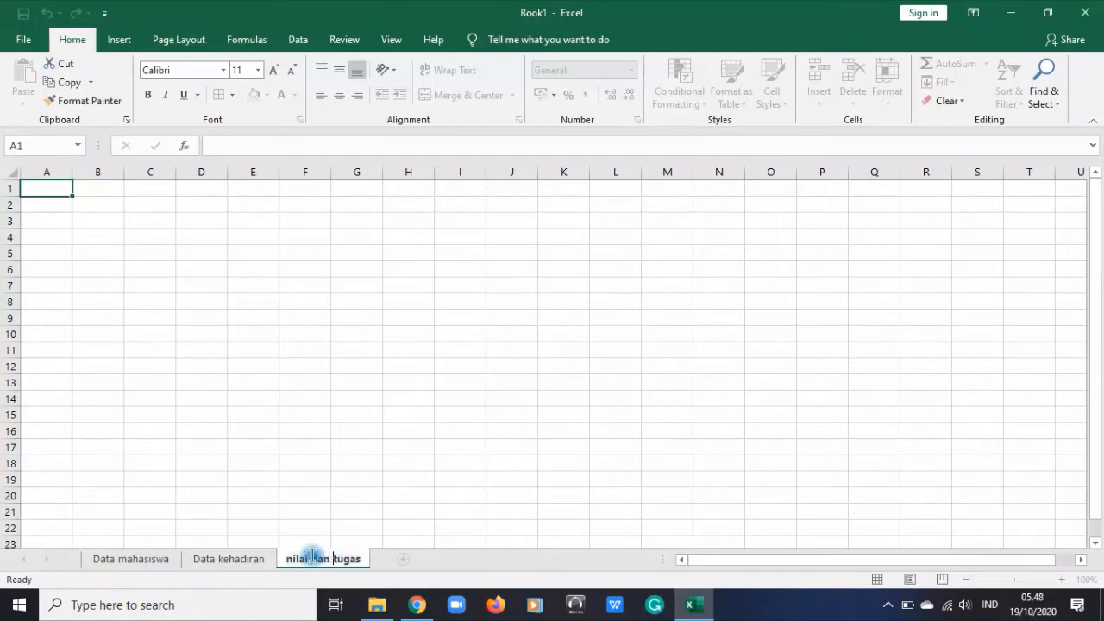
click(467, 397)
Give the "Data mahasiswa" sheet a dark orange tab color
click(130, 559)
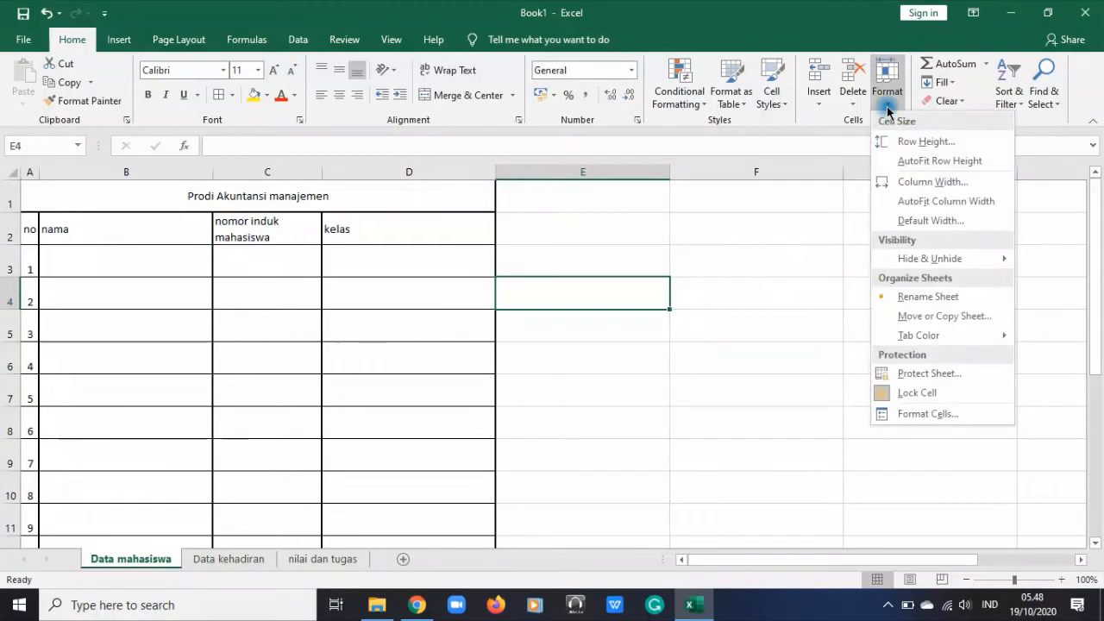
click(965, 319)
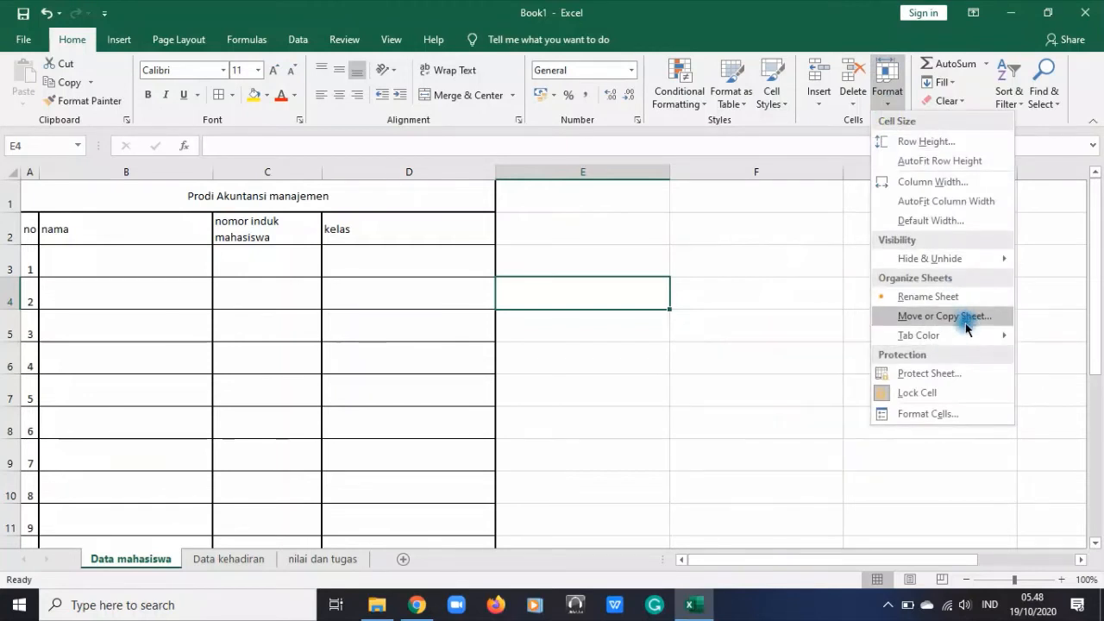
mouse_move(965, 336)
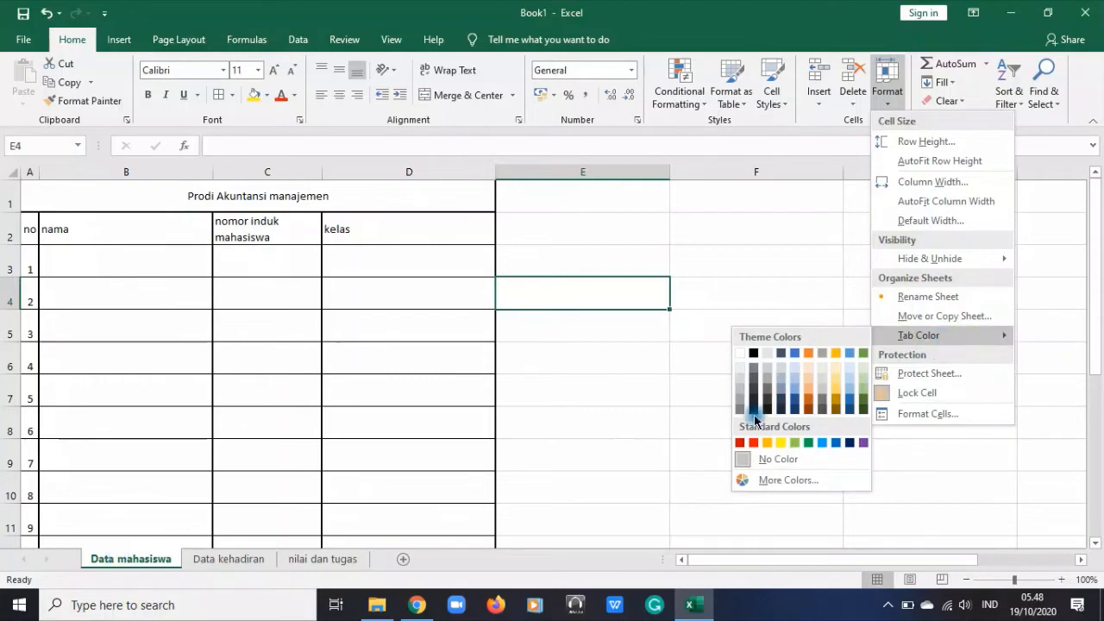
click(806, 400)
click(715, 428)
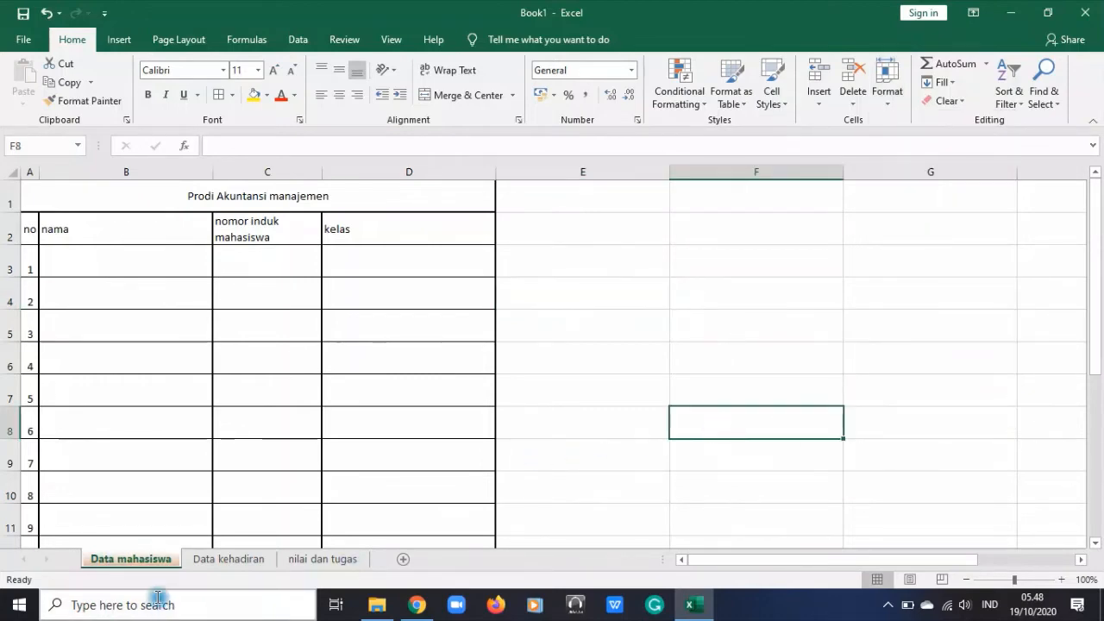
Give the "Data kehadiran" sheet a dark green tab color
click(252, 558)
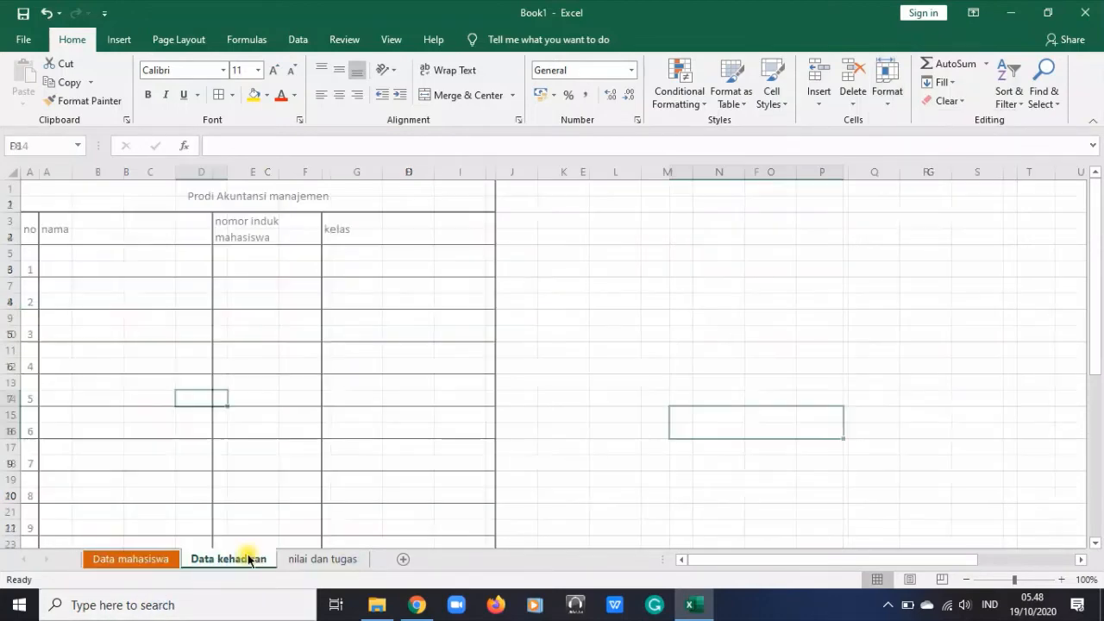
click(903, 97)
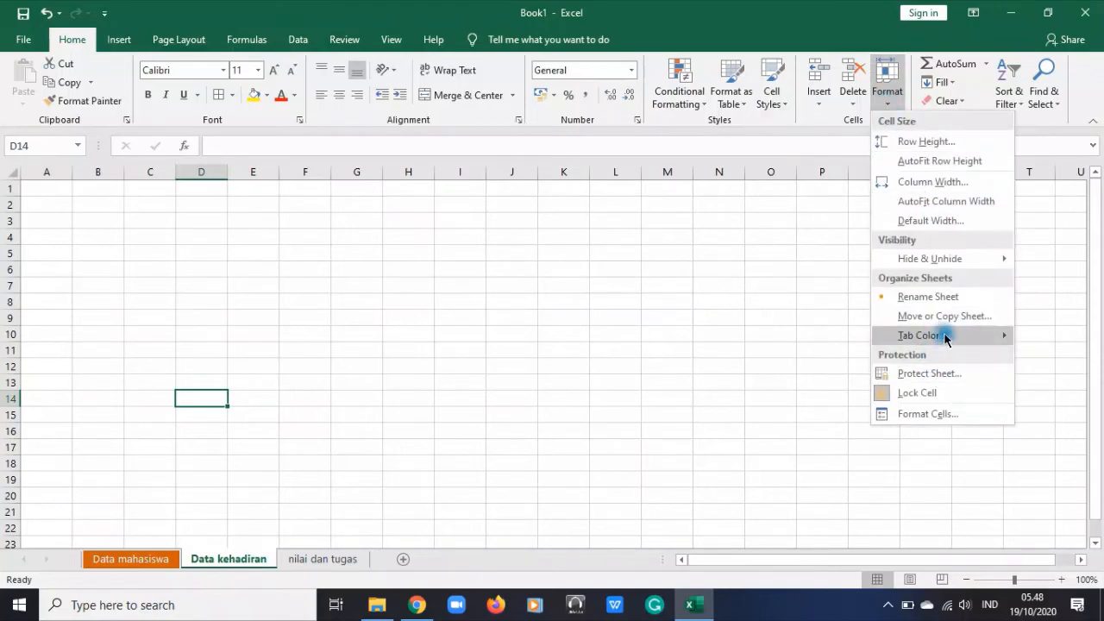
mouse_move(945, 336)
click(862, 397)
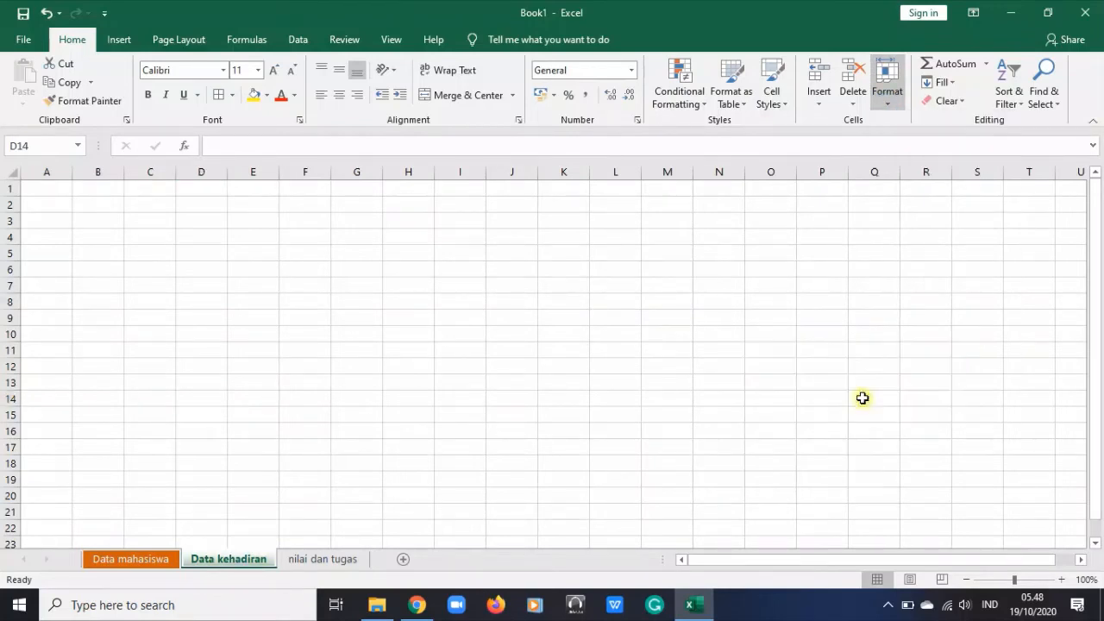
Give the "nilai dan tugas" sheet a dark blue tab color
click(338, 558)
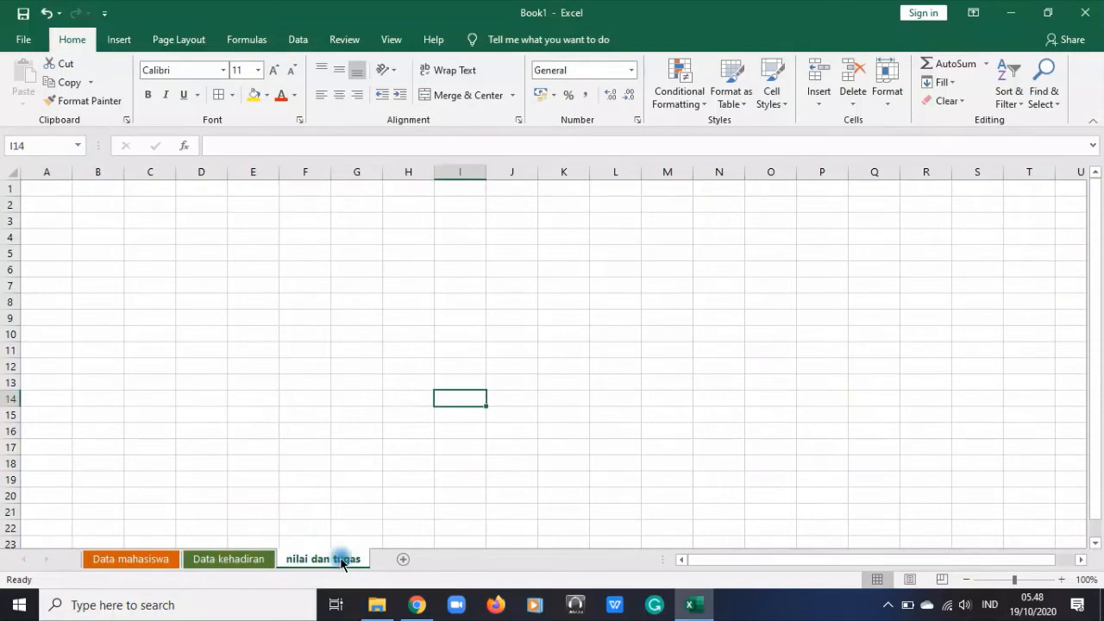
click(887, 91)
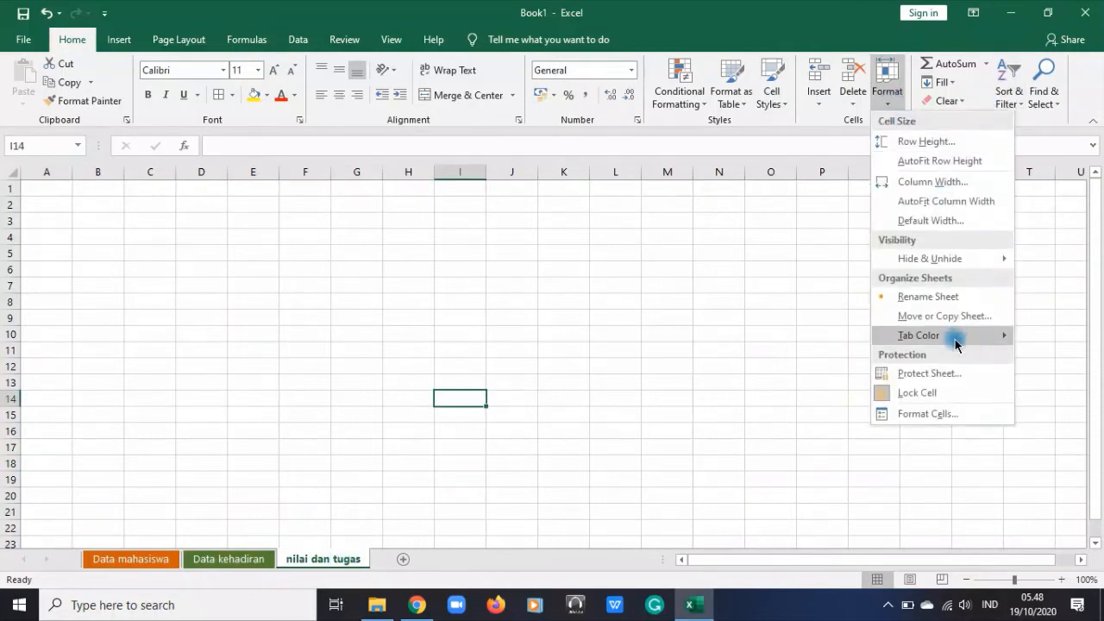
mouse_move(937, 335)
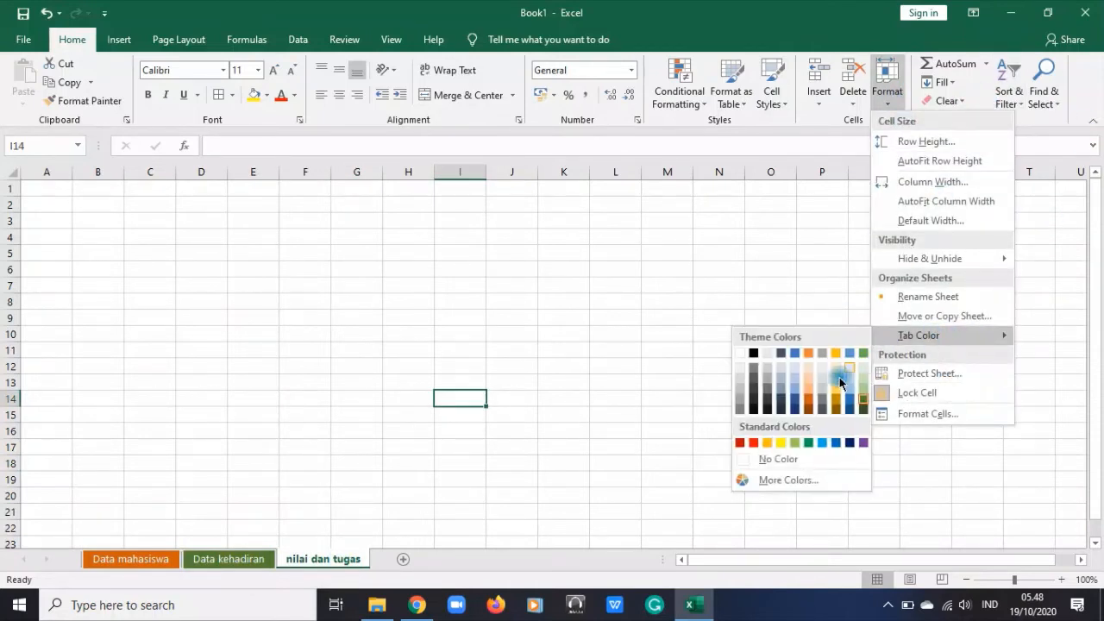
click(792, 399)
click(563, 382)
Look through the three colored worksheets and return to "Data mahasiswa"
click(130, 559)
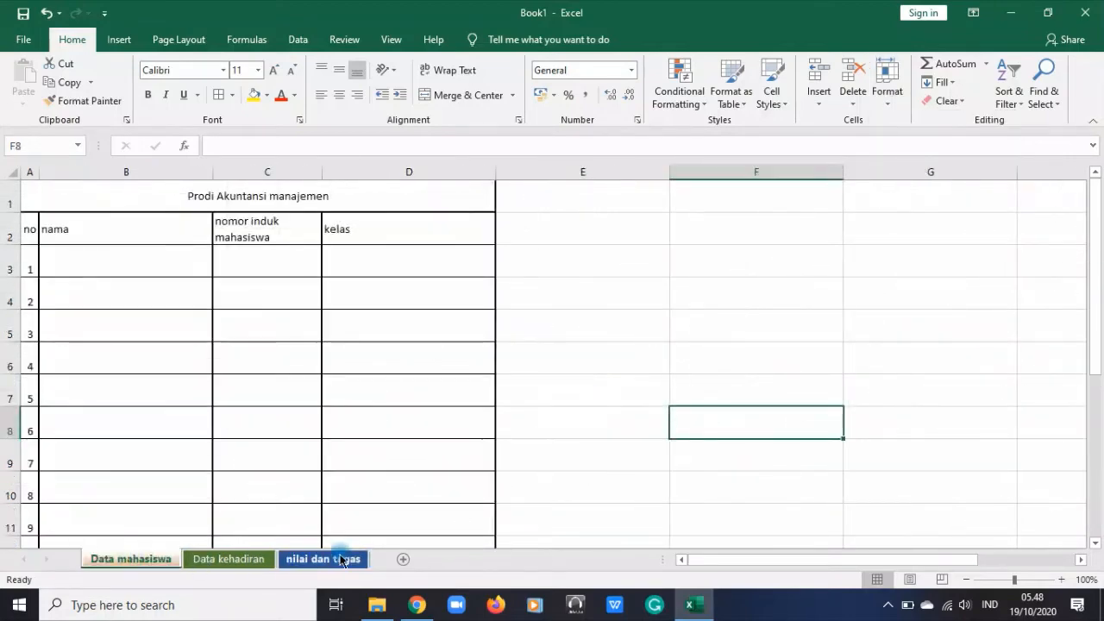
click(645, 377)
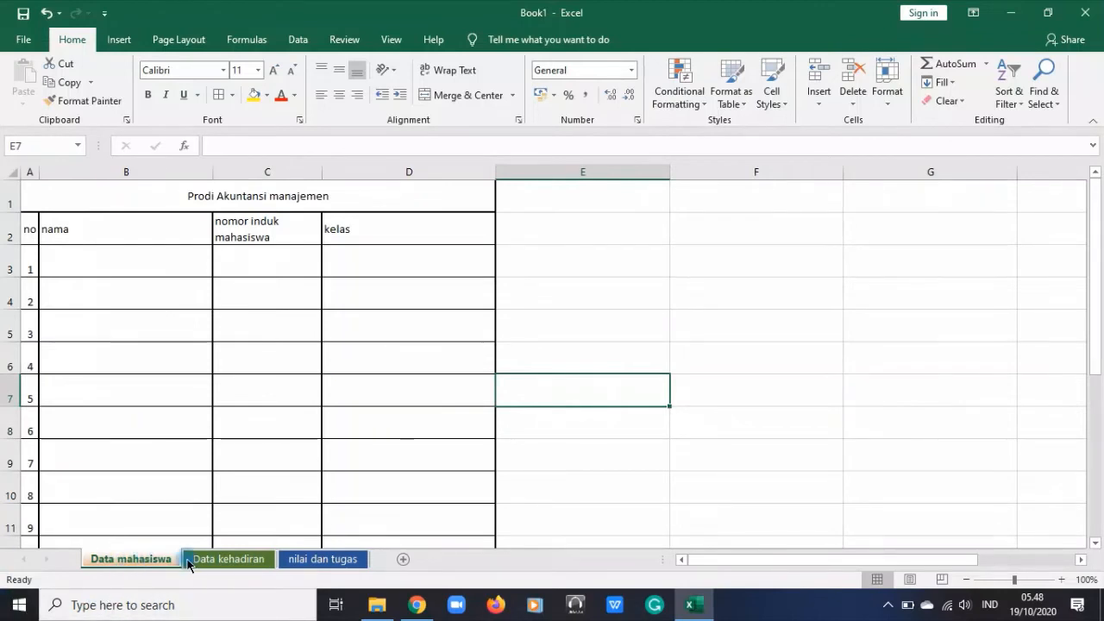
click(221, 562)
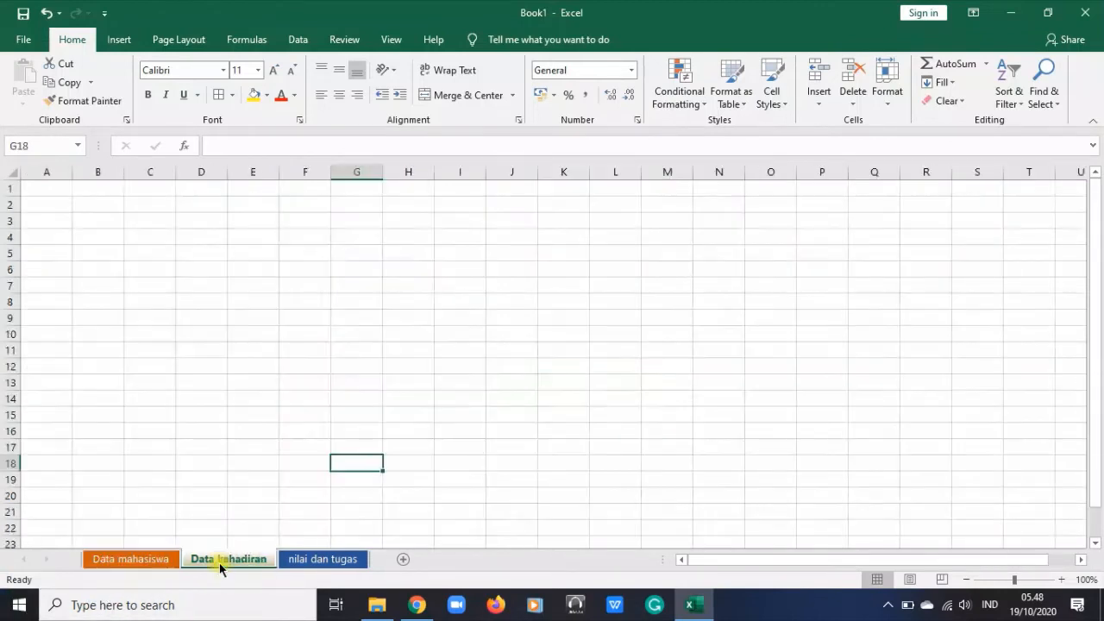
click(323, 561)
click(125, 559)
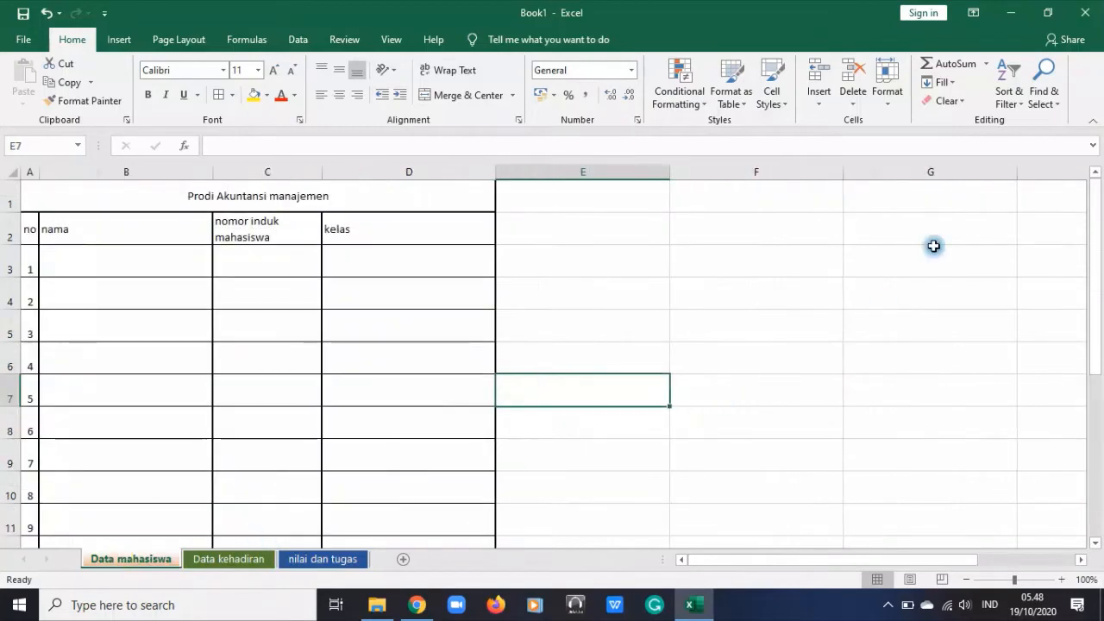
click(885, 79)
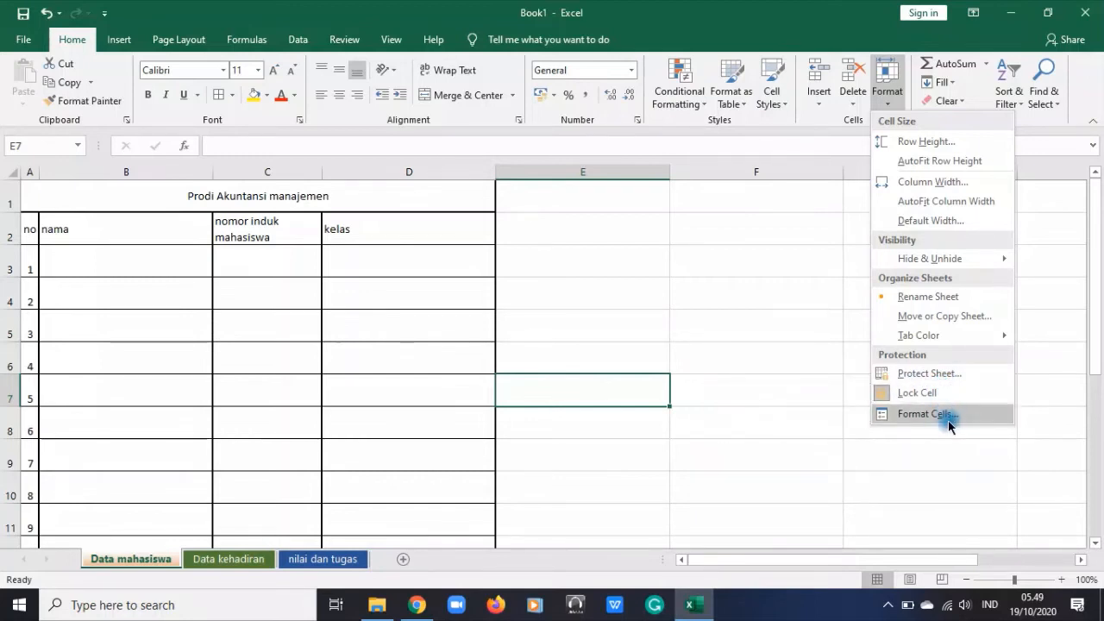
click(721, 290)
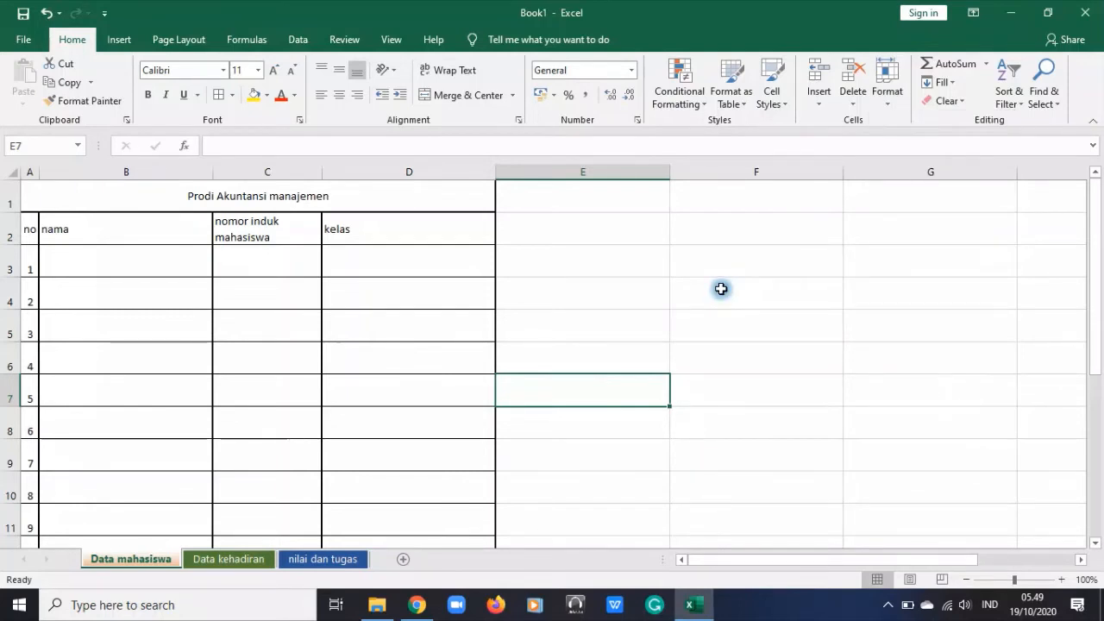
Set the "nama" header in B2 to vertical text and fit the height of row 2 to it
click(217, 196)
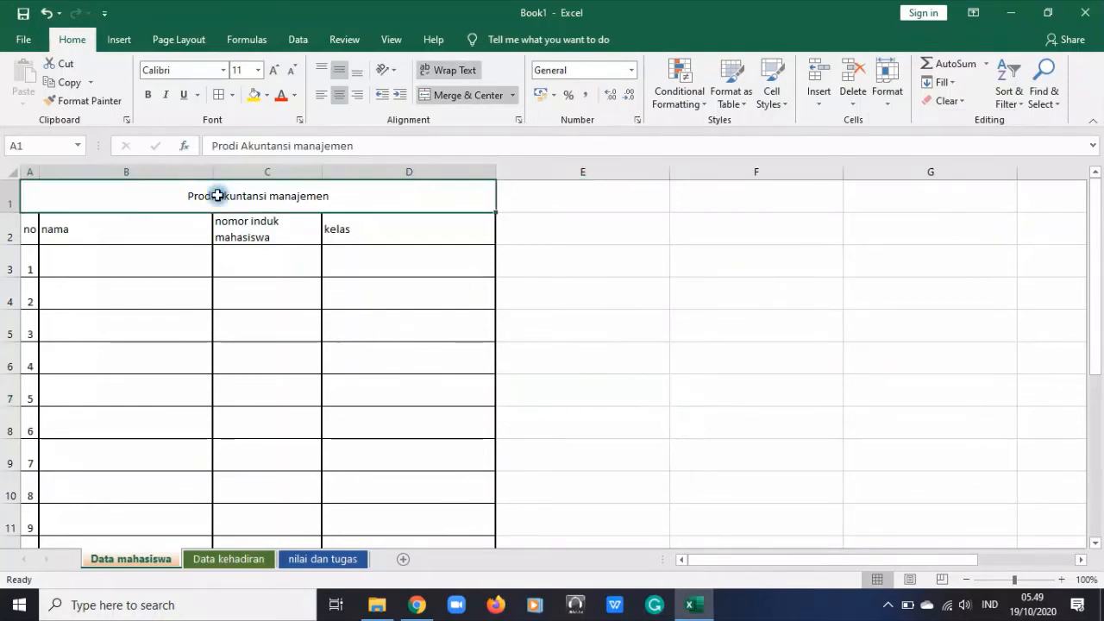
click(380, 76)
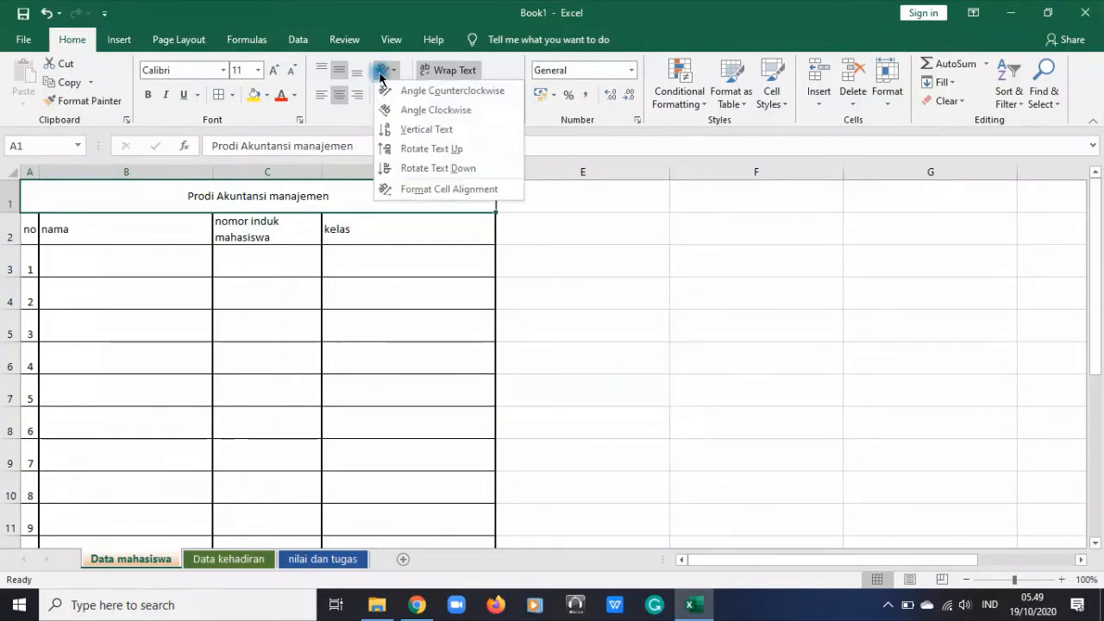
click(143, 222)
click(146, 229)
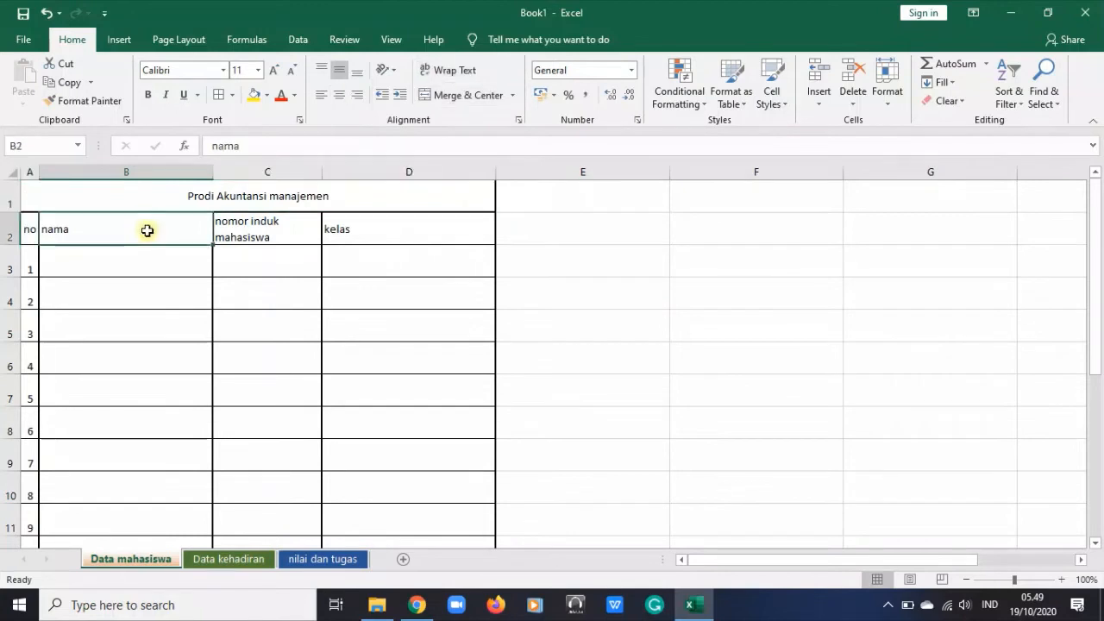
click(384, 72)
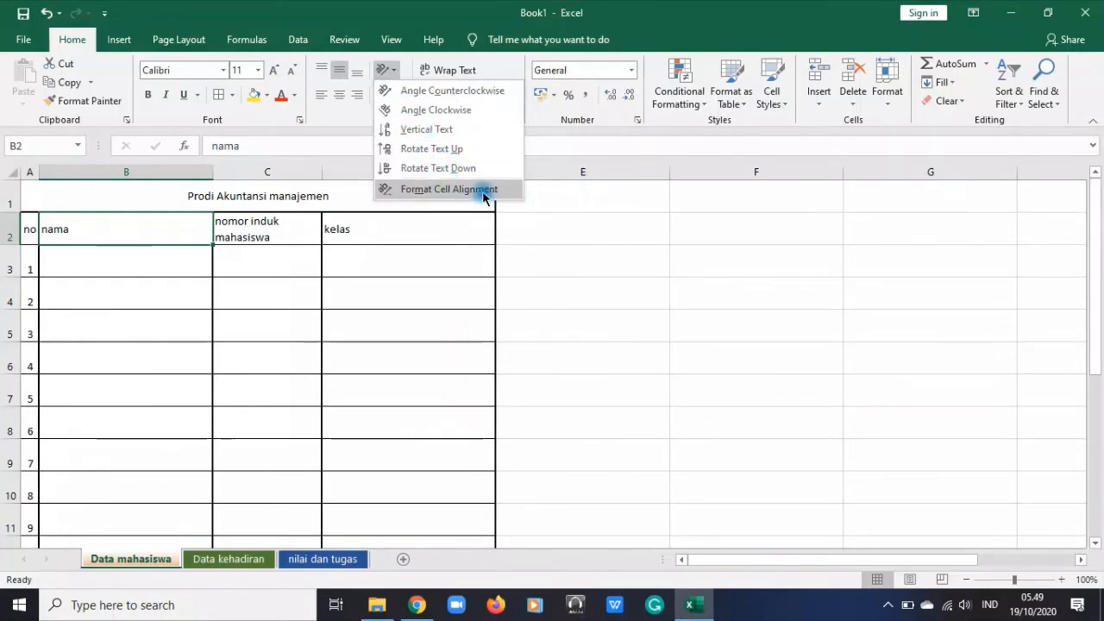
click(571, 209)
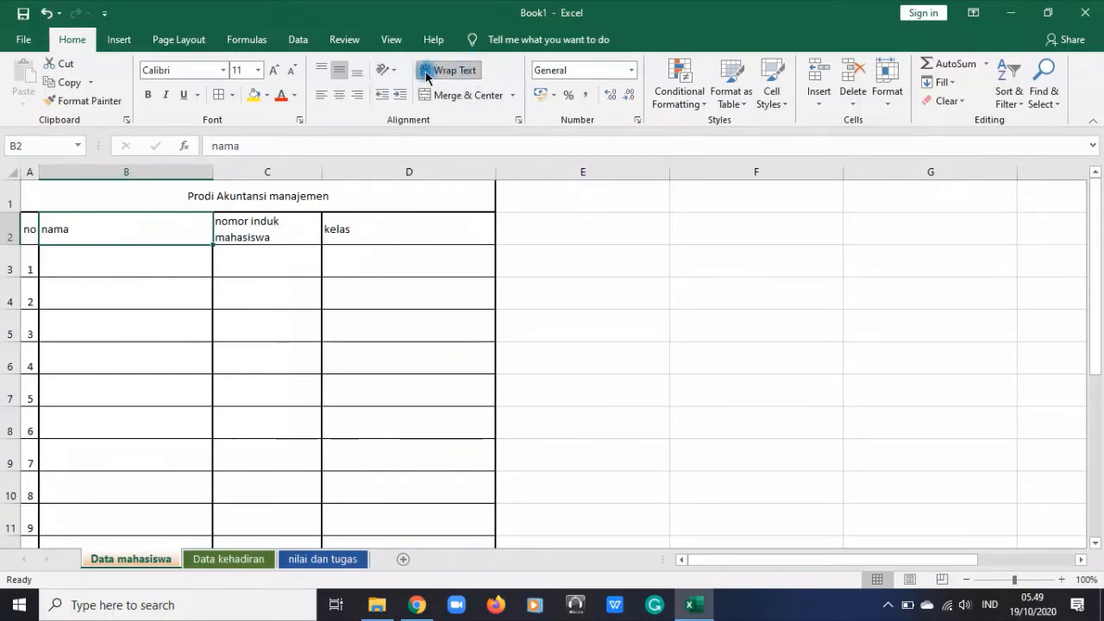
click(382, 69)
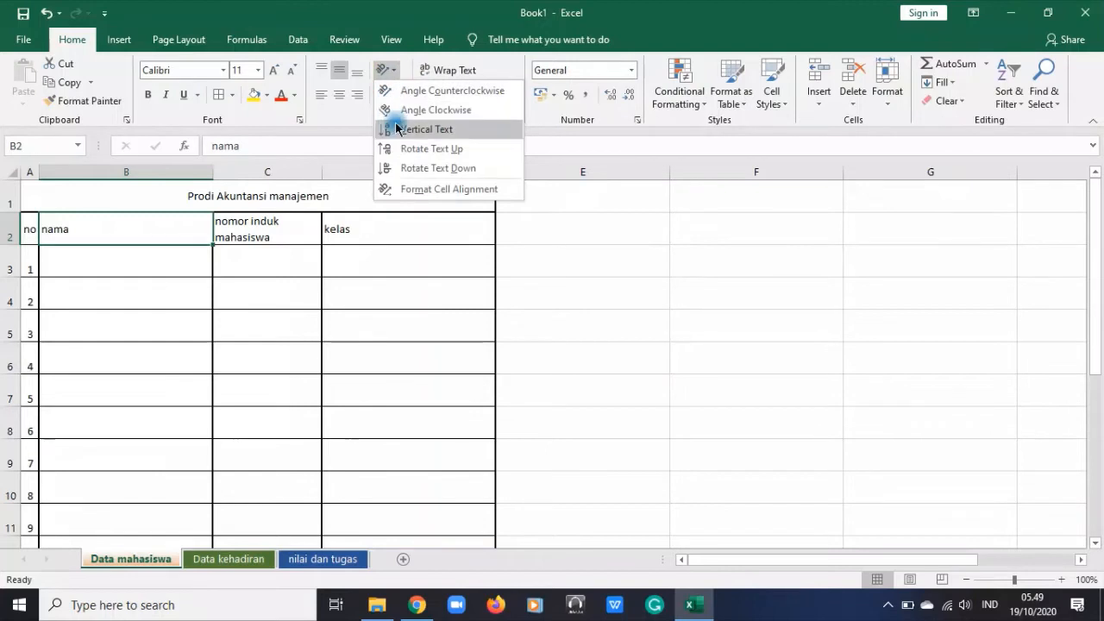
click(396, 131)
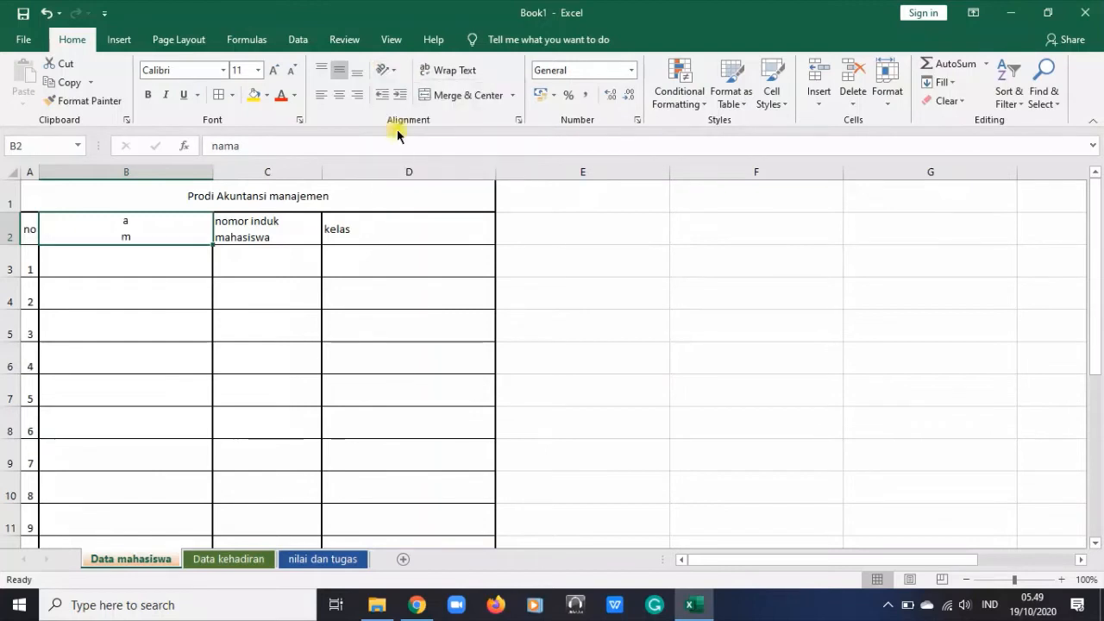
double_click(4, 244)
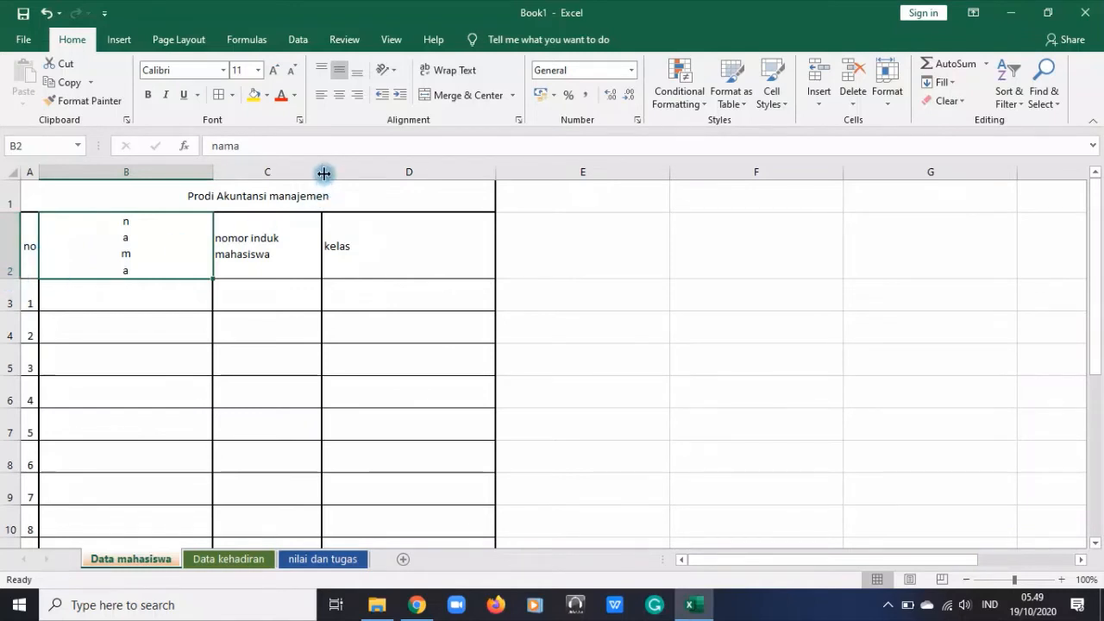
Narrow column C to just fit the "nomor induk mahasiswa" header and autofit column D to "kelas"
drag(324, 174, 281, 174)
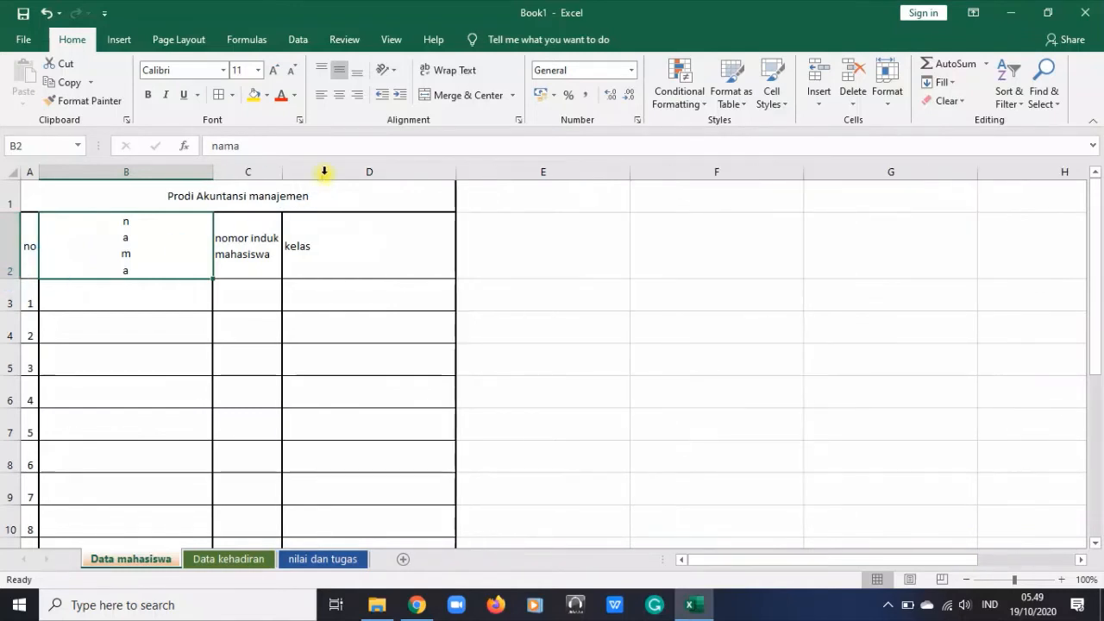
double_click(454, 170)
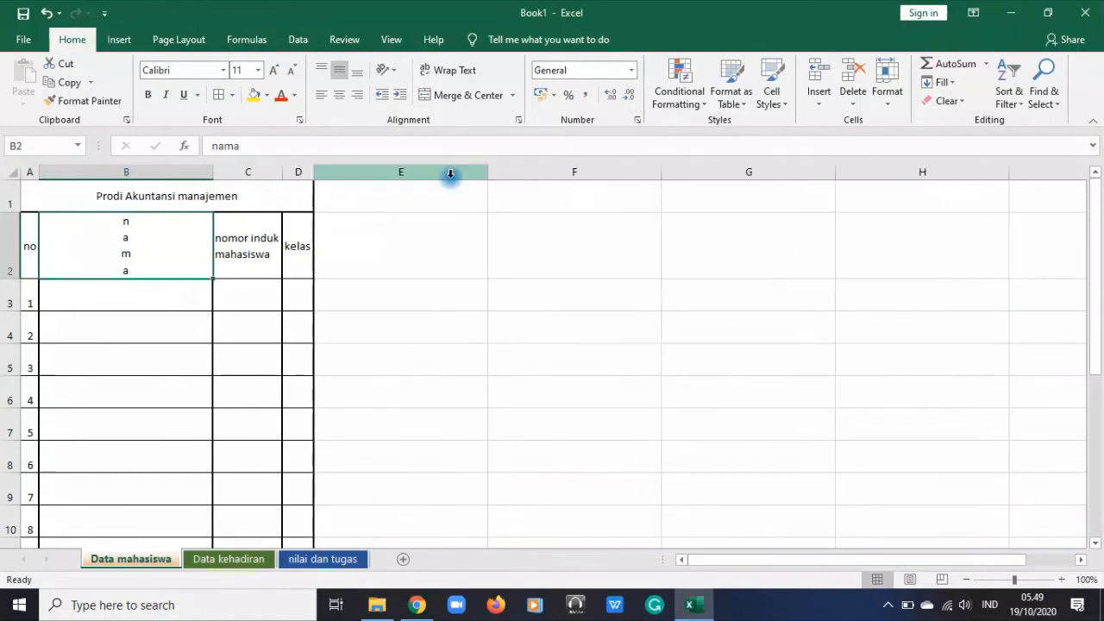
click(436, 236)
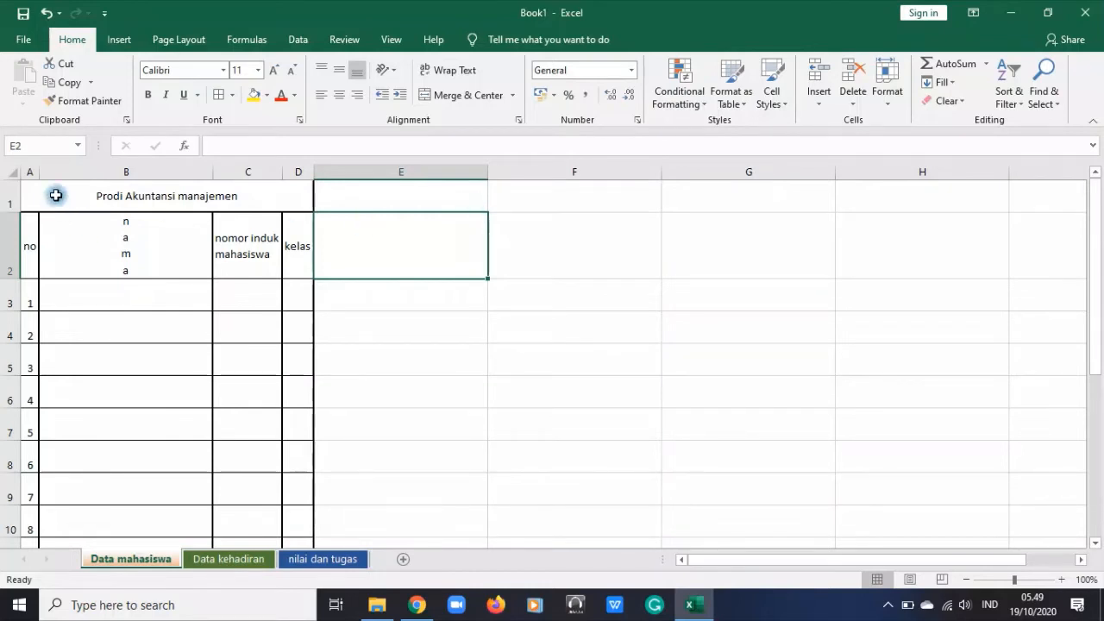
drag(54, 198, 246, 249)
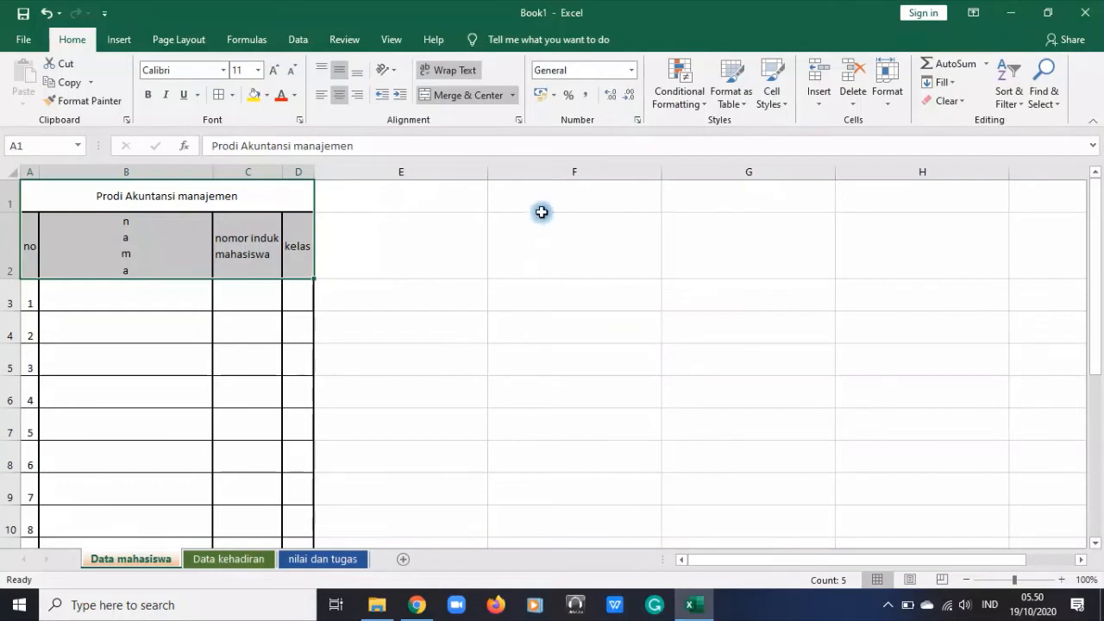
drag(105, 282, 124, 295)
click(592, 345)
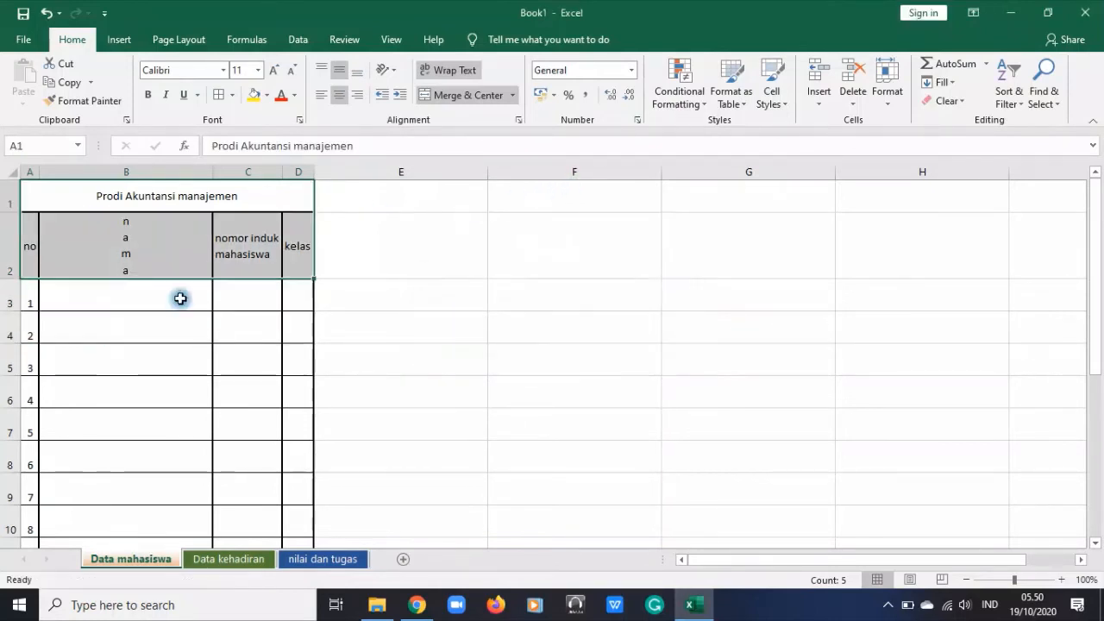
click(128, 172)
scroll(138, 241, down, 5)
scroll(140, 249, up, 5)
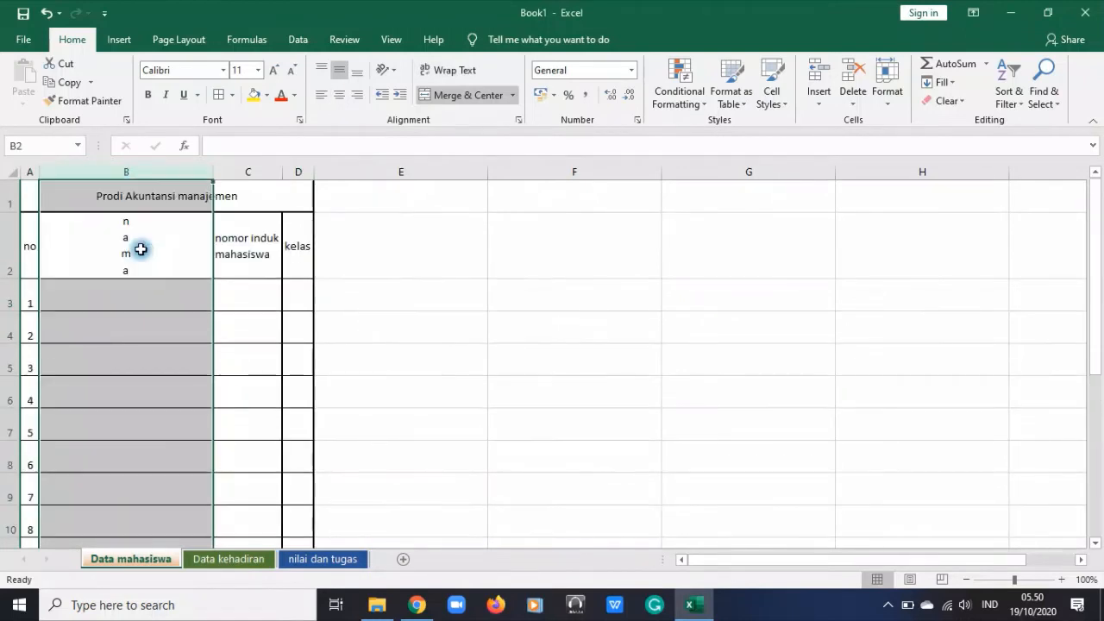
click(109, 296)
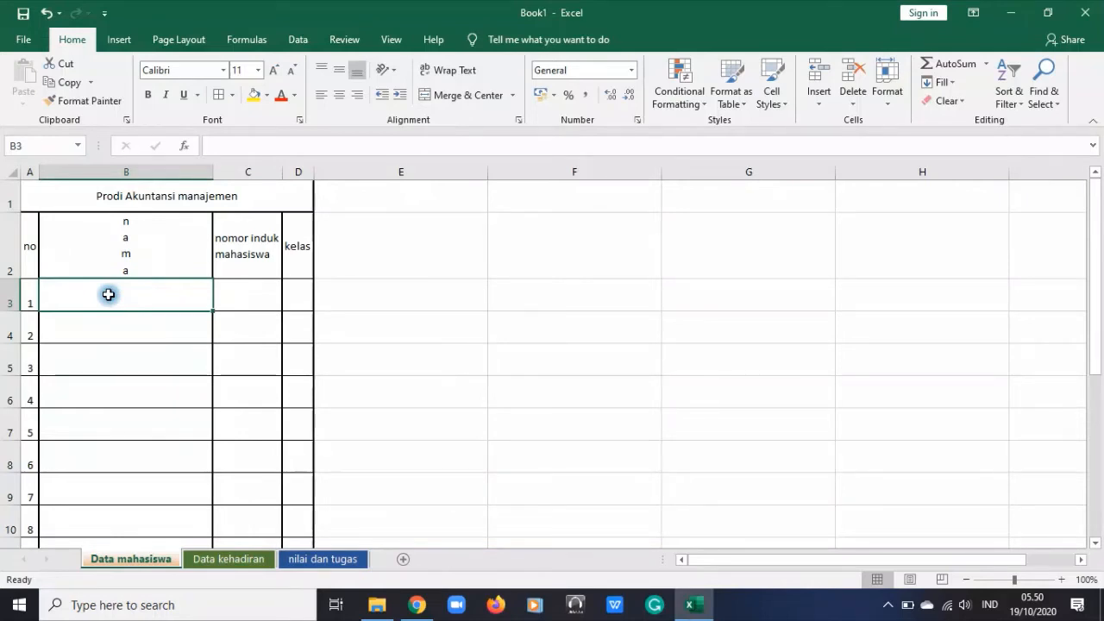
click(474, 323)
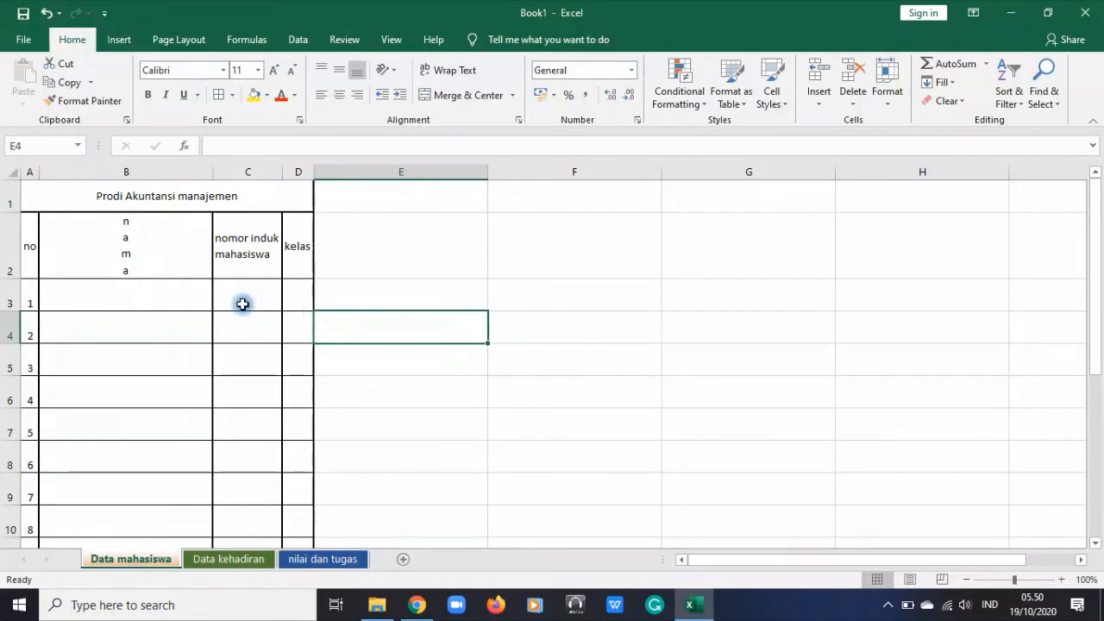
click(219, 145)
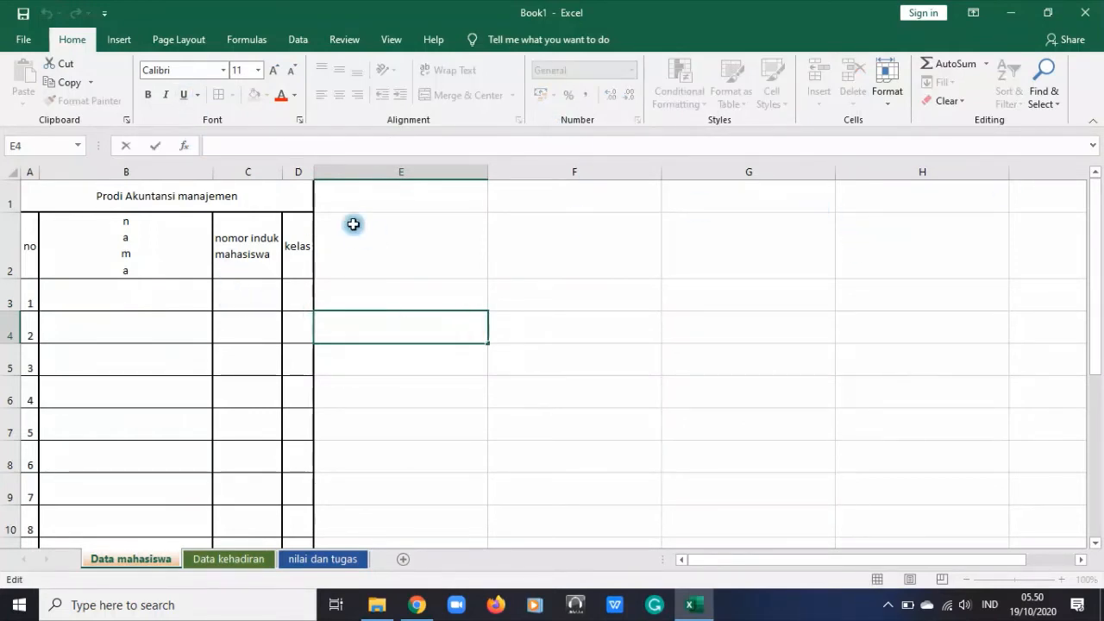
click(838, 267)
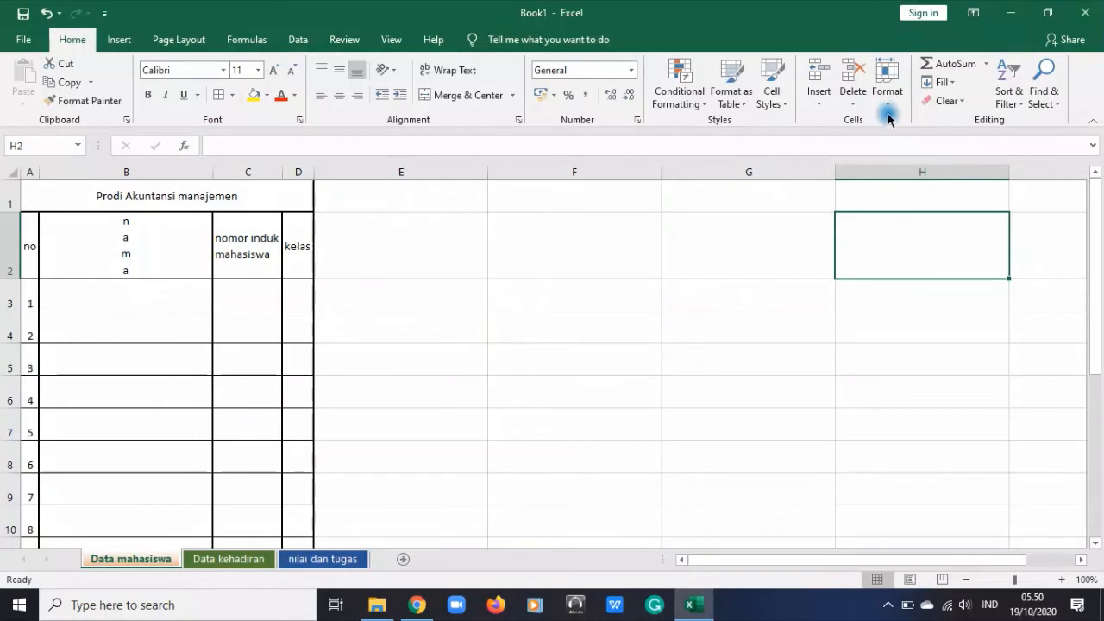
click(781, 102)
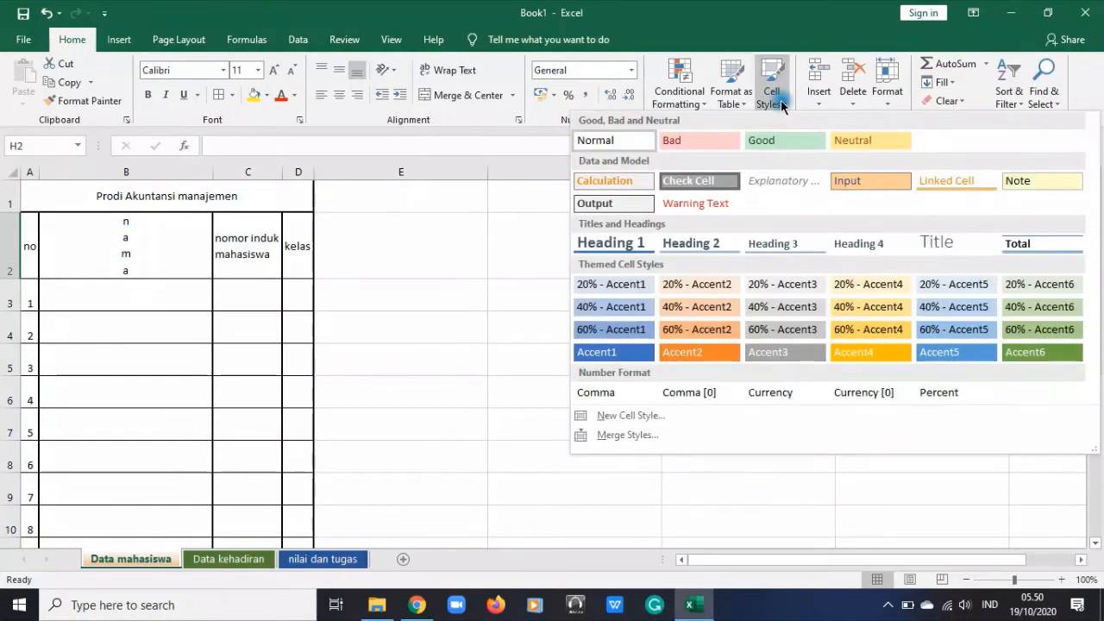
click(469, 311)
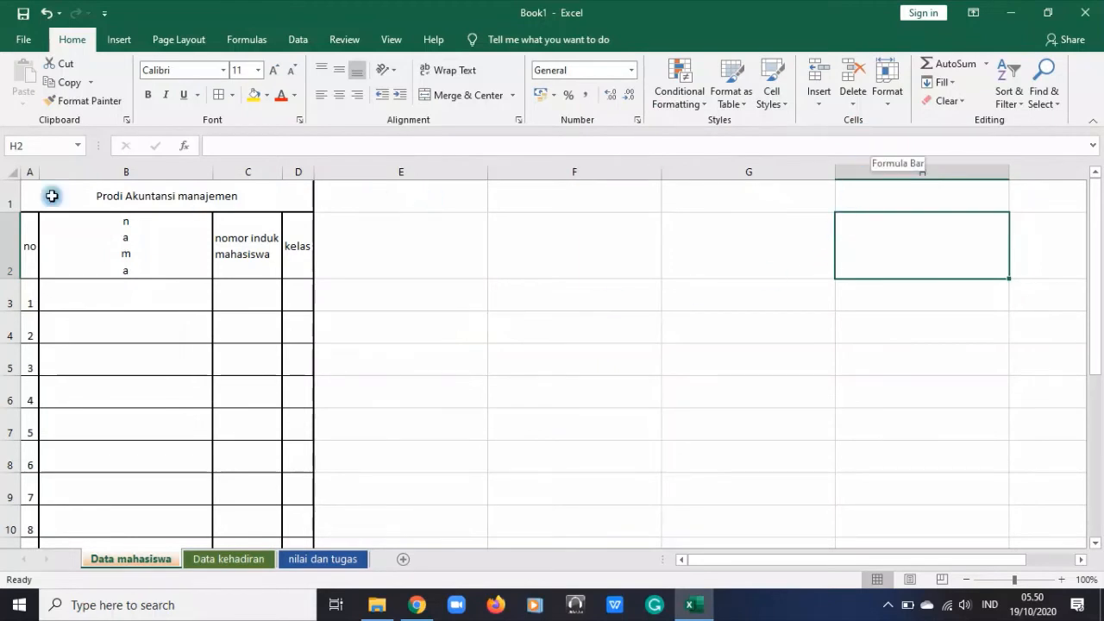
click(12, 171)
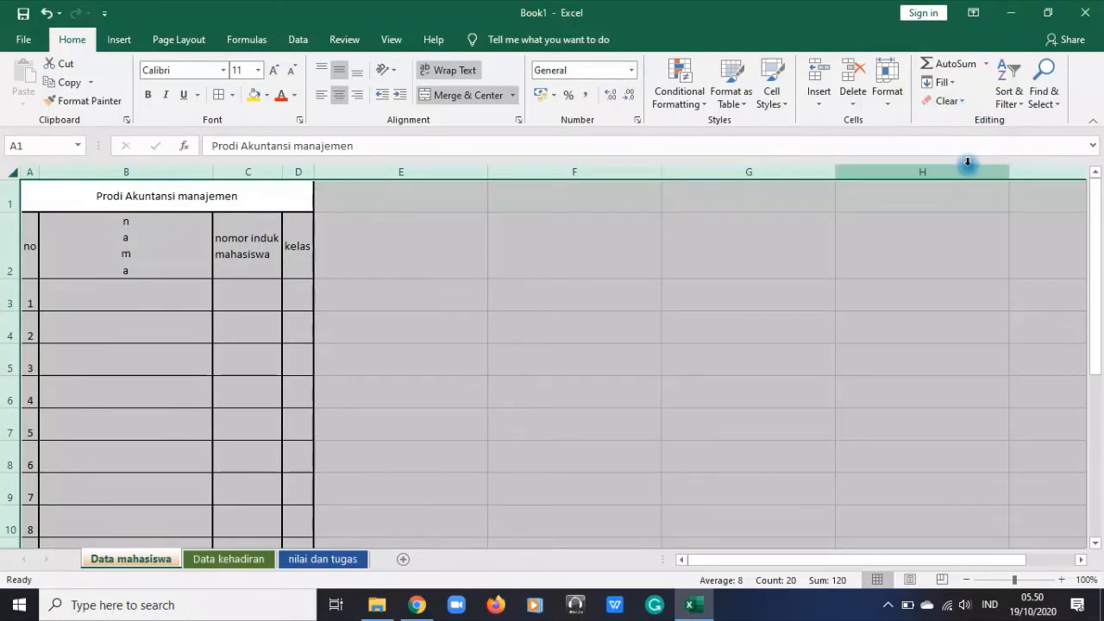
click(982, 226)
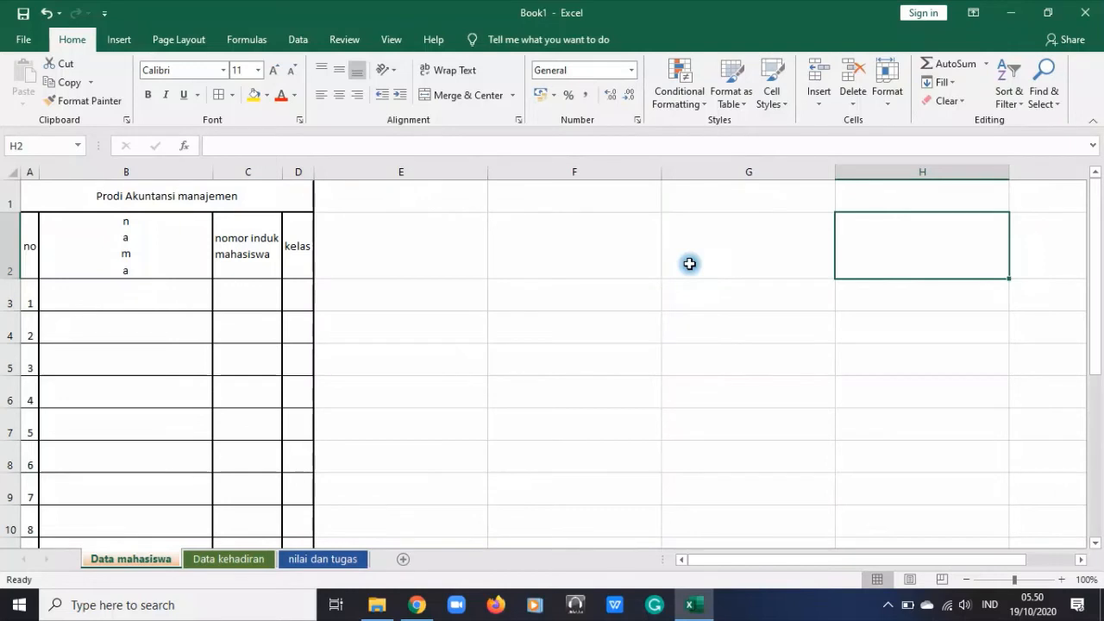
scroll(114, 226, down, 4)
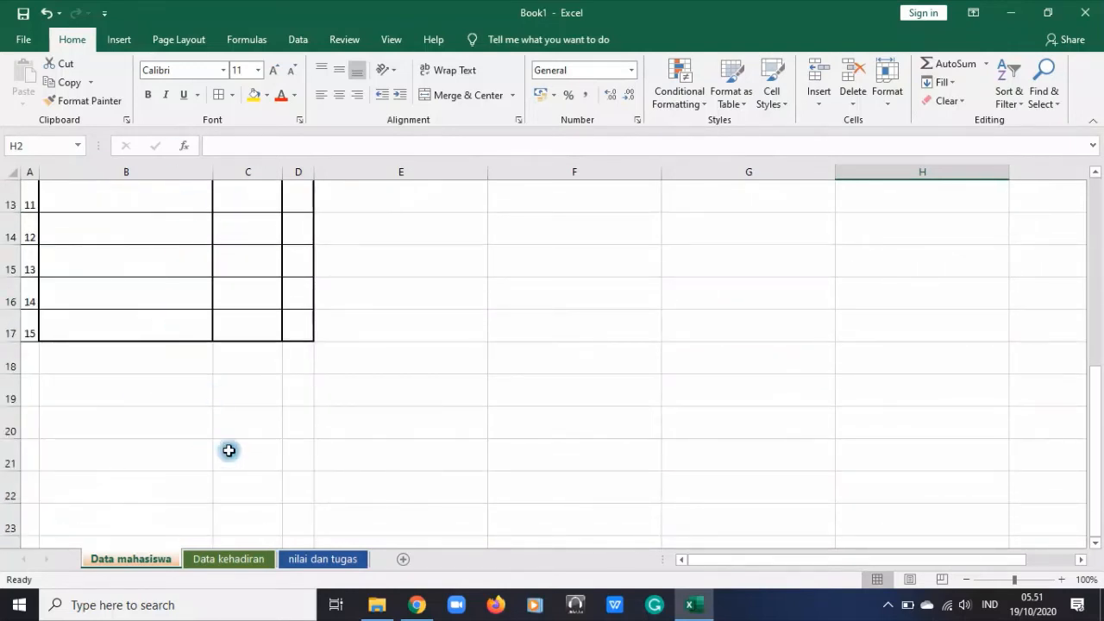
scroll(622, 397, up, 4)
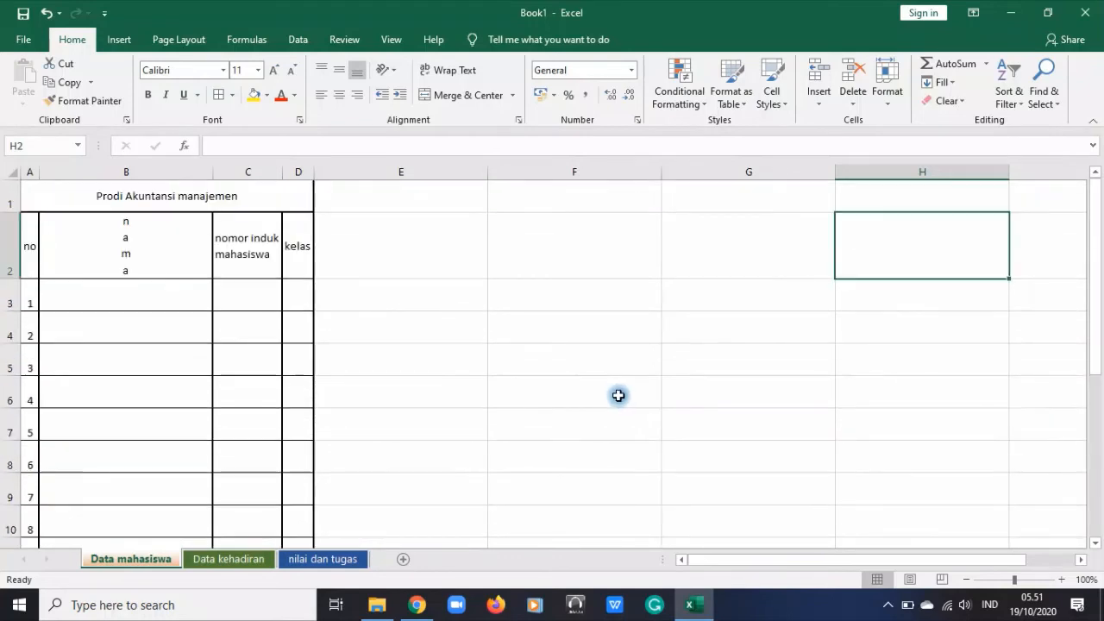
click(120, 40)
click(340, 324)
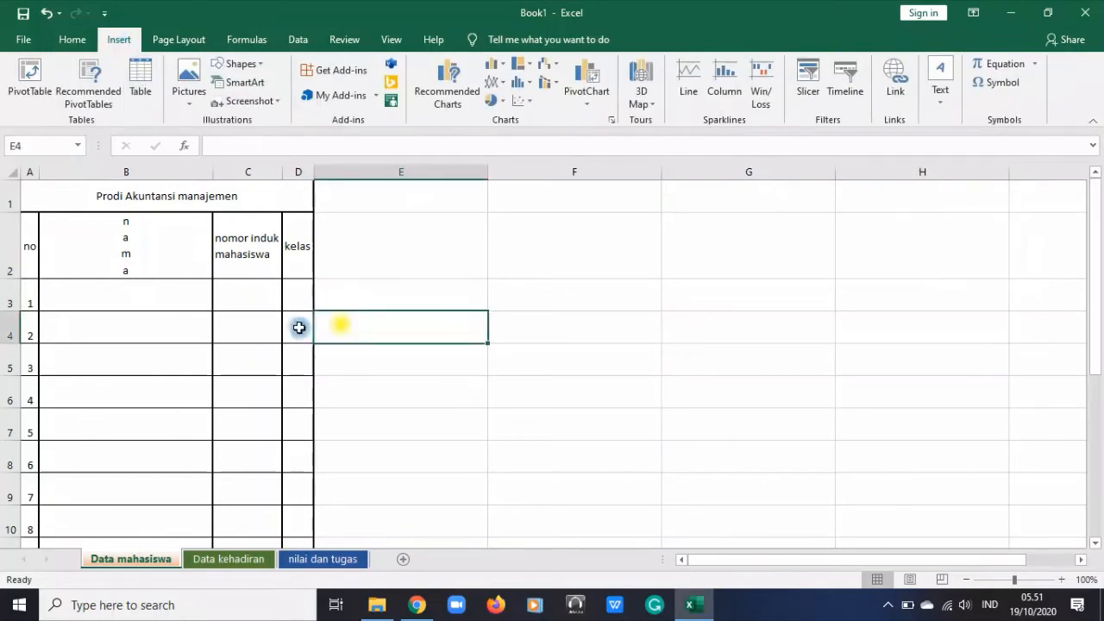
click(144, 302)
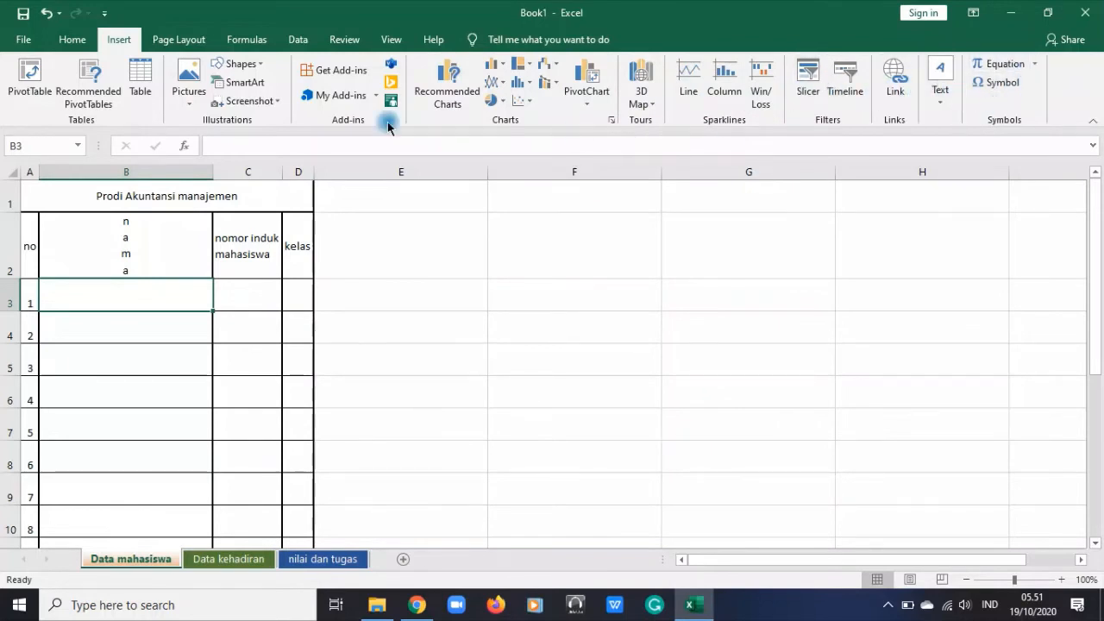
Show the "Data mahasiswa" sheet in Page Layout view with the whole width of the student table in sight
click(179, 39)
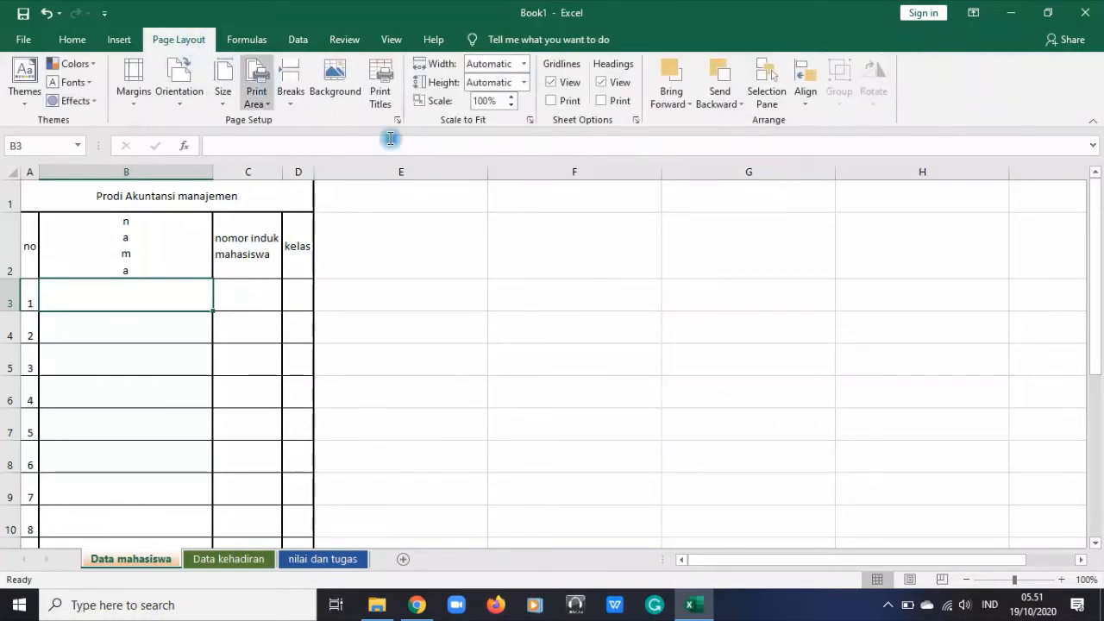
click(579, 356)
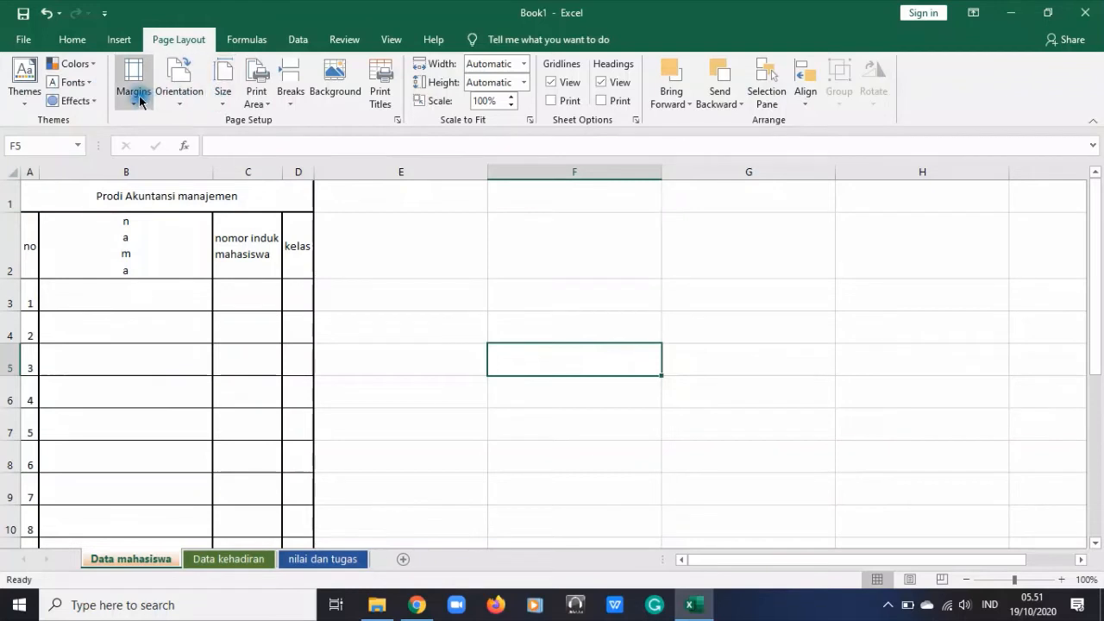
click(698, 294)
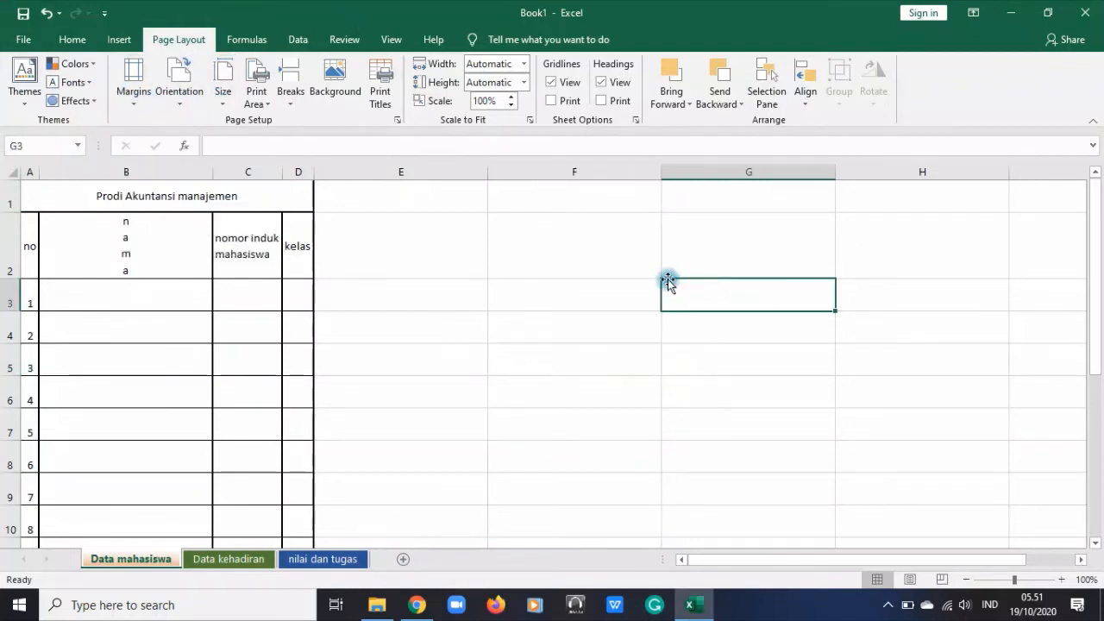
scroll(432, 265, down, 12)
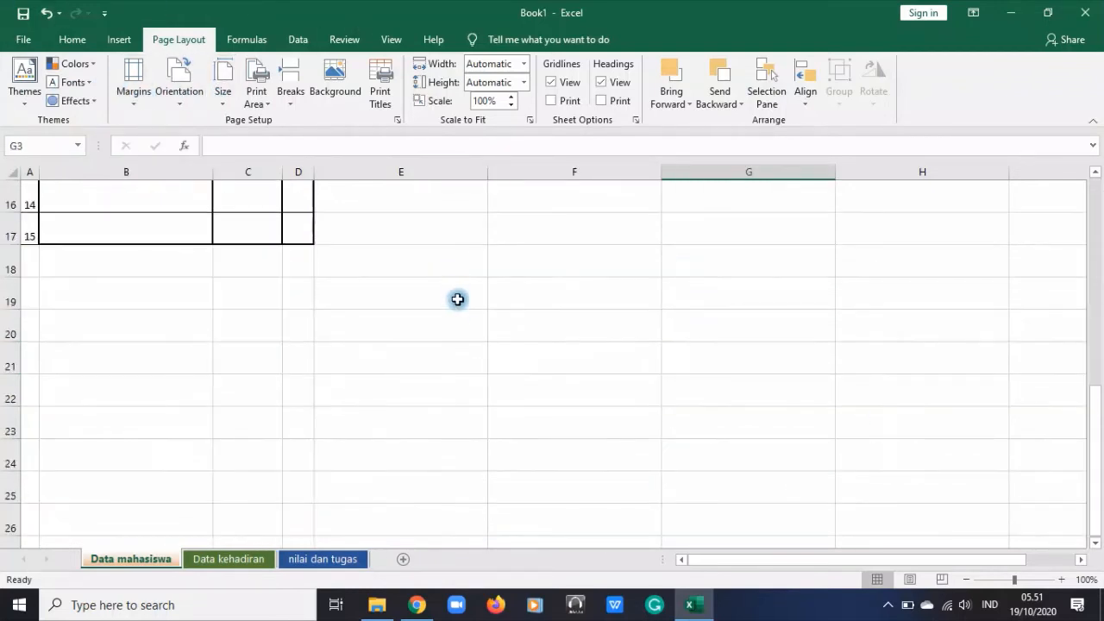
scroll(460, 336, up, 12)
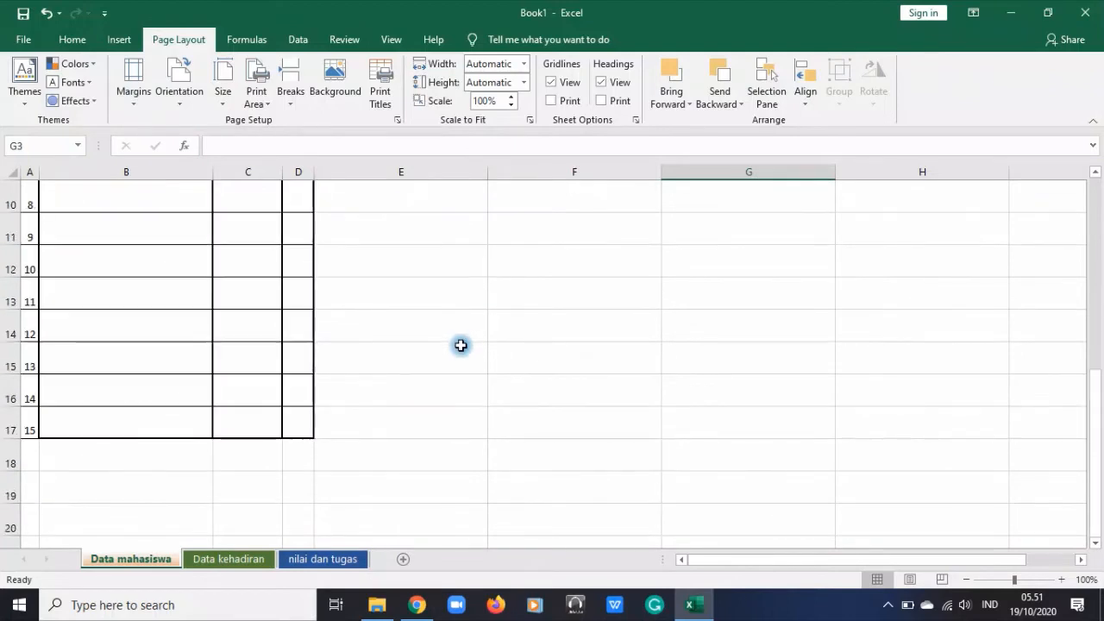
click(911, 579)
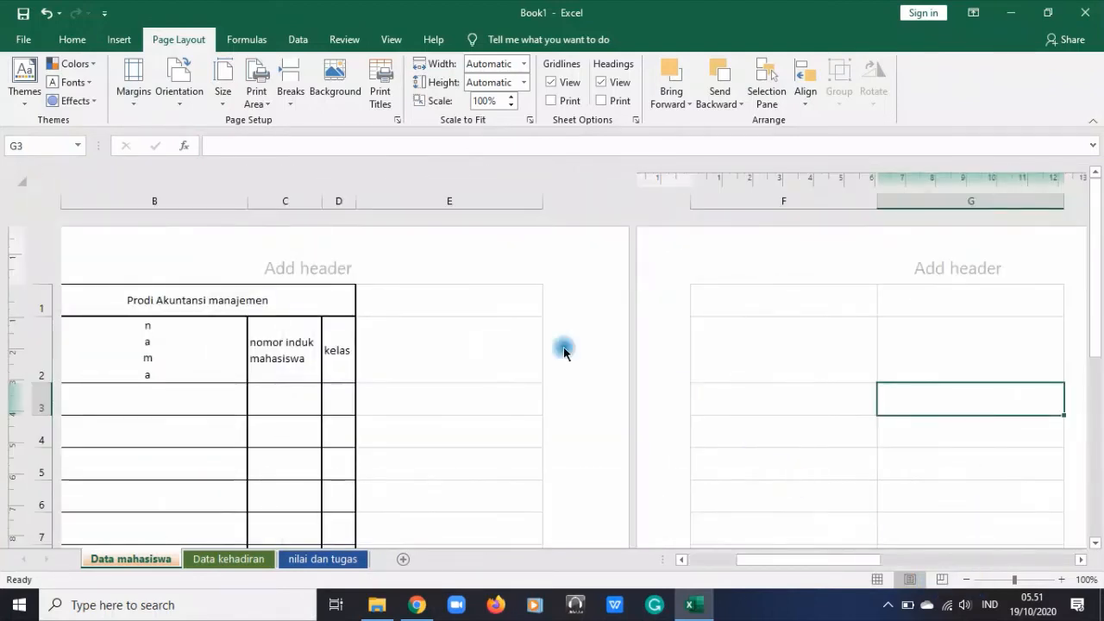
drag(788, 560, 638, 569)
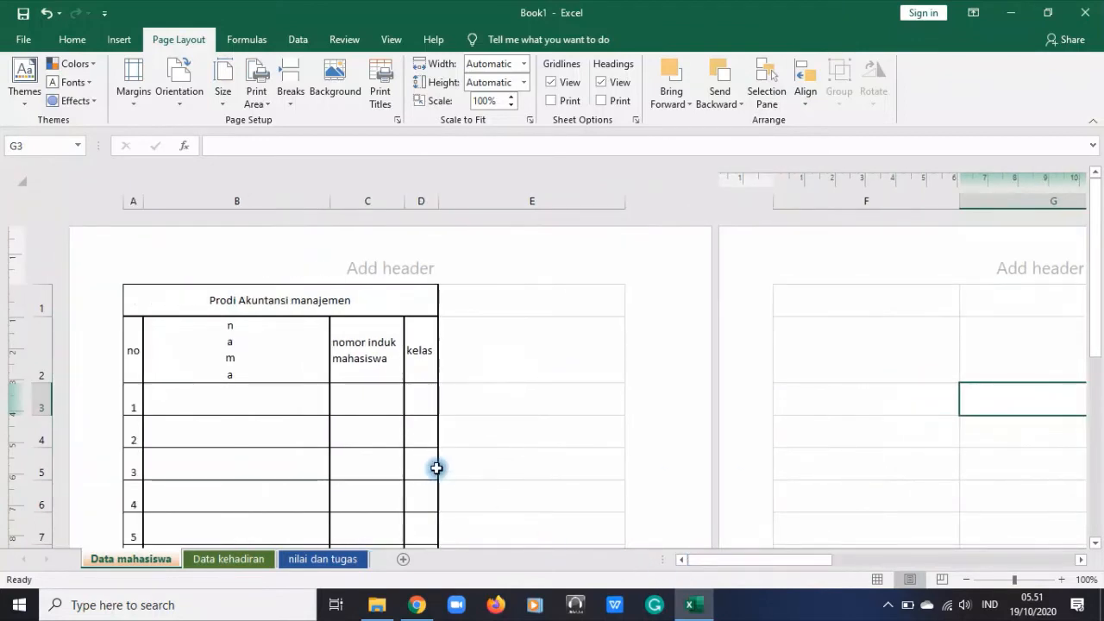
scroll(462, 401, down, 2)
scroll(463, 399, up, 2)
Set the page orientation to landscape and the paper size to A4
click(180, 81)
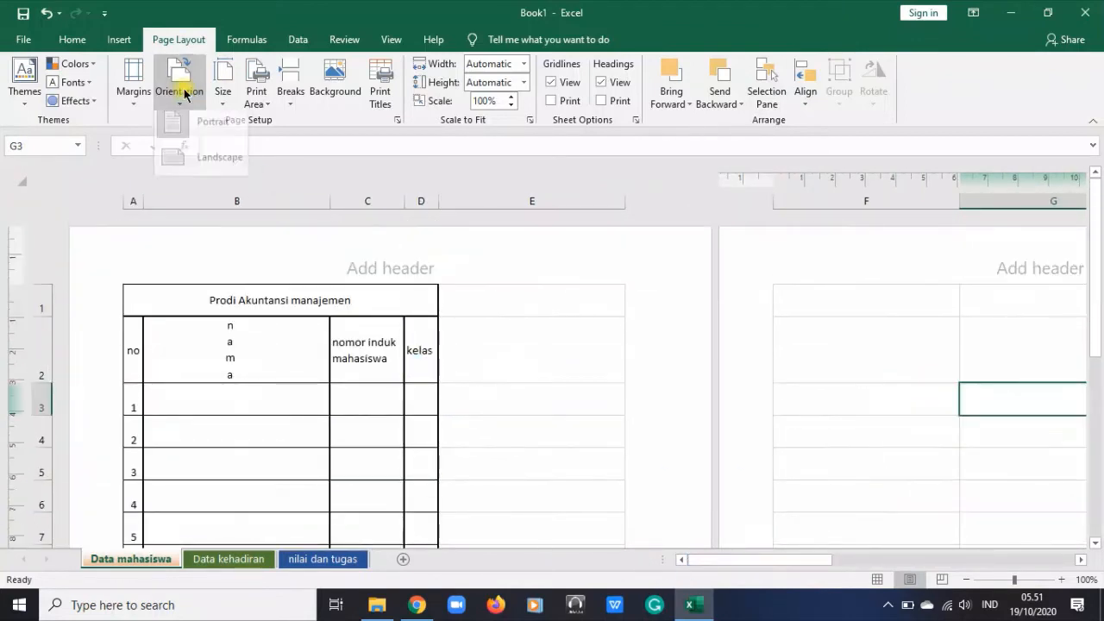
click(188, 167)
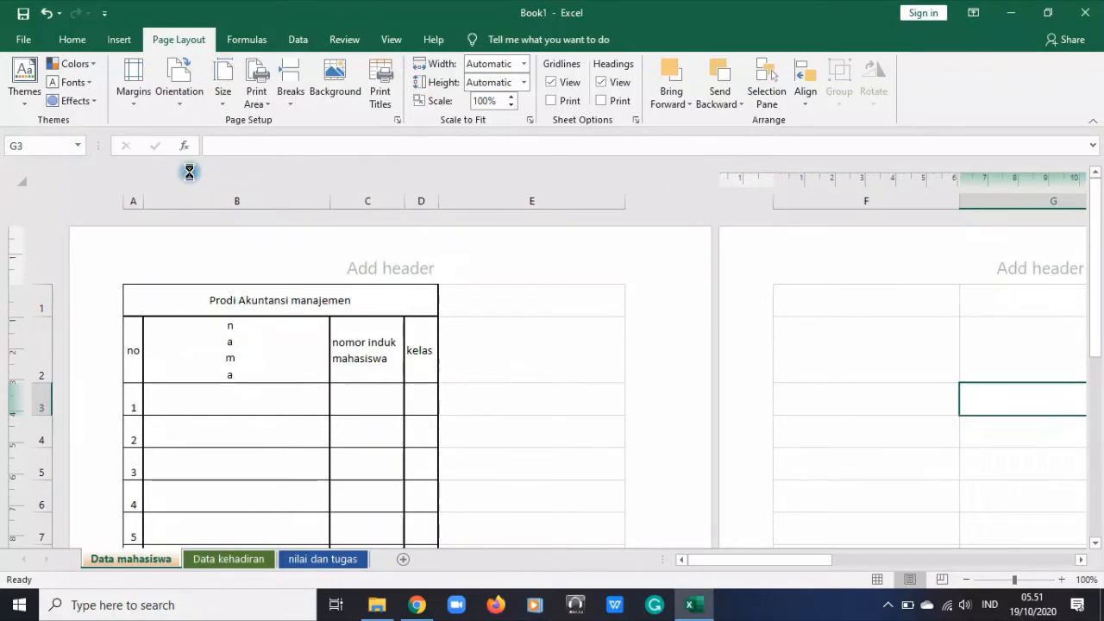
click(124, 102)
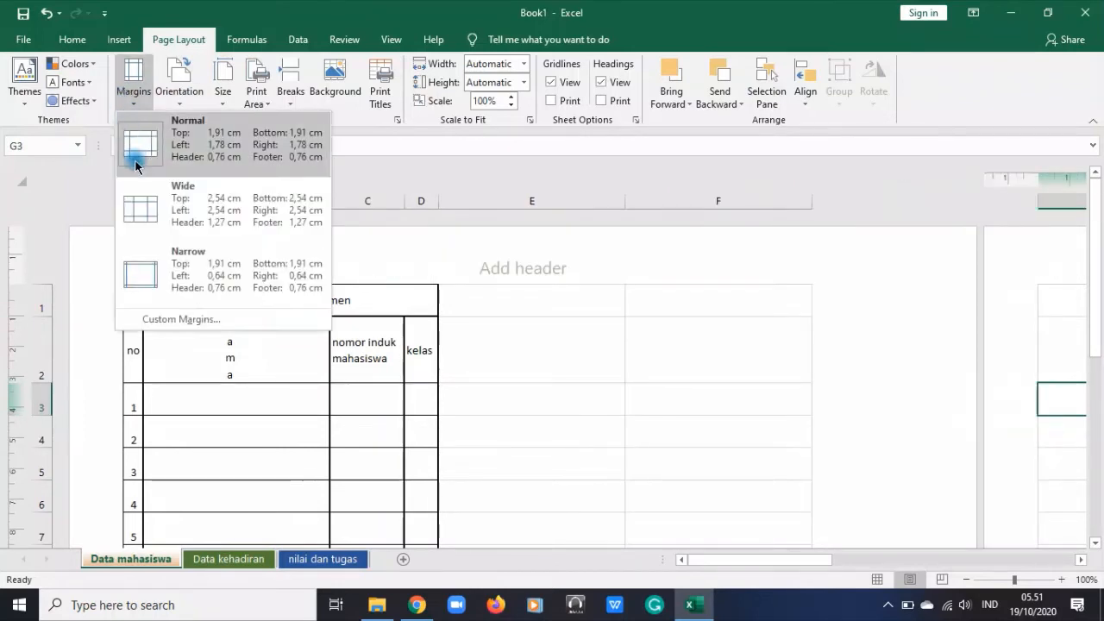
click(223, 87)
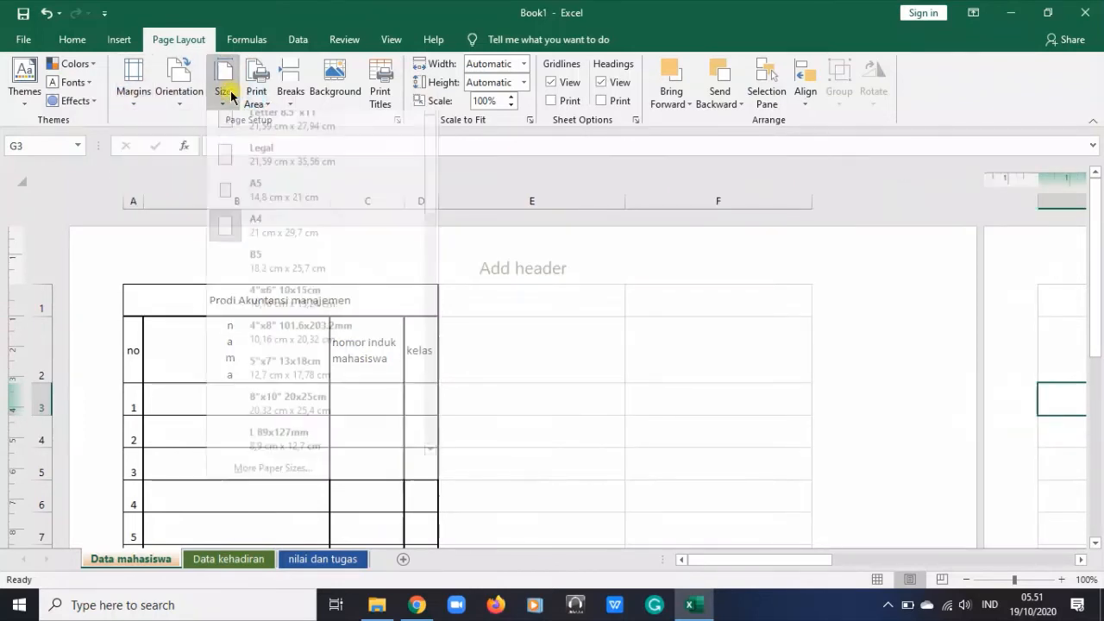
click(286, 244)
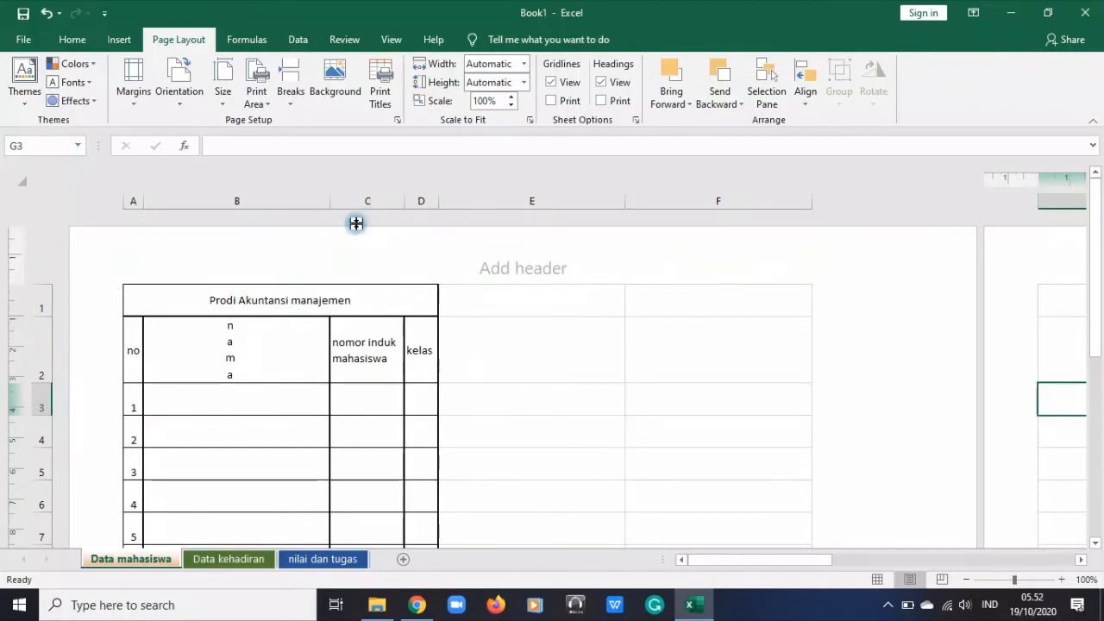
Look at the margin presets and examine how the student table is divided over the landscape pages and where free space remains
click(134, 91)
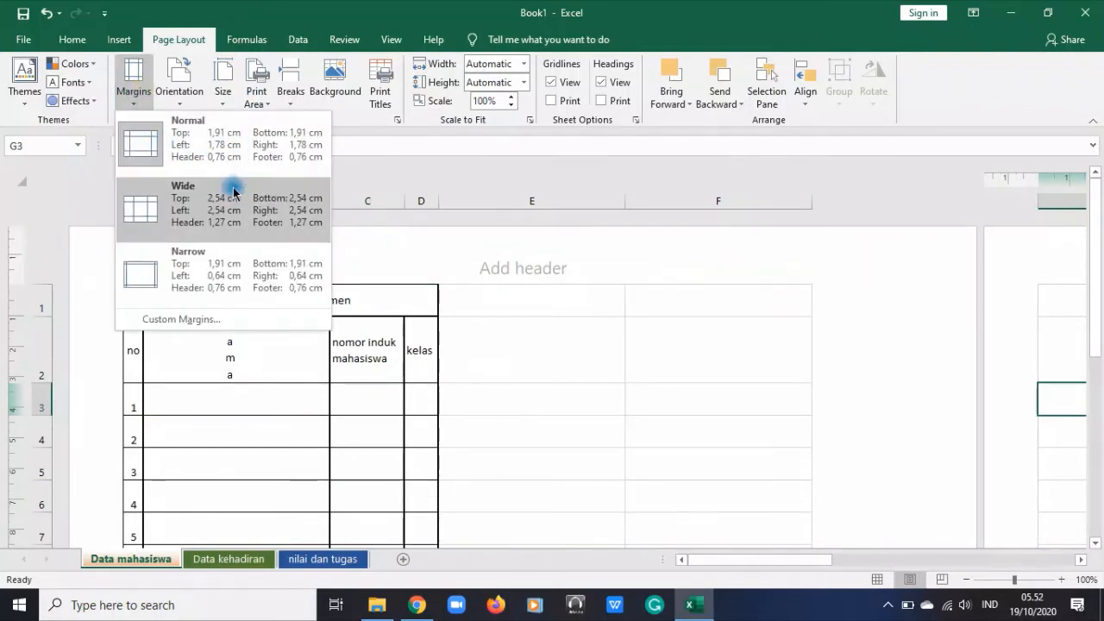
click(596, 316)
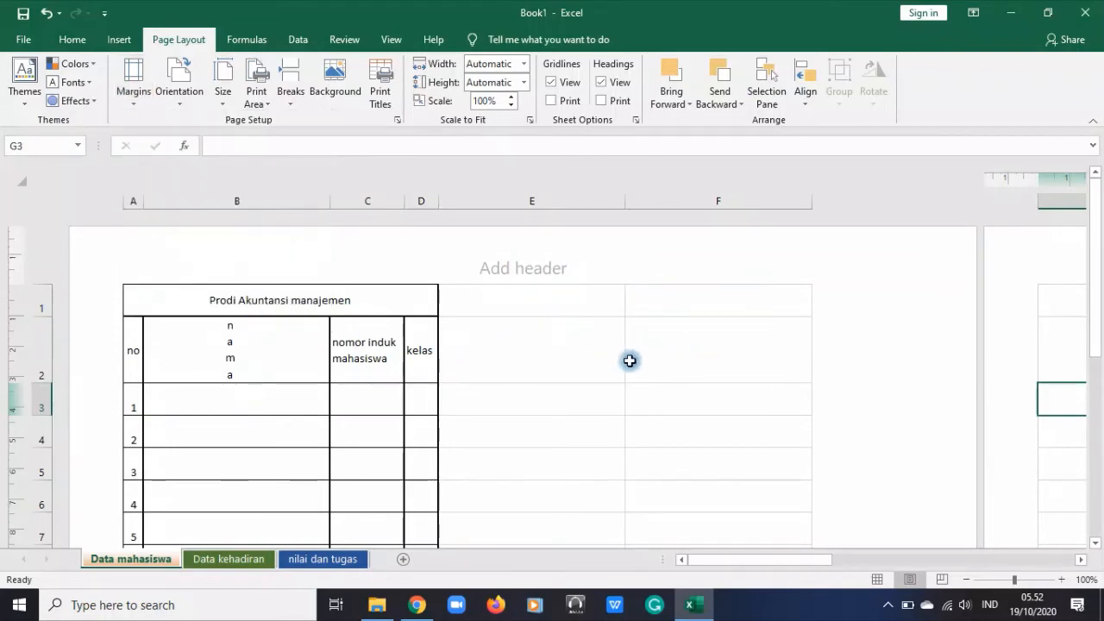
scroll(813, 359, down, 5)
scroll(813, 362, up, 7)
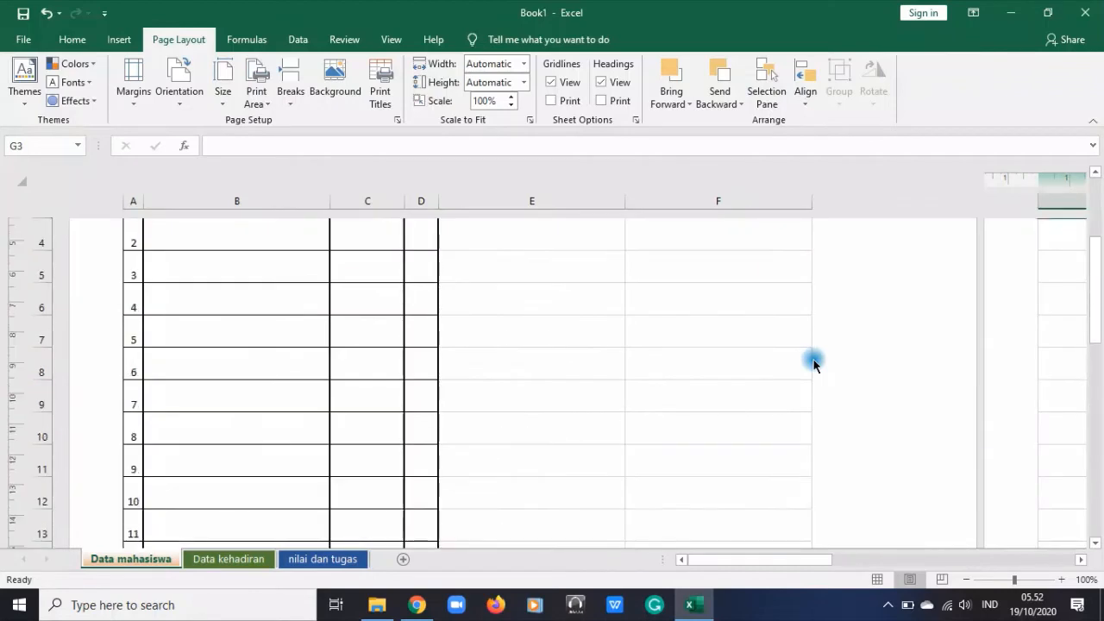
scroll(813, 363, down, 5)
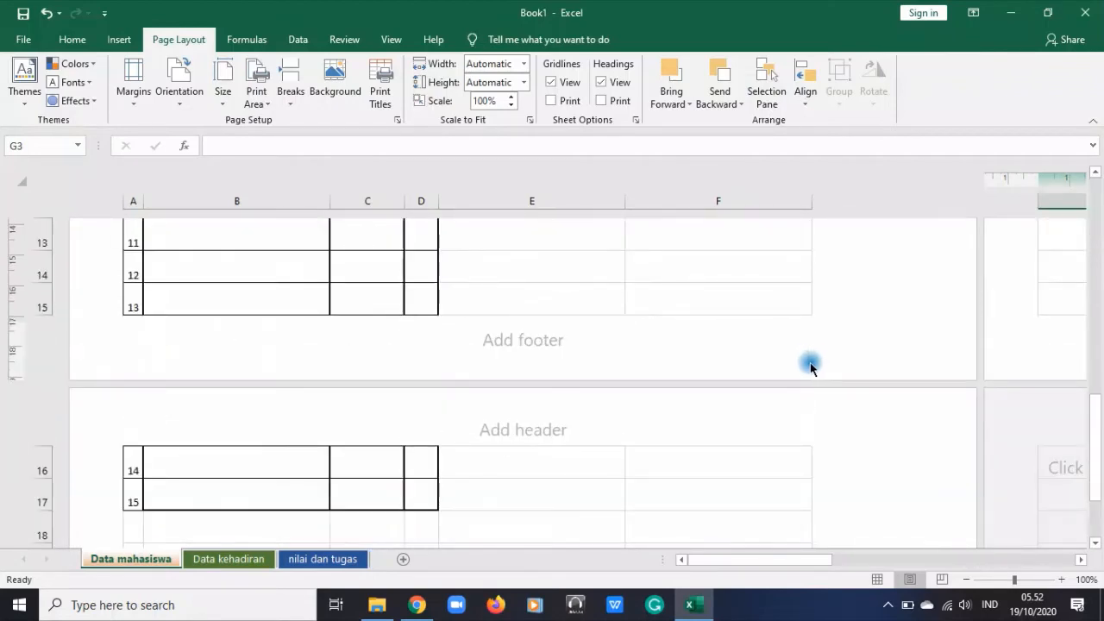
scroll(810, 363, up, 4)
scroll(809, 363, down, 4)
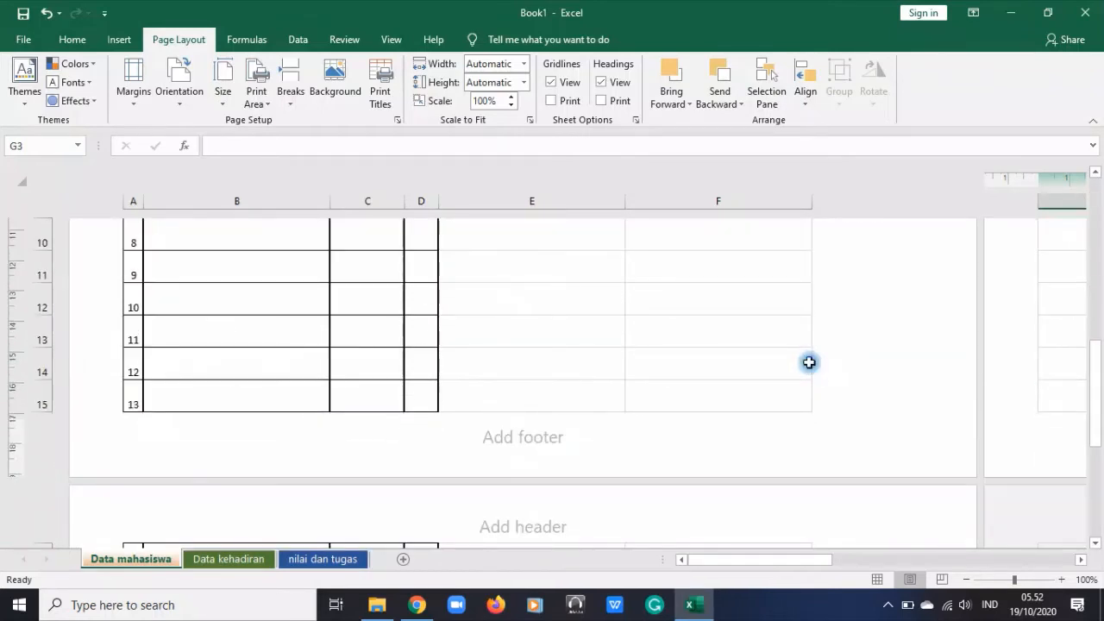
scroll(809, 362, up, 4)
scroll(405, 315, down, 7)
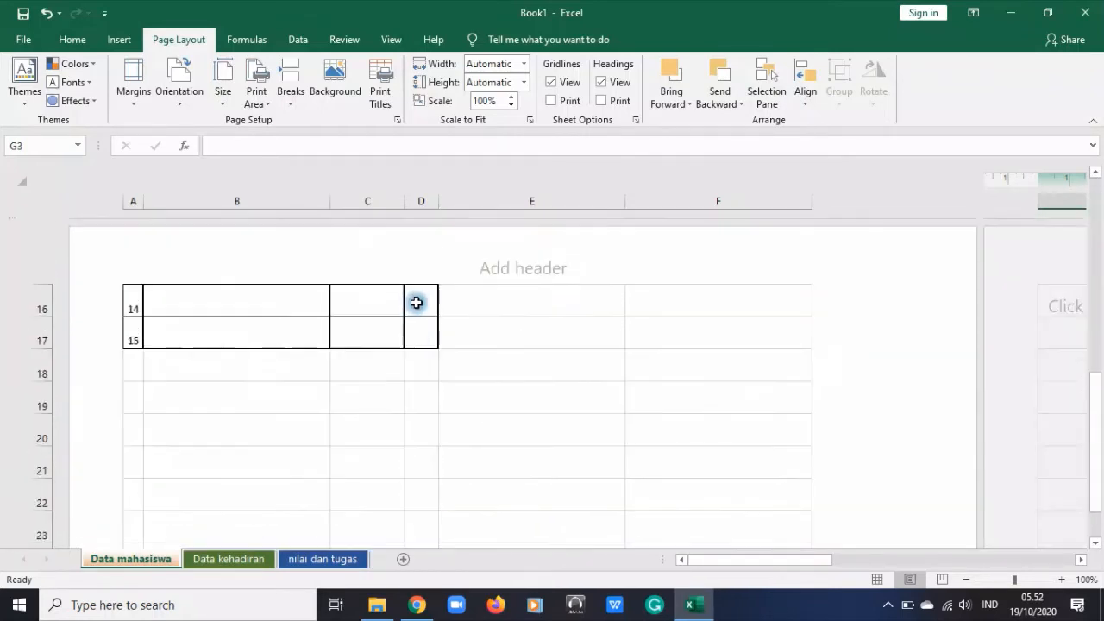
scroll(417, 301, up, 3)
scroll(405, 414, down, 1)
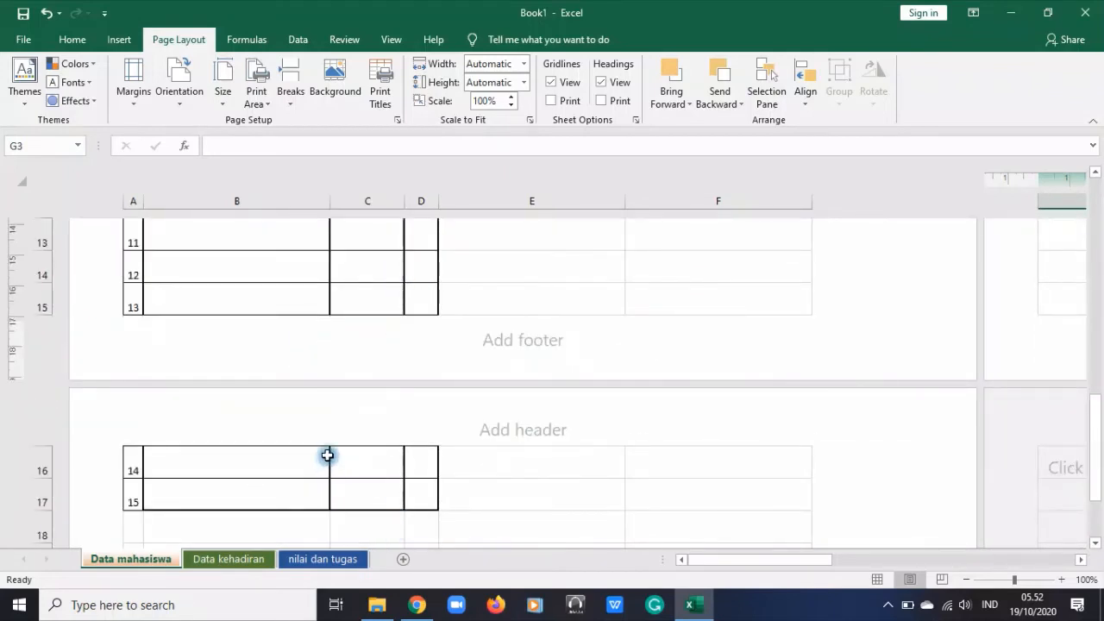
drag(328, 456, 338, 496)
scroll(423, 490, up, 5)
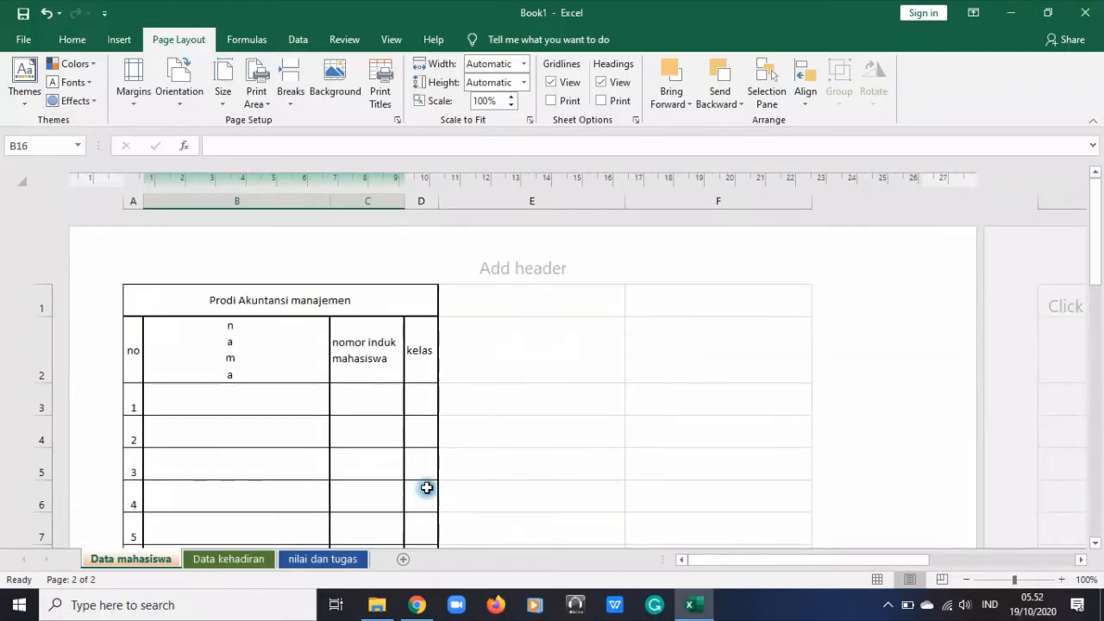
click(539, 305)
drag(539, 305, 744, 500)
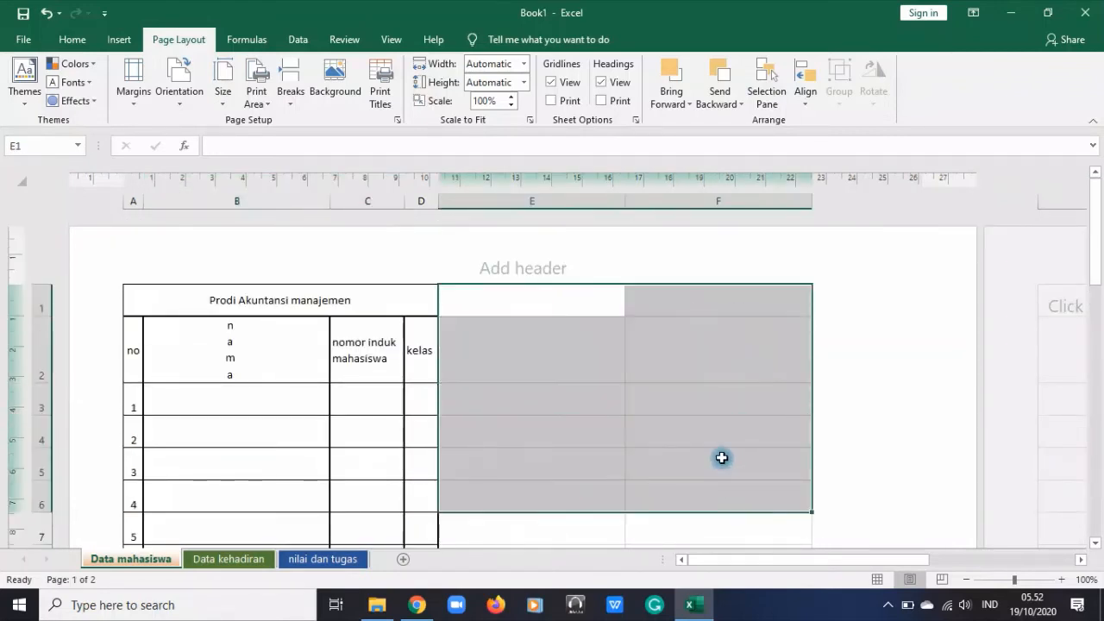
Widen the "no" column of the student table
click(604, 404)
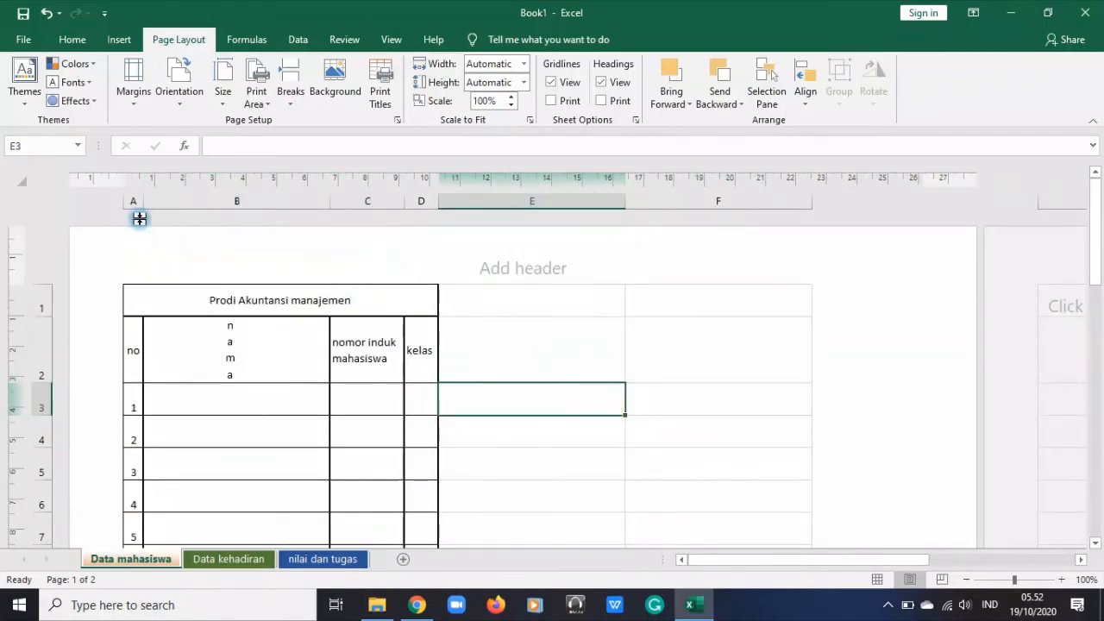
drag(144, 201, 172, 204)
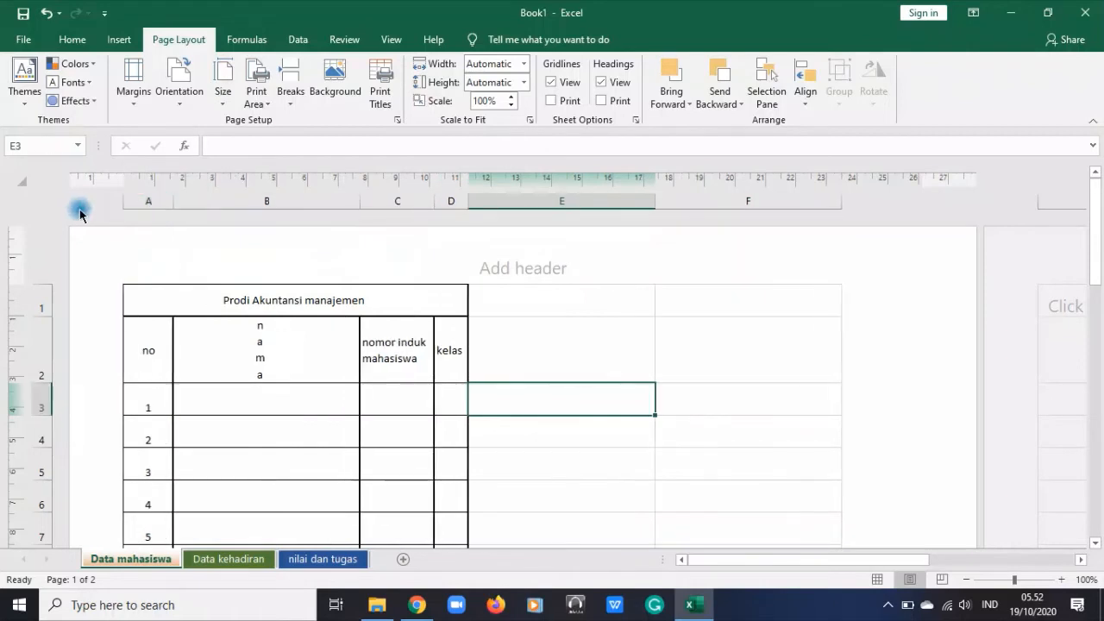
Try to set a single row height for the entire "Data mahasiswa" worksheet
click(22, 184)
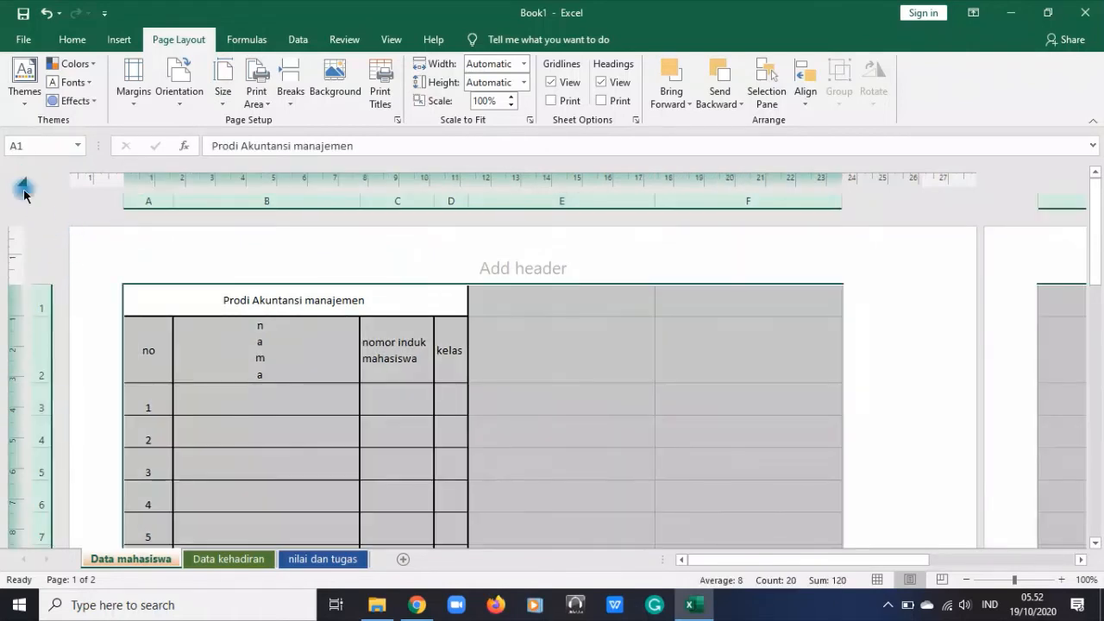
click(72, 40)
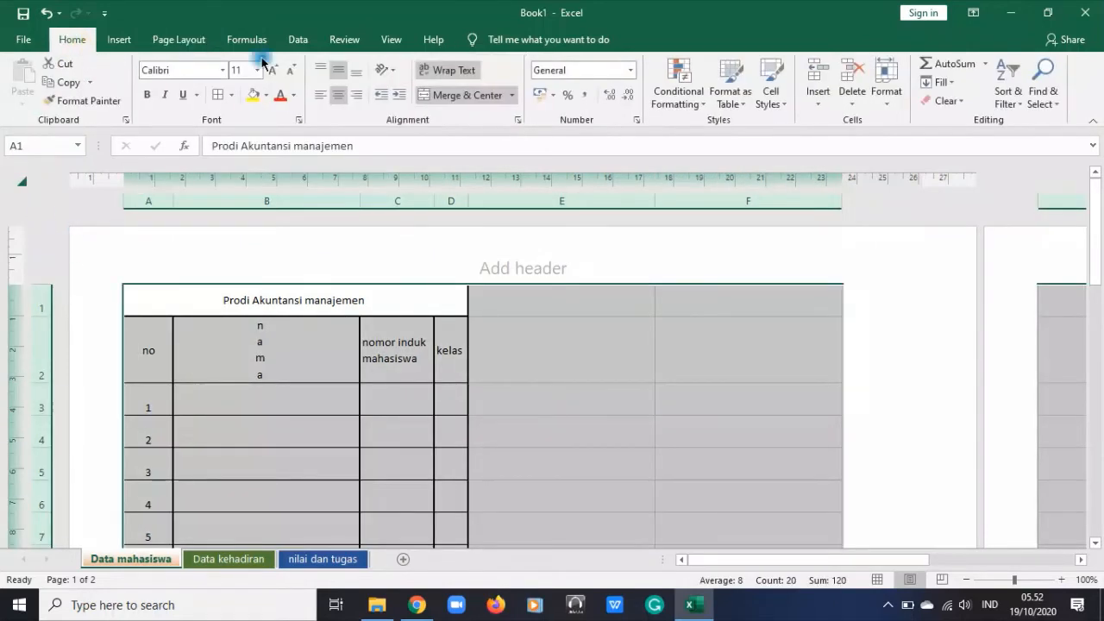
click(889, 86)
click(918, 148)
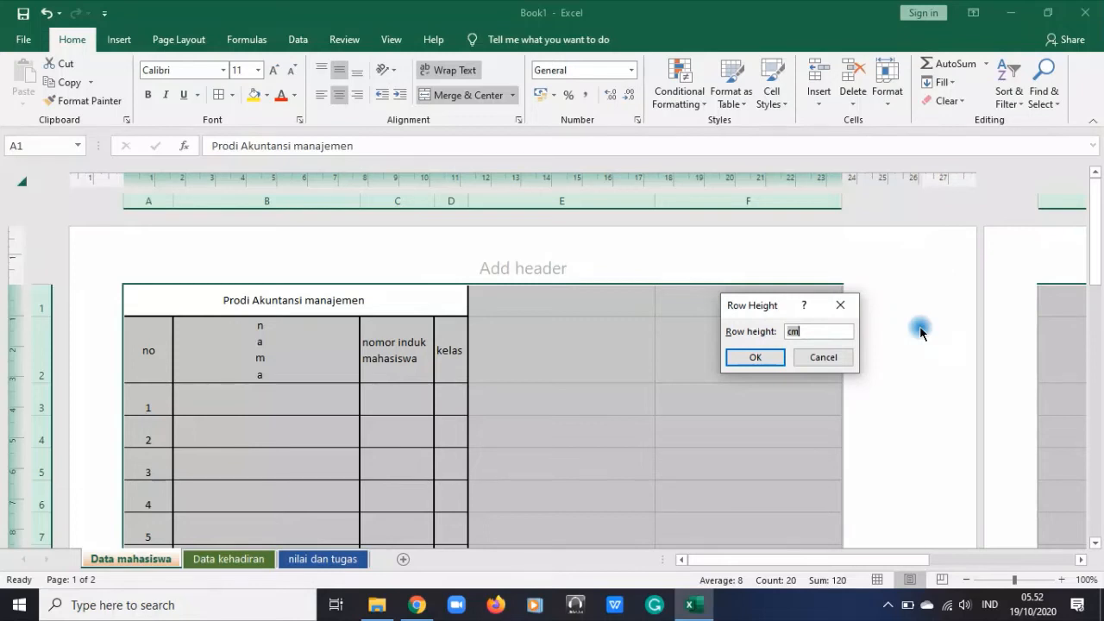
key(Return)
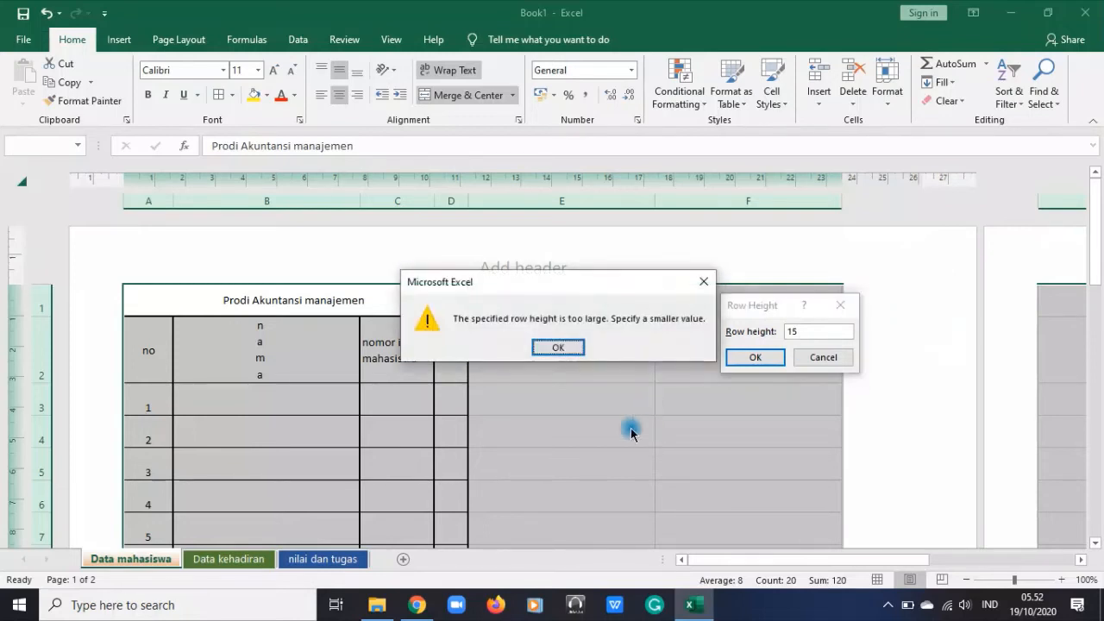
click(558, 349)
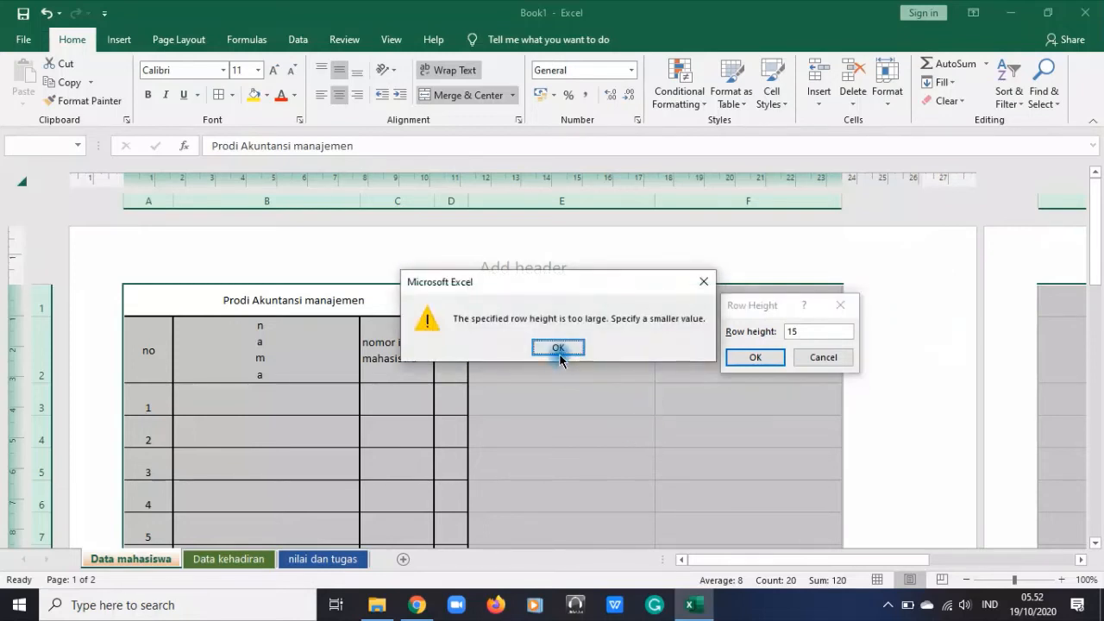
click(834, 357)
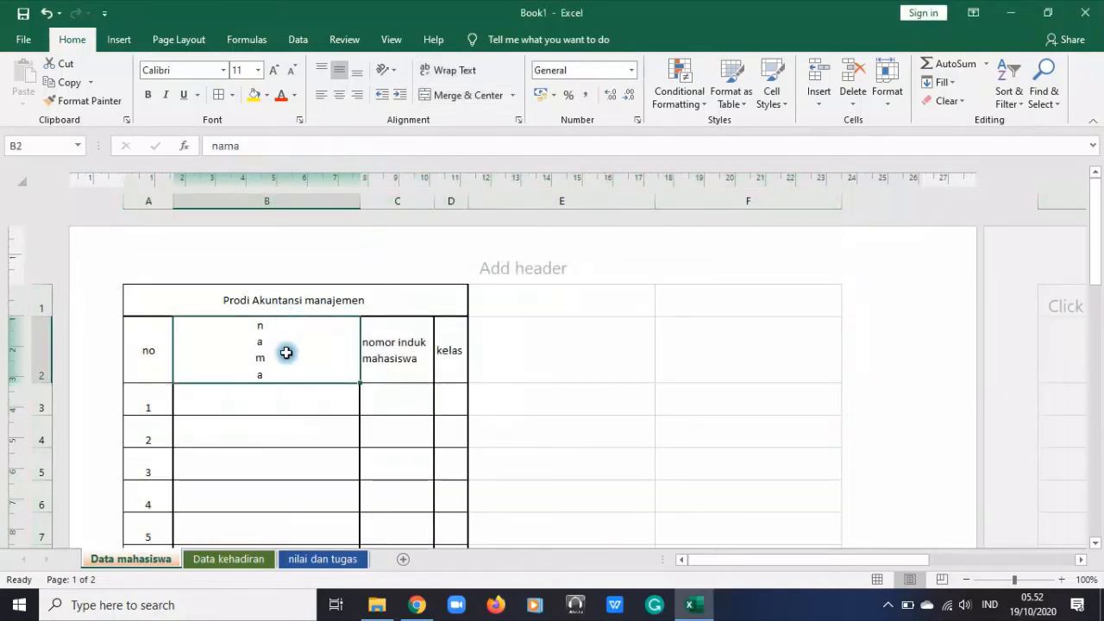
Turn off vertical text for the "nama" header in B2
click(392, 68)
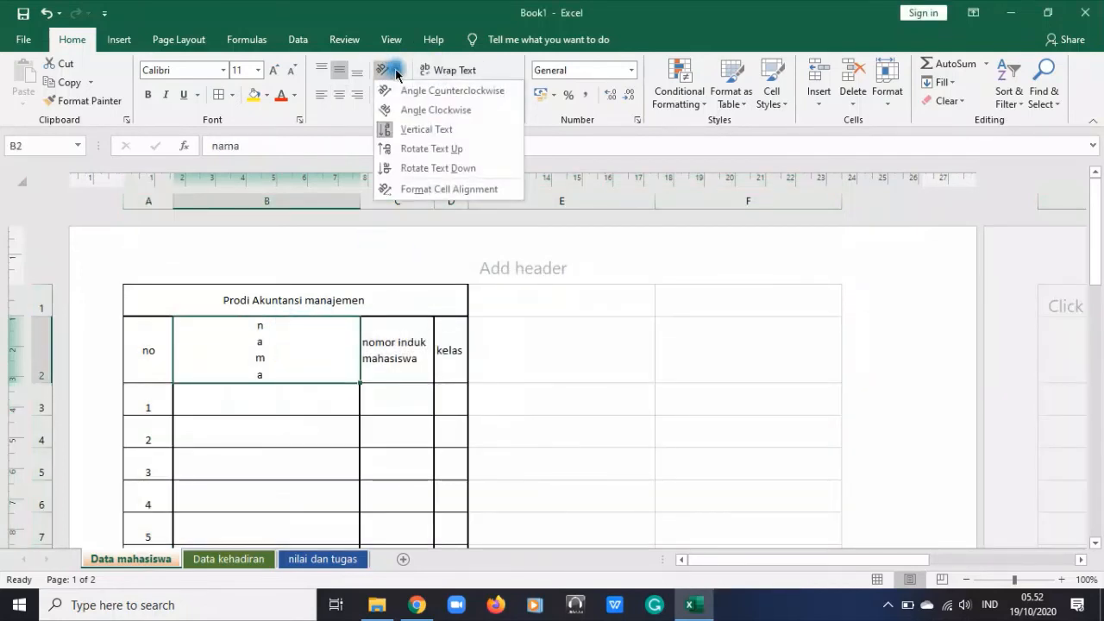
click(418, 129)
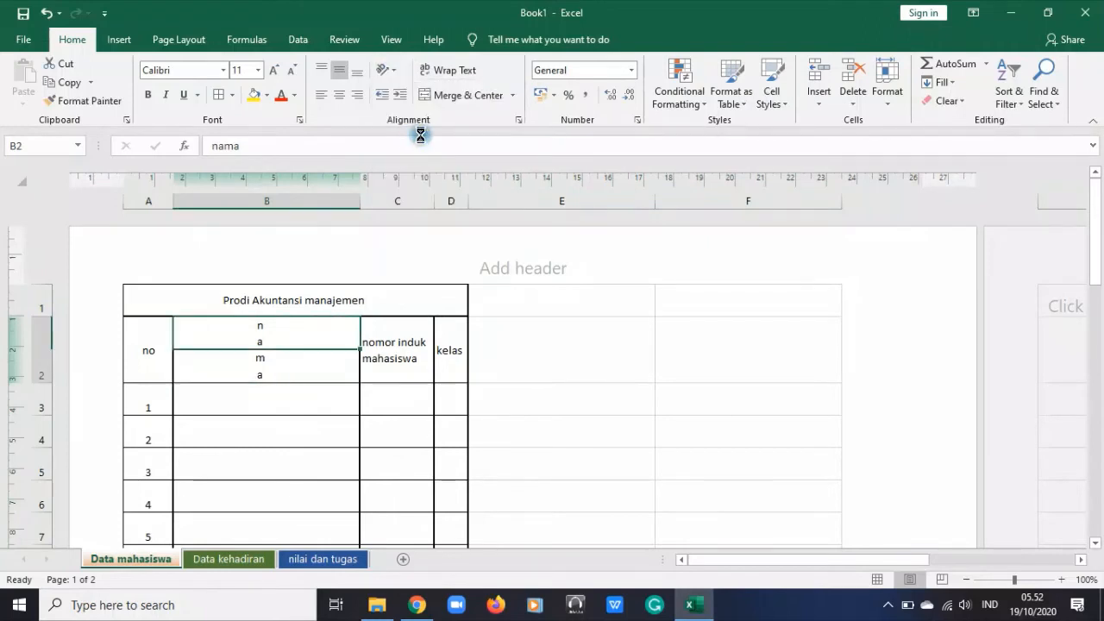
Set one smaller, uniform row height for all rows of the "Data mahasiswa" worksheet
click(21, 179)
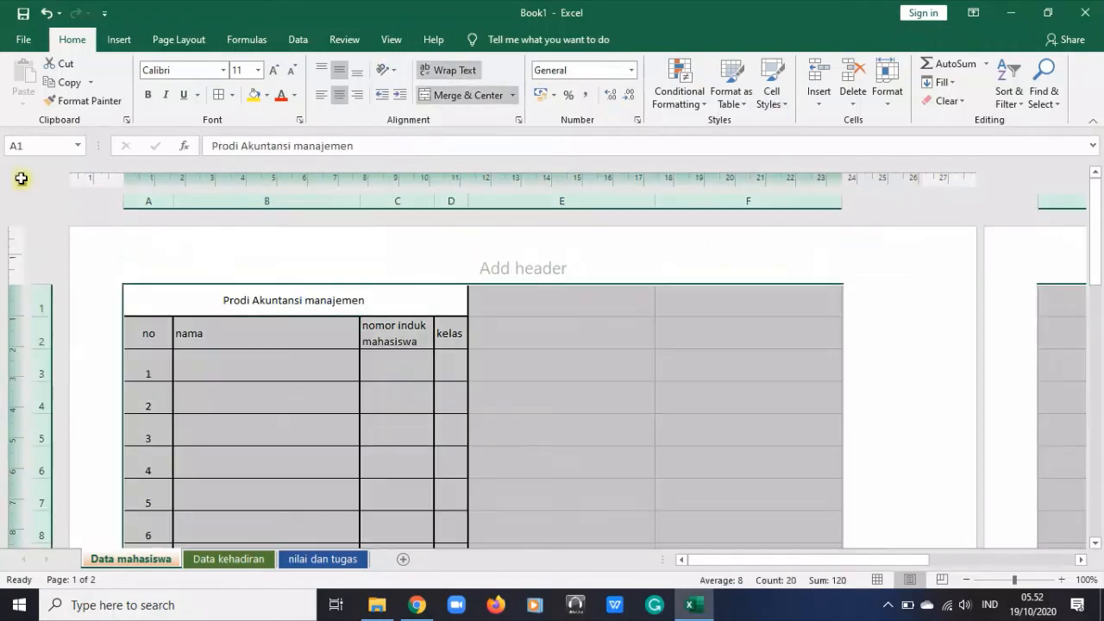
click(887, 89)
click(901, 141)
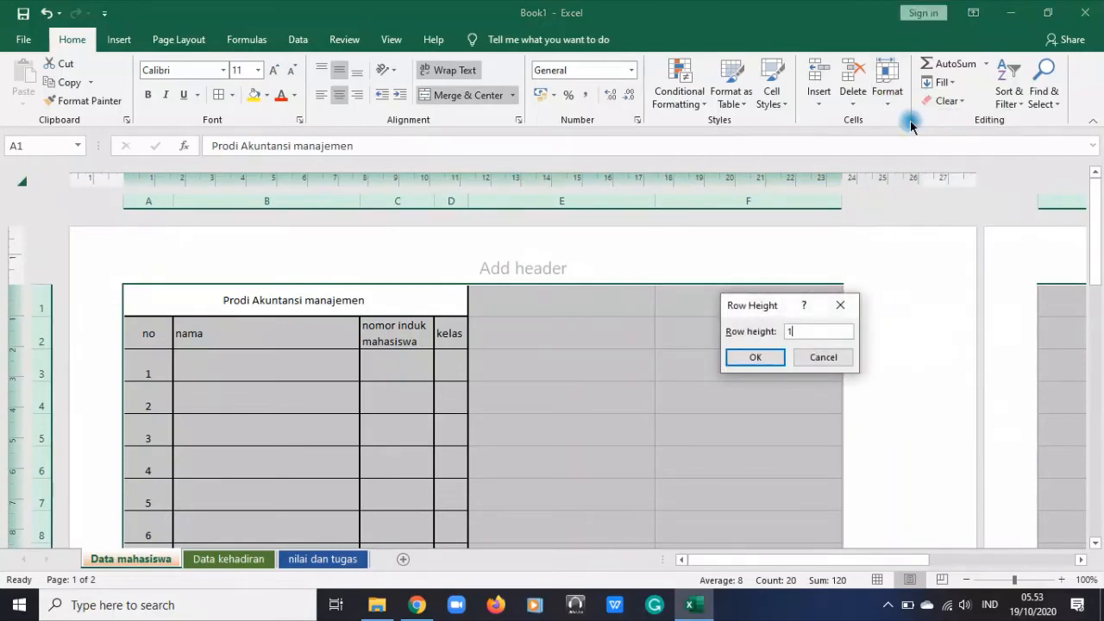
key(Return)
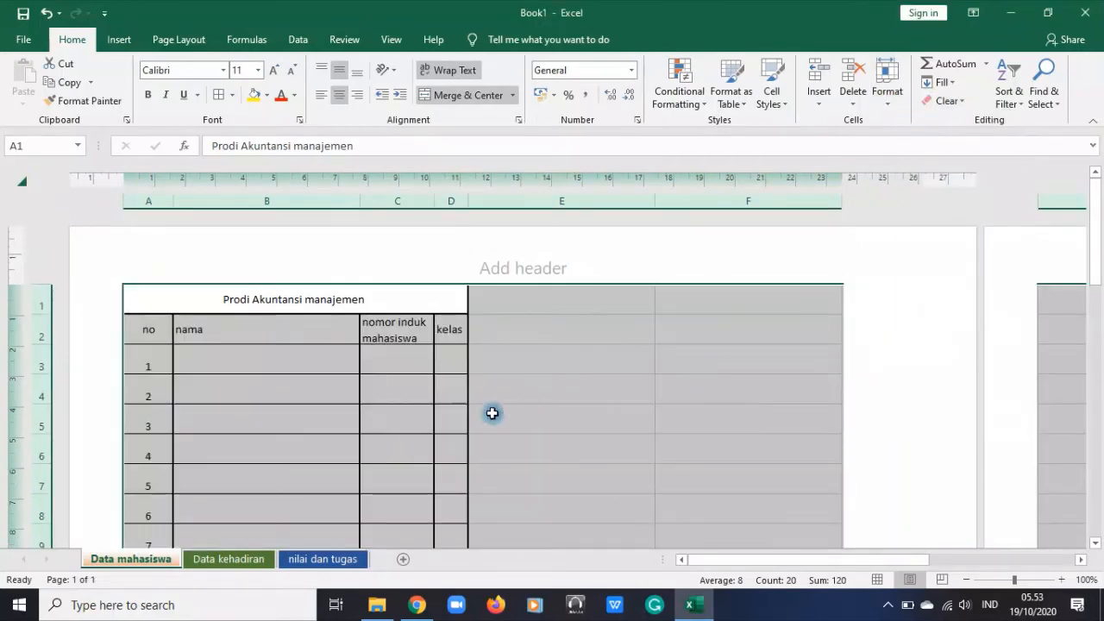
scroll(492, 411, down, 10)
scroll(493, 414, up, 4)
scroll(494, 414, up, 5)
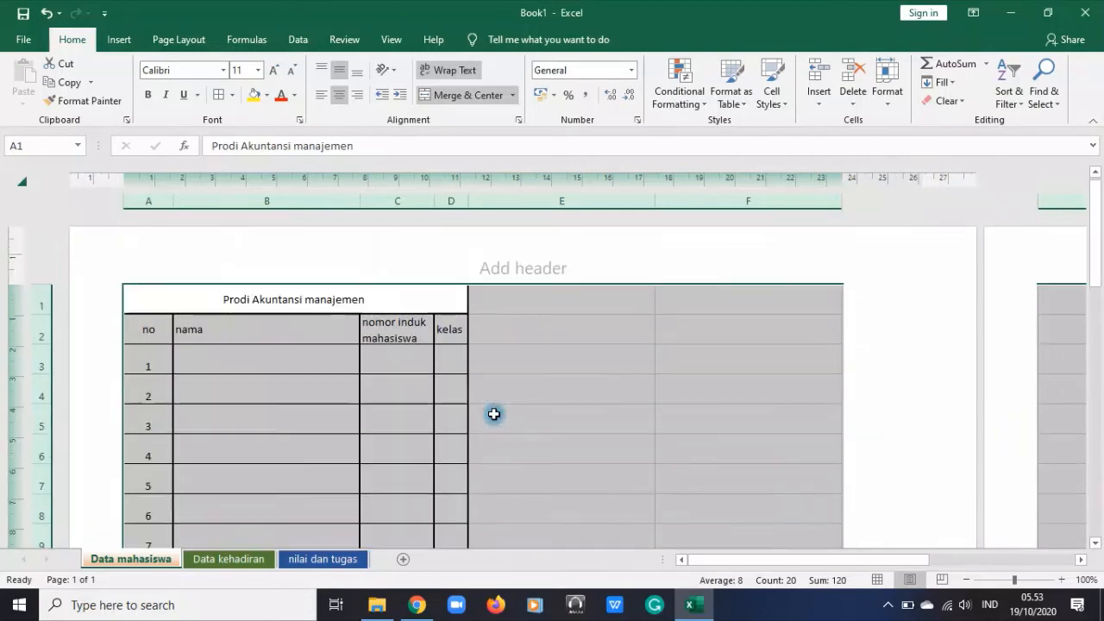
click(589, 394)
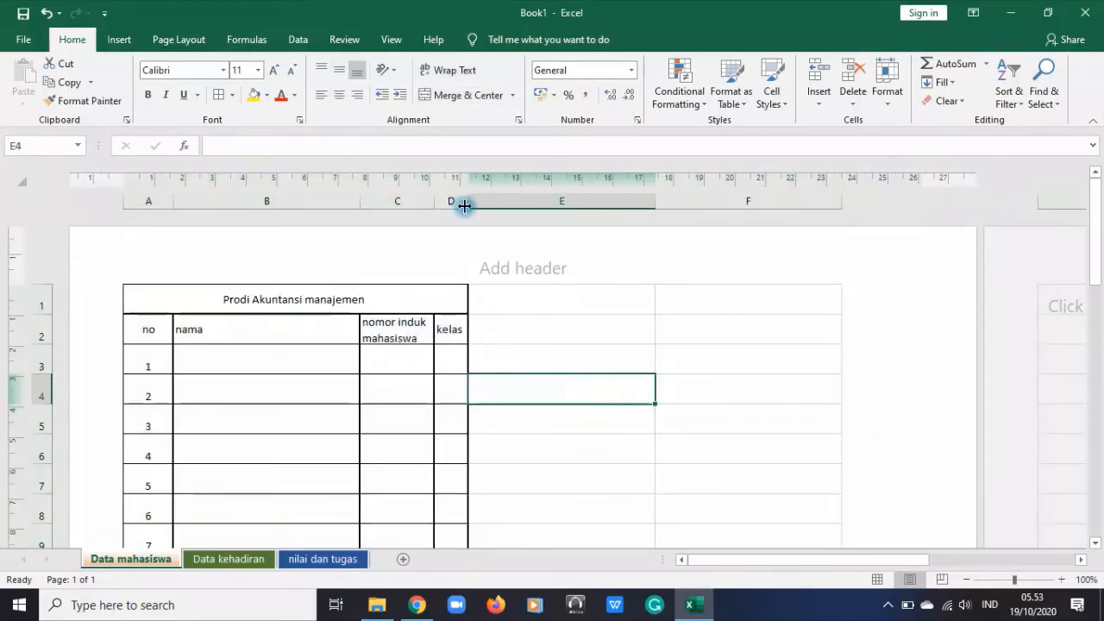
Widen the "kelas" and "nomor induk mahasiswa" columns so the student table covers more of the landscape page
drag(464, 205, 601, 207)
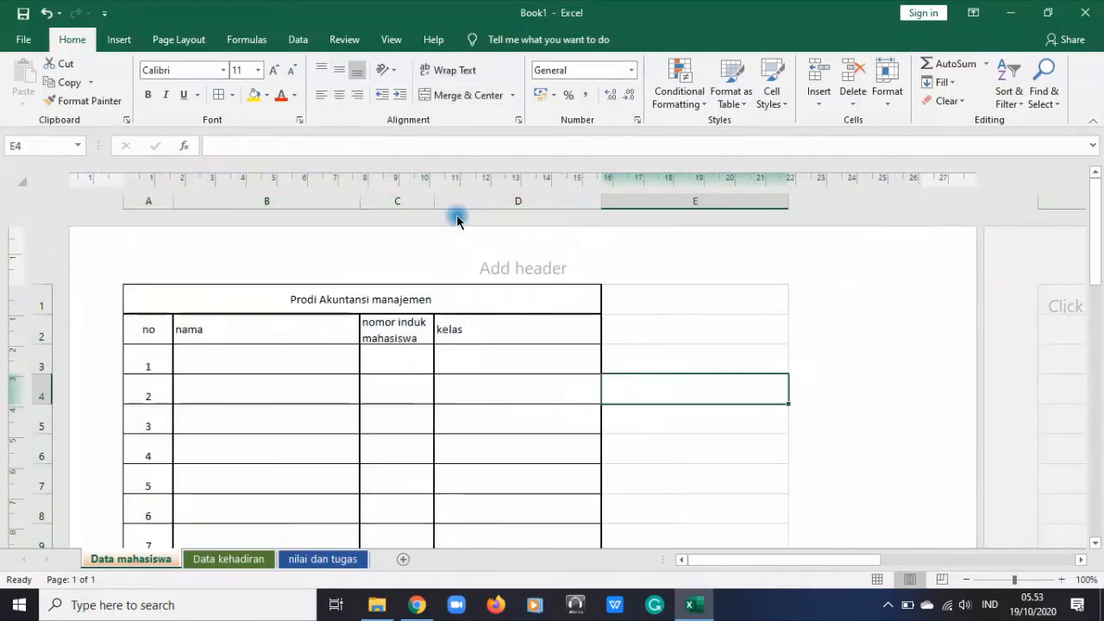
drag(441, 204, 486, 217)
click(712, 278)
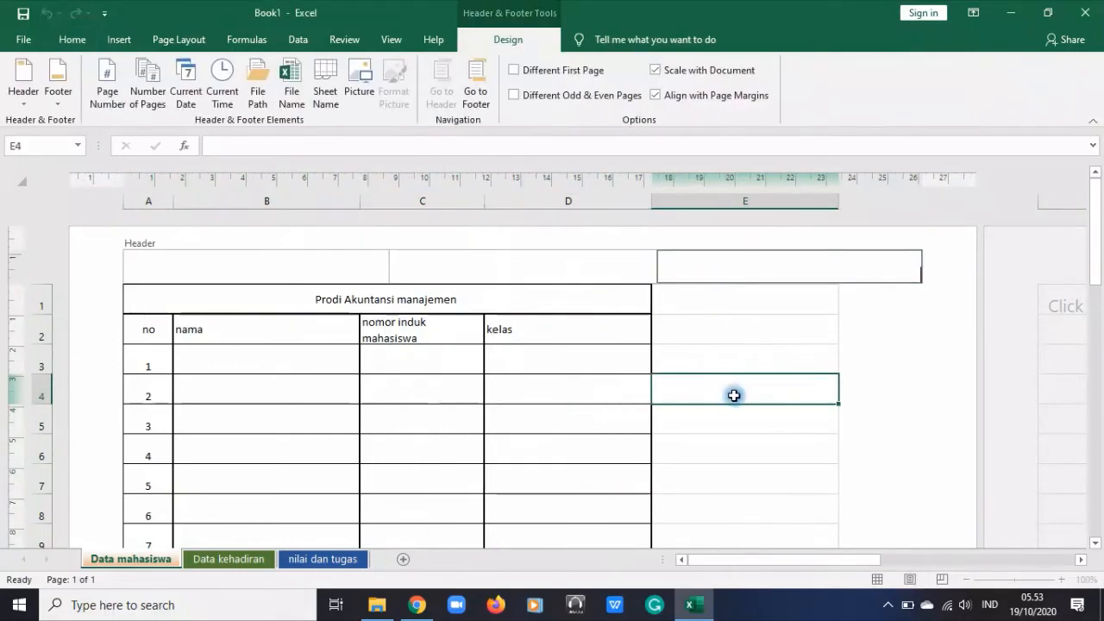
click(537, 414)
Examine how the student table's rows and columns fit on the first landscape page
scroll(668, 426, down, 6)
scroll(668, 426, up, 7)
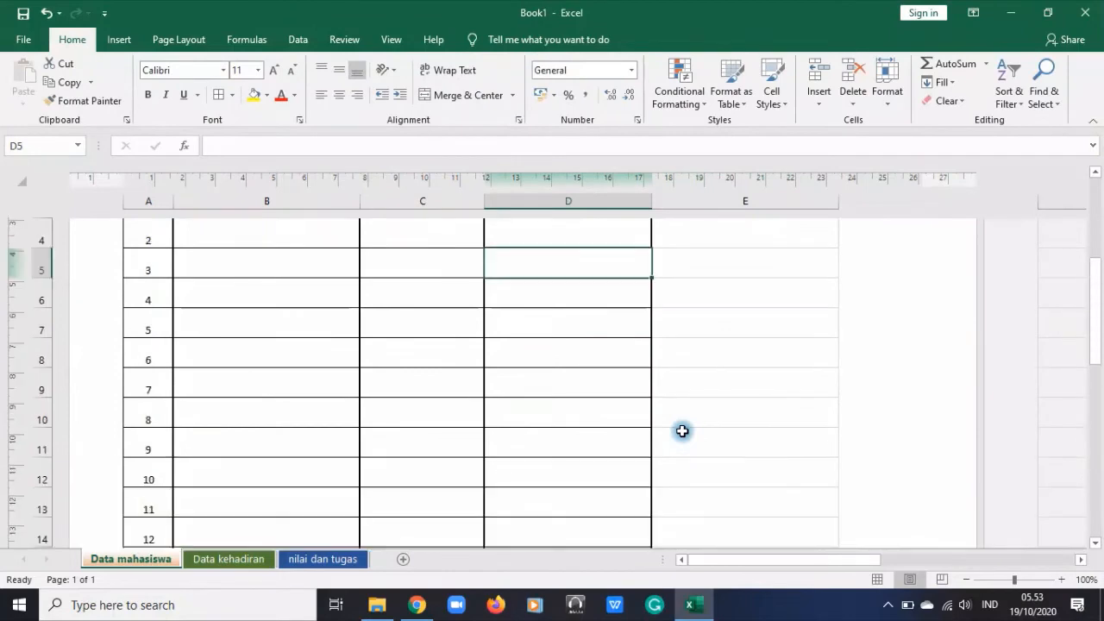
drag(830, 564, 721, 567)
scroll(609, 391, down, 6)
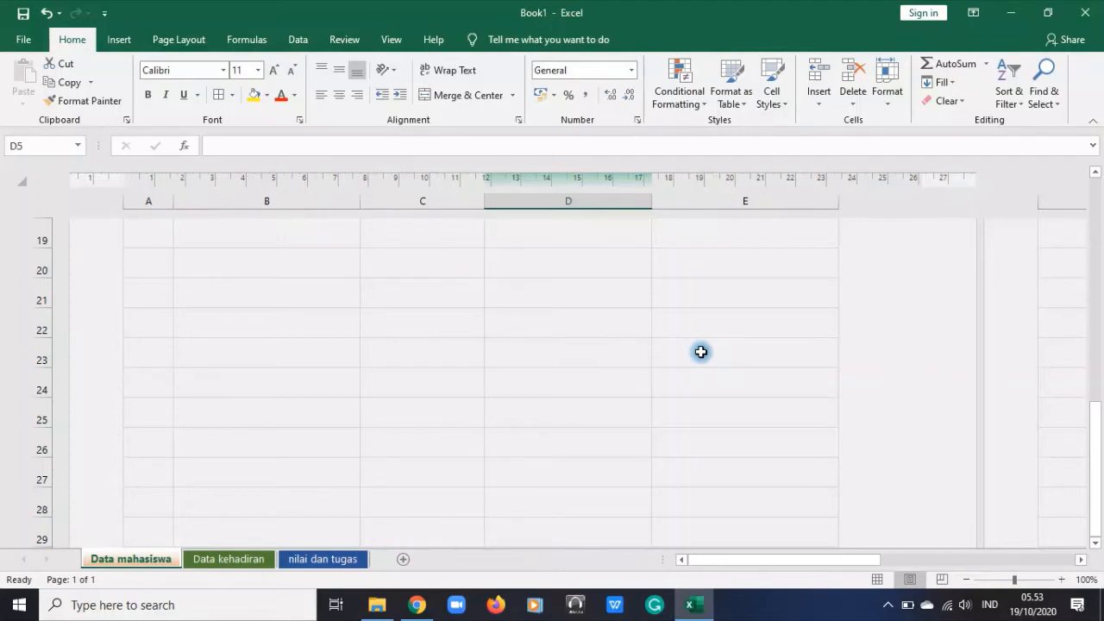
scroll(615, 399, up, 5)
scroll(453, 387, down, 5)
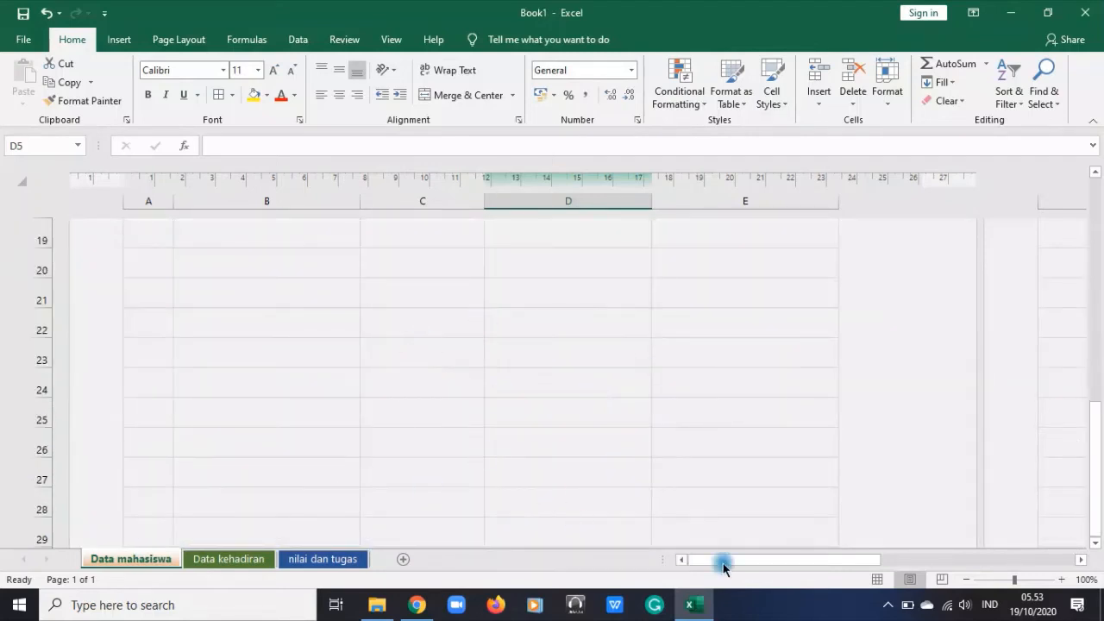
scroll(633, 509, up, 7)
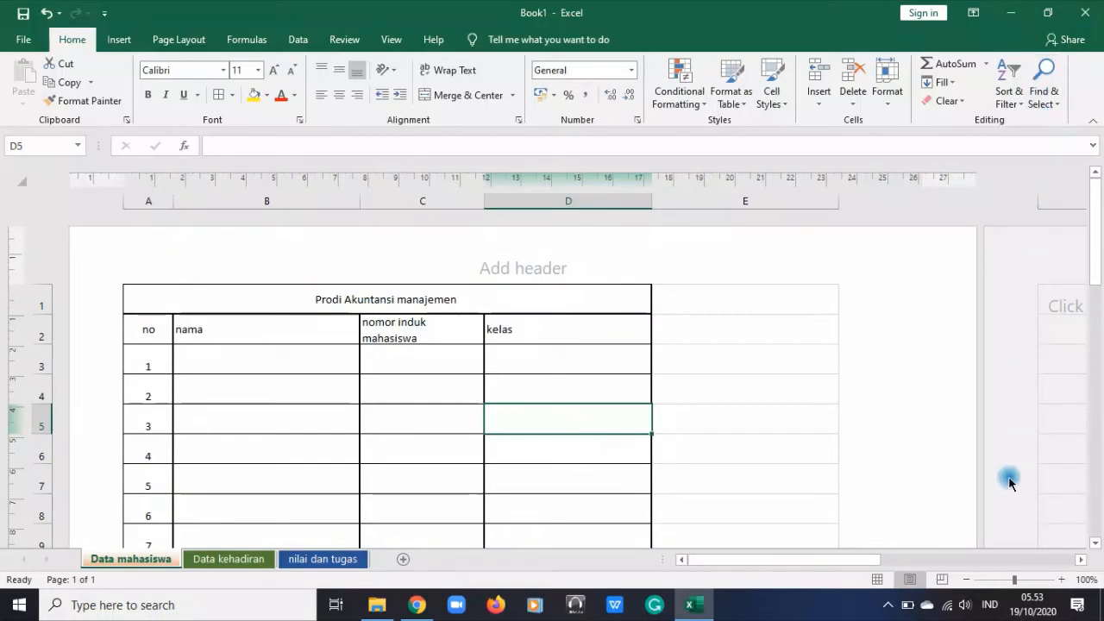
Look at the print area options and the print titles settings in the page setup
click(182, 38)
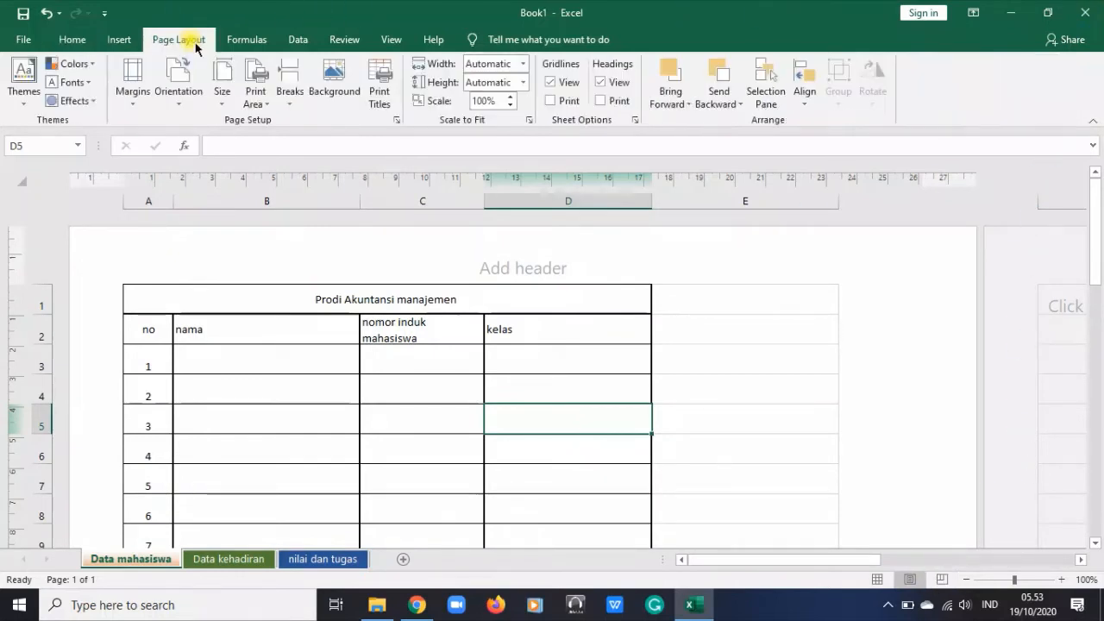
click(267, 105)
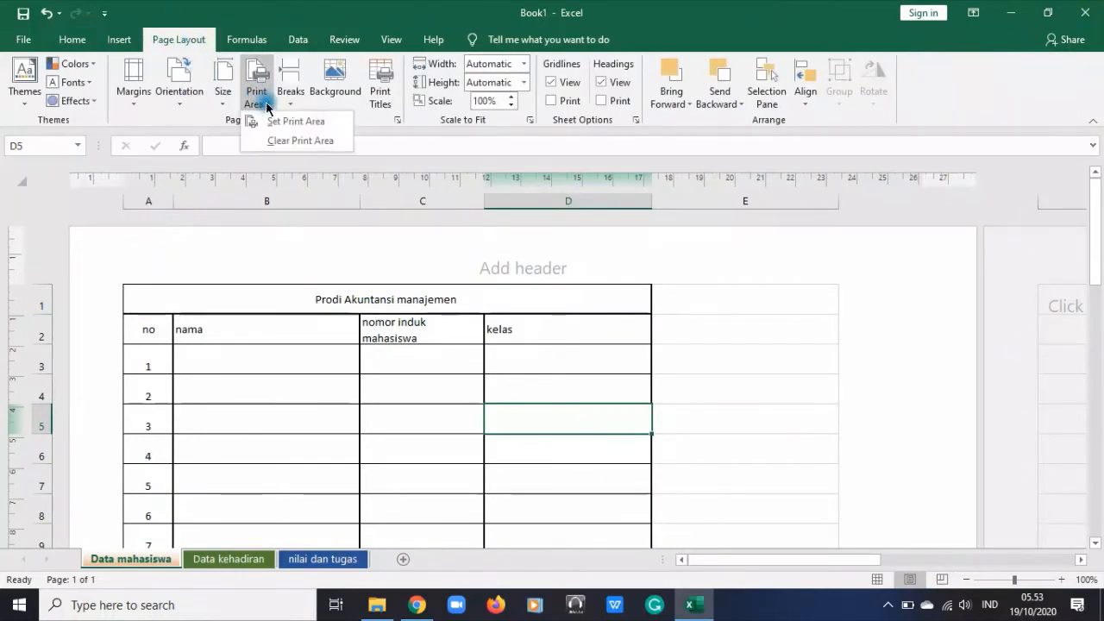
click(645, 298)
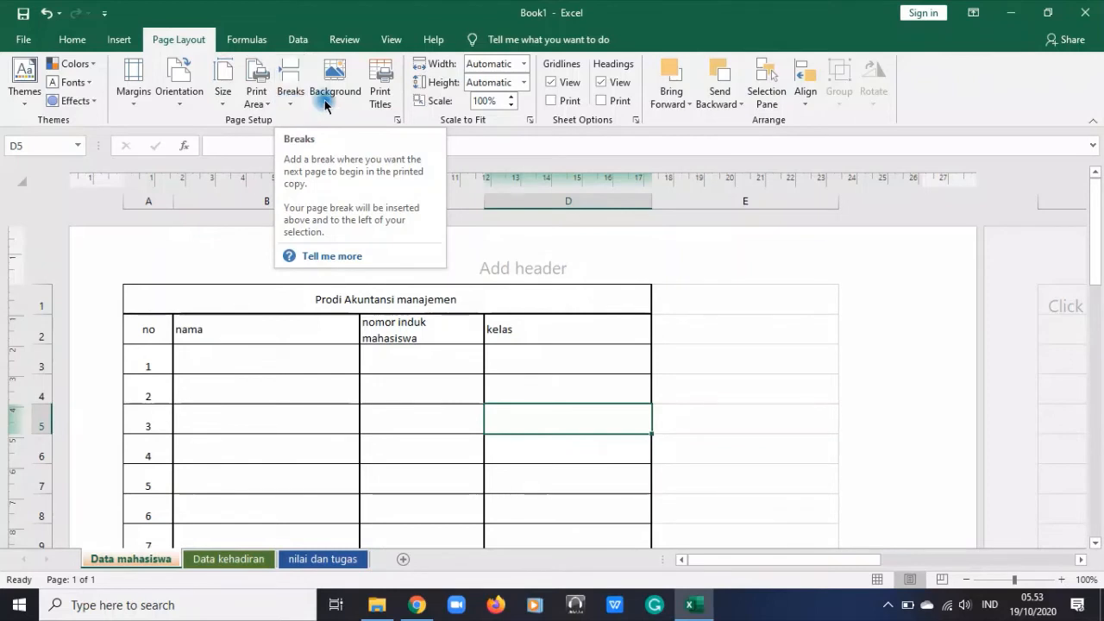
drag(776, 330, 801, 518)
click(375, 100)
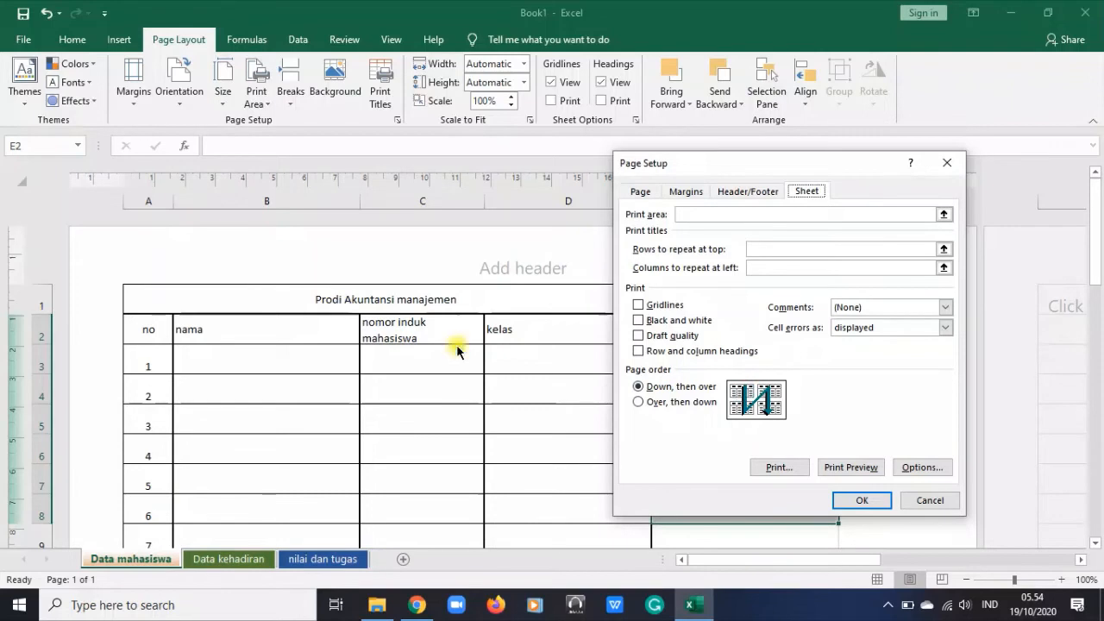
click(929, 500)
Try the "Over, then down" page order in the page setup
scroll(456, 333, down, 7)
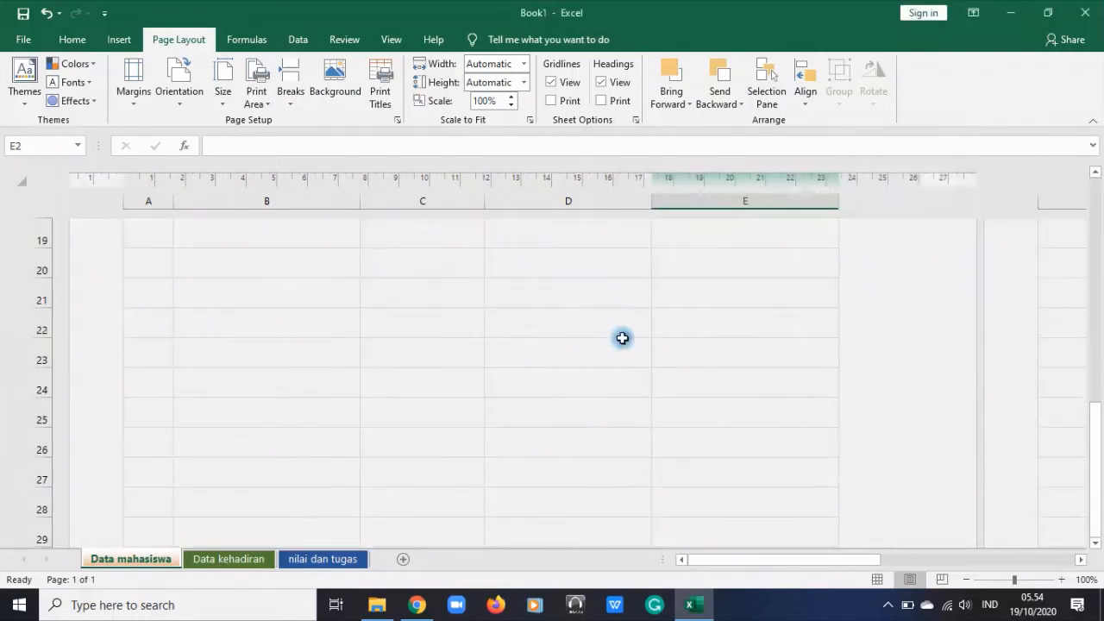
scroll(623, 337, up, 2)
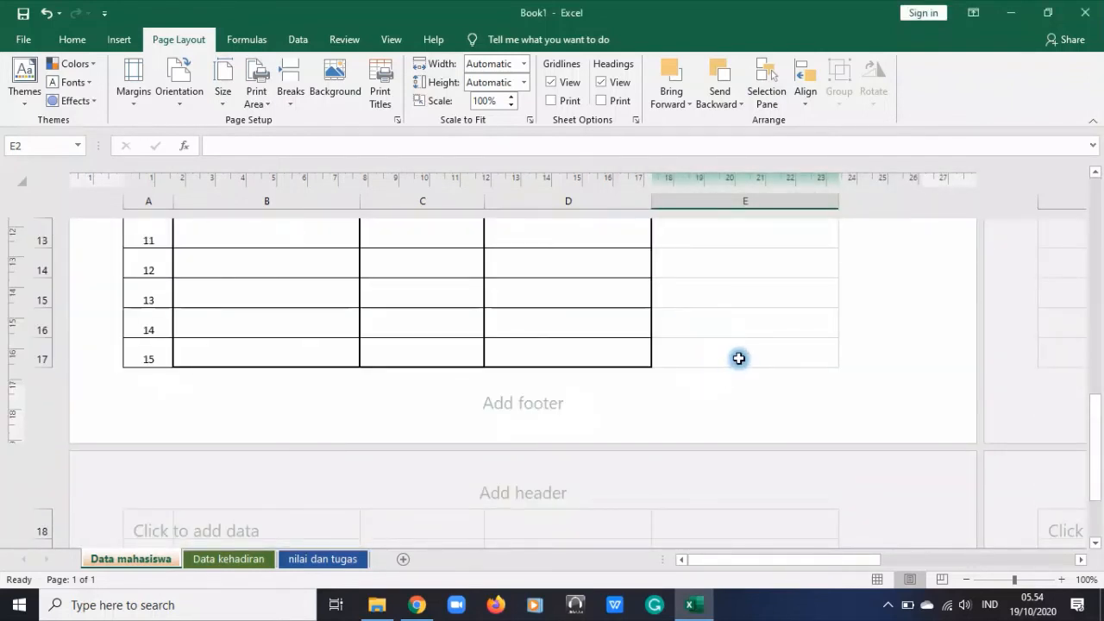
scroll(739, 358, down, 5)
scroll(656, 259, up, 9)
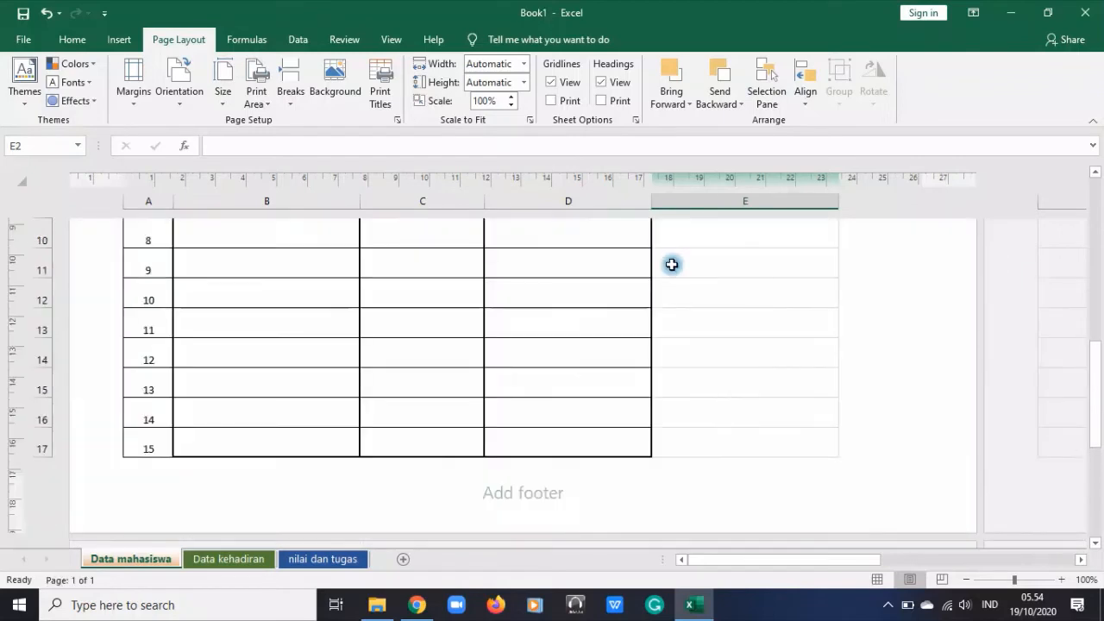
click(380, 91)
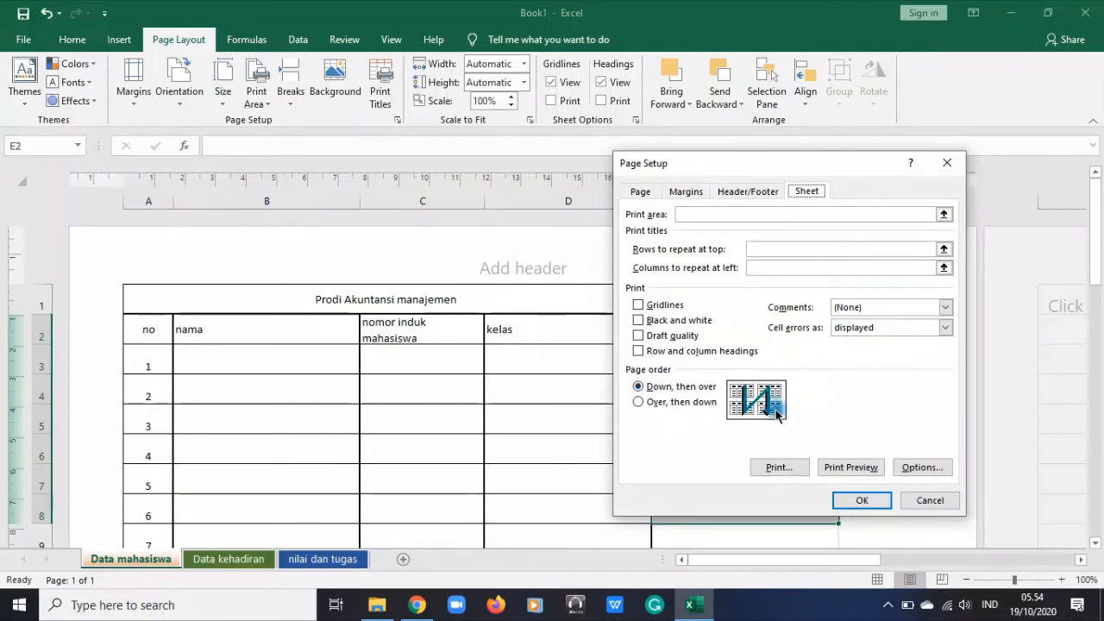
click(661, 405)
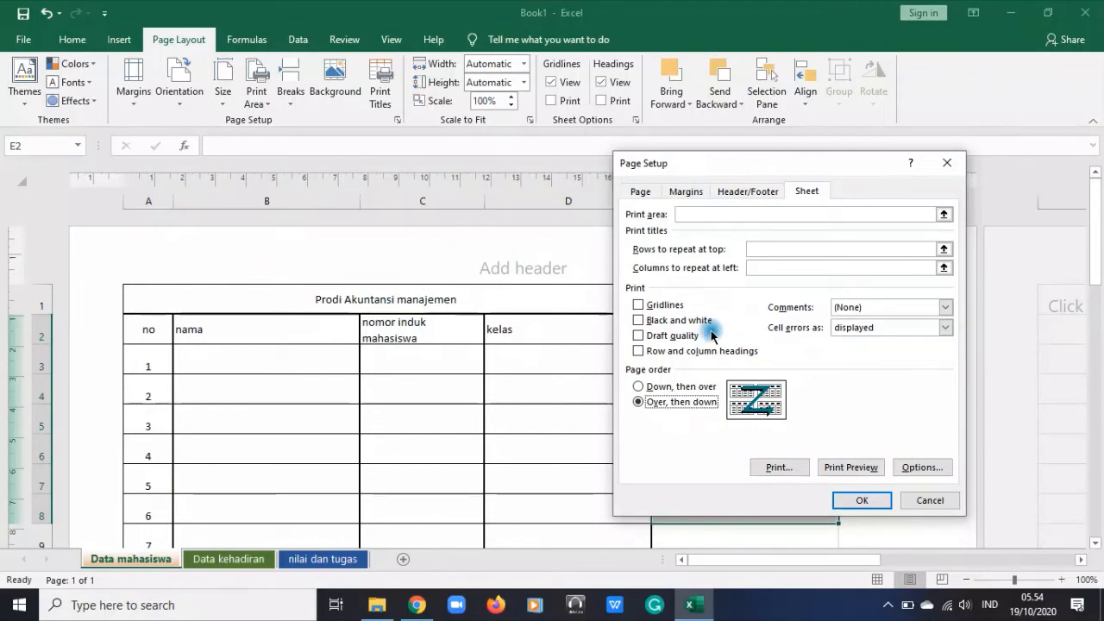
click(928, 500)
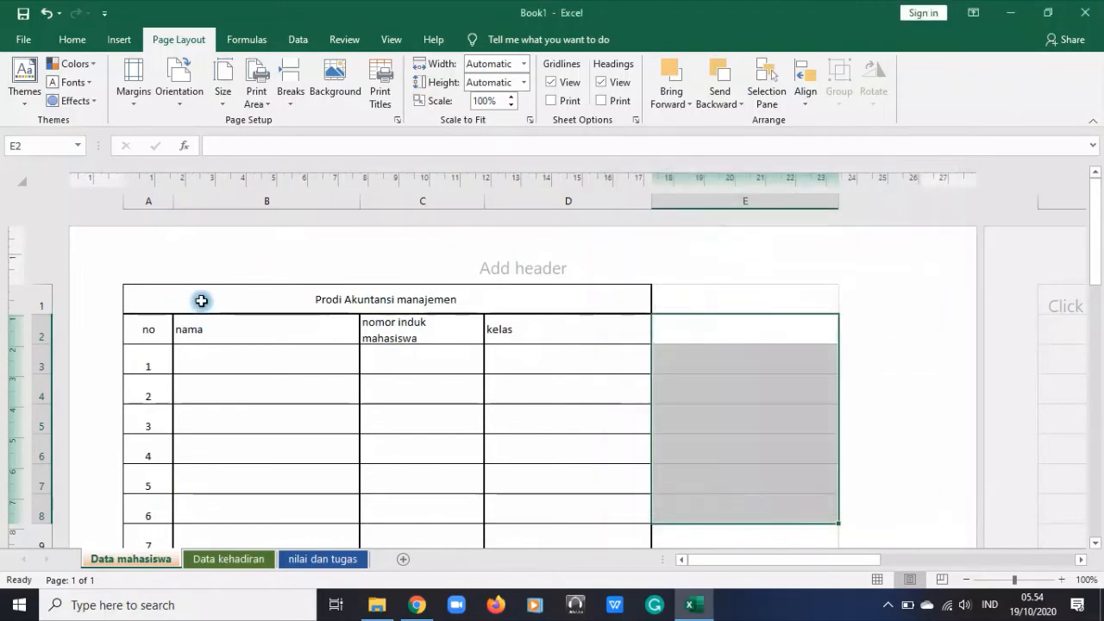
Set the whole student table, A1:D17, as the worksheet's print area
scroll(683, 382, down, 1)
scroll(683, 382, up, 2)
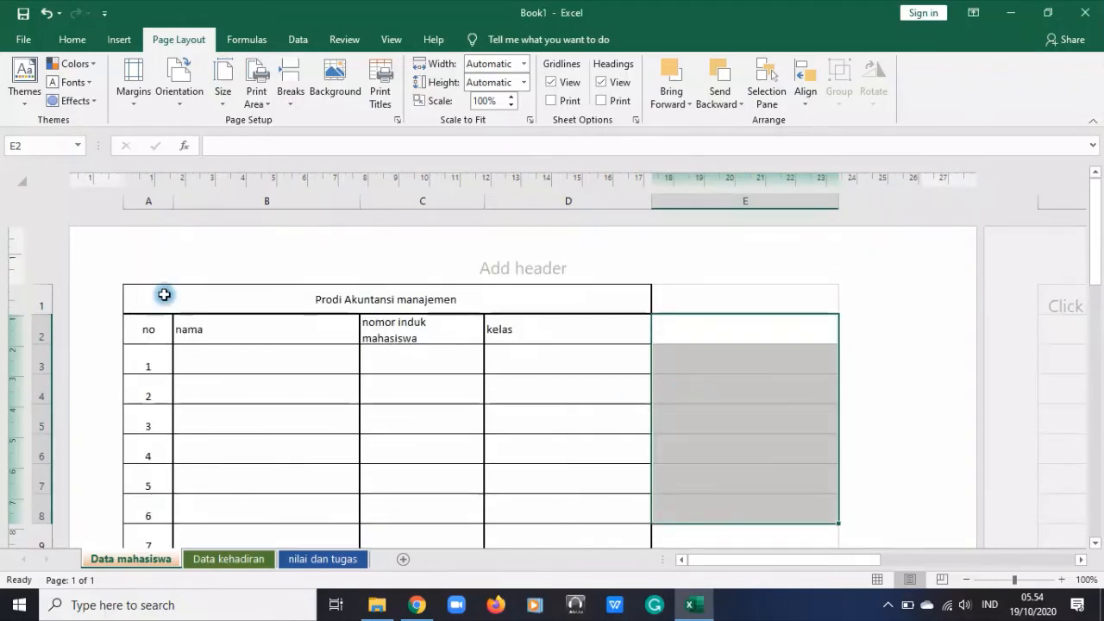
drag(165, 293, 473, 372)
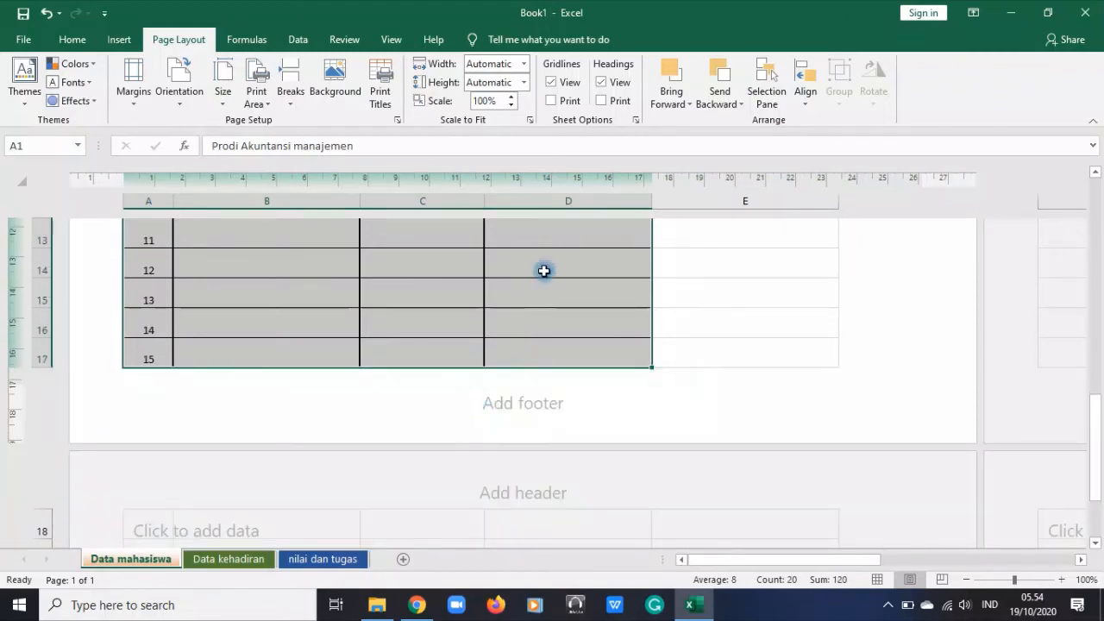
click(379, 96)
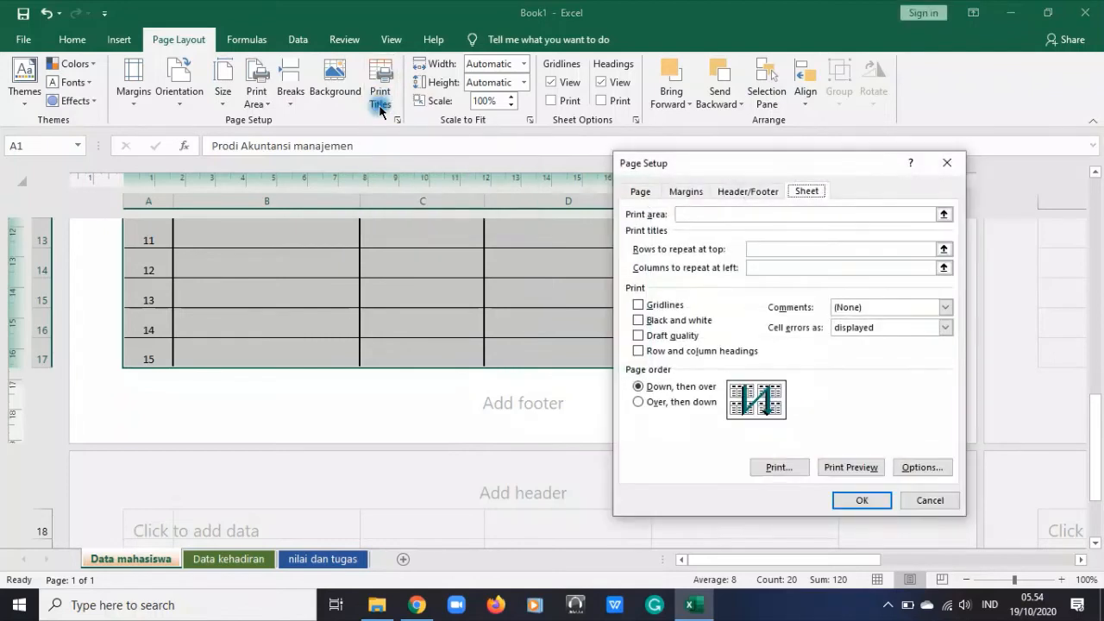
click(789, 213)
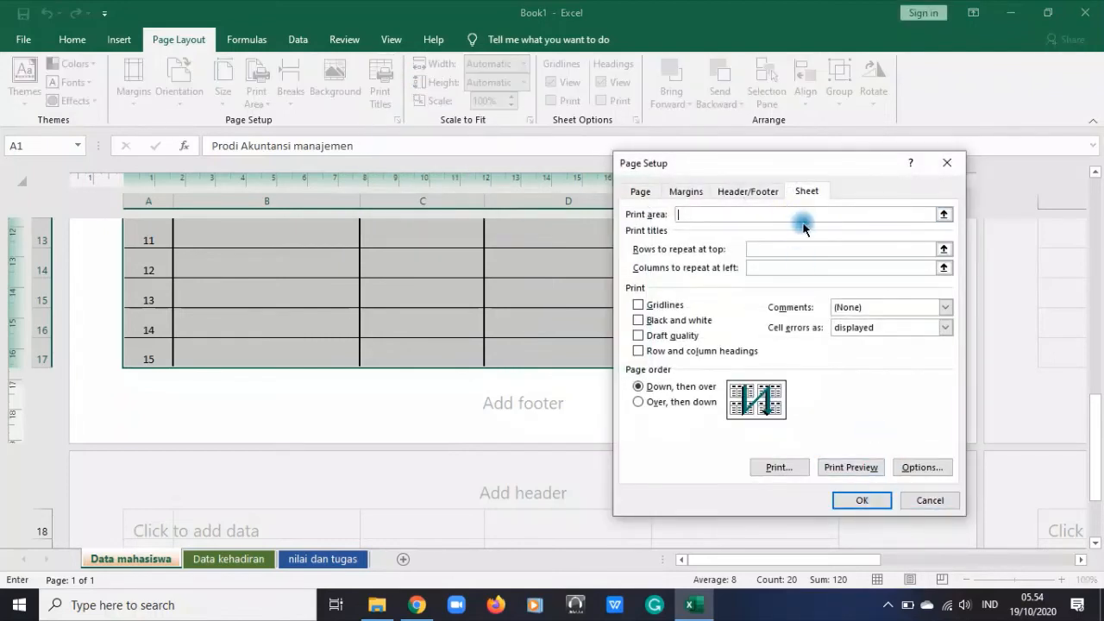
click(929, 501)
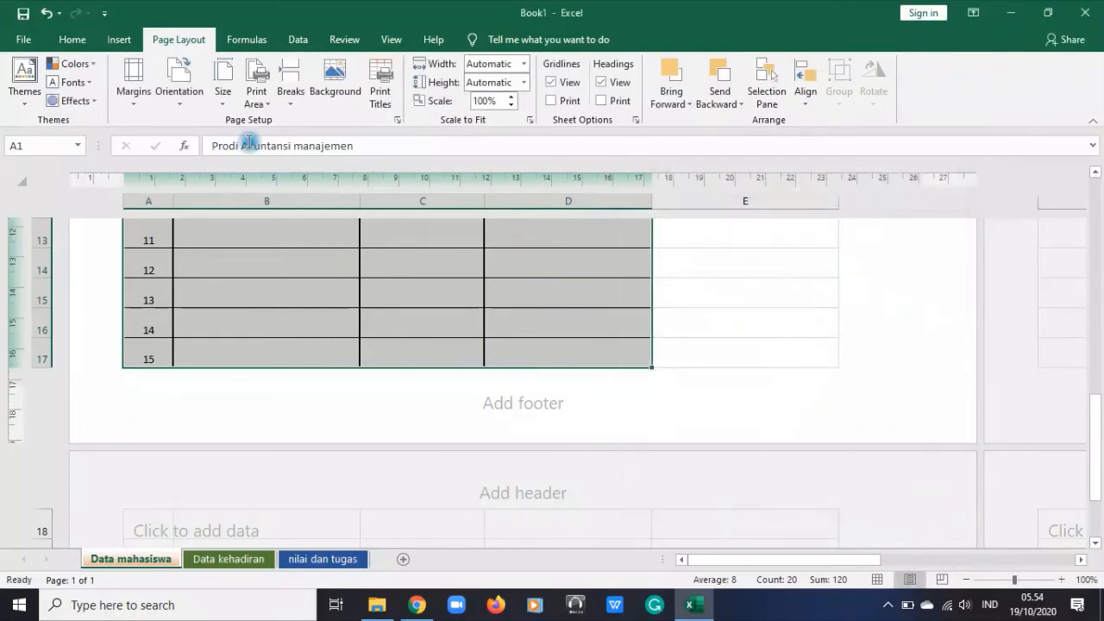
click(266, 106)
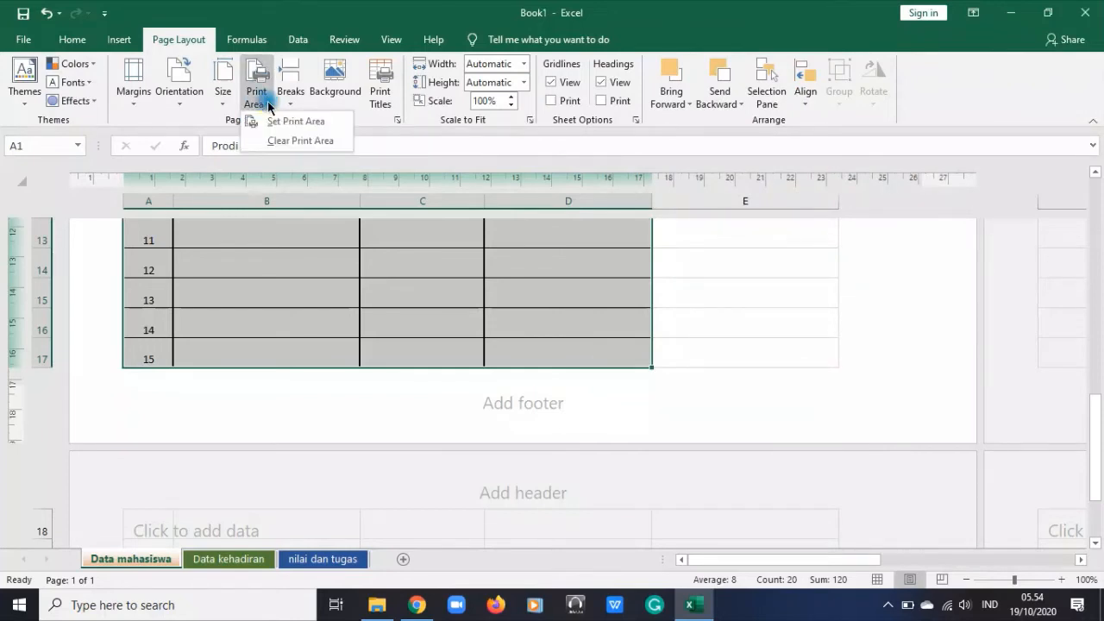
click(285, 120)
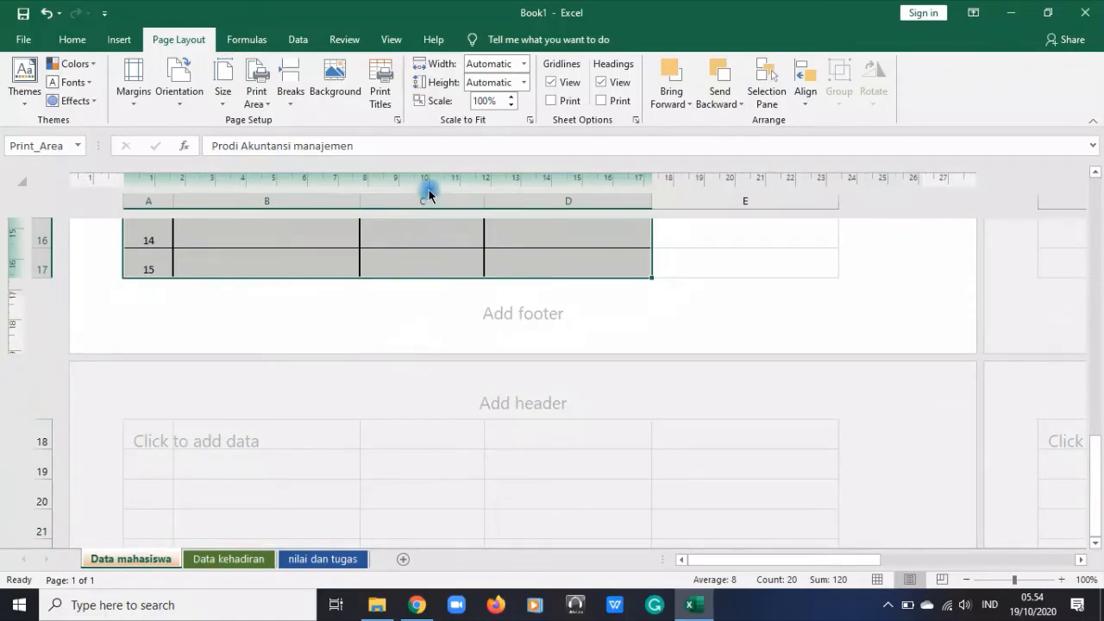
Check the student table in the print preview and return to the worksheet
key(ctrl+p)
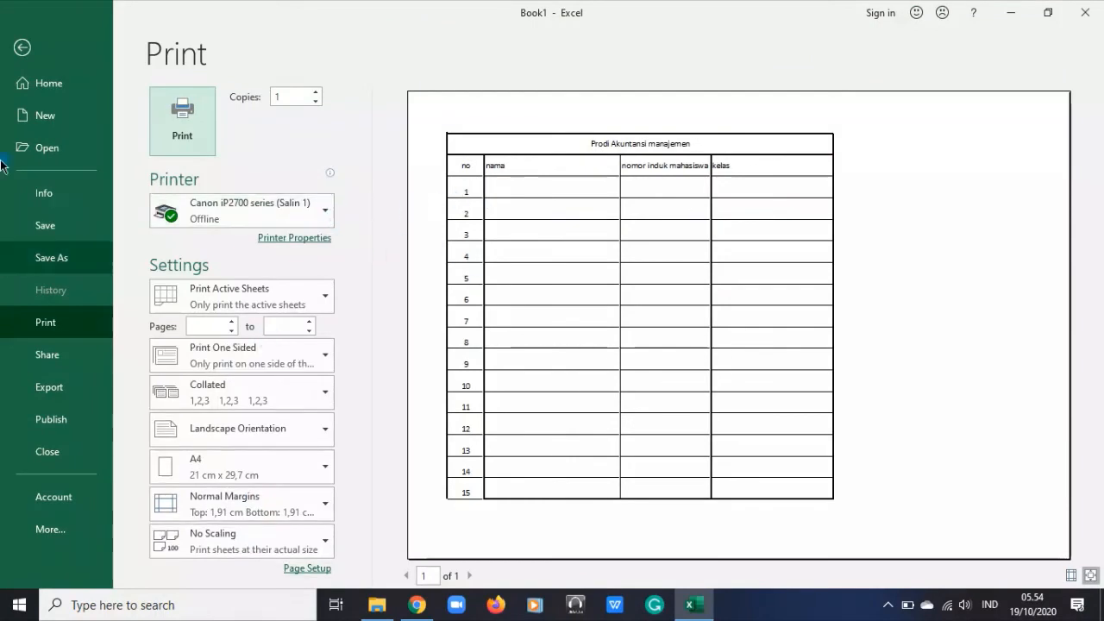
click(22, 48)
click(696, 250)
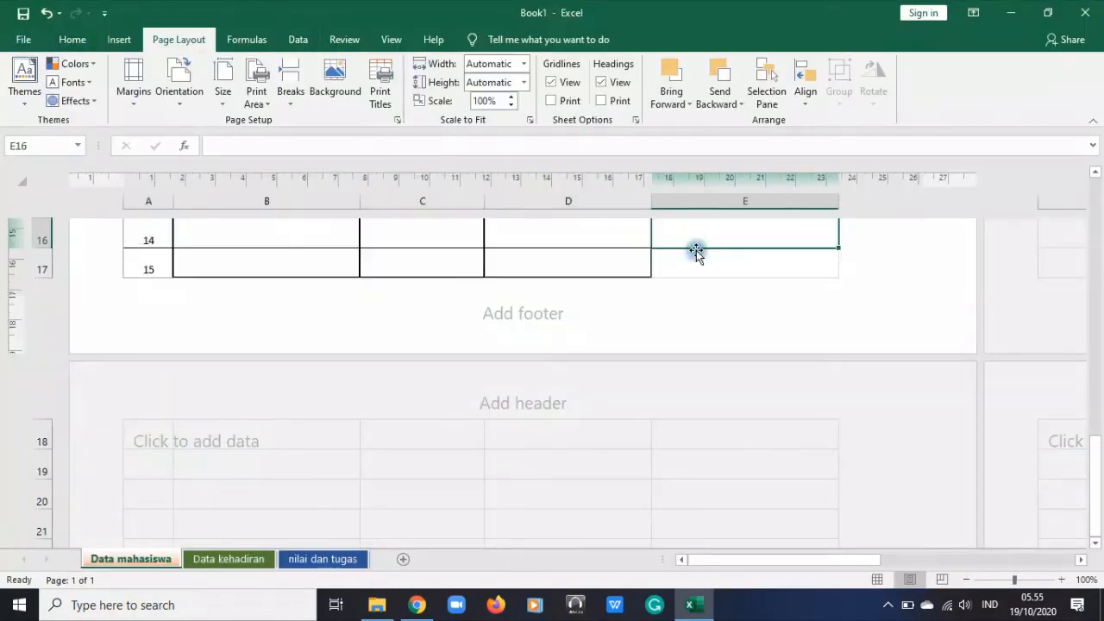
Turn on printing of gridlines for the "Data mahasiswa" worksheet
scroll(696, 250, up, 5)
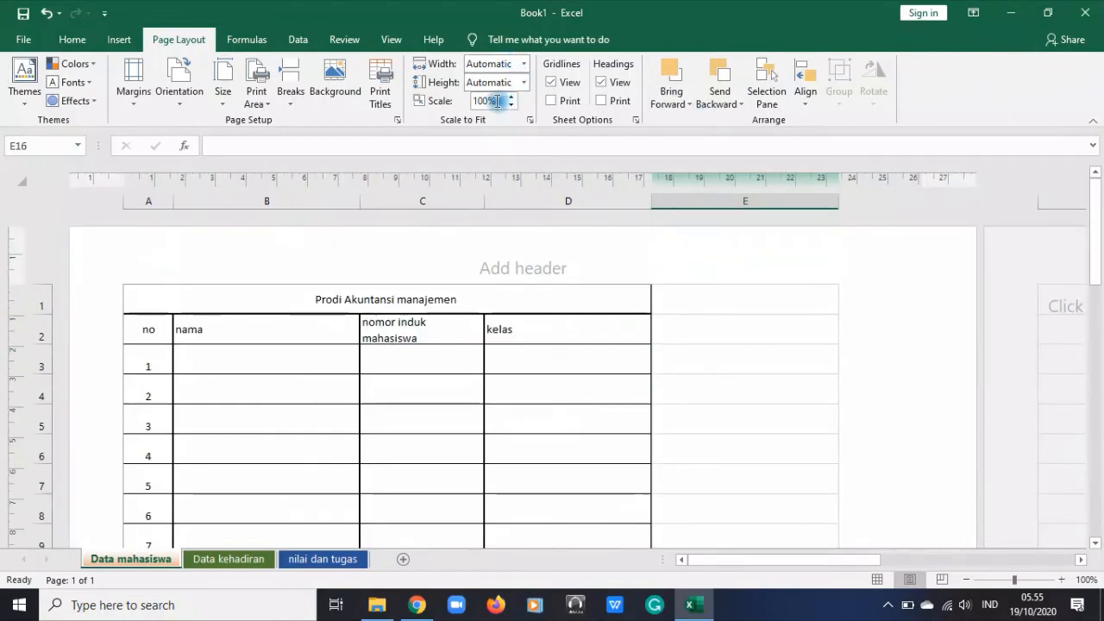
click(553, 100)
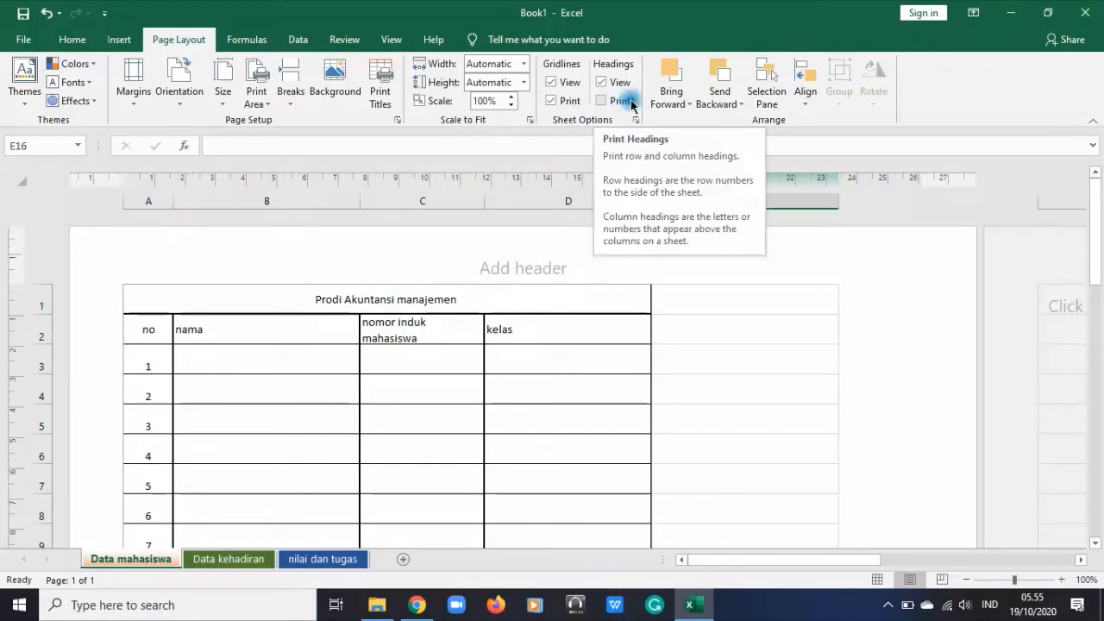
click(773, 378)
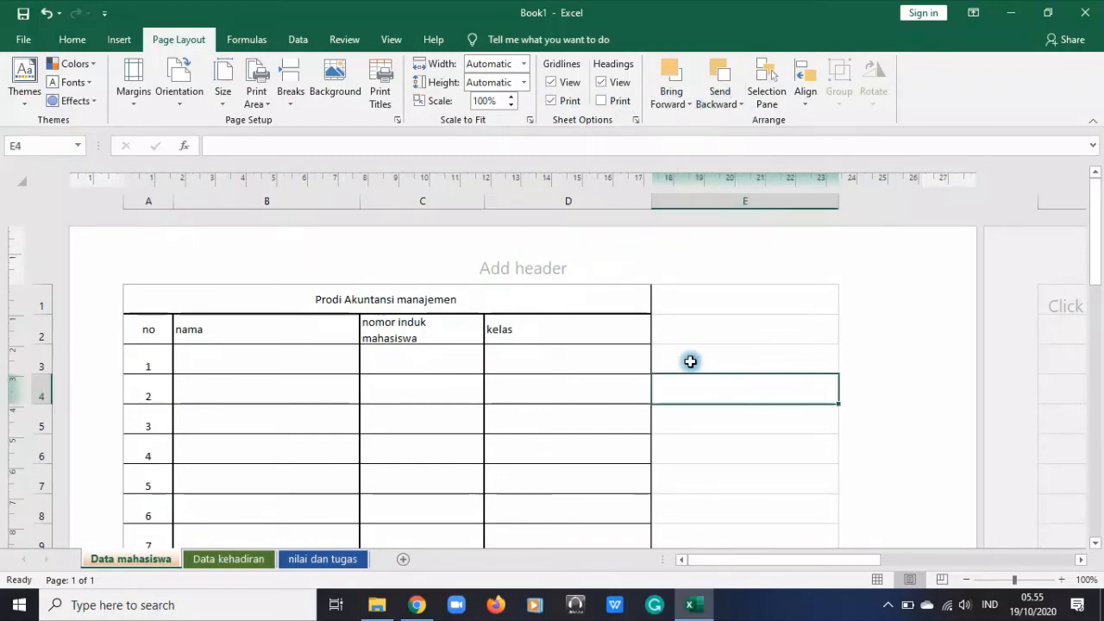
scroll(687, 360, down, 3)
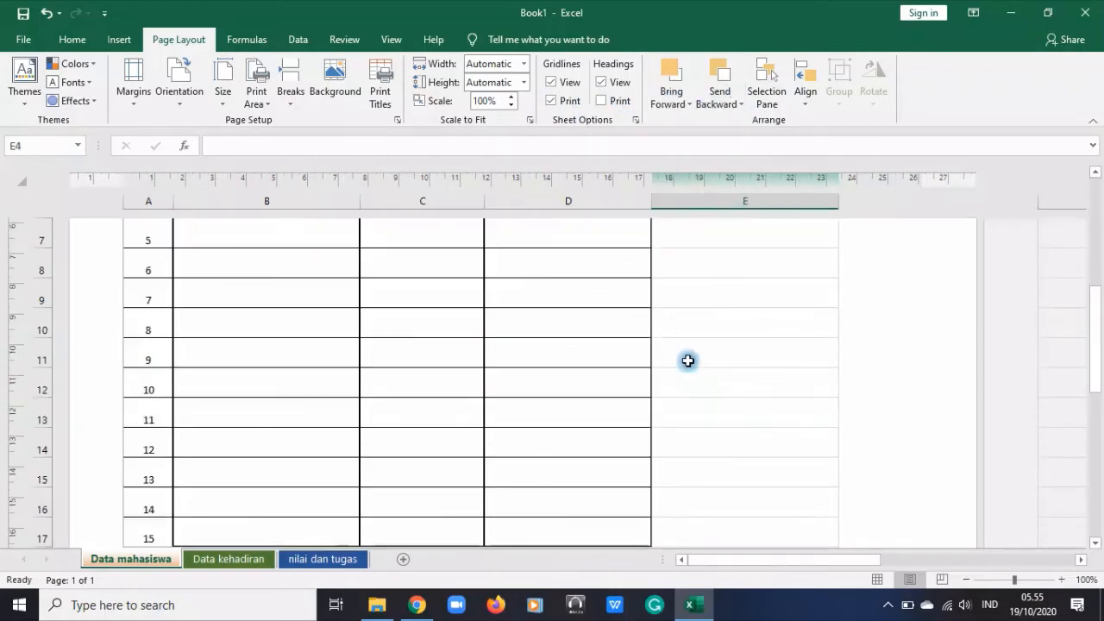
scroll(687, 360, up, 3)
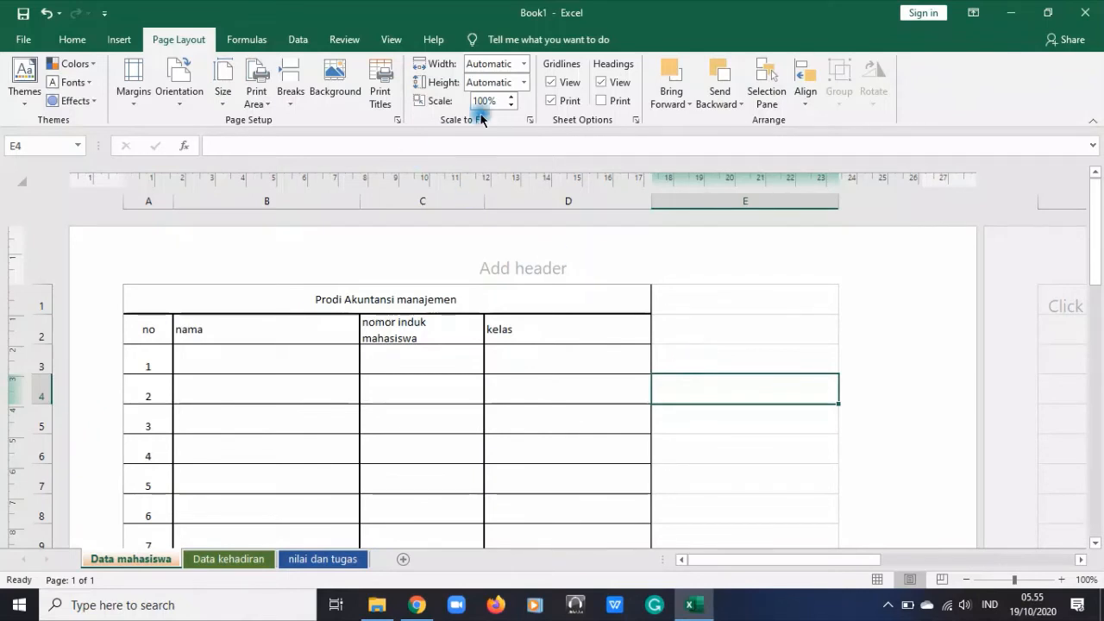
Look at the Bring Forward options and the formula commands
click(681, 105)
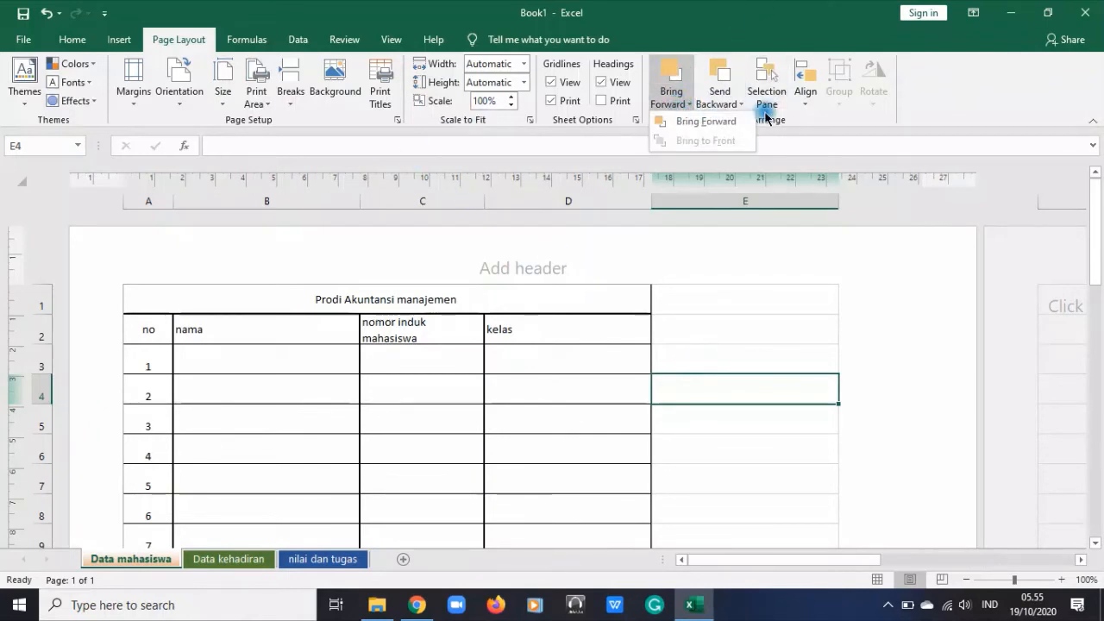
click(869, 118)
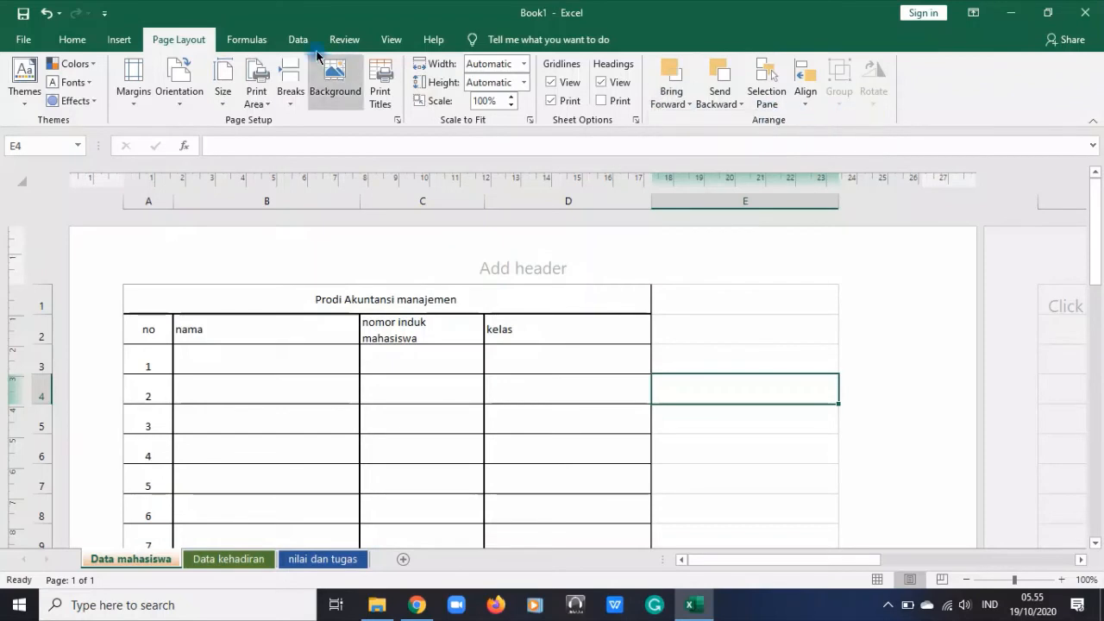
click(250, 36)
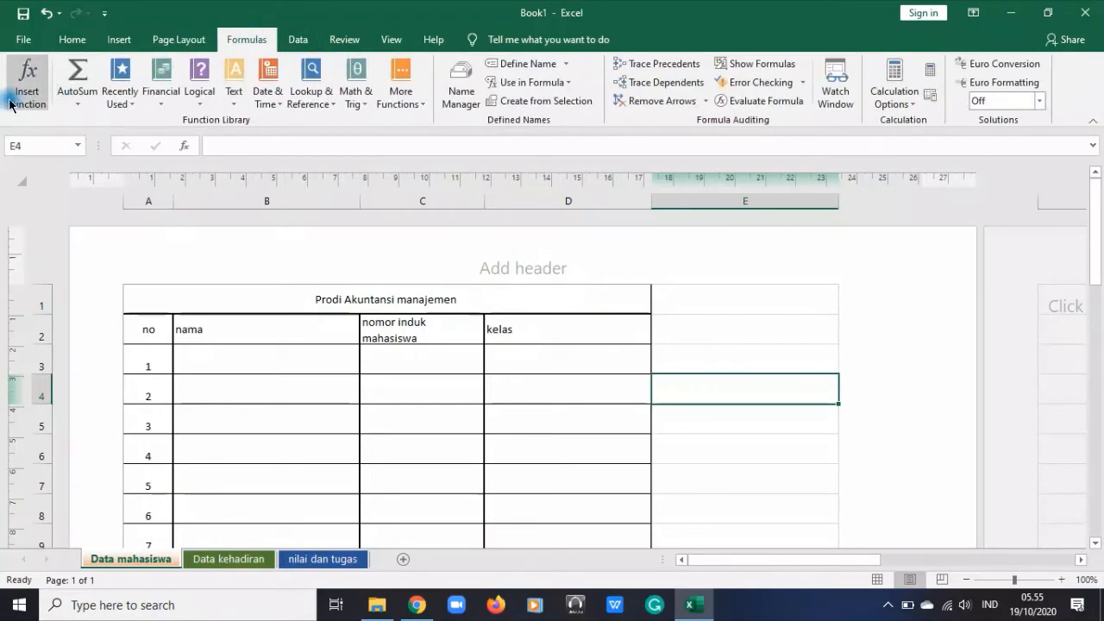
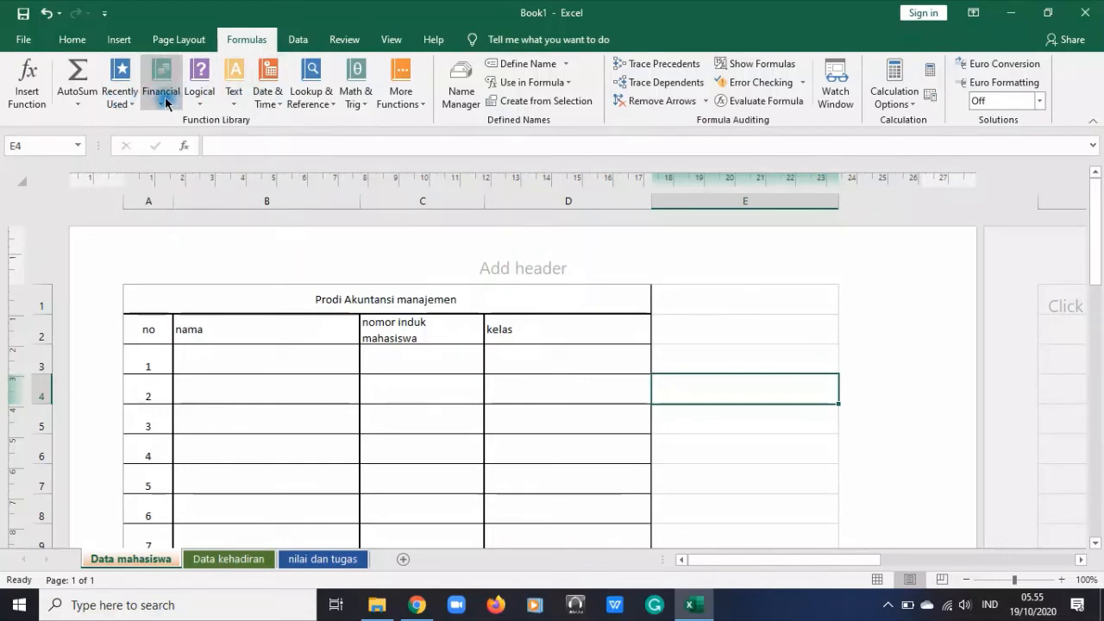
Look through the list of Text functions and the commands for working with data
click(231, 107)
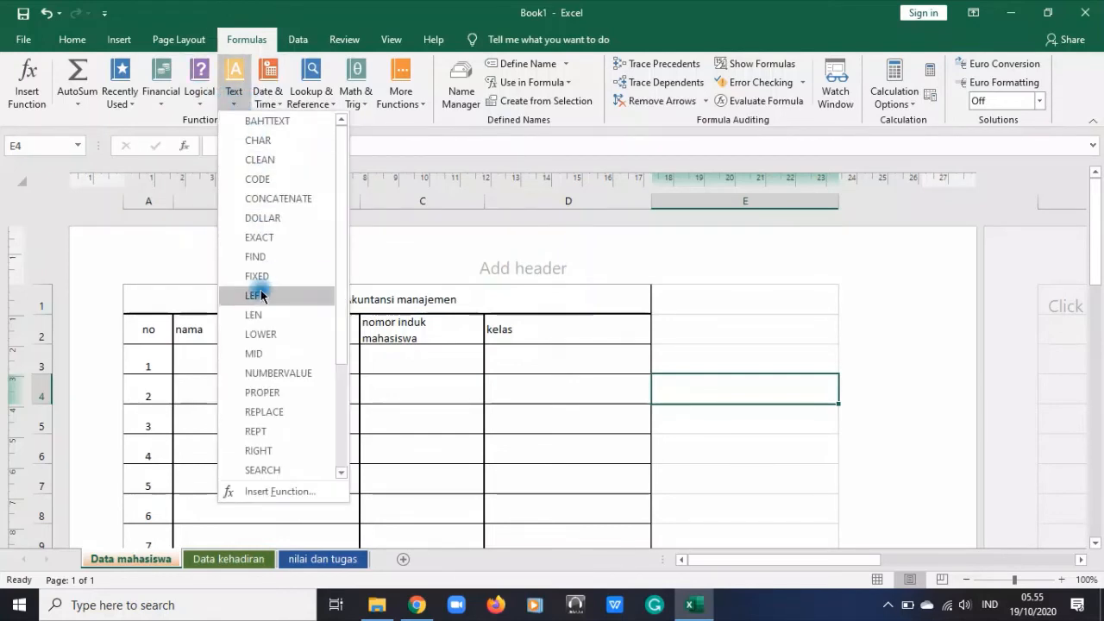
scroll(262, 296, down, 3)
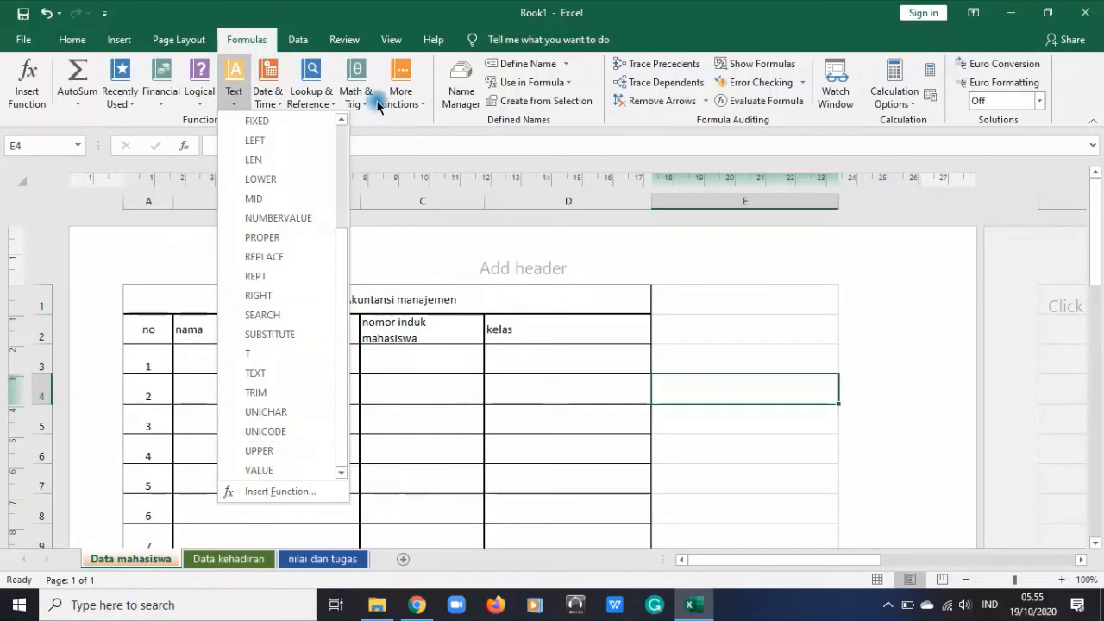
click(384, 127)
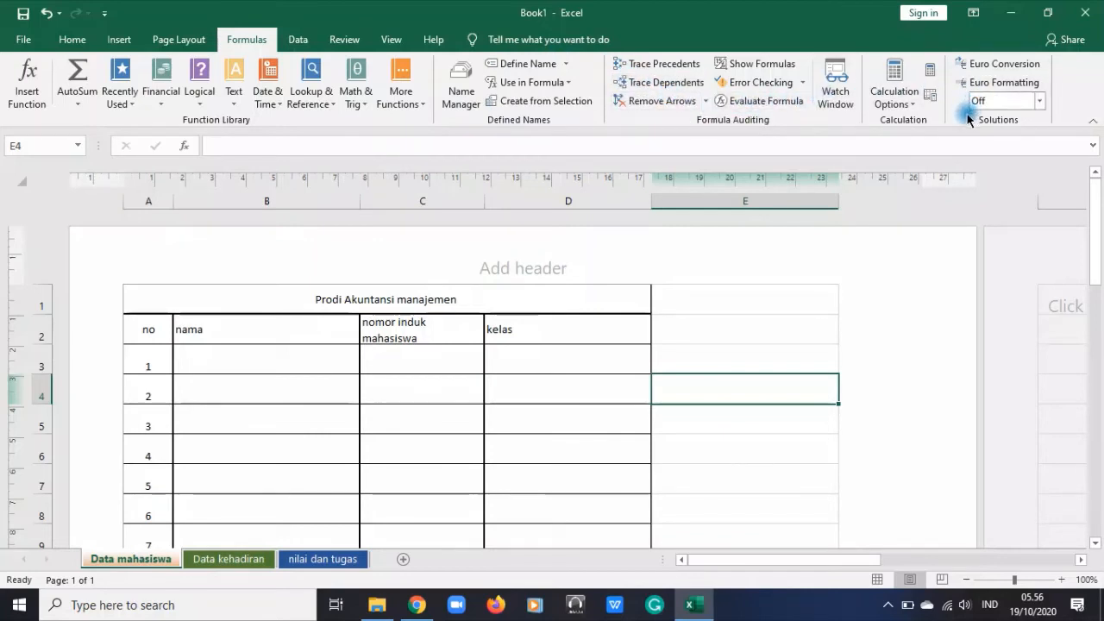
click(298, 43)
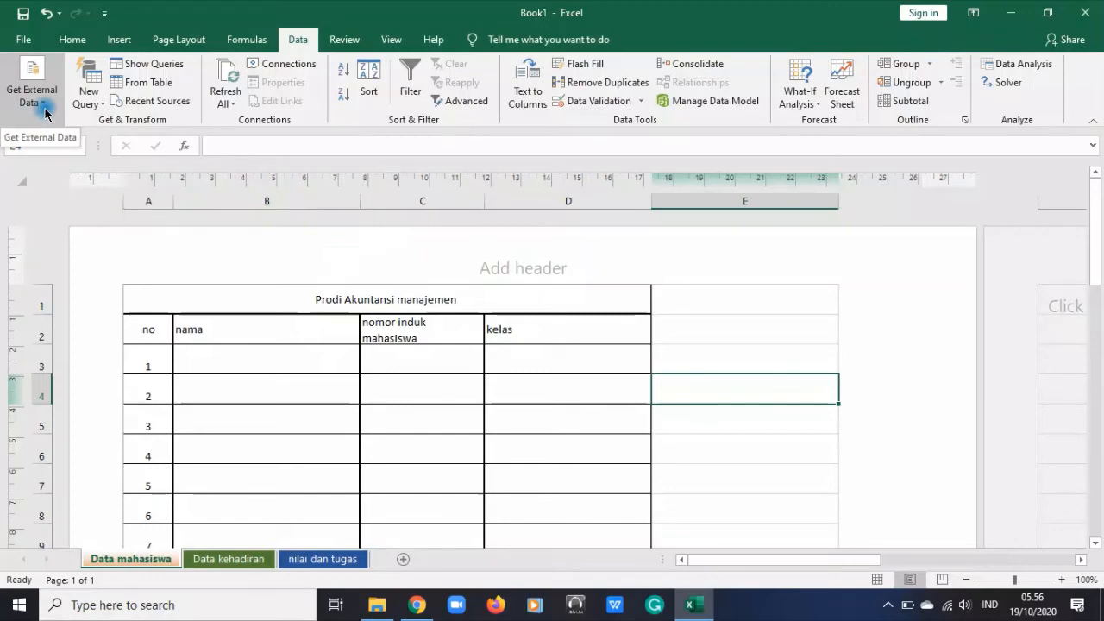
scroll(45, 113, up, 1)
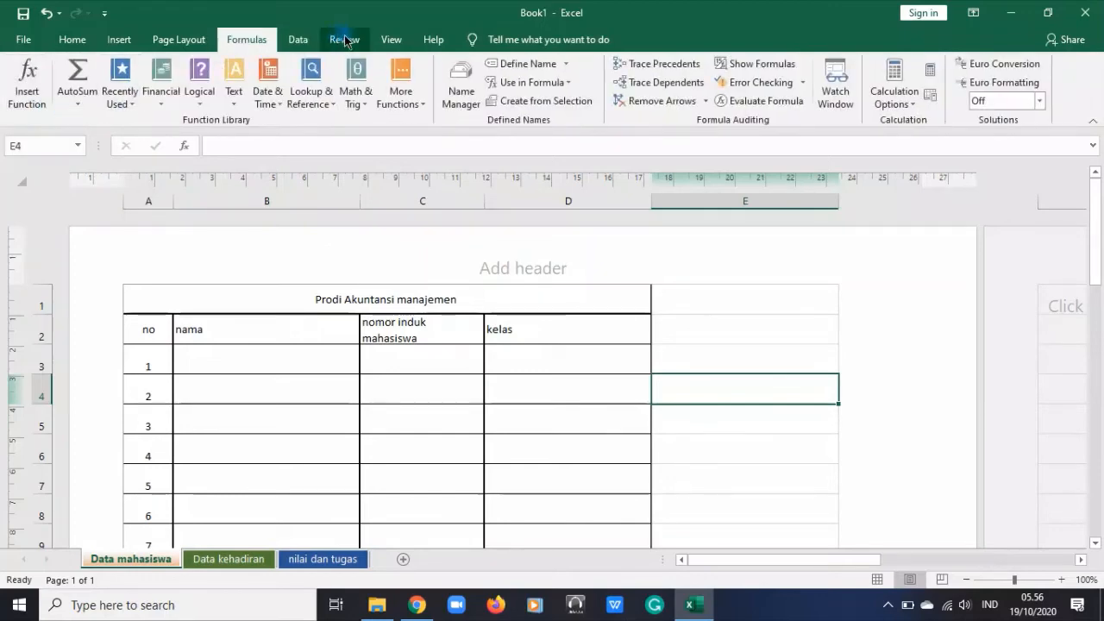
click(293, 39)
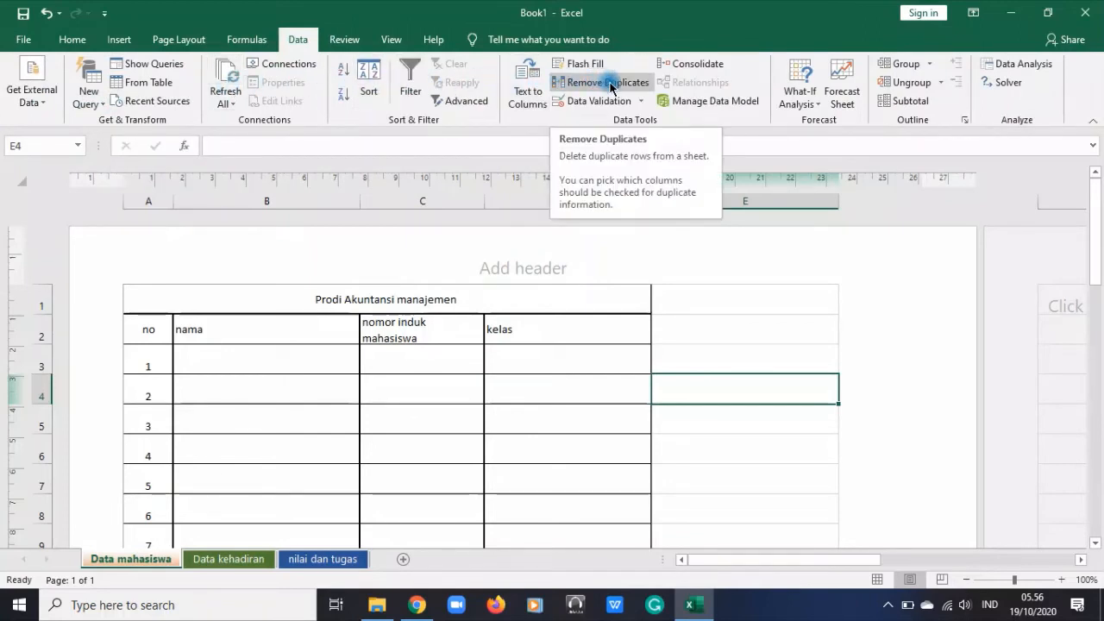
Insert a comment without text on cell C3 in the "nomor induk mahasiswa" column
click(346, 43)
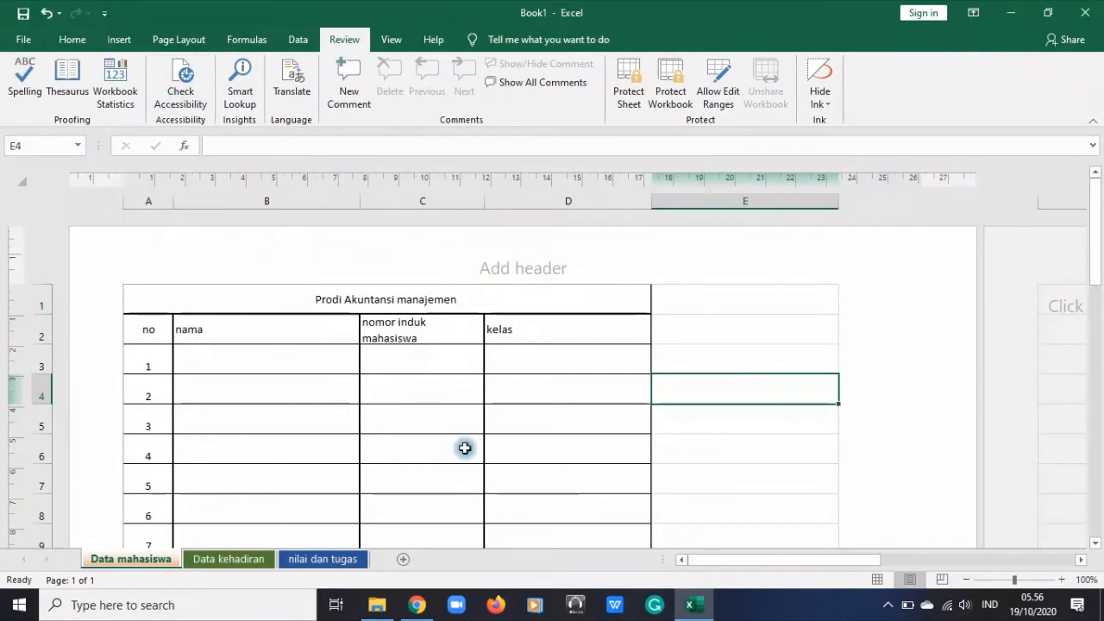
click(264, 359)
click(432, 357)
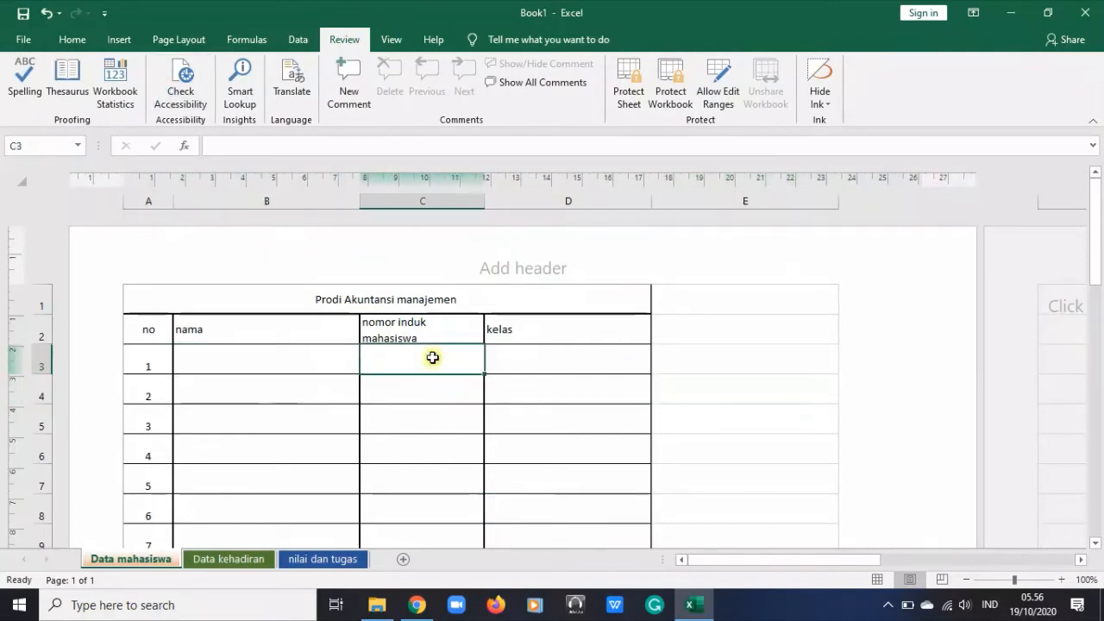
click(348, 82)
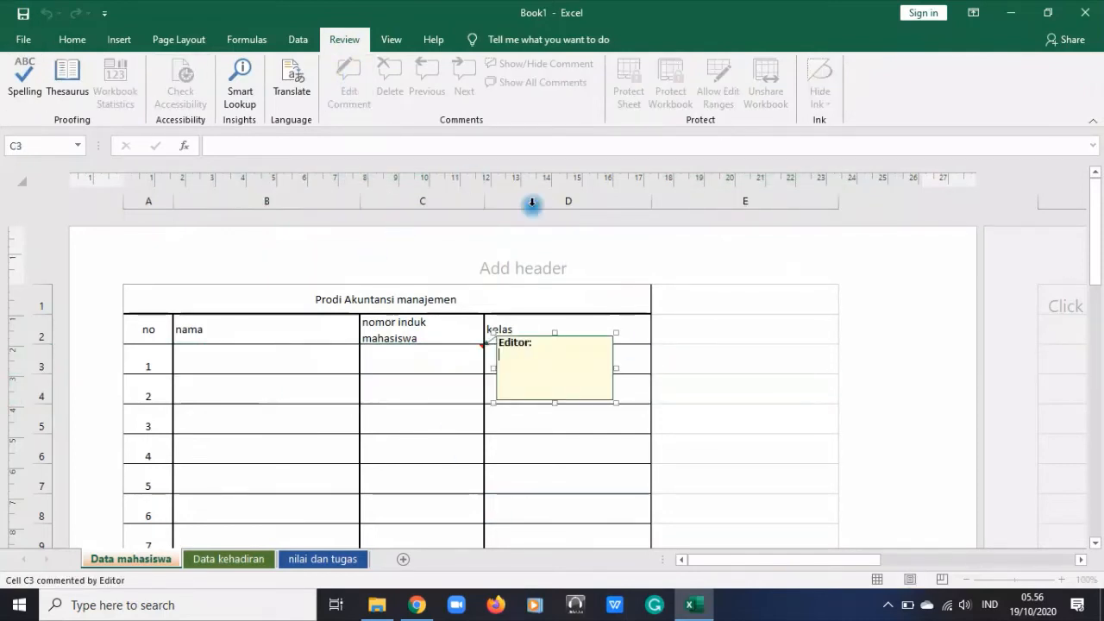
click(756, 415)
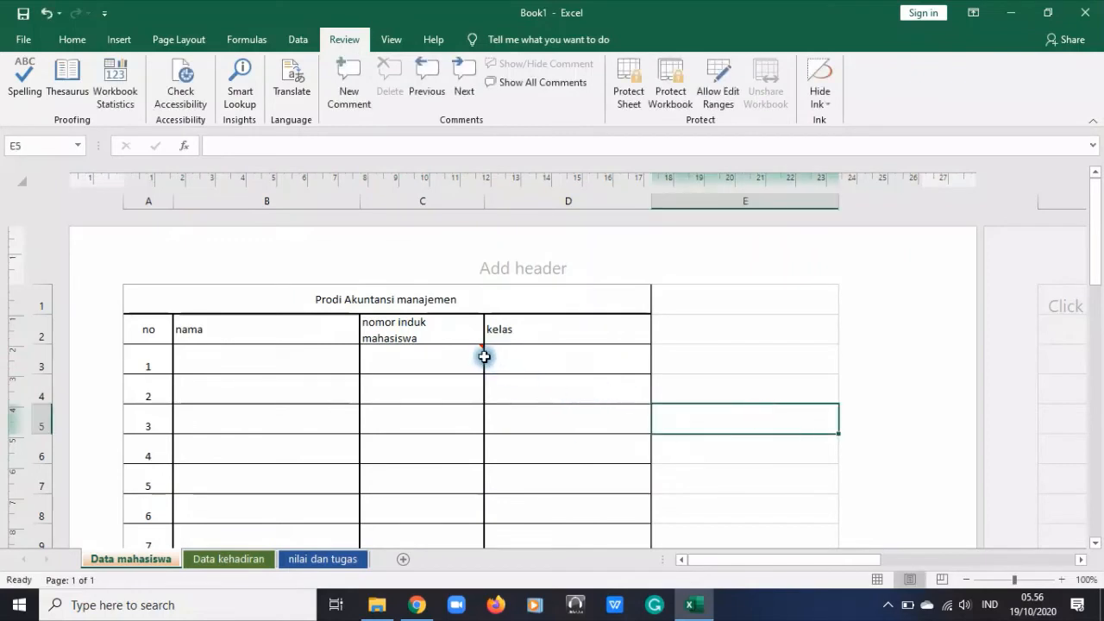
mouse_move(482, 350)
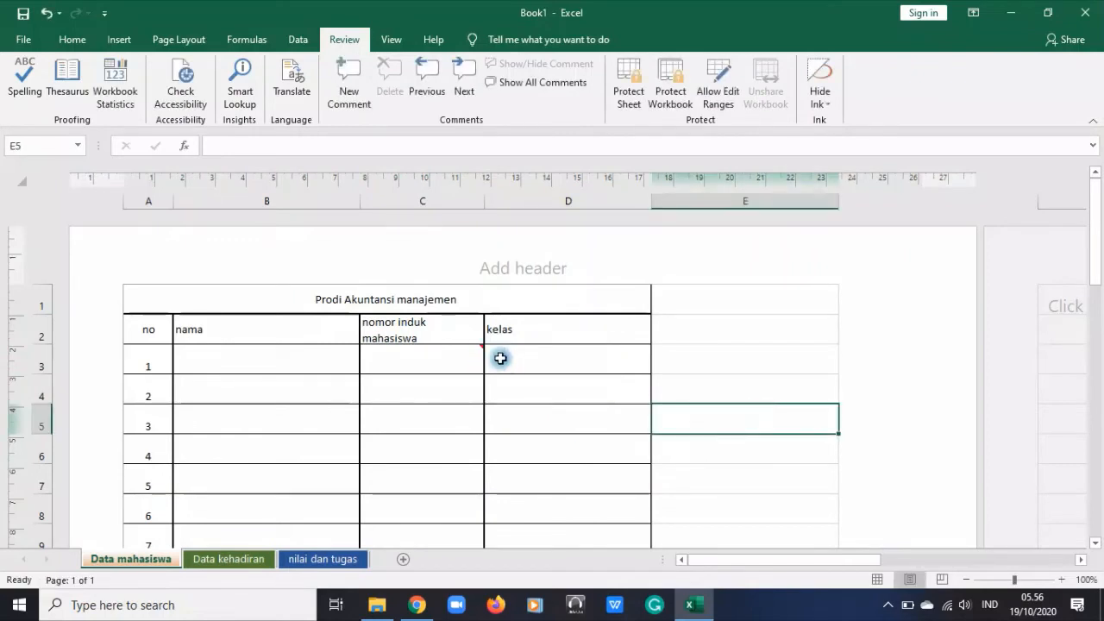
click(474, 352)
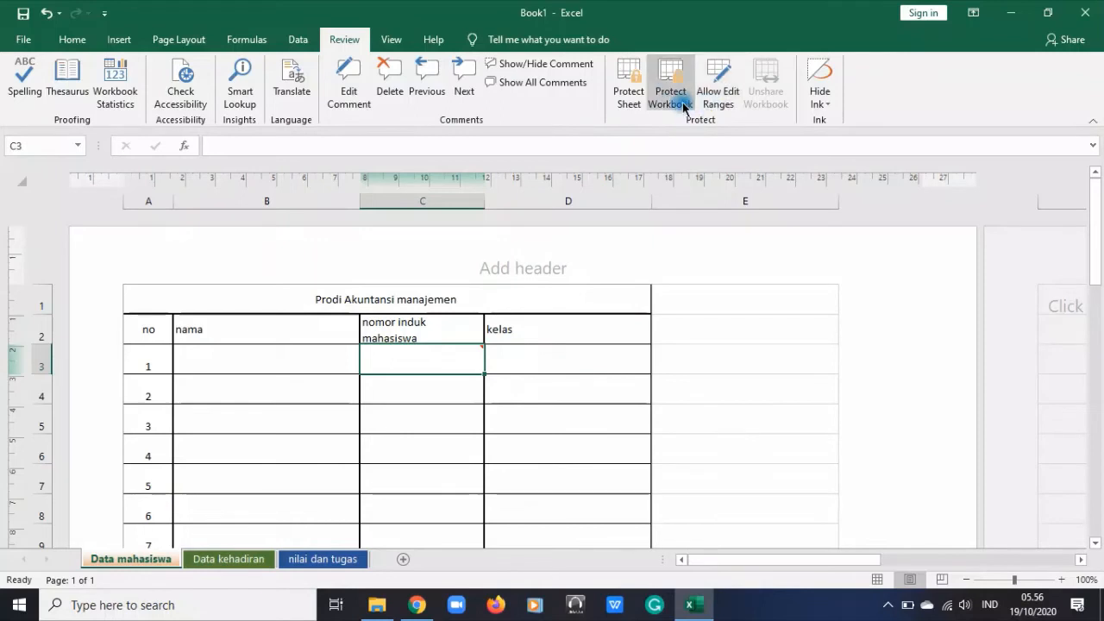
click(560, 378)
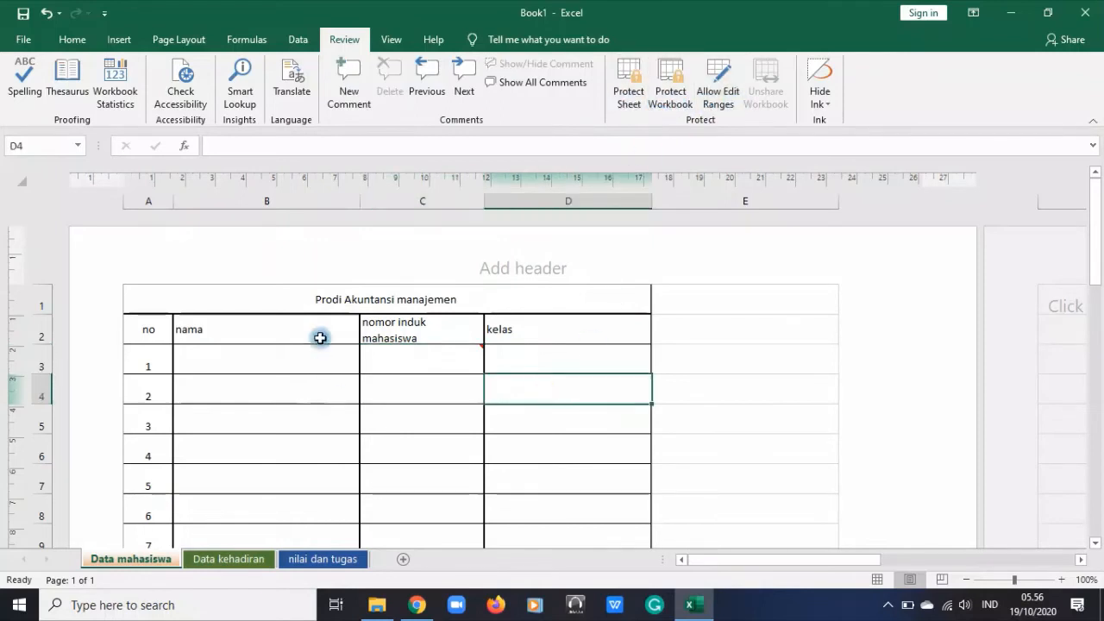
Add the heading "nilai" in cell E2, beside the student table
drag(170, 303, 458, 539)
scroll(520, 429, up, 3)
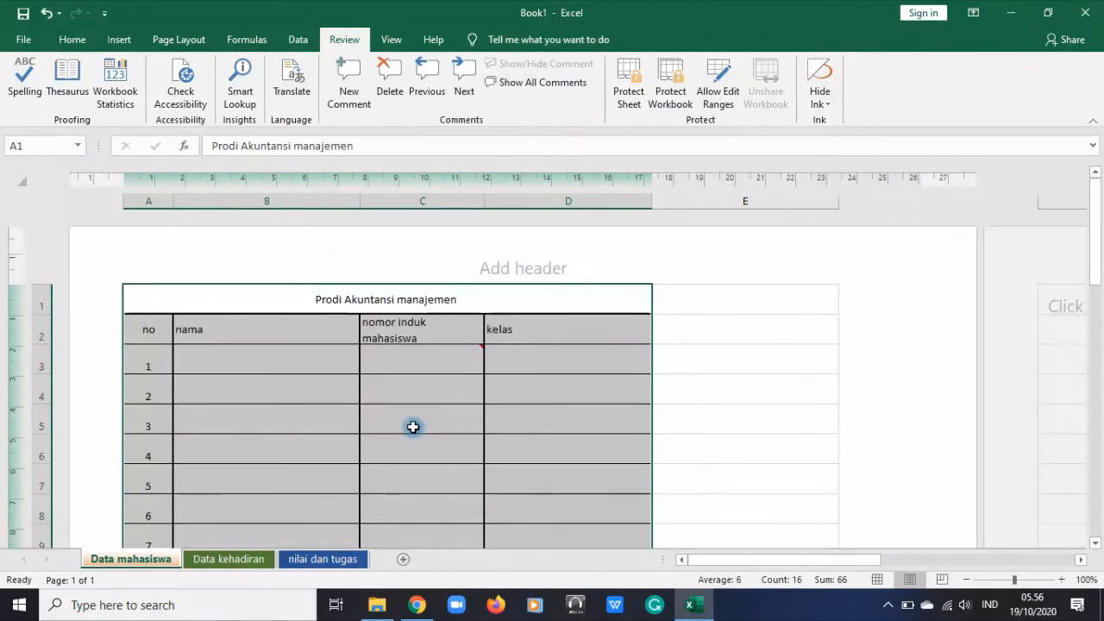
drag(773, 293, 732, 316)
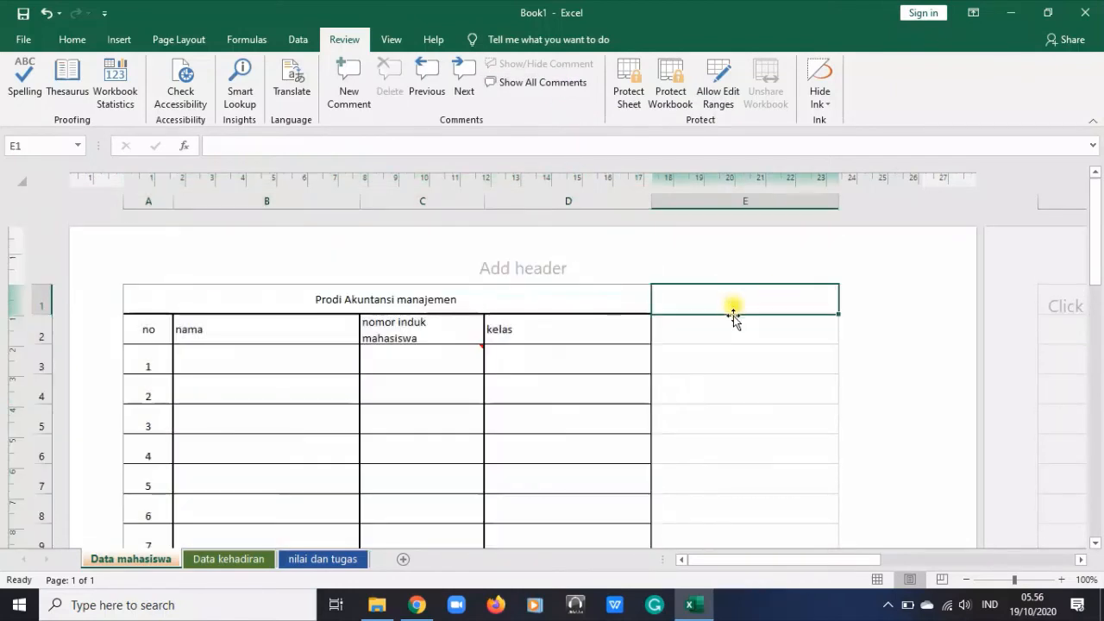
click(734, 321)
text(nila)
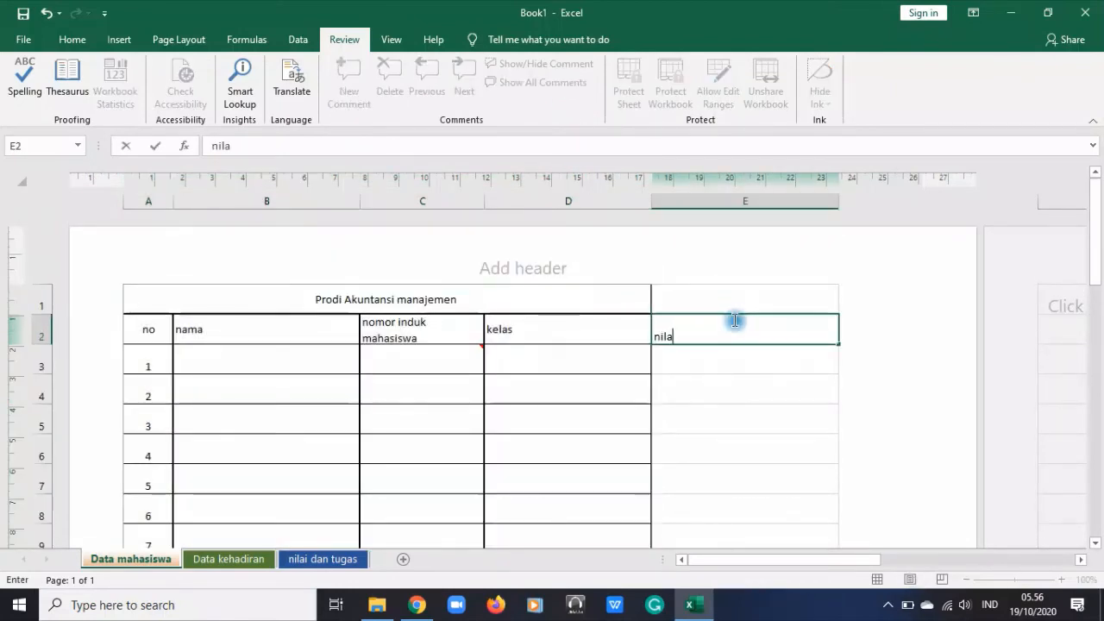
text(i)
click(766, 399)
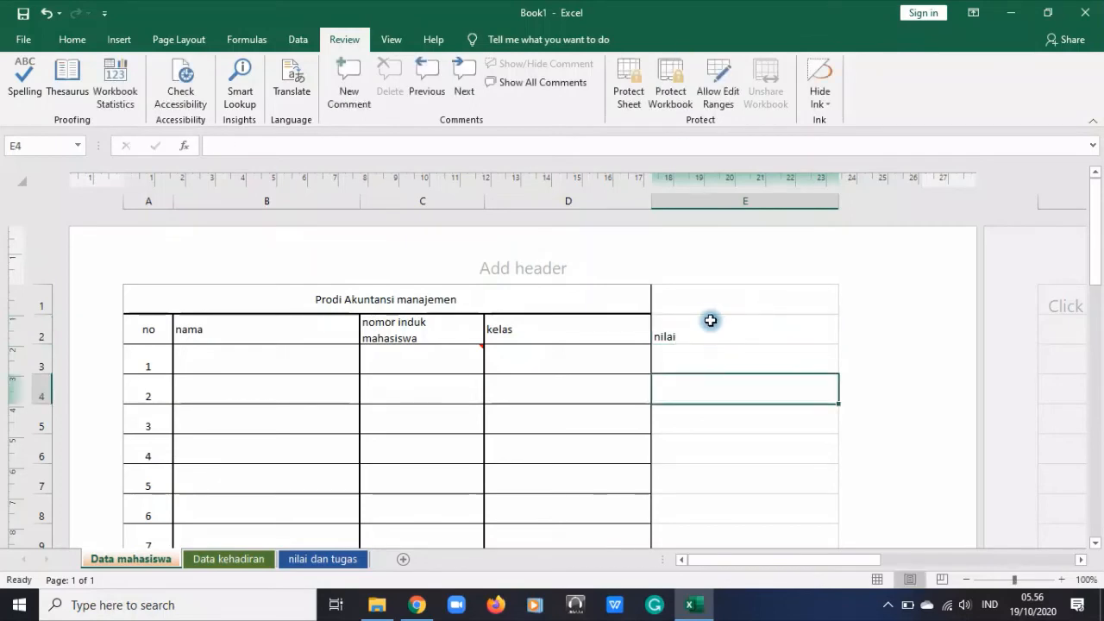
Highlight the student table and the adjoining column E cells, E1:E9, in turn to compare the two areas
drag(713, 318, 742, 524)
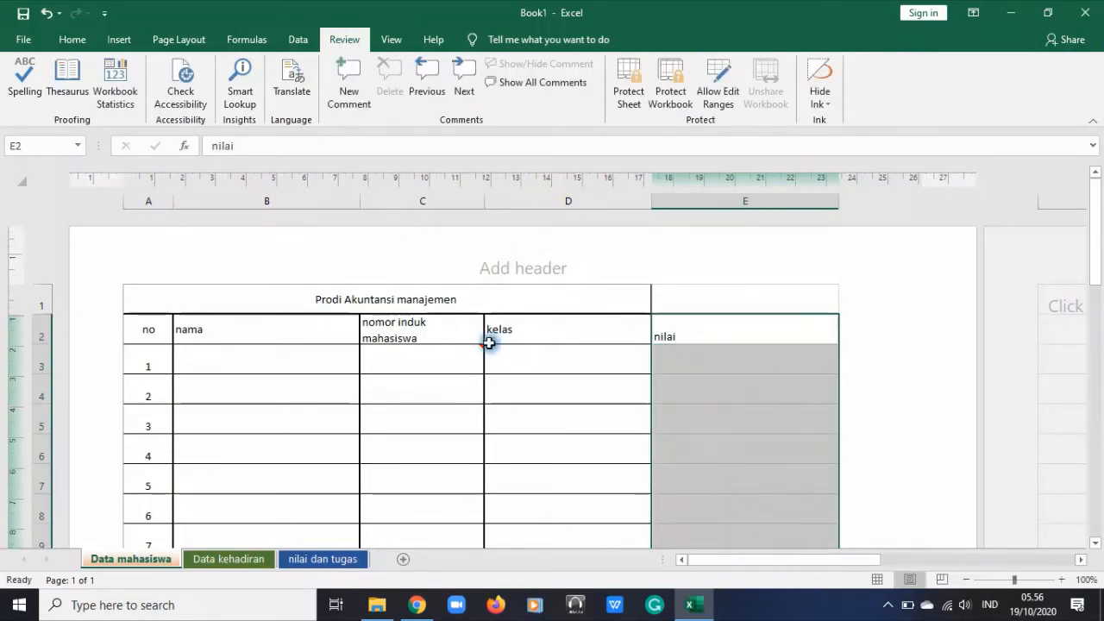
drag(147, 293, 549, 546)
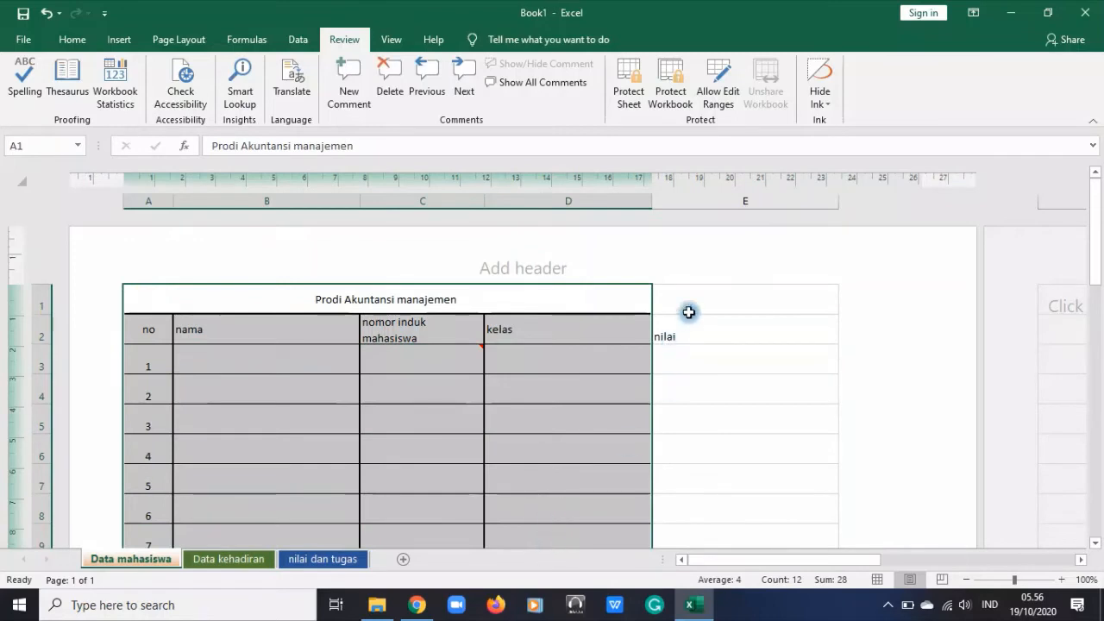
drag(715, 303, 715, 523)
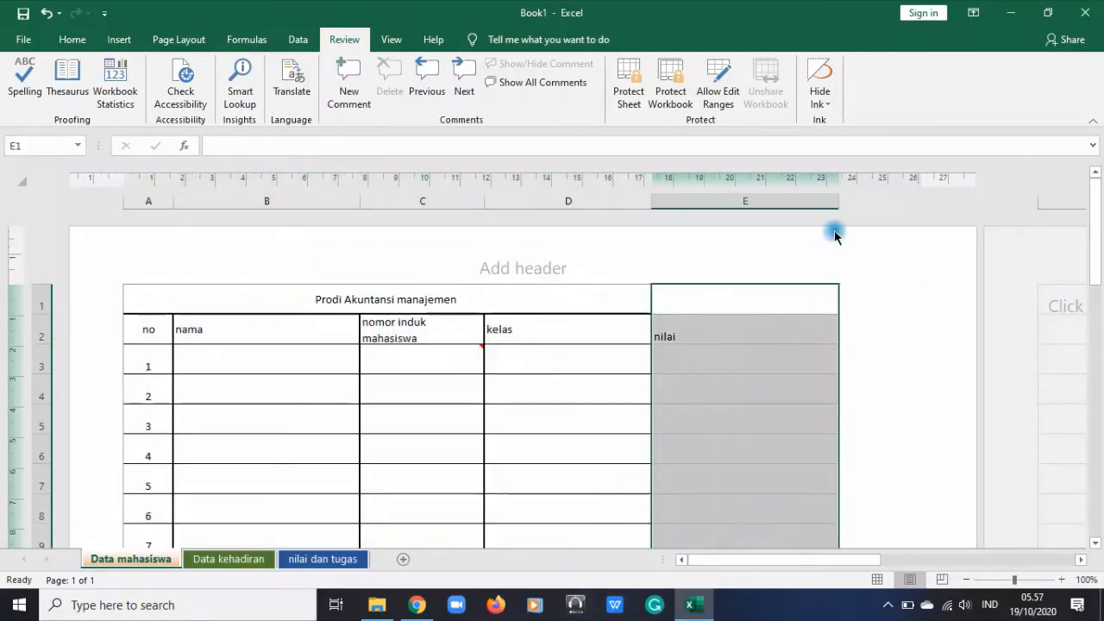
View the worksheet in Normal view, Page Break Preview and Page Layout view in turn
click(393, 41)
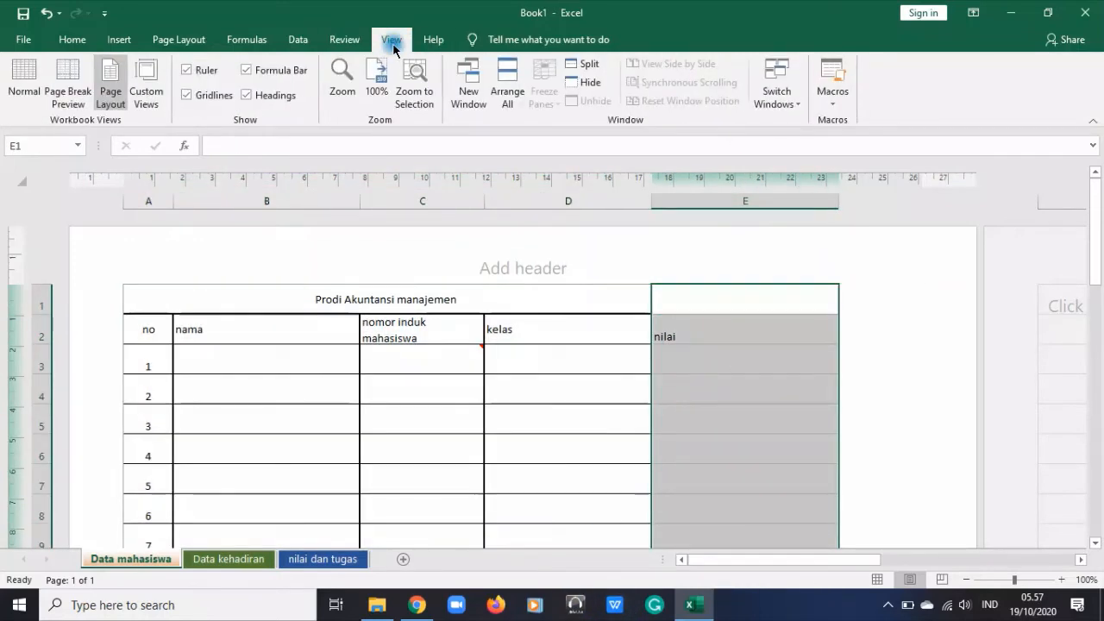
click(26, 86)
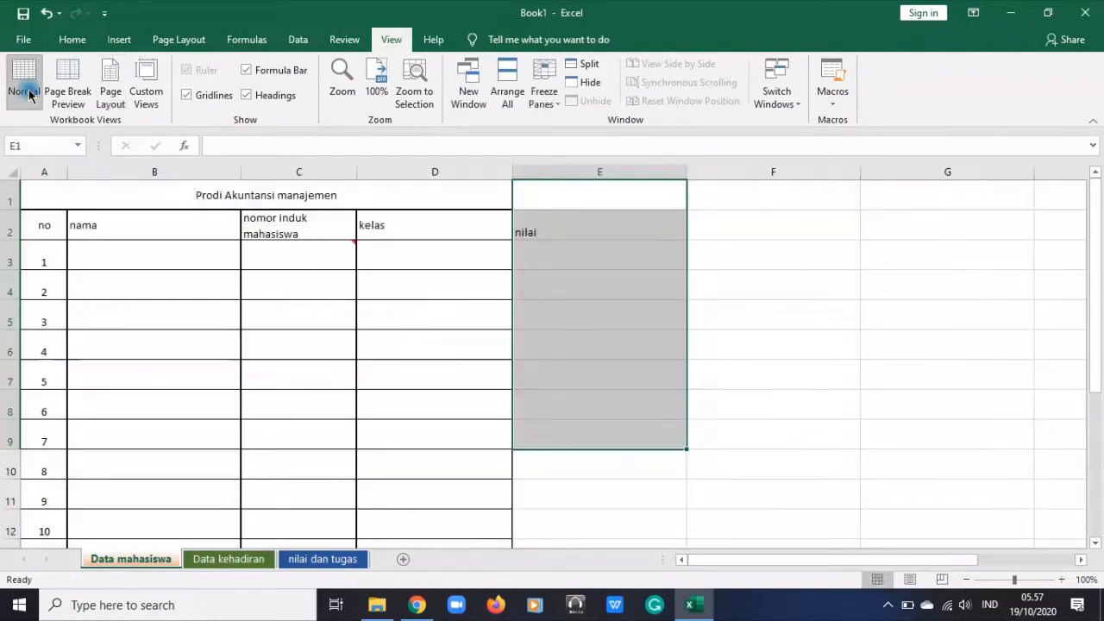
click(455, 422)
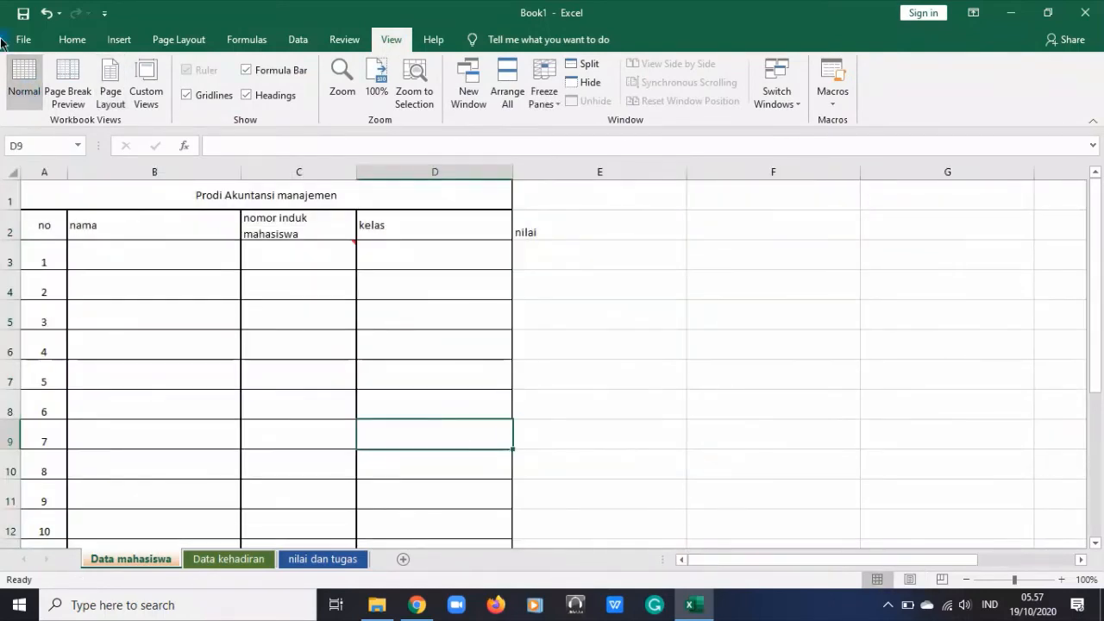
click(68, 86)
click(278, 431)
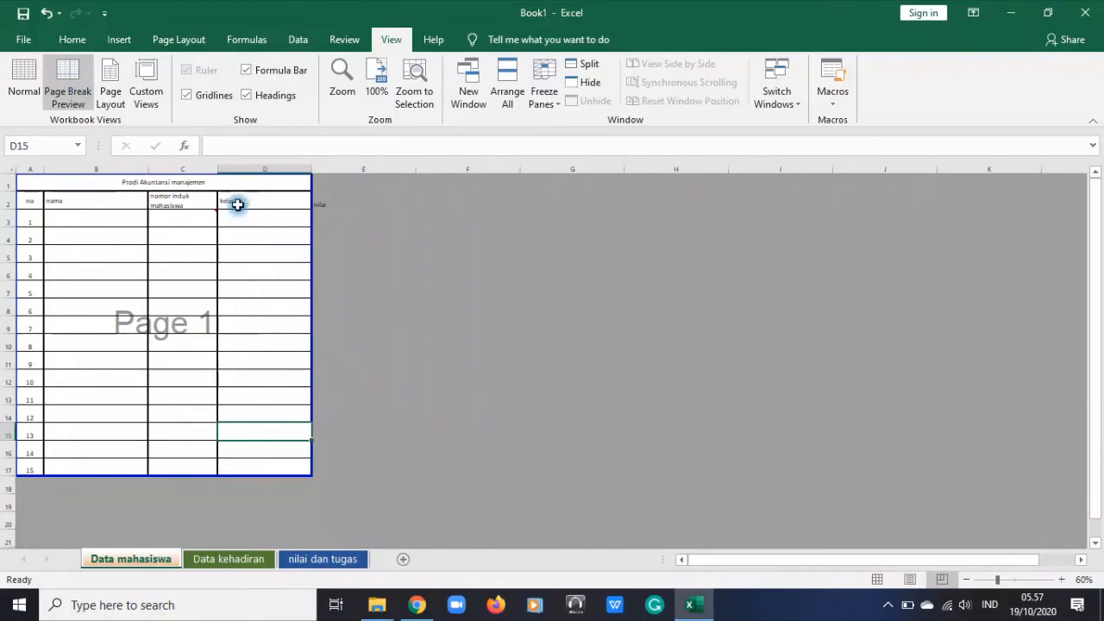
click(359, 200)
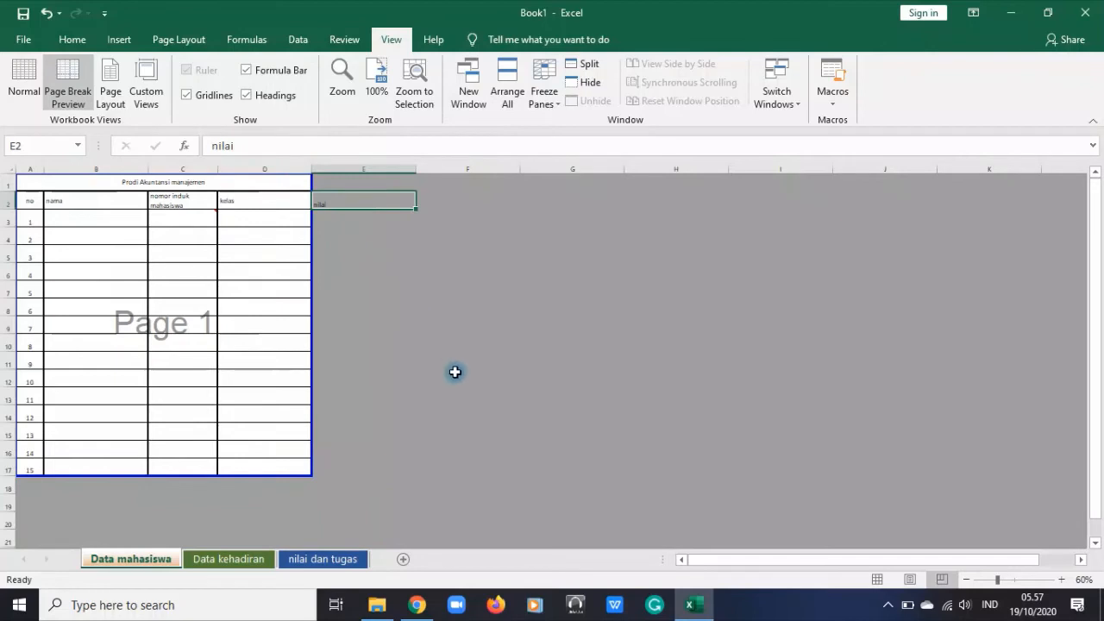
click(112, 93)
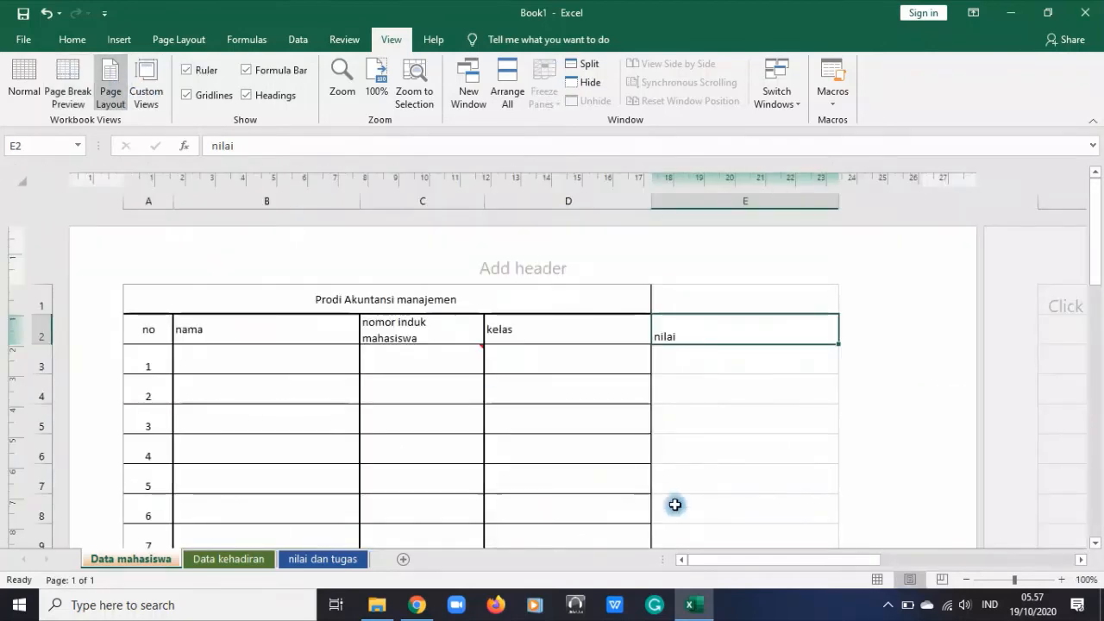
Look at the Custom Views dialog and close it without adding a view
click(146, 87)
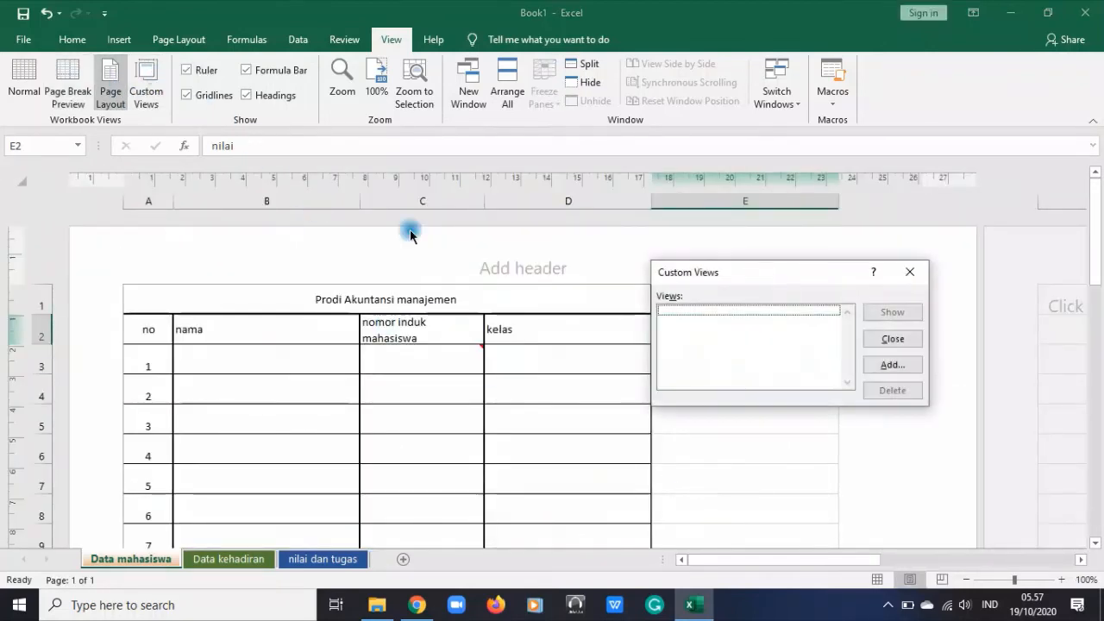
click(914, 267)
click(451, 439)
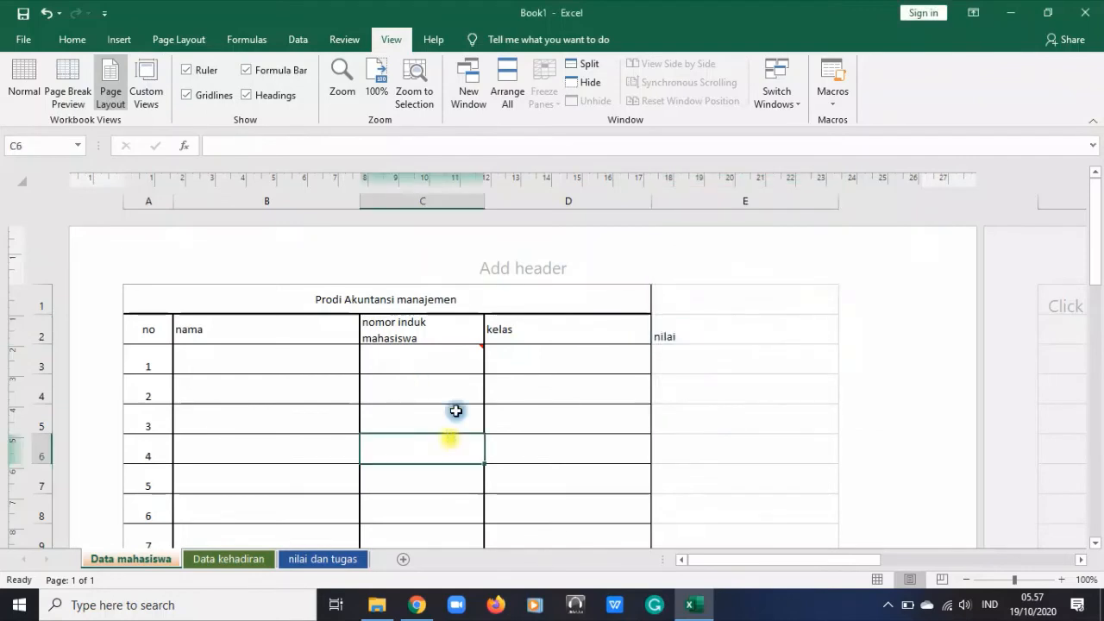
click(513, 395)
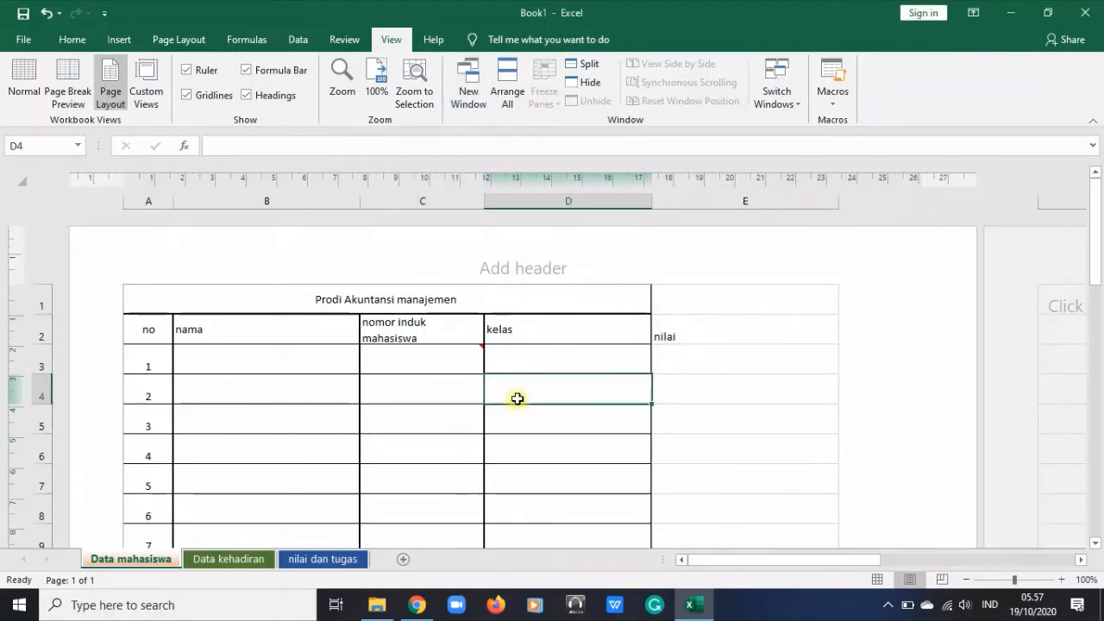
Switch the worksheet to Normal view and look over the student table down to its last row
click(23, 91)
click(645, 379)
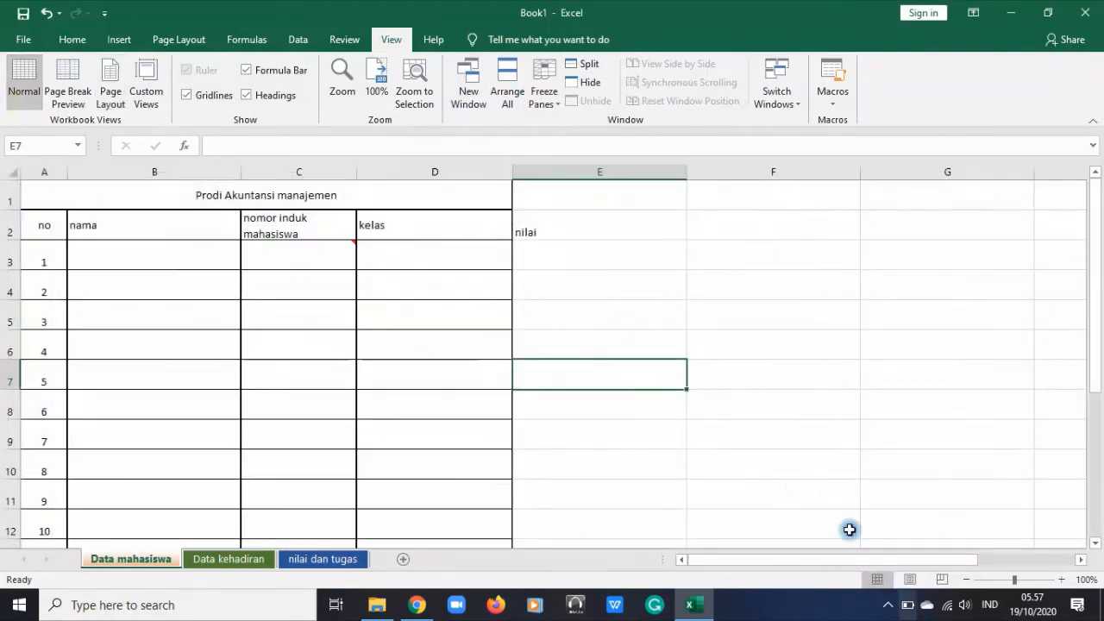
scroll(288, 437, down, 1)
scroll(288, 434, up, 1)
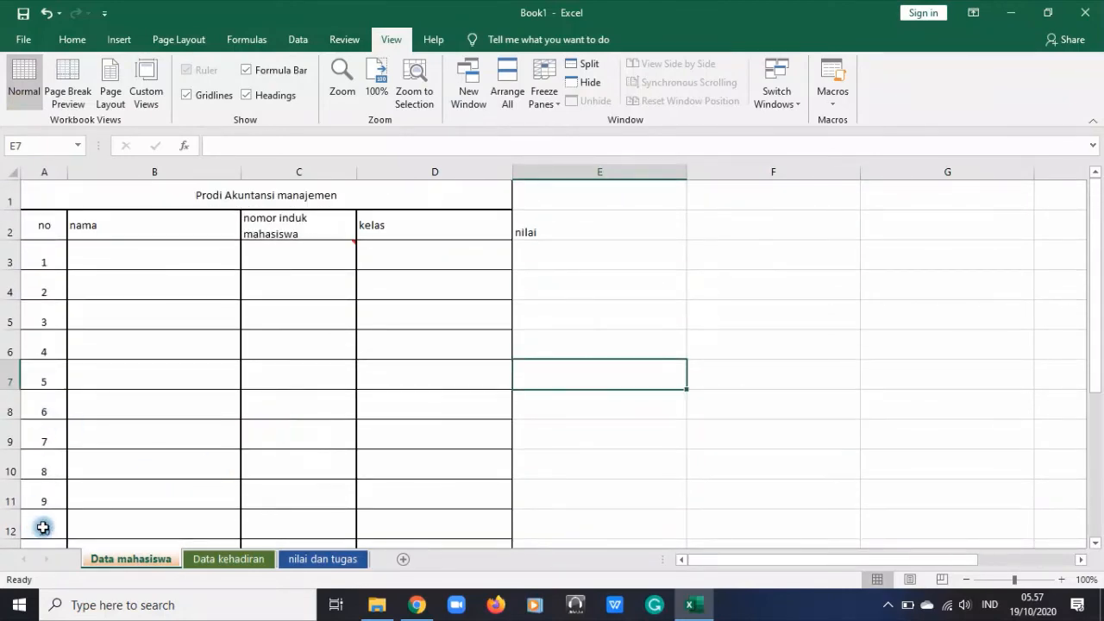
scroll(323, 382, down, 6)
scroll(325, 381, up, 3)
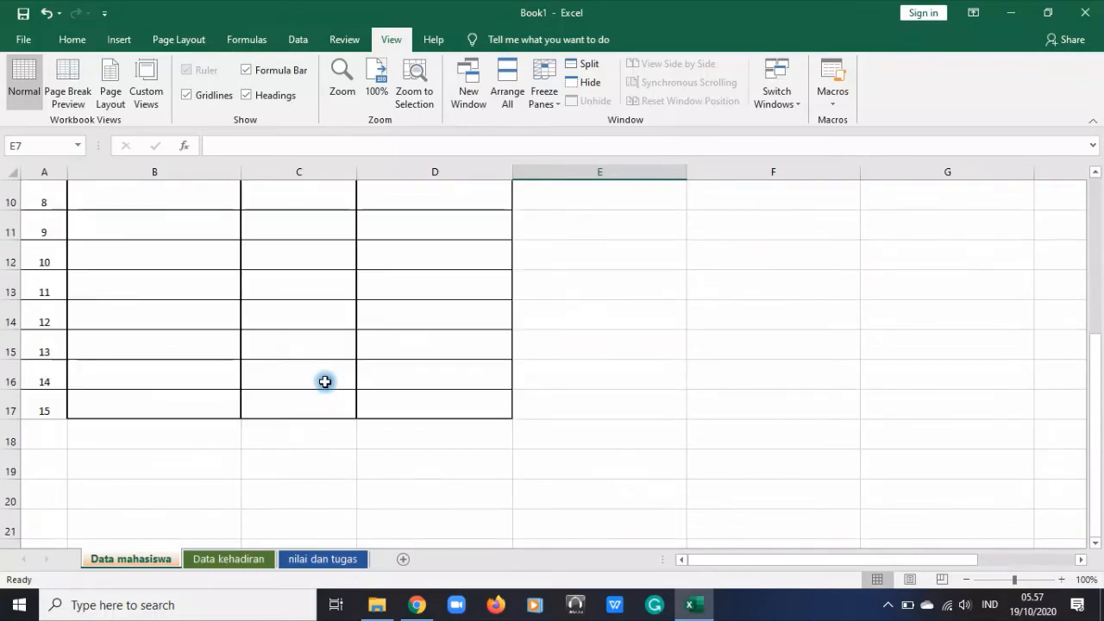
scroll(321, 388, up, 3)
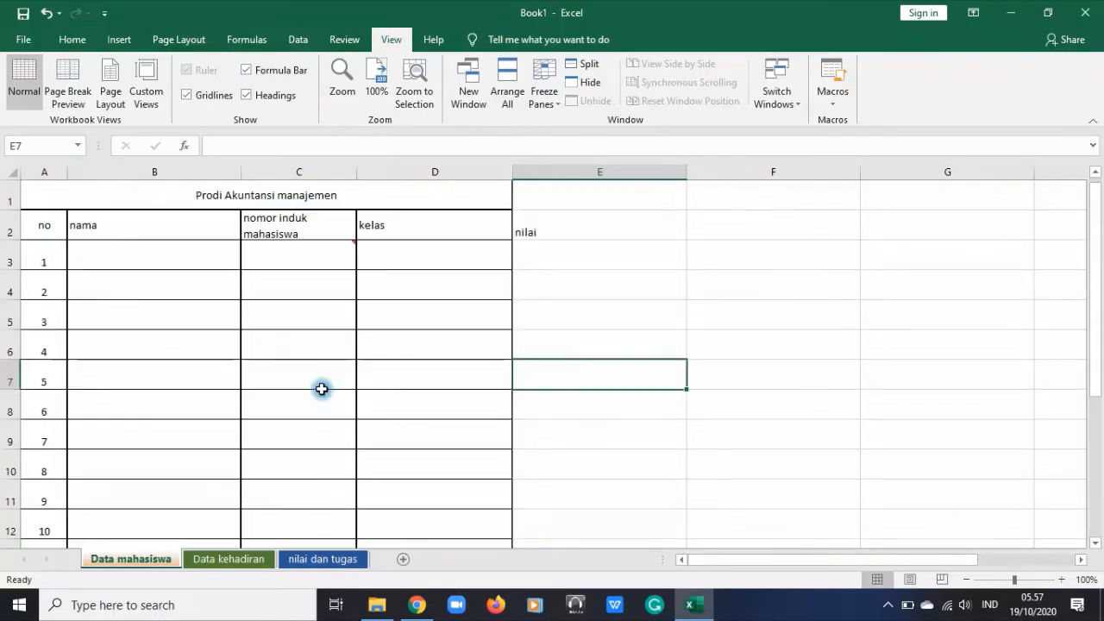
Highlight rows 1 and 2, column A and the header cells A2:D2 in turn to examine the table's heading areas
click(112, 253)
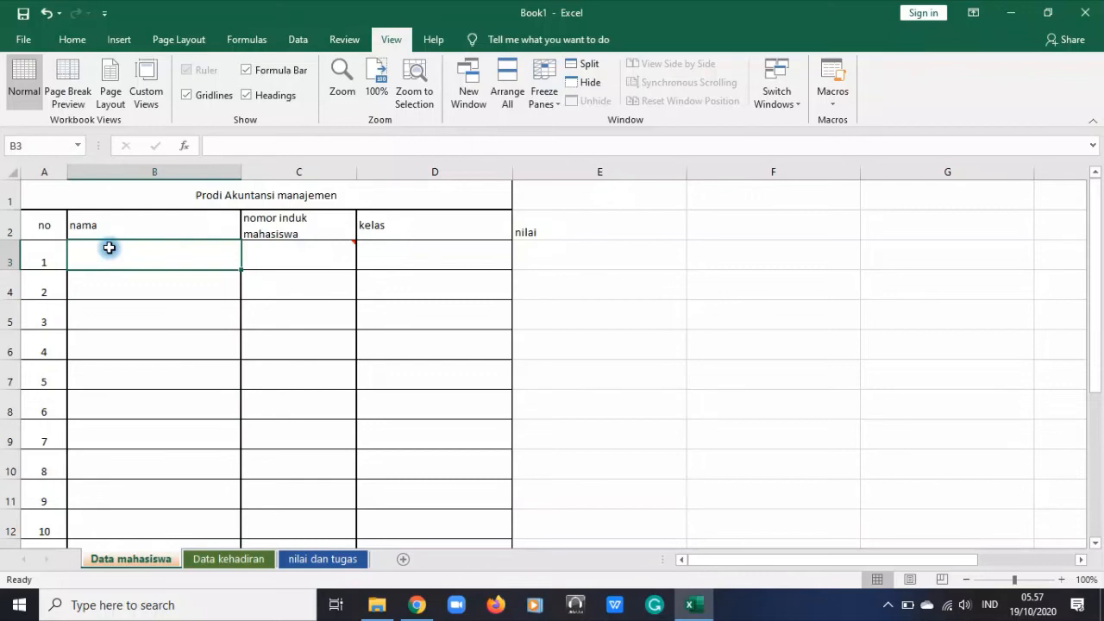
click(38, 194)
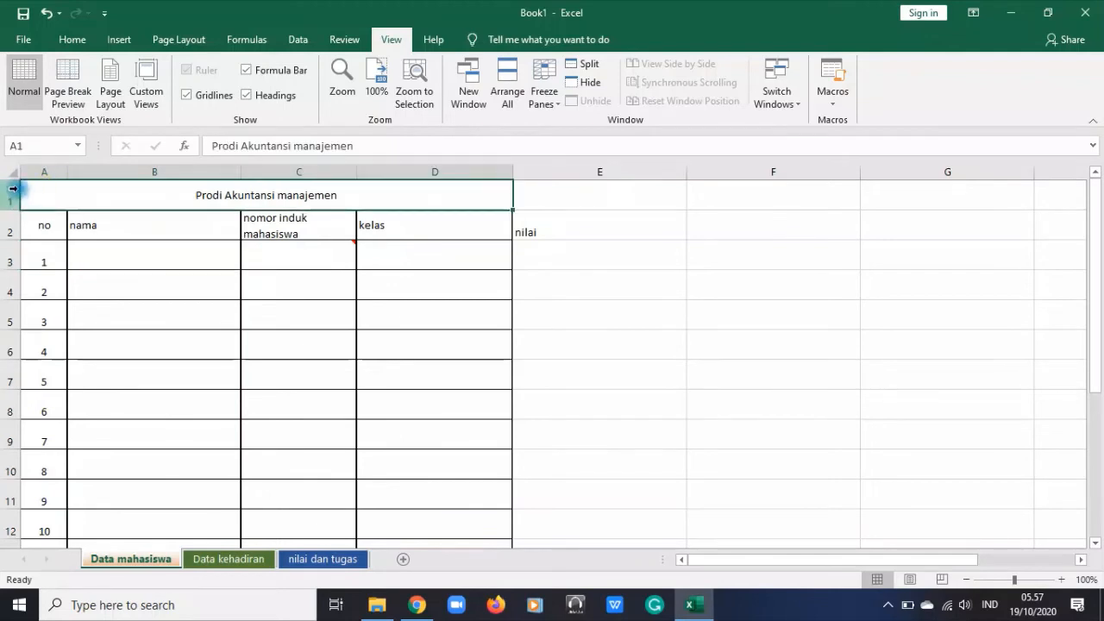
drag(8, 197, 5, 226)
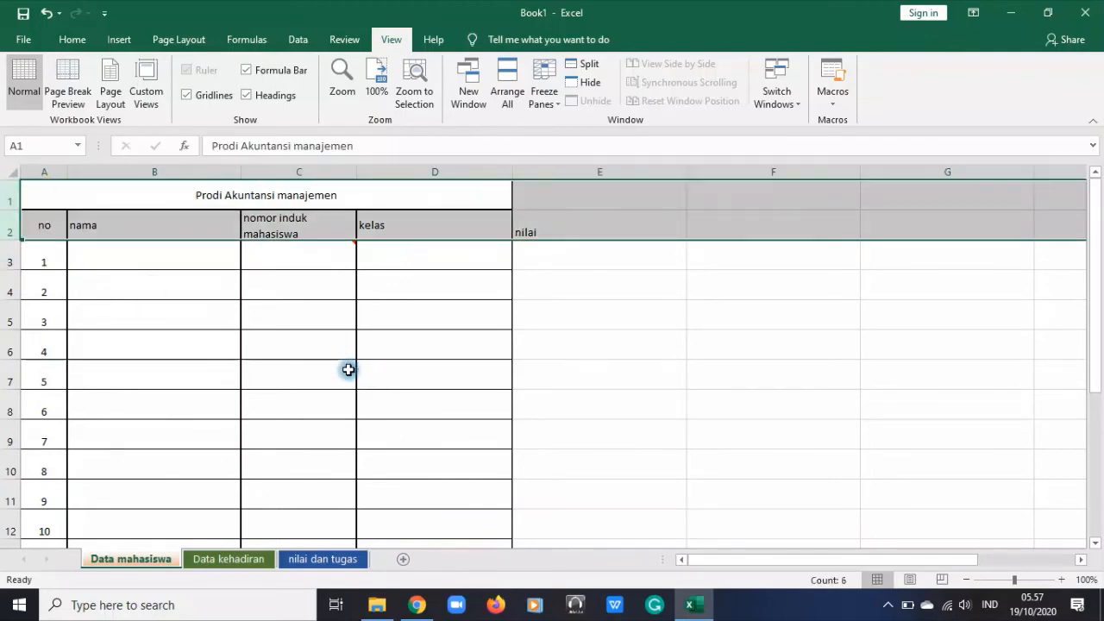
click(39, 171)
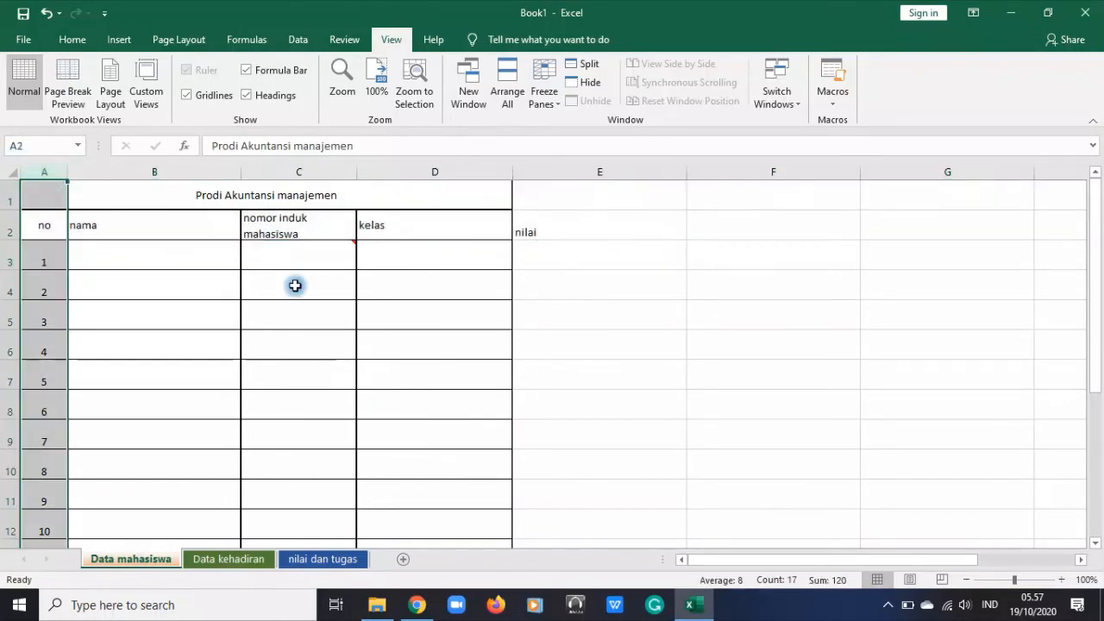
drag(747, 561, 983, 559)
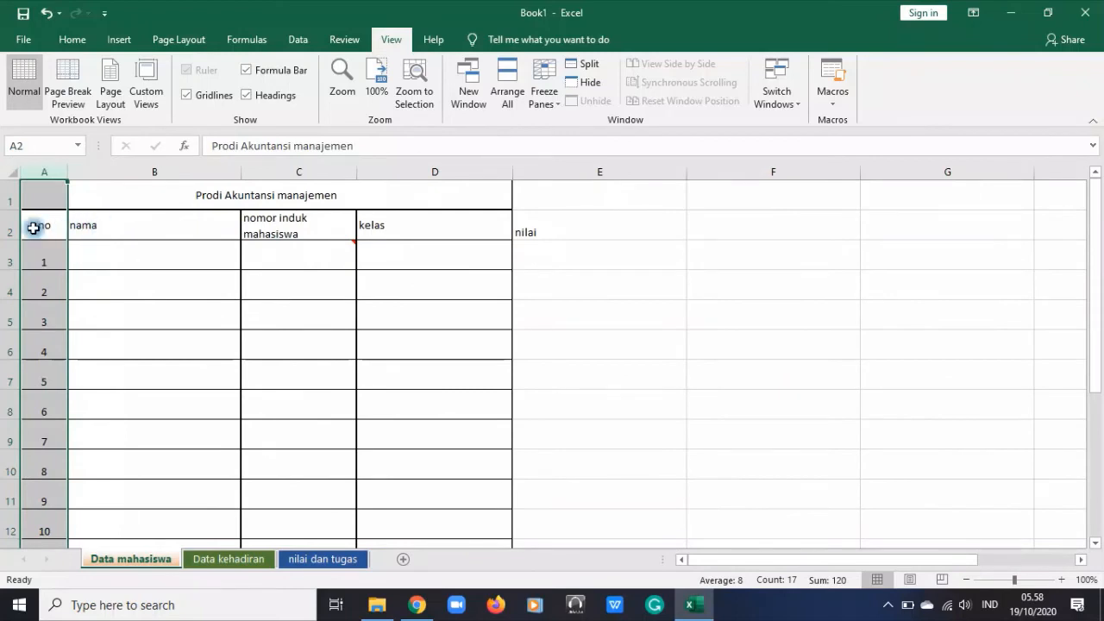
mouse_move(34, 228)
mouse_down()
mouse_move(436, 230)
mouse_move(54, 226)
mouse_up()
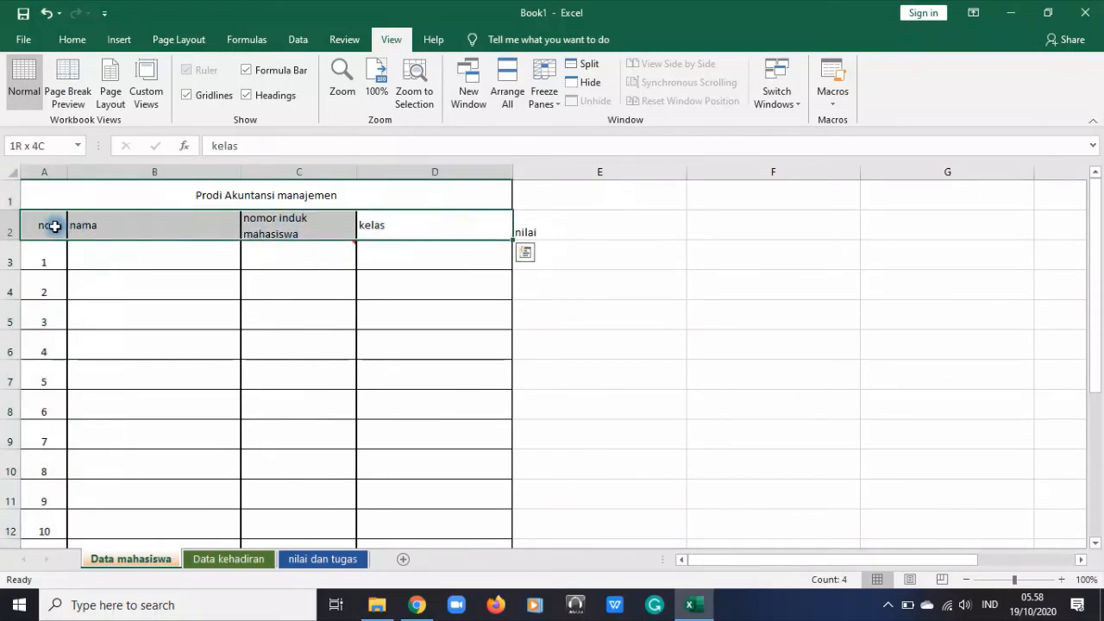
click(38, 172)
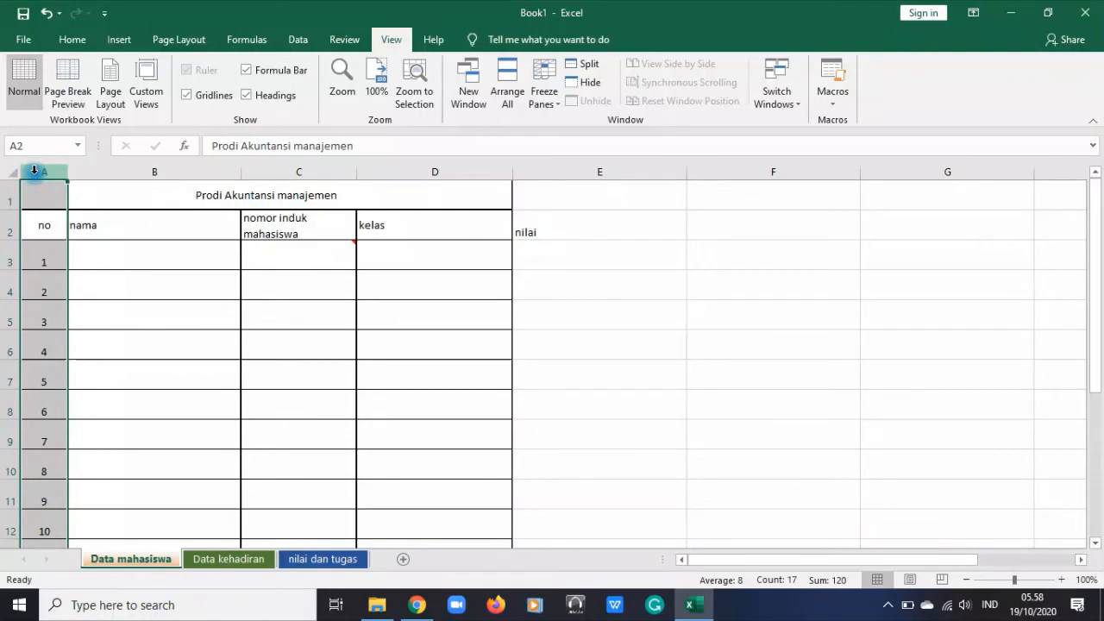
Freeze the panes at cell B3 so rows 1 and 2 and column A stay in view
click(180, 262)
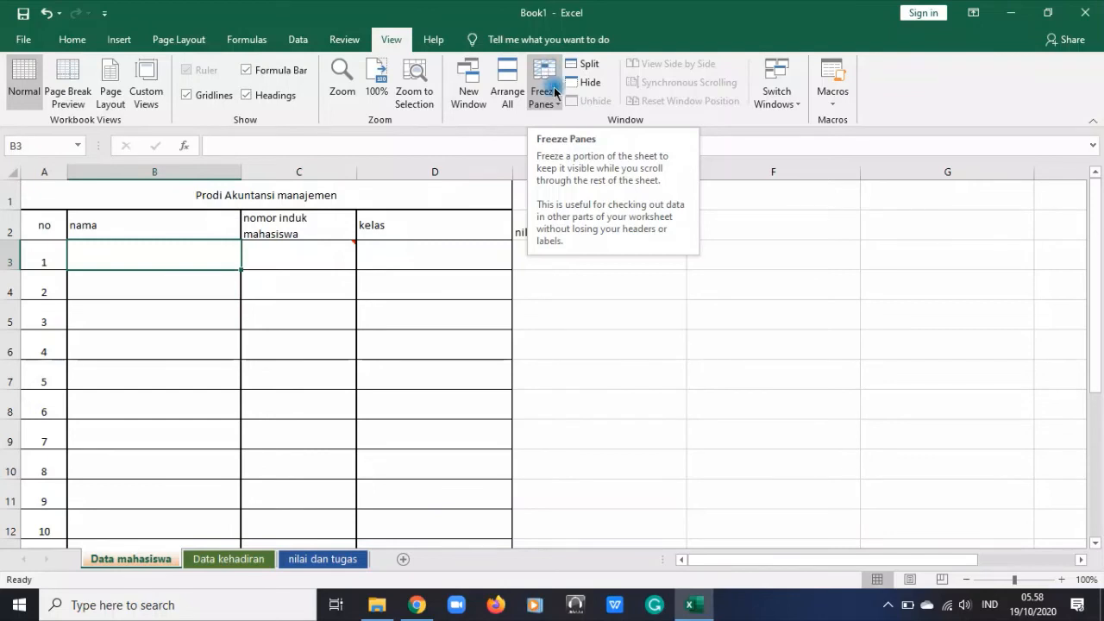
click(547, 93)
click(552, 135)
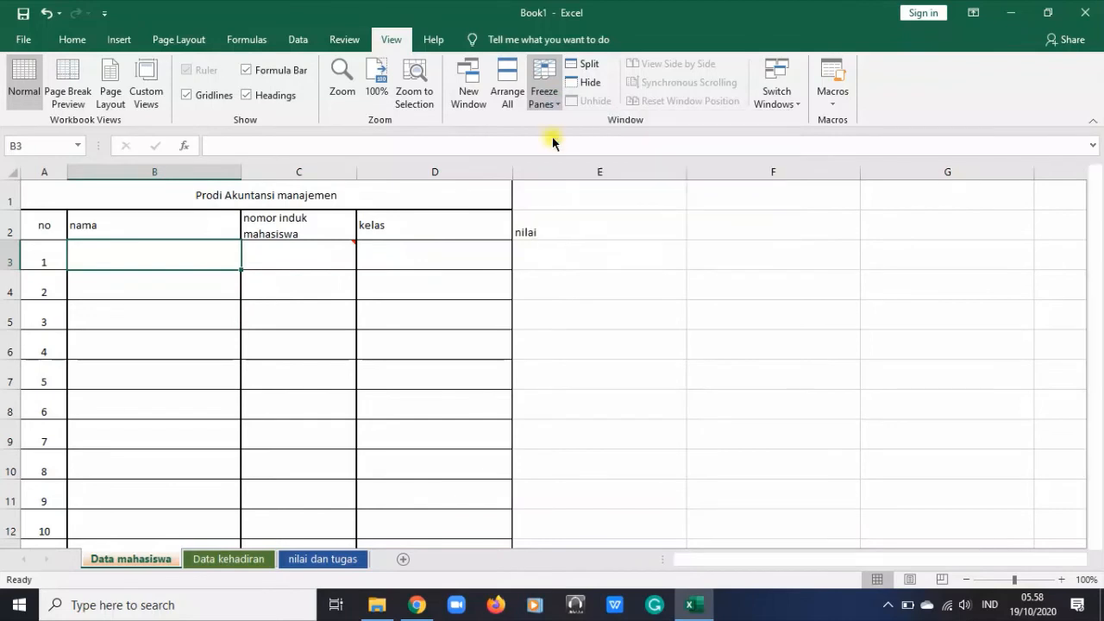
Scroll through the worksheet vertically and horizontally to check how the frozen header rows and column A behave
scroll(248, 295, down, 7)
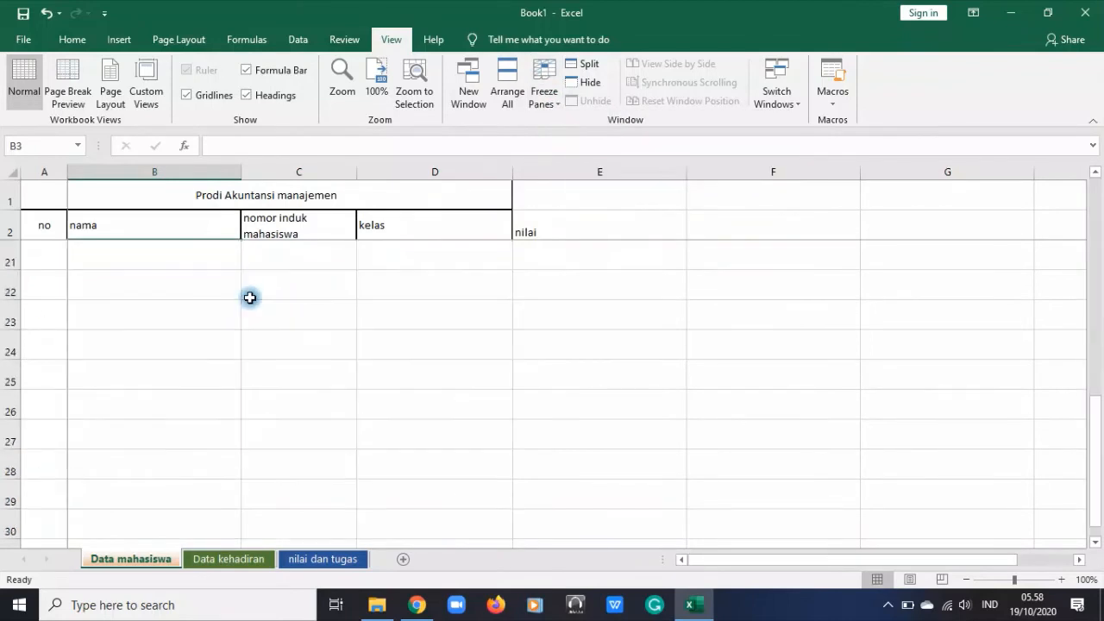
scroll(249, 297, up, 3)
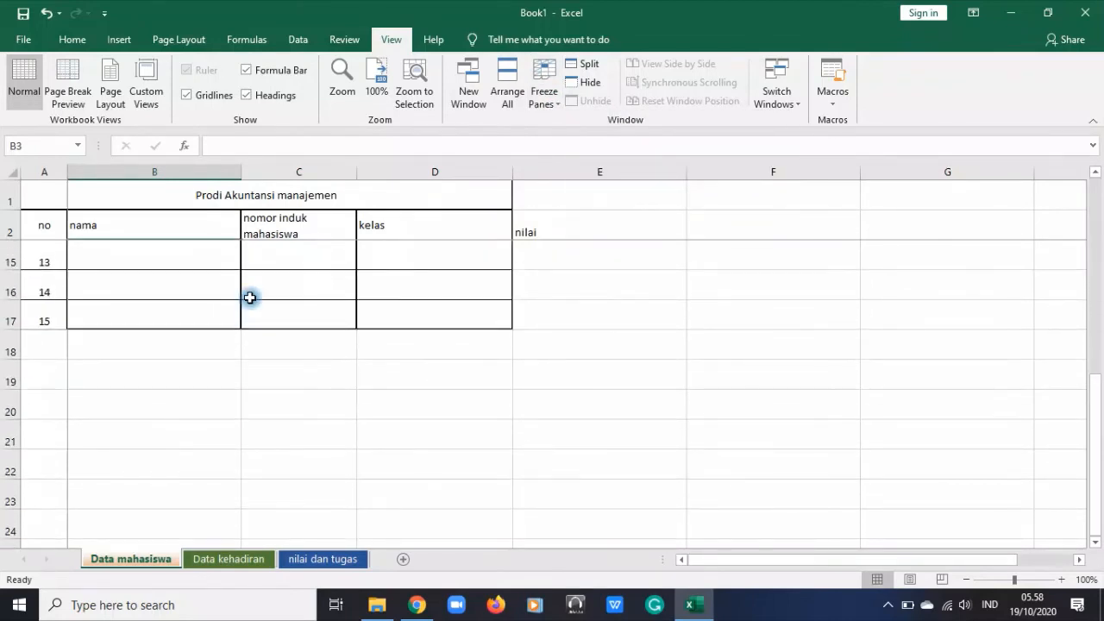
scroll(250, 301, down, 4)
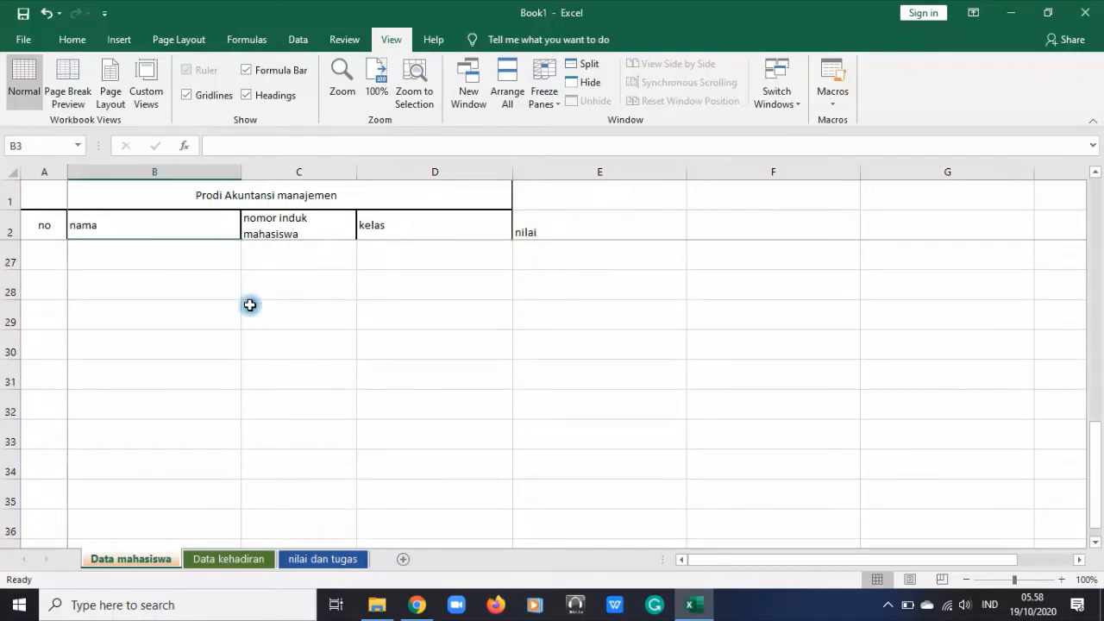
scroll(250, 304, up, 8)
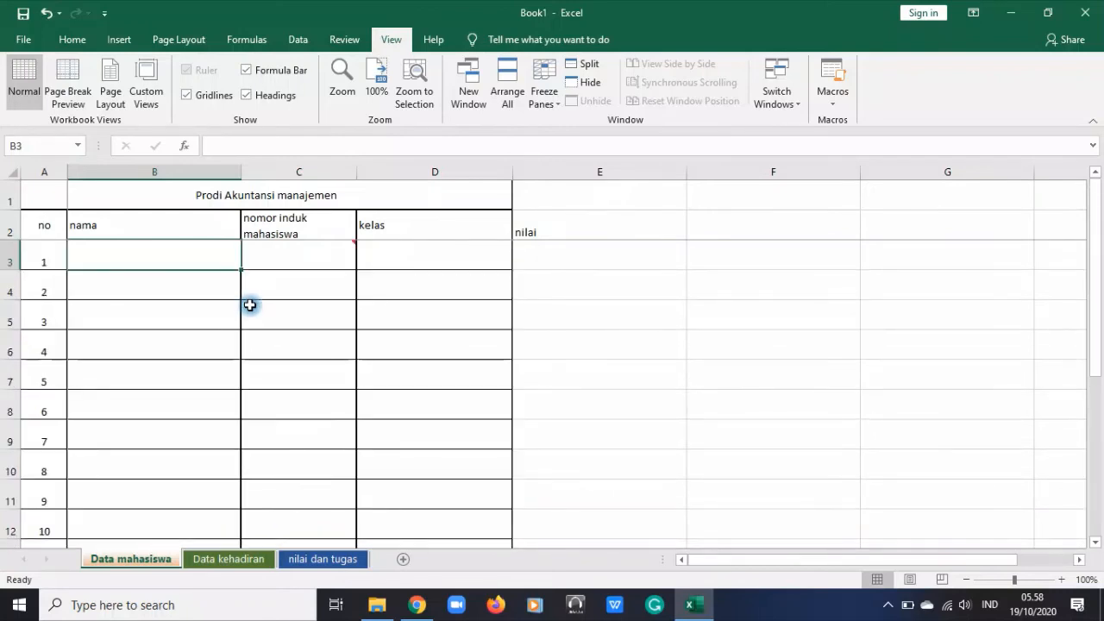
drag(733, 561, 992, 549)
click(1078, 558)
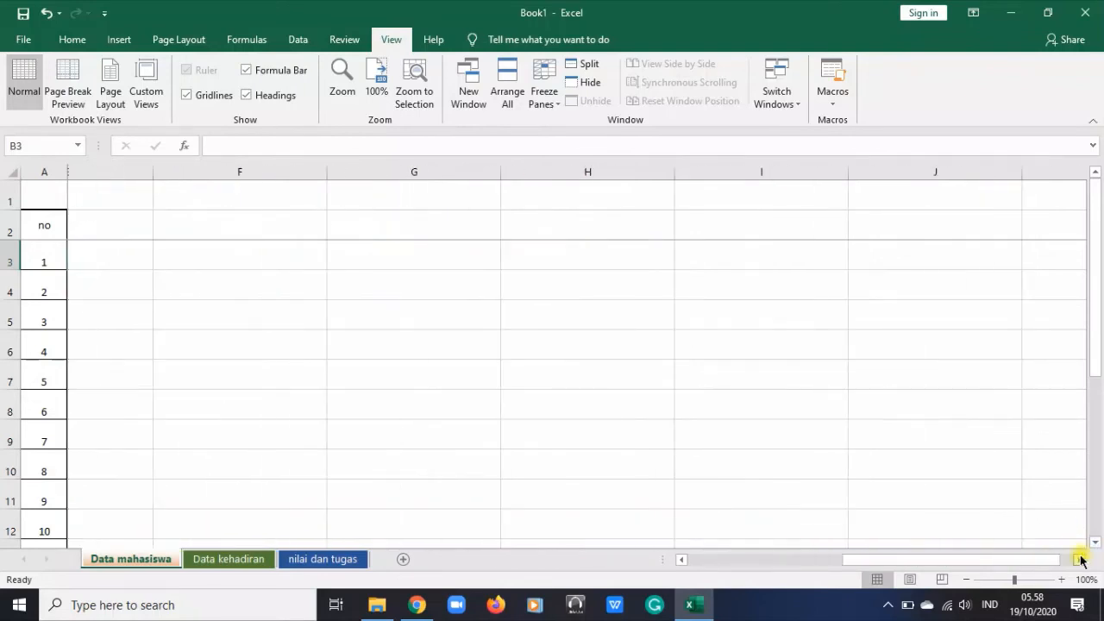
drag(1069, 559, 645, 580)
Highlight columns A and B, unfreeze the worksheet panes and select cell C3
click(322, 432)
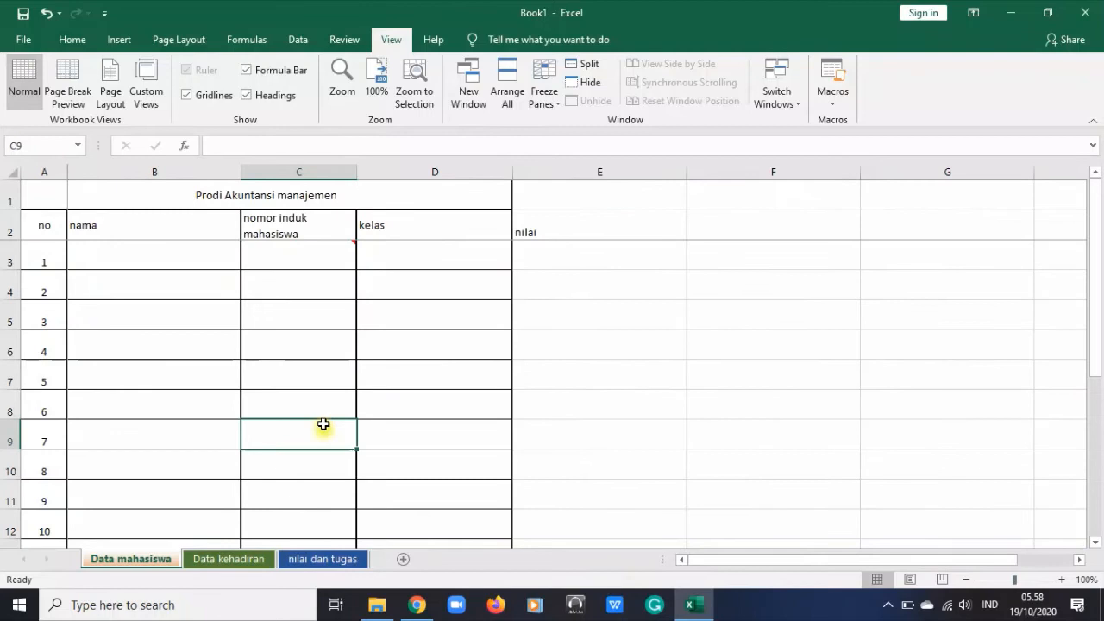
click(313, 257)
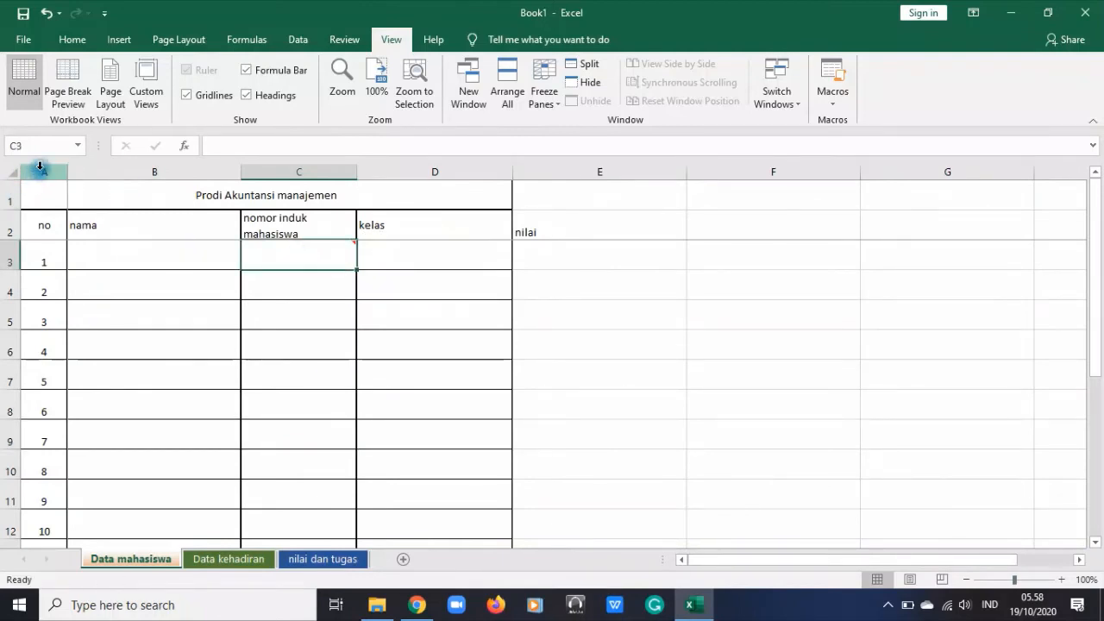
drag(39, 172, 177, 219)
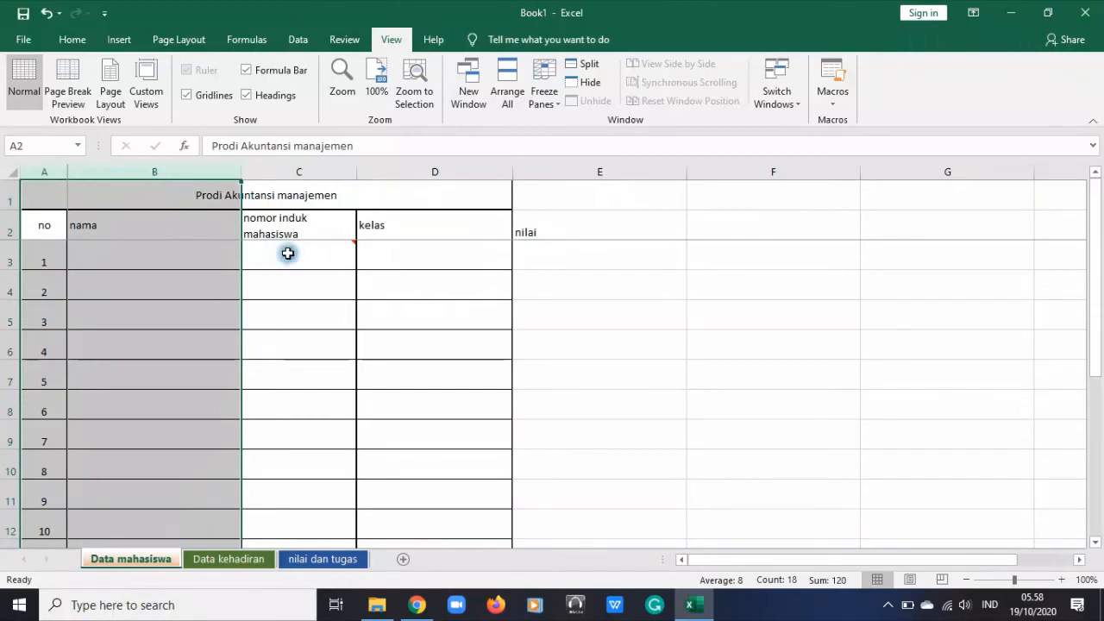
click(544, 95)
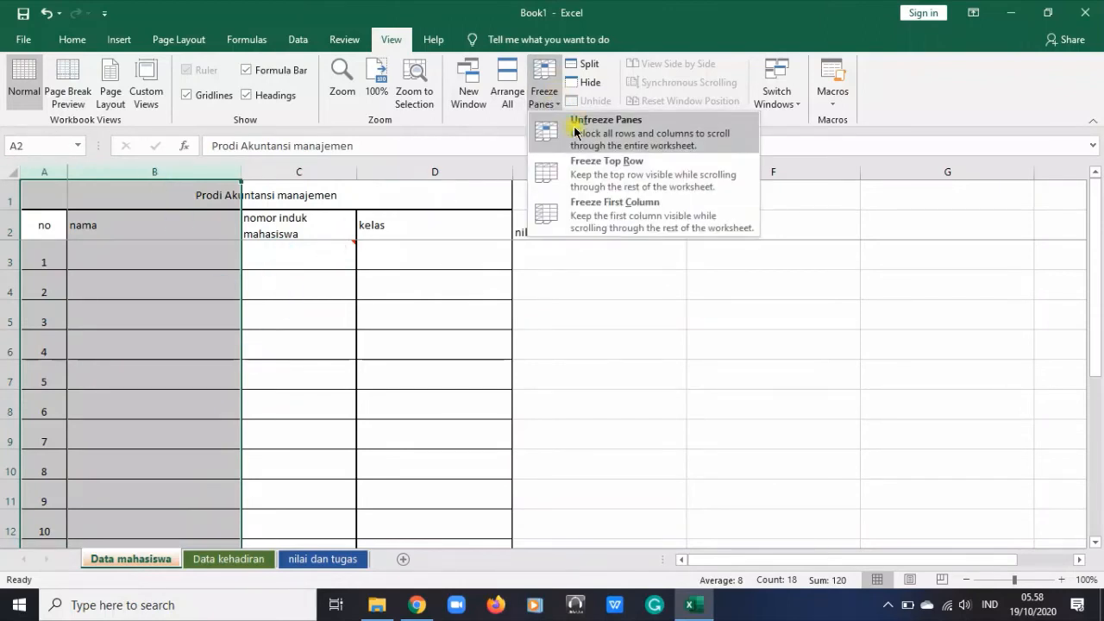
click(575, 129)
click(287, 250)
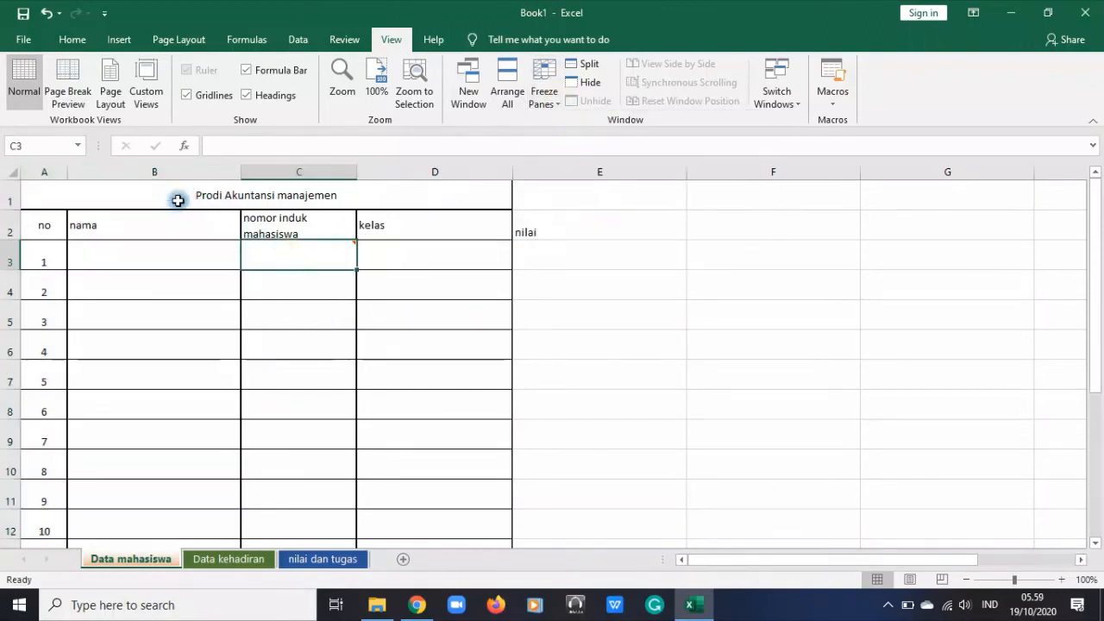
Fill columns A and B and rows 1 and 2 with yellow to mark the areas for freezing
drag(30, 166, 143, 167)
click(73, 40)
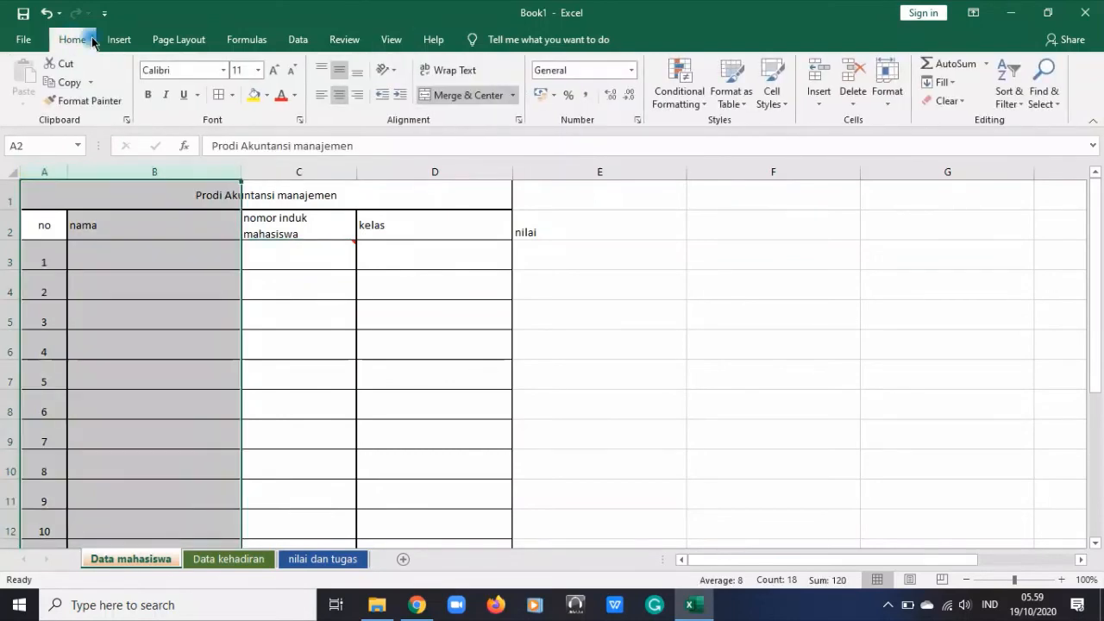
click(256, 95)
drag(9, 196, 9, 224)
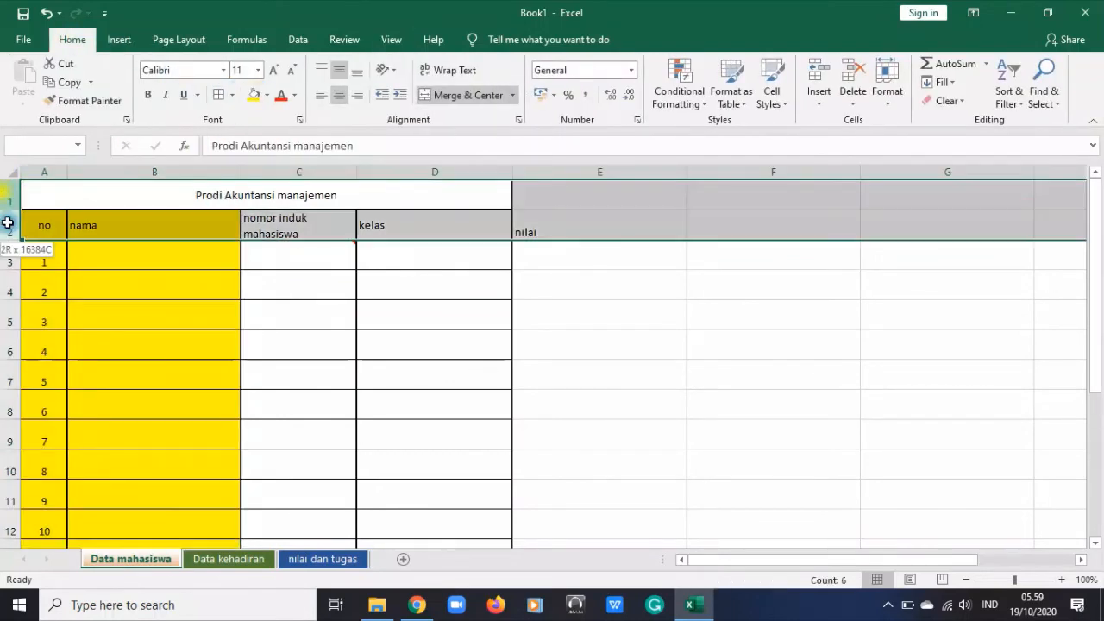
click(257, 95)
click(489, 369)
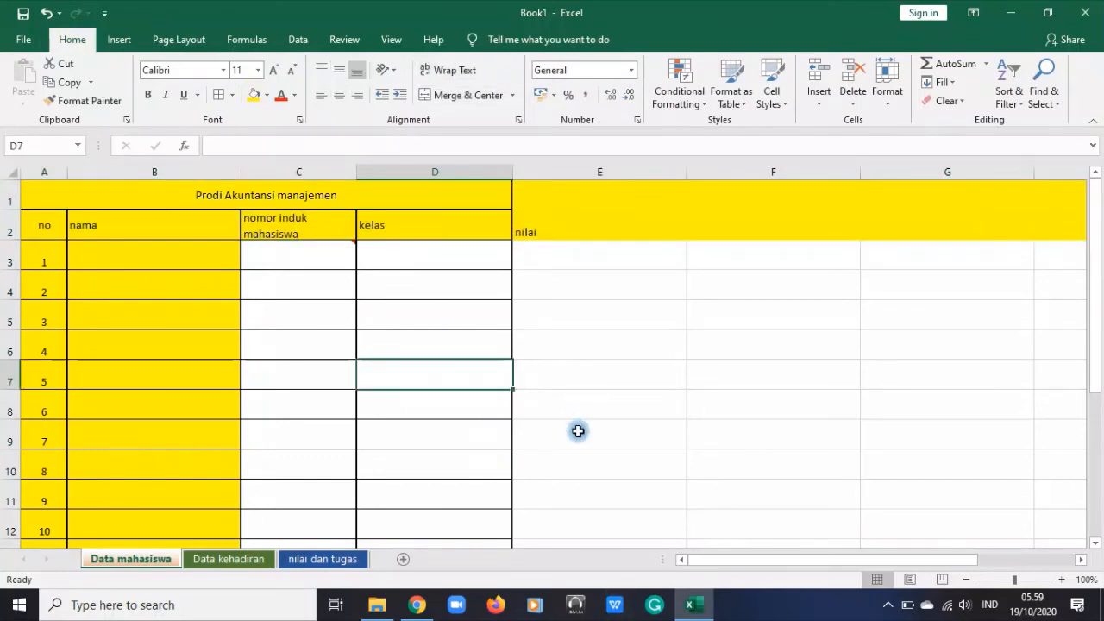
Freeze the panes at cell C3 so rows 1 and 2 and columns A and B stay in view
click(292, 259)
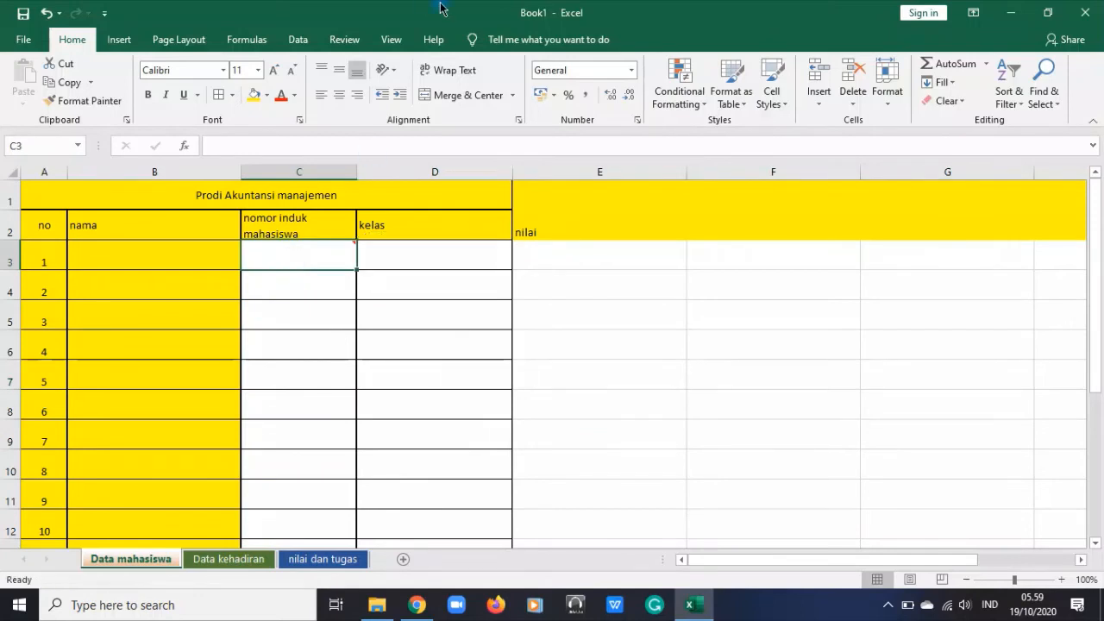
click(391, 40)
click(540, 98)
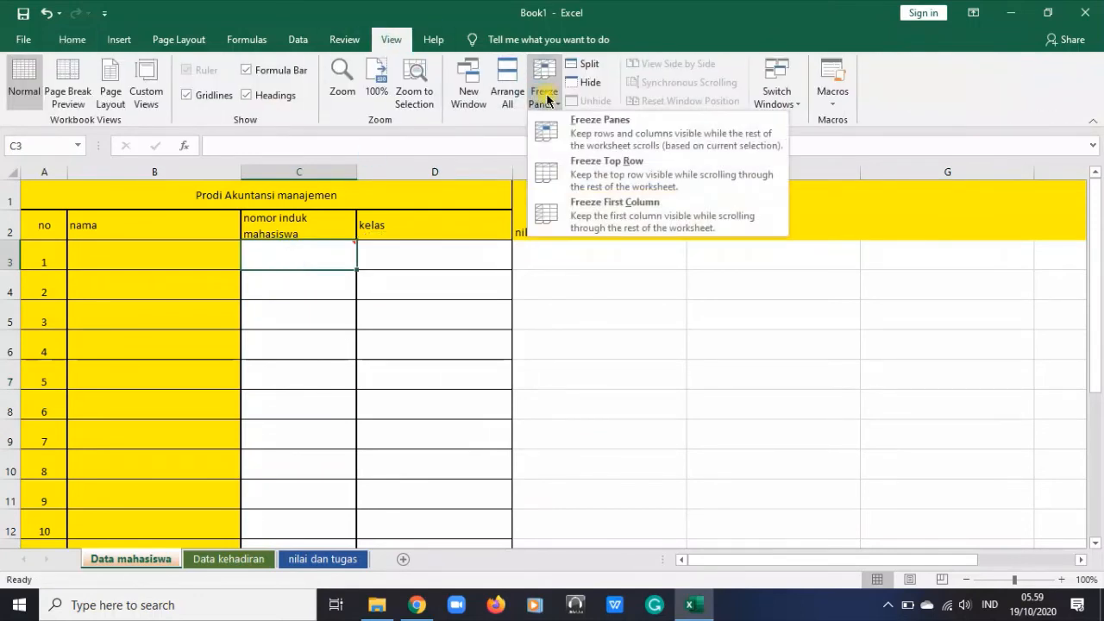
click(574, 138)
scroll(587, 374, down, 14)
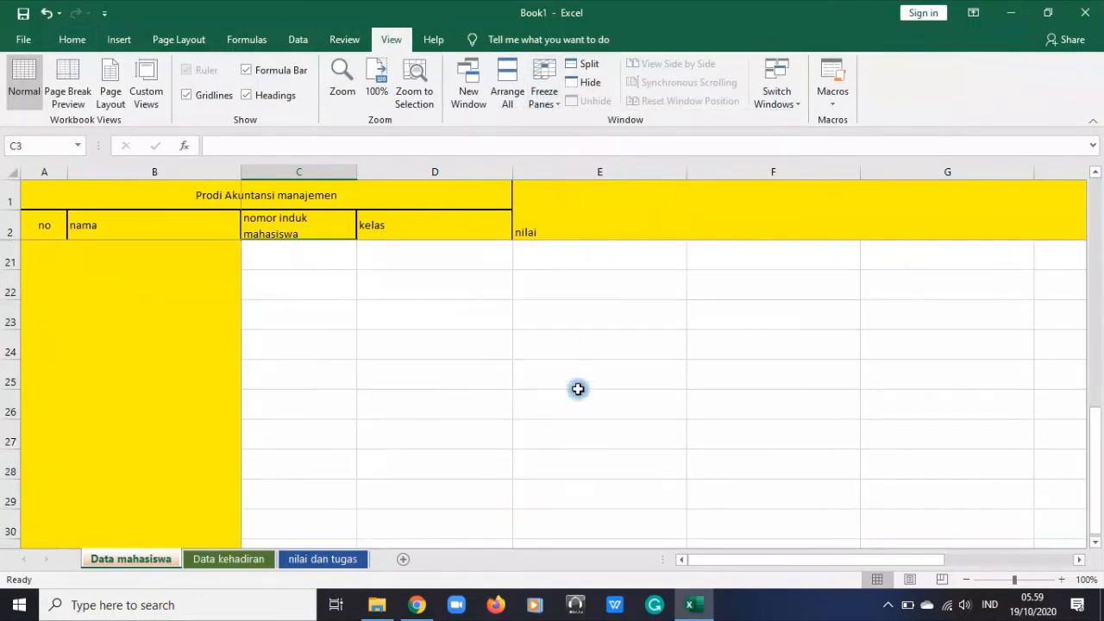
scroll(574, 386, up, 14)
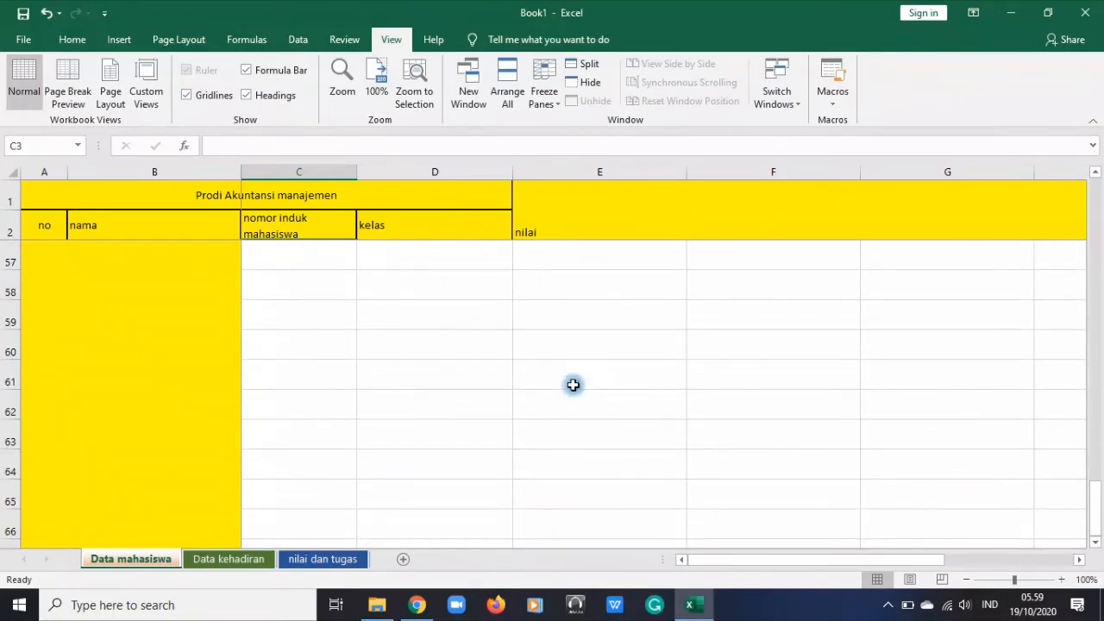
drag(727, 546, 392, 586)
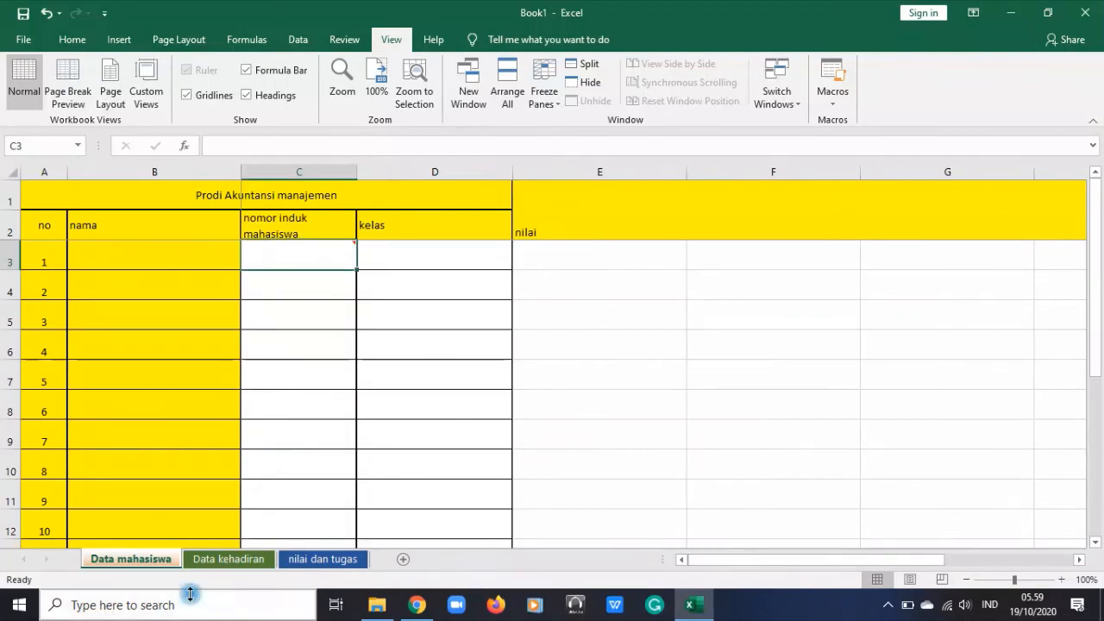
Look over the Freeze Panes options and highlight the frozen columns A and B
click(545, 102)
click(546, 99)
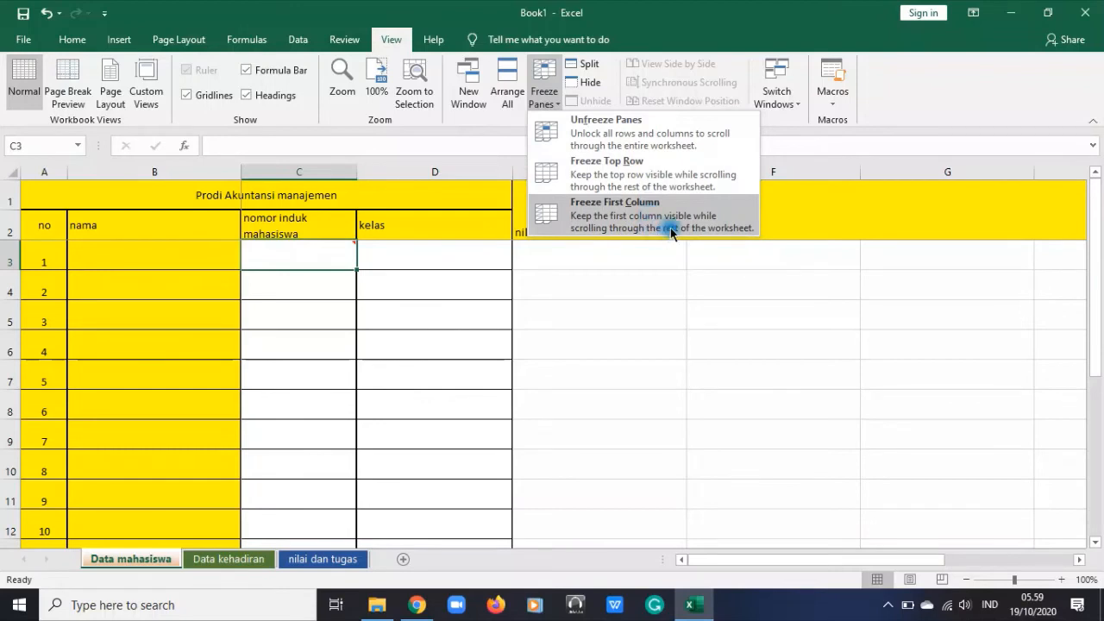
click(34, 172)
drag(35, 172, 177, 252)
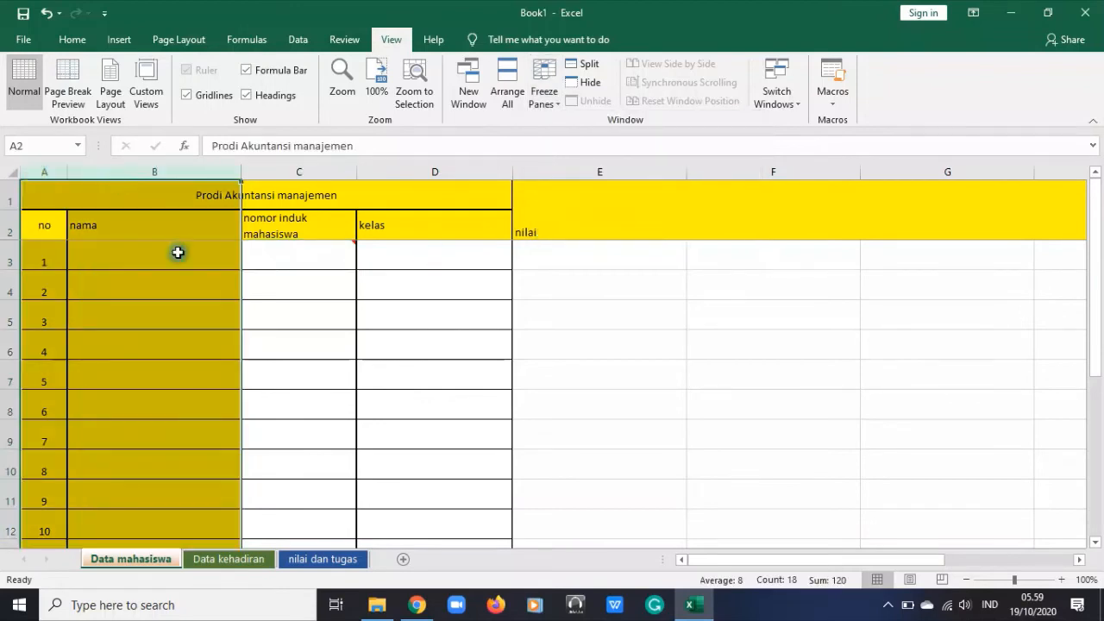
Split the window into separately scrolling panes and move the vertical divider to the edge of column D for side-by-side views of the table
click(395, 312)
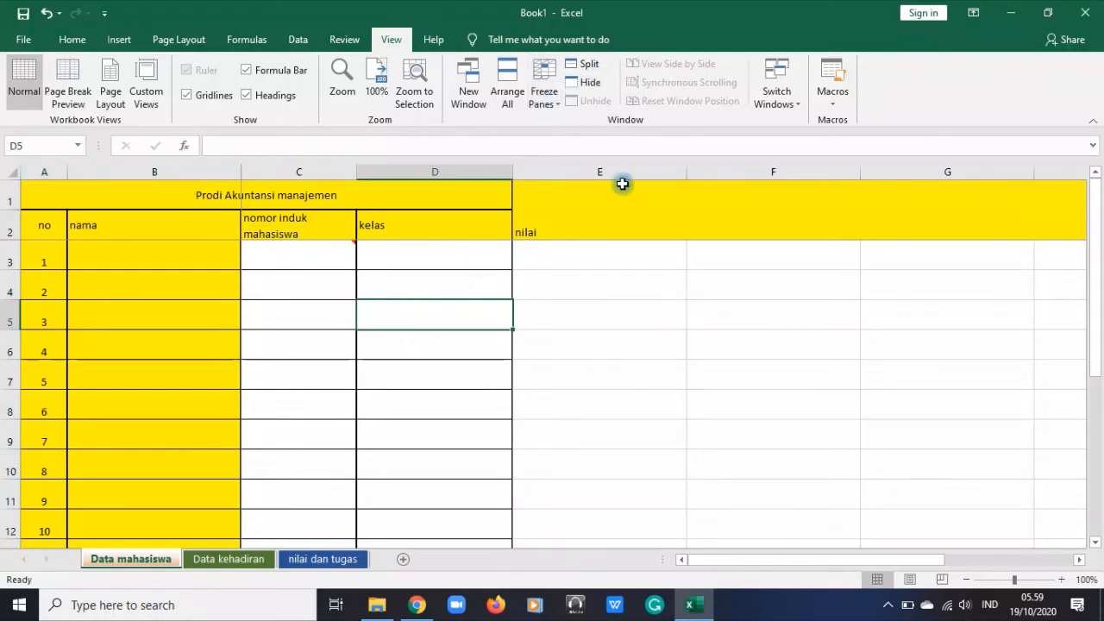
click(589, 67)
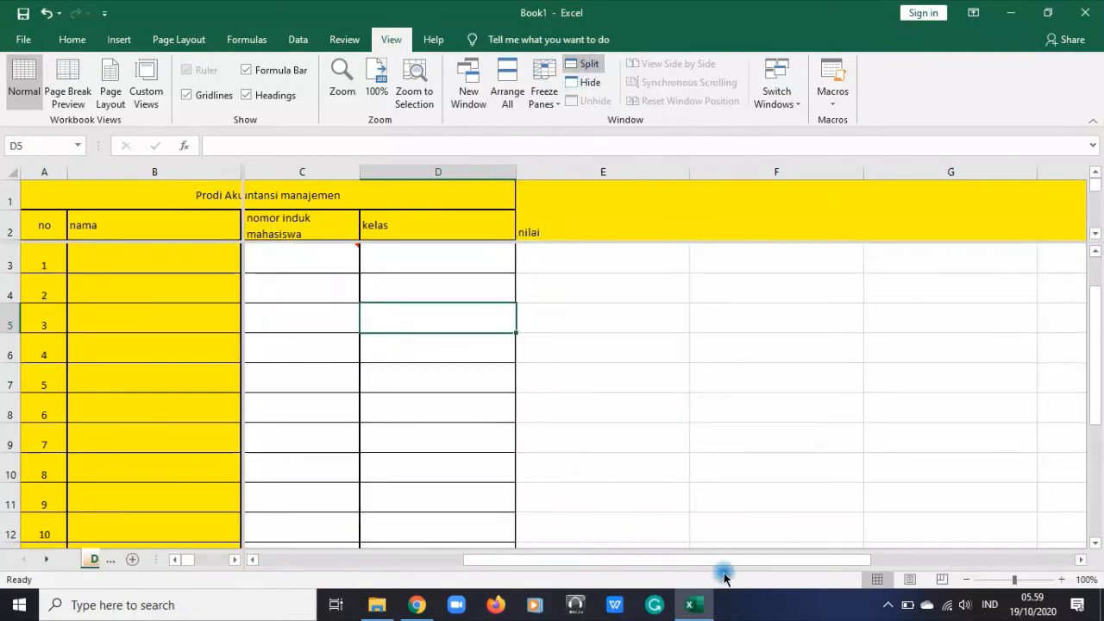
drag(855, 564, 420, 510)
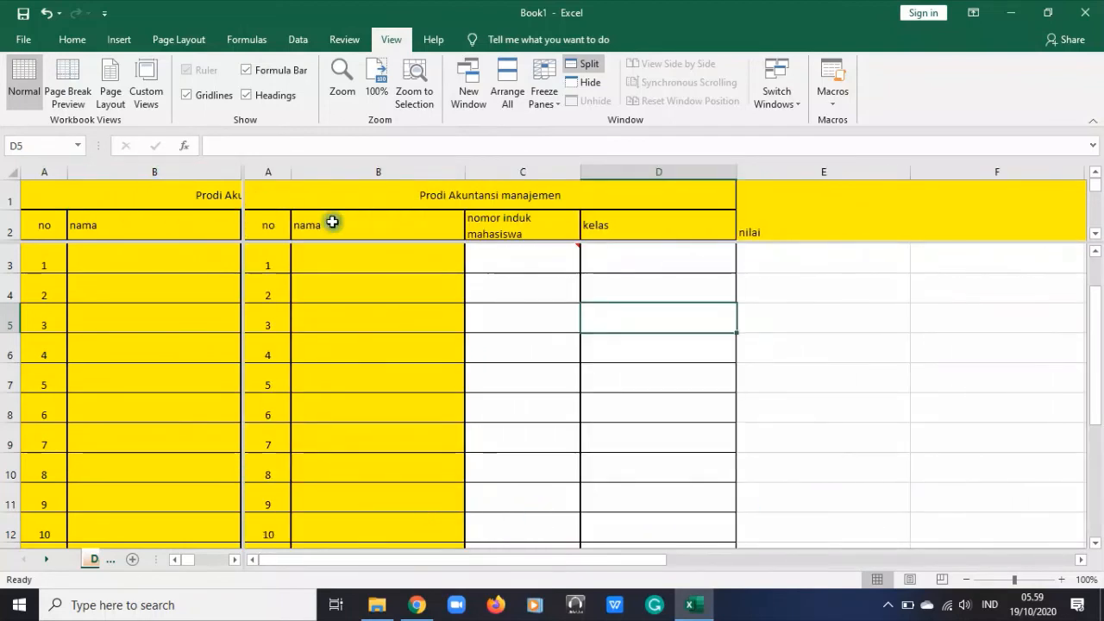
drag(262, 171, 552, 168)
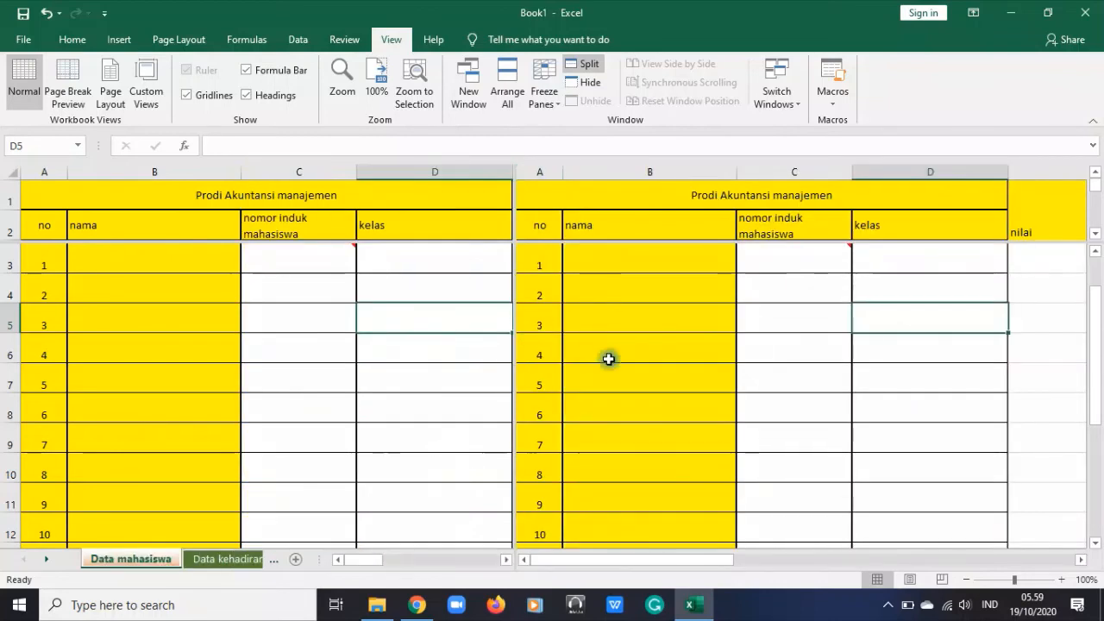
mouse_move(303, 259)
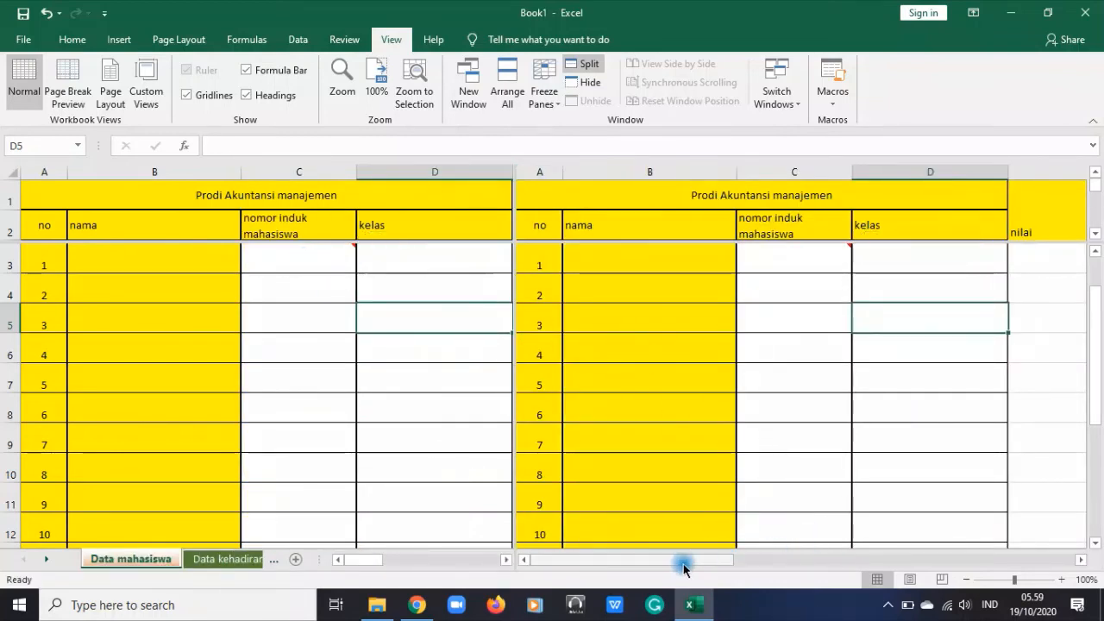
drag(367, 559, 402, 559)
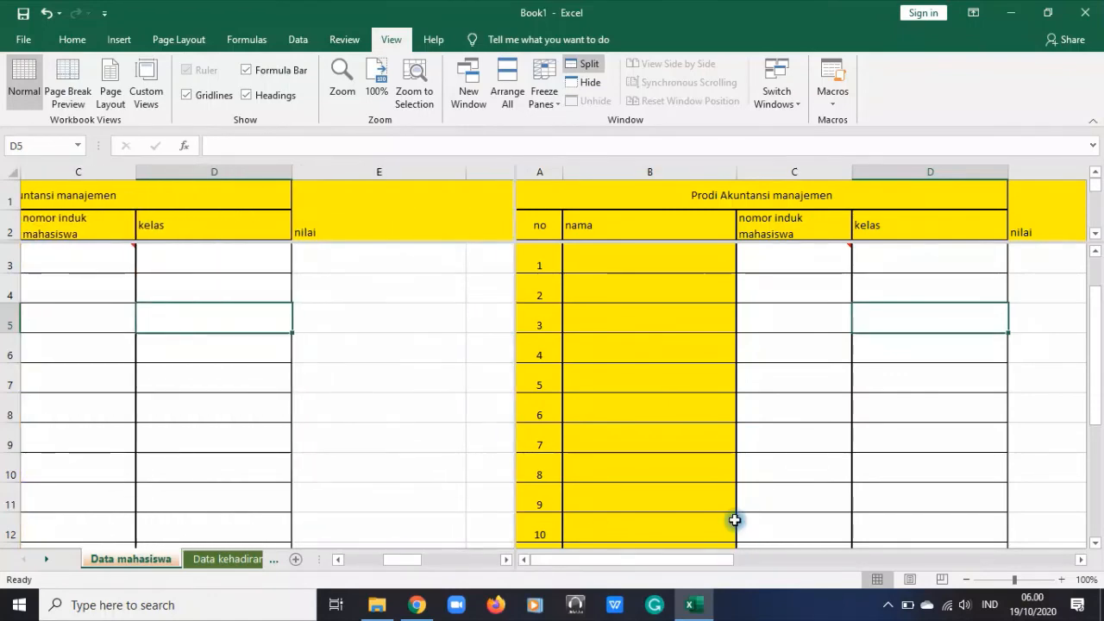
Remove the window split and bring the student table back into view from column A
click(583, 68)
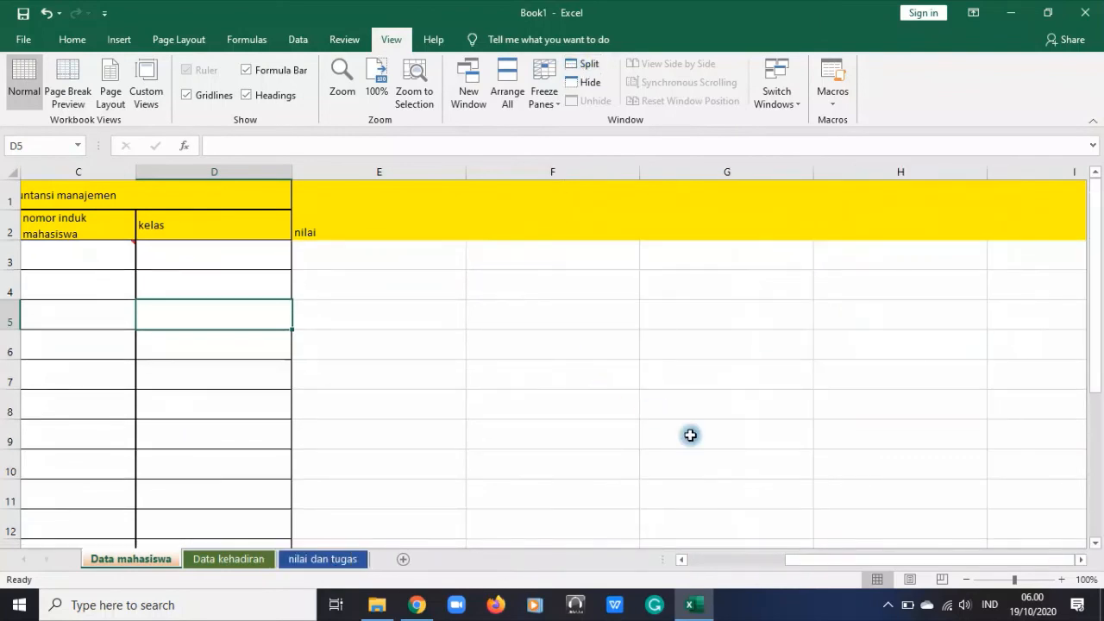
drag(811, 558, 606, 389)
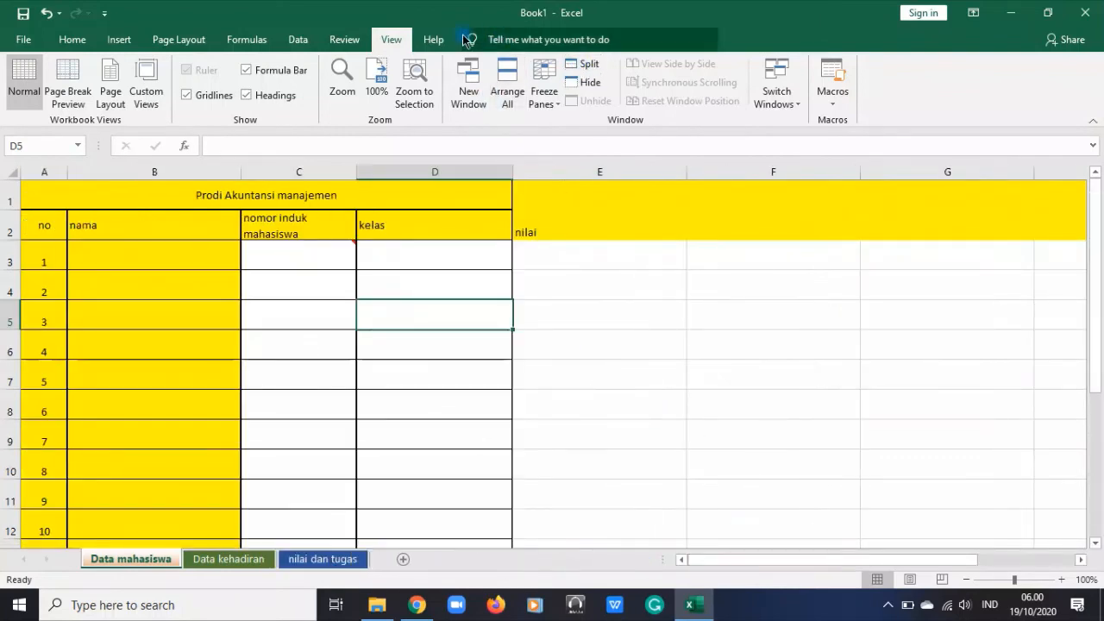
click(431, 43)
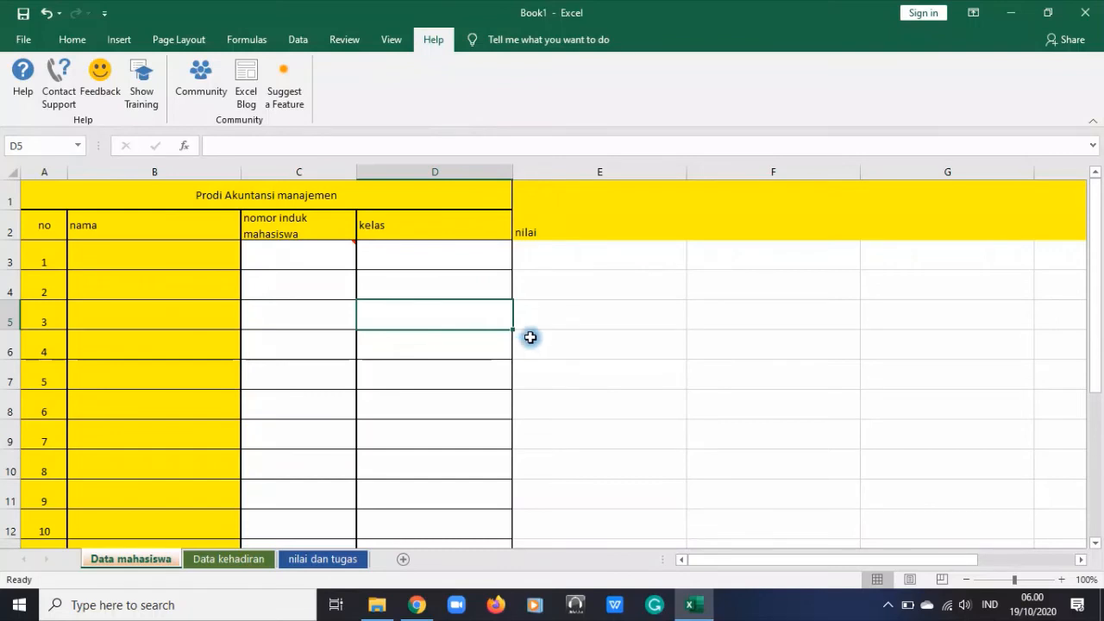
click(385, 45)
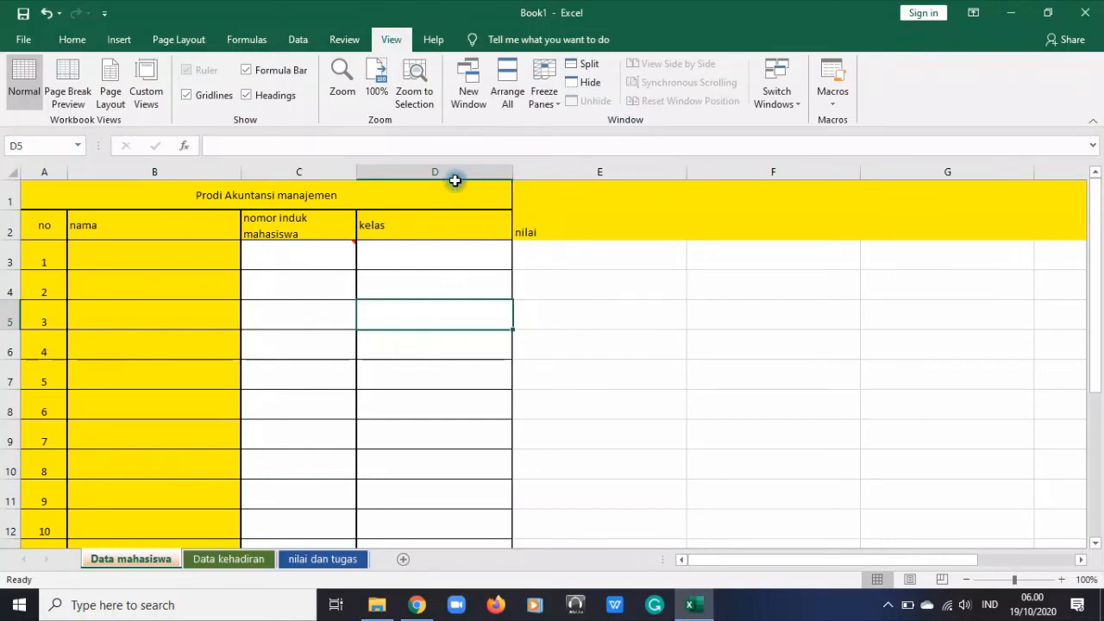
Split the window horizontally above row 8 of the Data mahasiswa sheet
click(709, 173)
drag(11, 260, 7, 440)
scroll(242, 421, down, 5)
scroll(192, 411, up, 5)
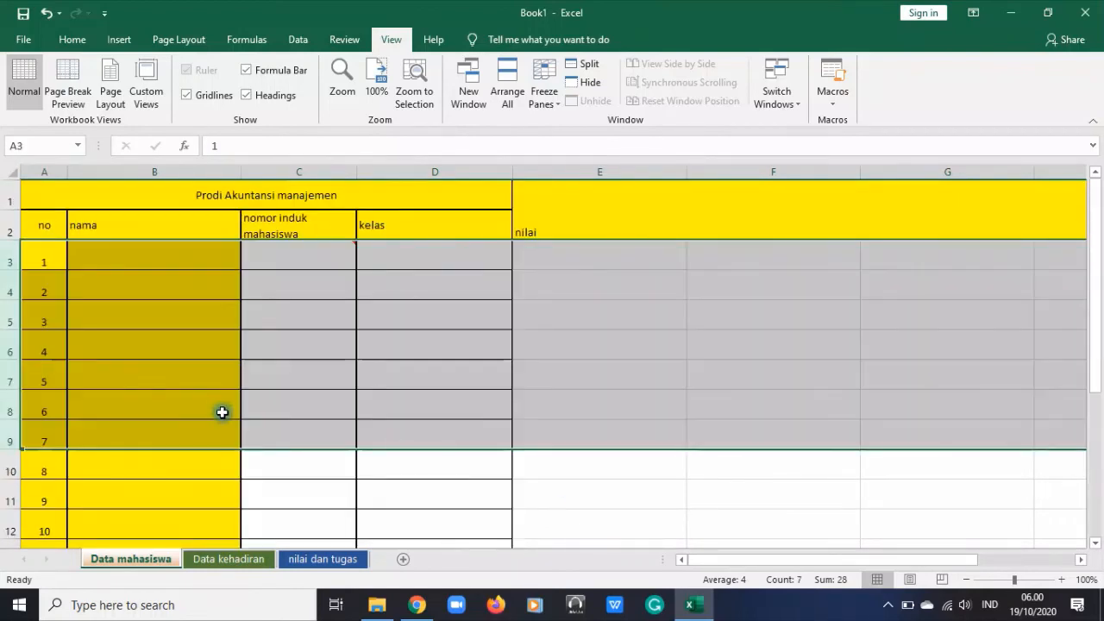
click(587, 413)
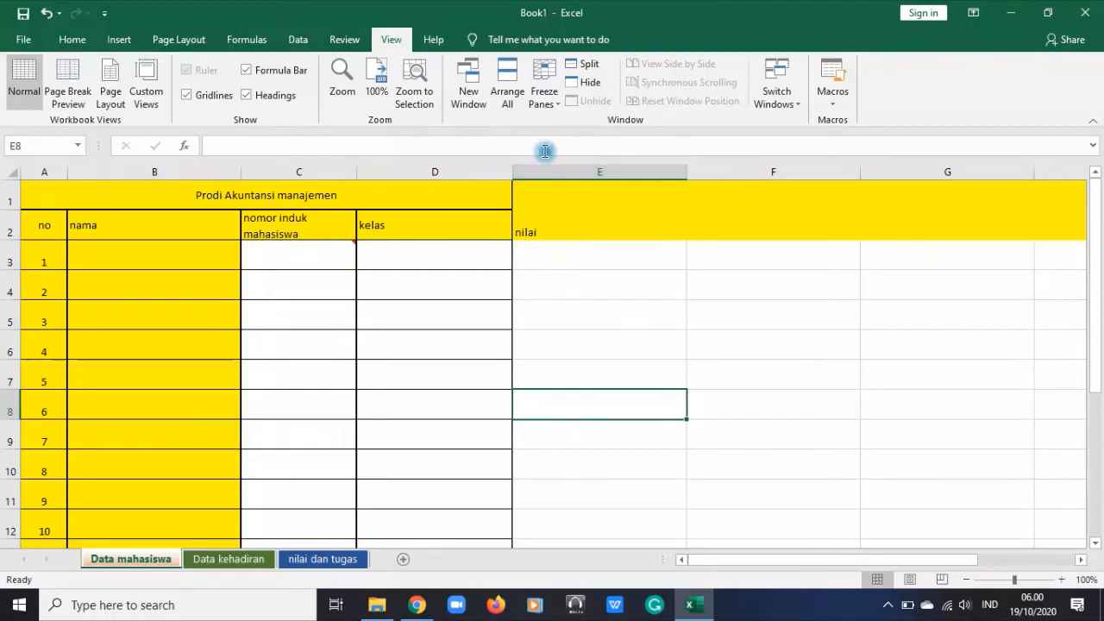
click(3, 398)
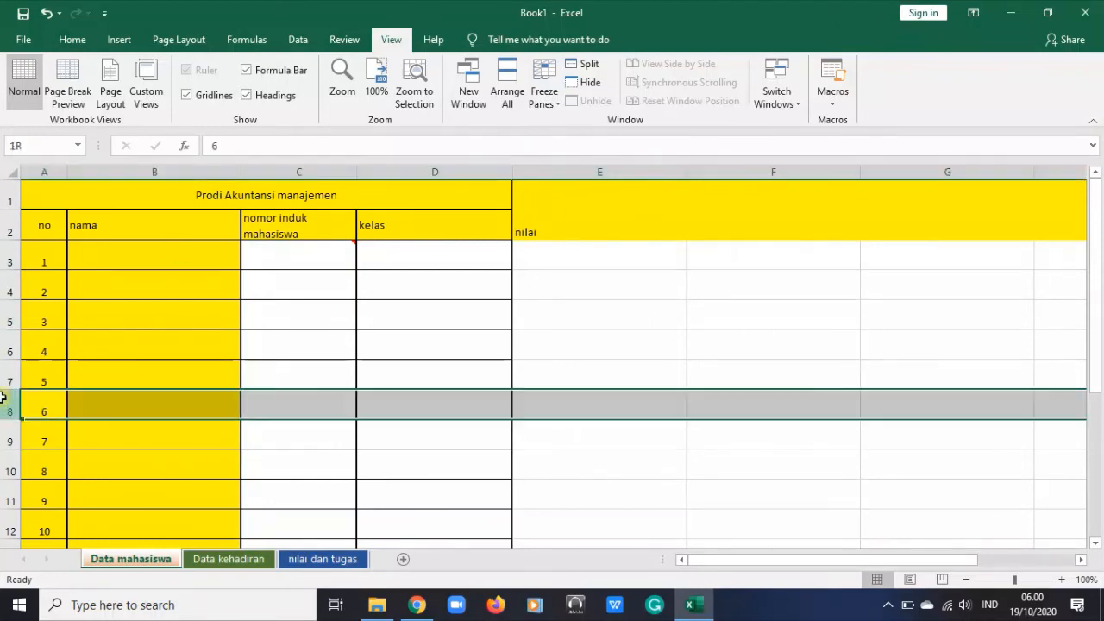
click(584, 64)
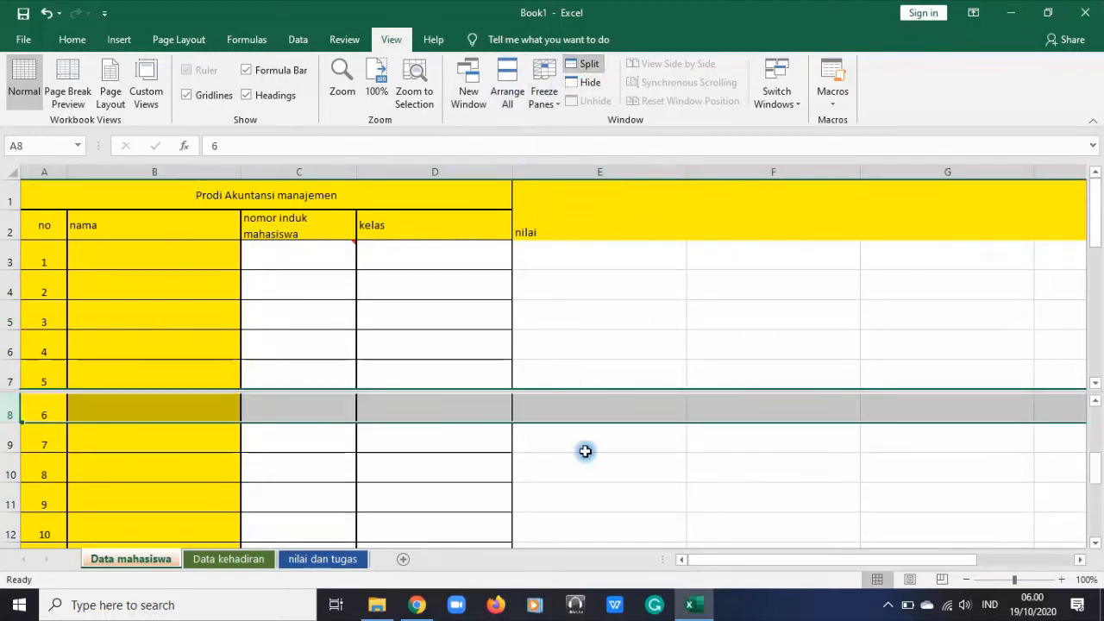
Compare the first student rows in the upper pane with rows 14 to 17 in the lower pane
scroll(578, 462, down, 4)
scroll(591, 481, up, 2)
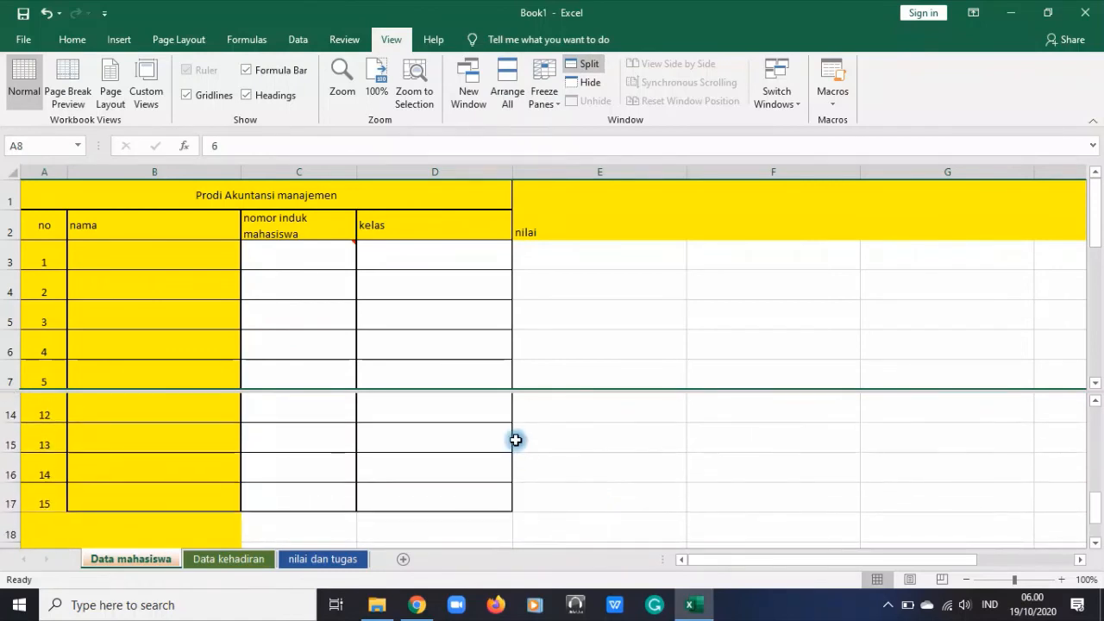
click(138, 263)
click(175, 506)
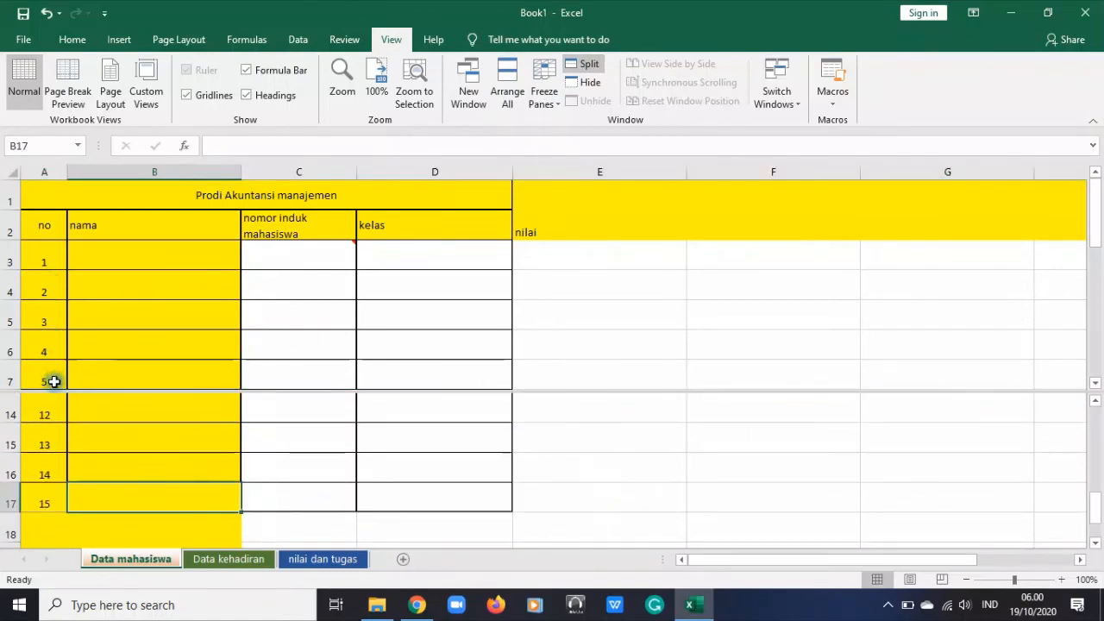
scroll(101, 444, up, 1)
scroll(101, 443, down, 1)
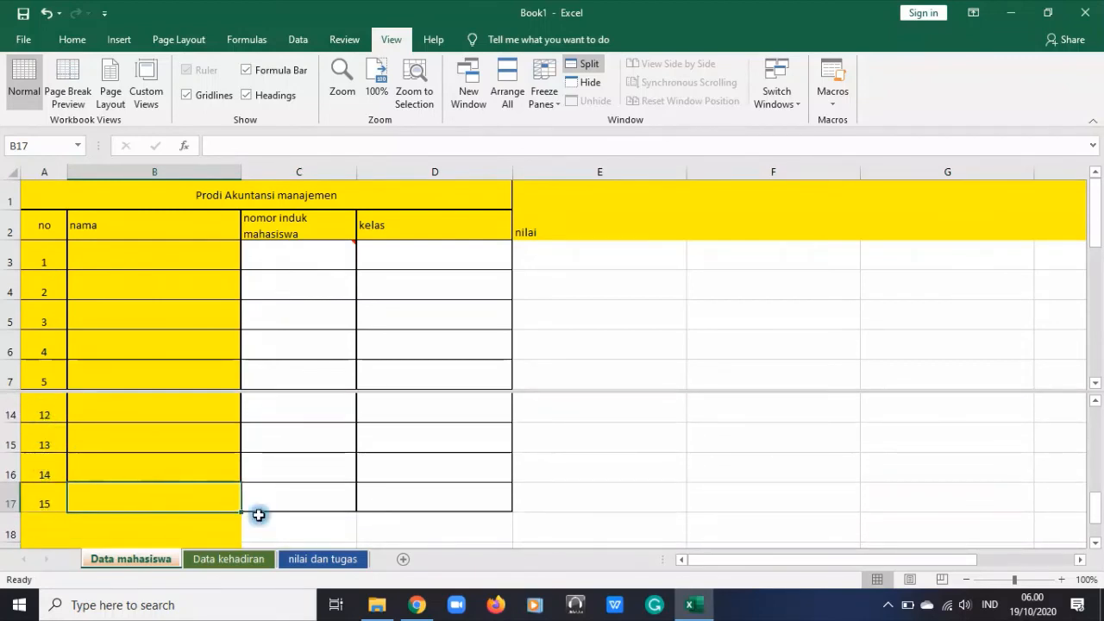
click(540, 471)
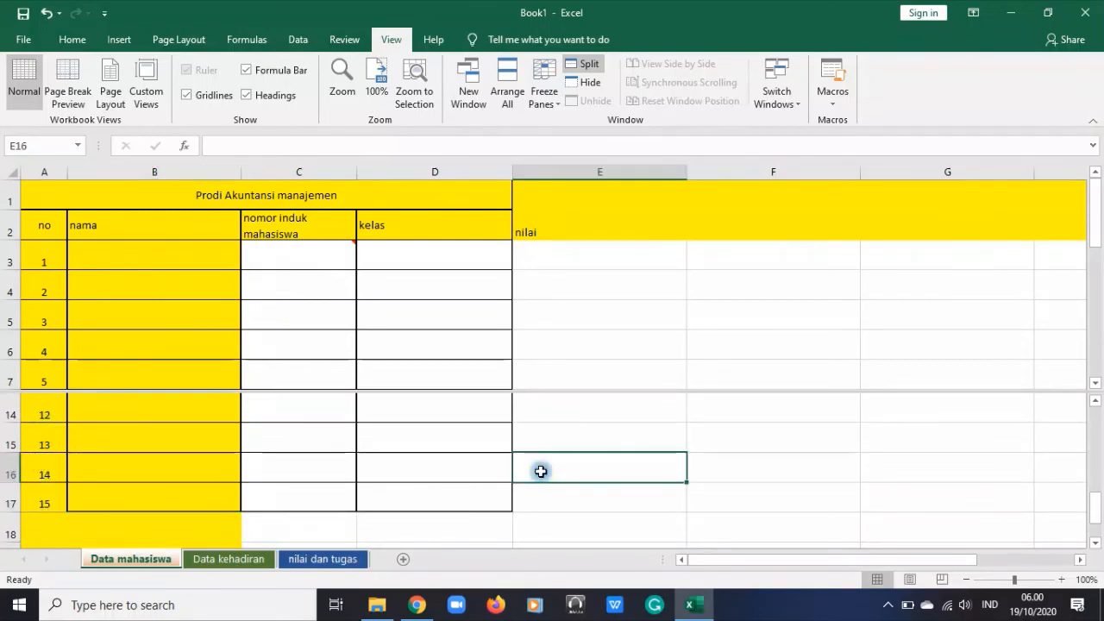
Remove the horizontal window split and display Excel's Help commands
click(584, 64)
click(433, 40)
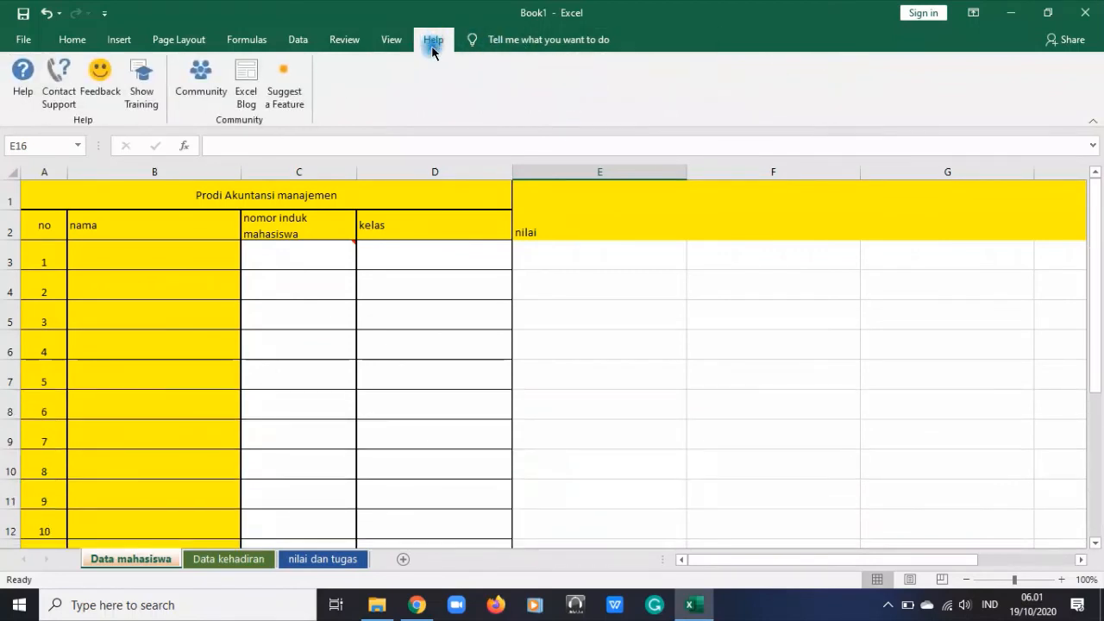
click(589, 465)
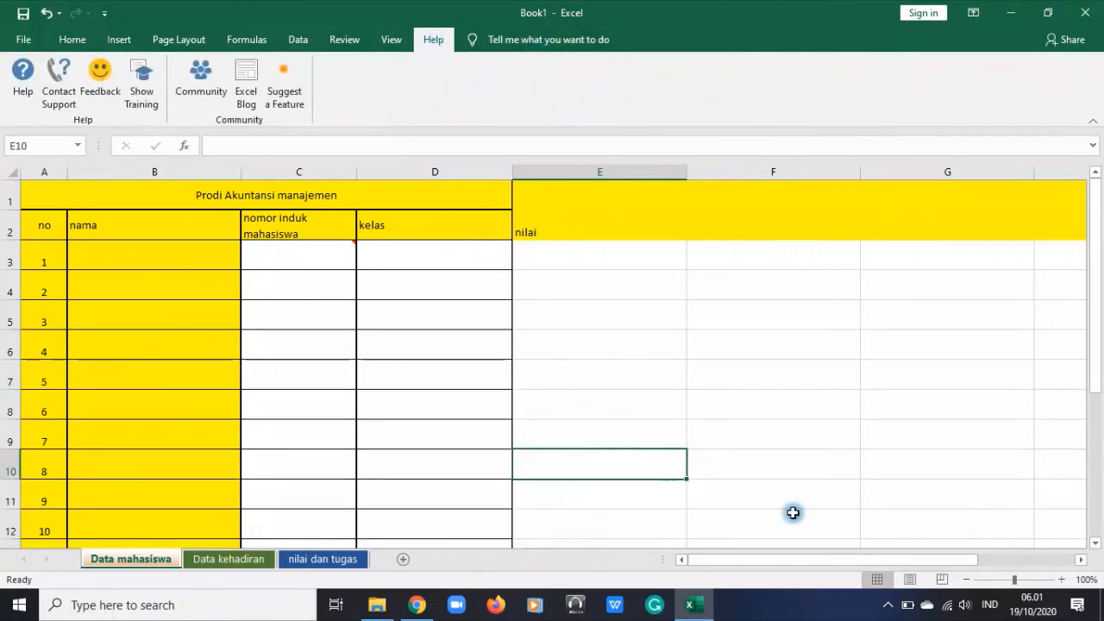
drag(848, 561, 816, 590)
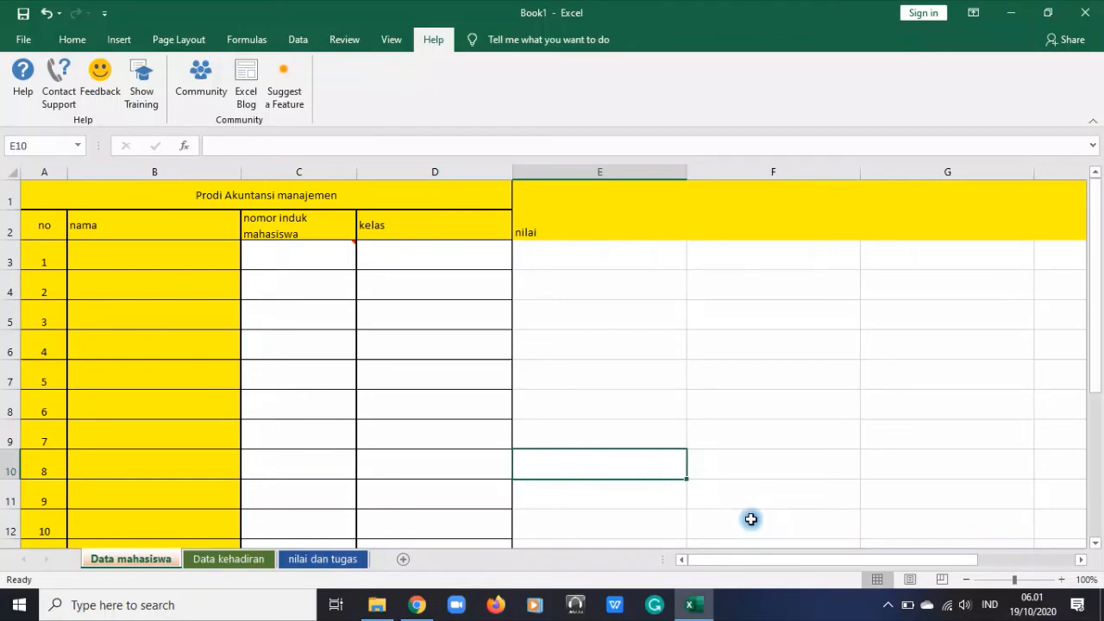
Switch to Chrome and bring up the AKM-1F Aplikasi Komputer Bisnis class page on Edmodo
click(417, 603)
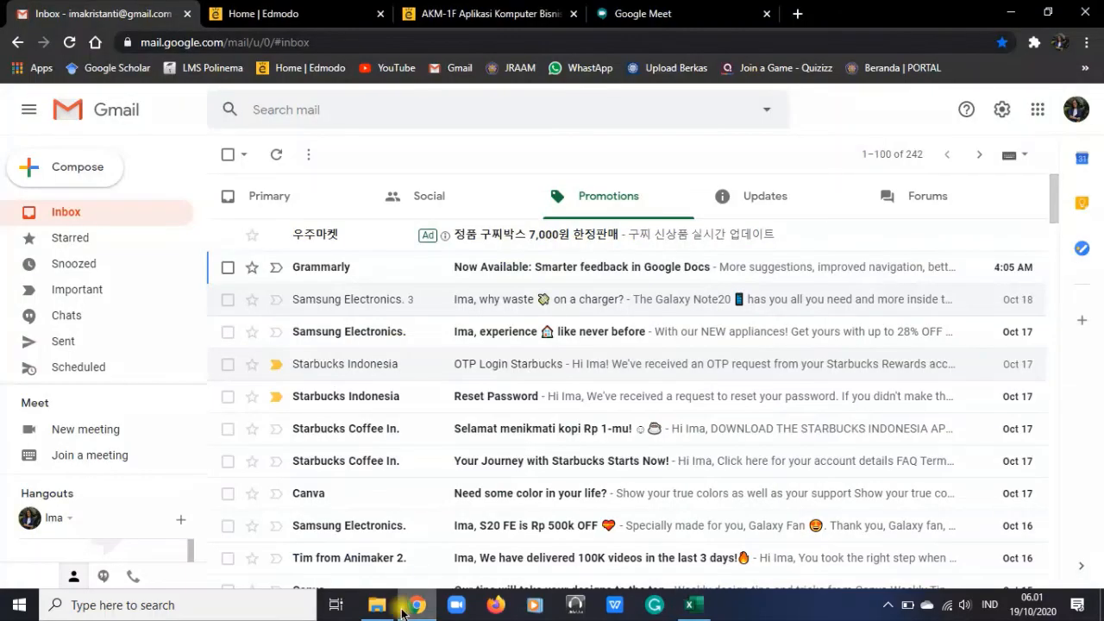
click(518, 10)
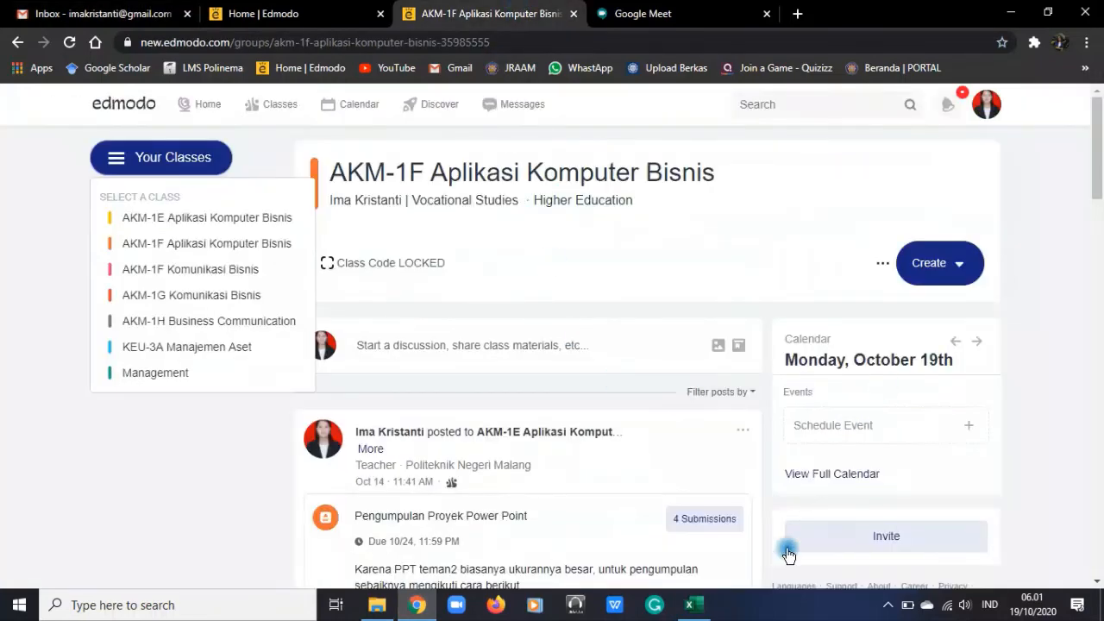
click(702, 519)
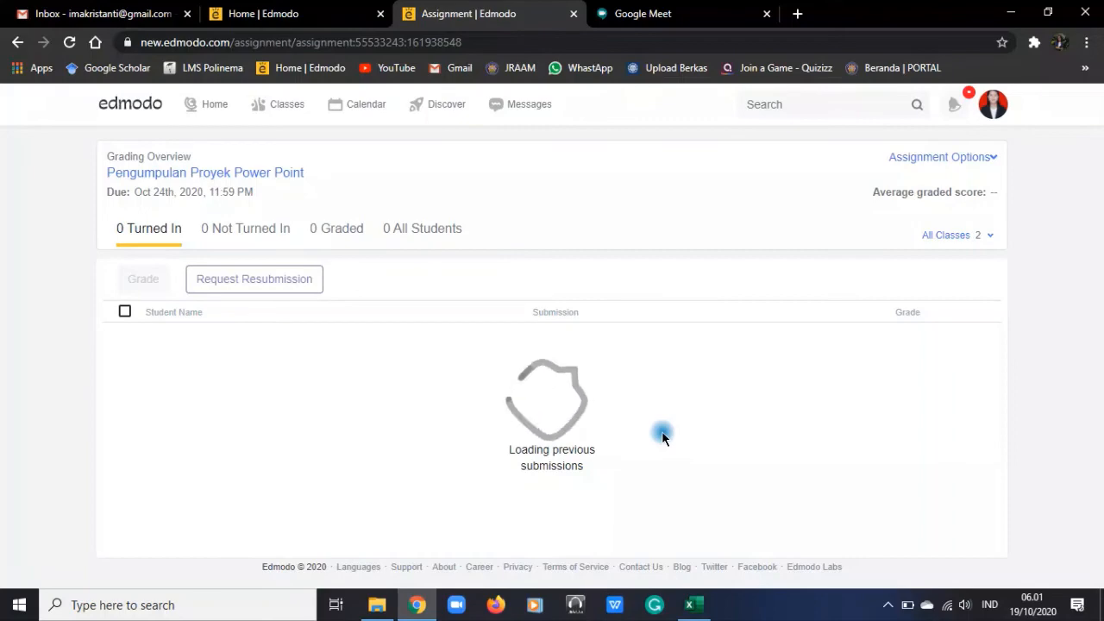
click(16, 43)
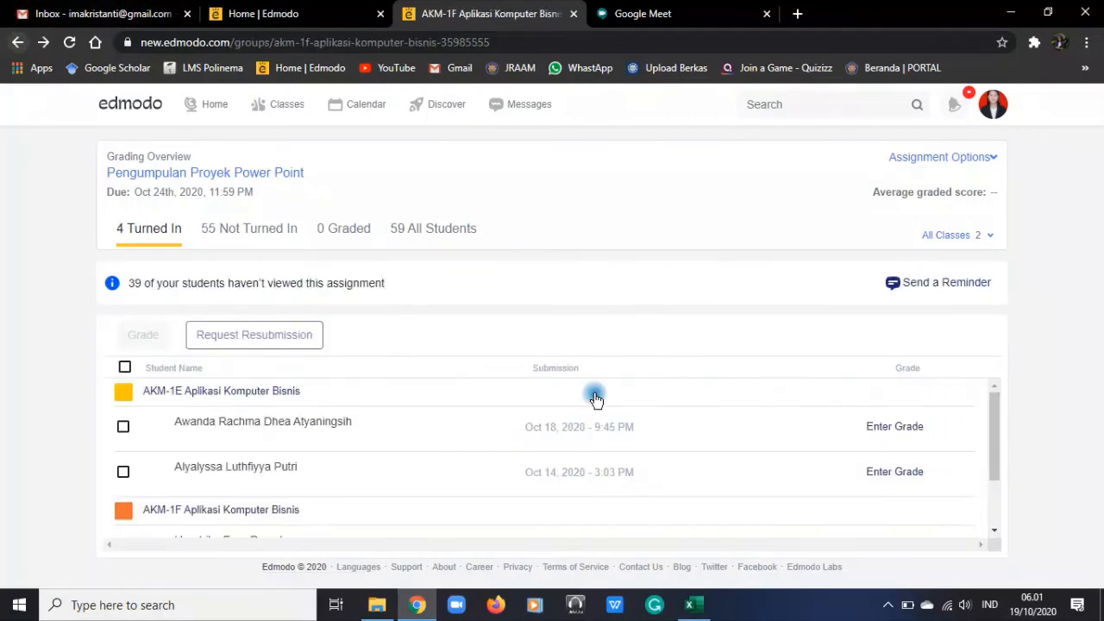
Read the submission instructions of the Pengumpulan Proyek Power Point assignment in the class feed
scroll(543, 442, down, 2)
scroll(544, 442, down, 1)
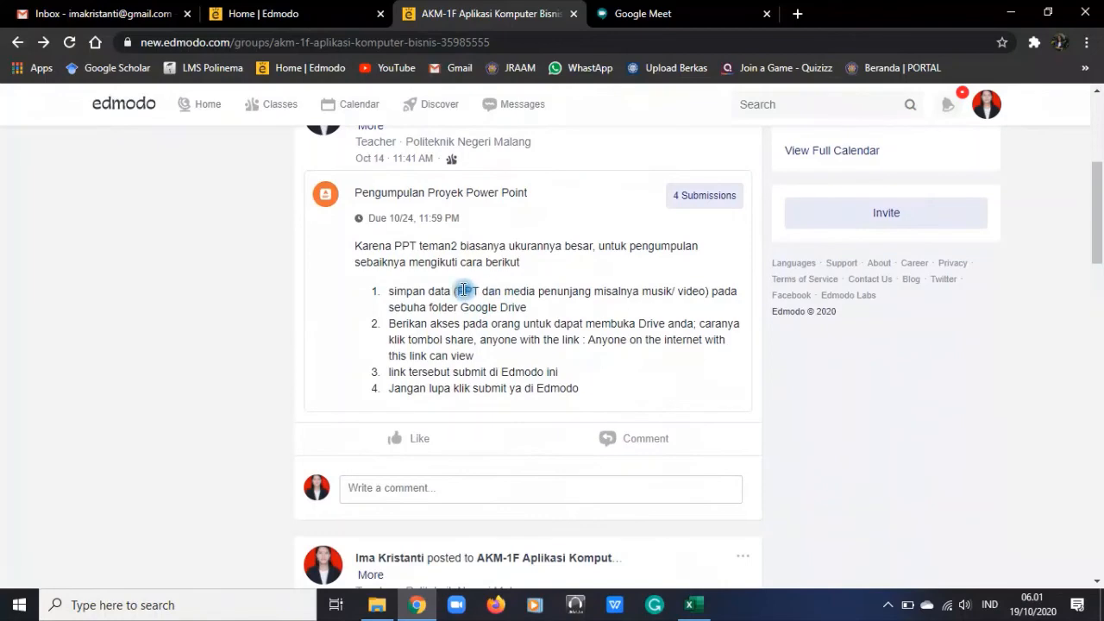
drag(457, 290, 707, 290)
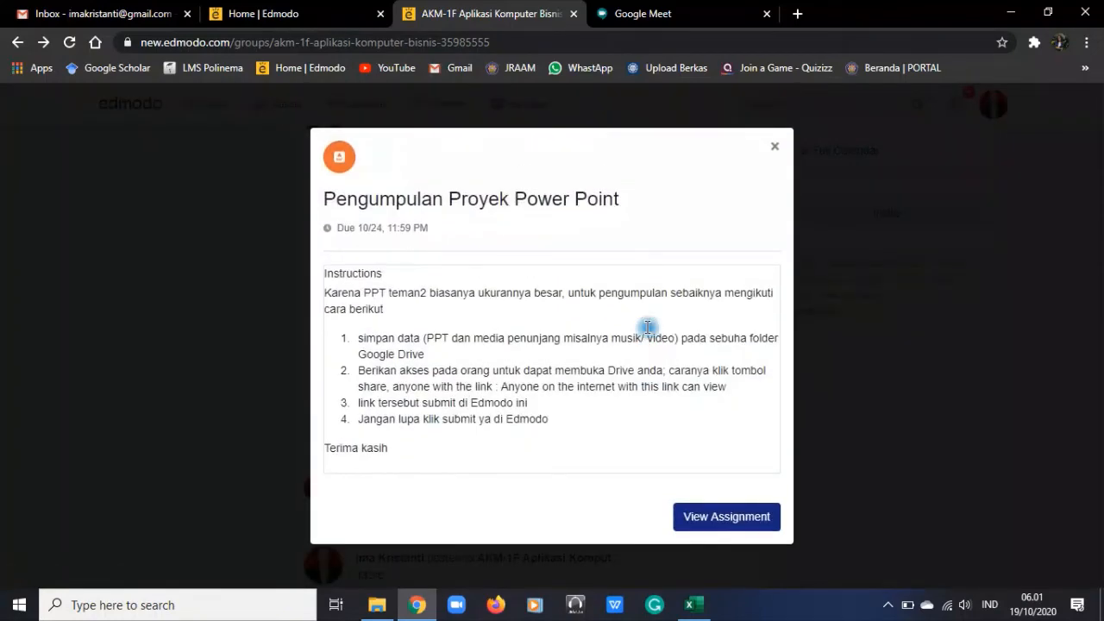
click(776, 147)
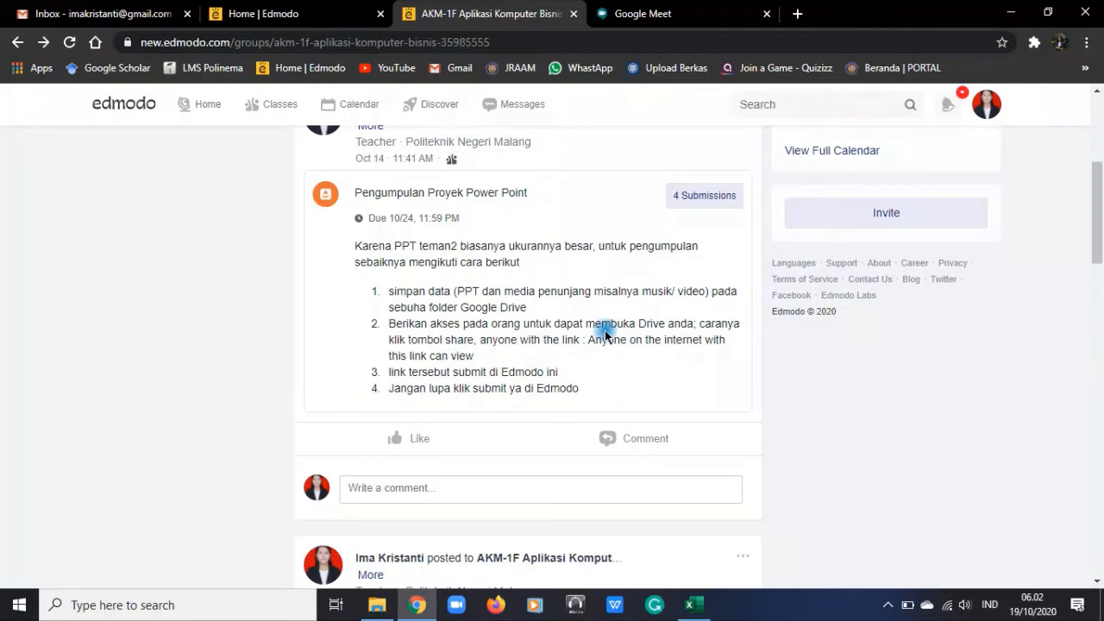
Open Google Drive in a new browser tab and go into the 2020 Aplikasi Komputer Bisnis folder
click(796, 14)
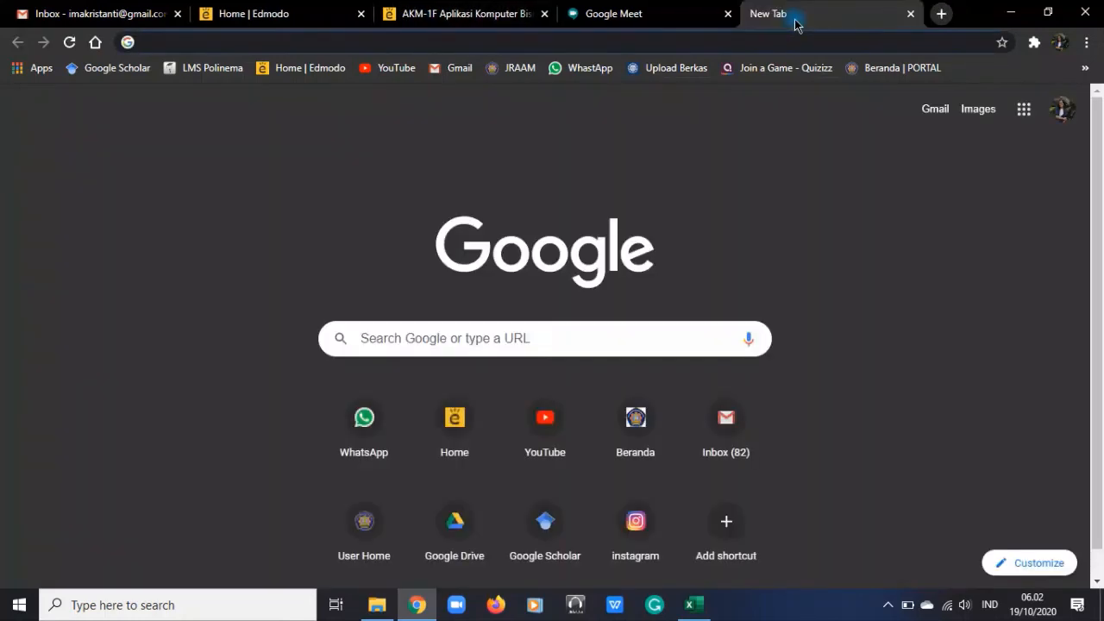
text(drive)
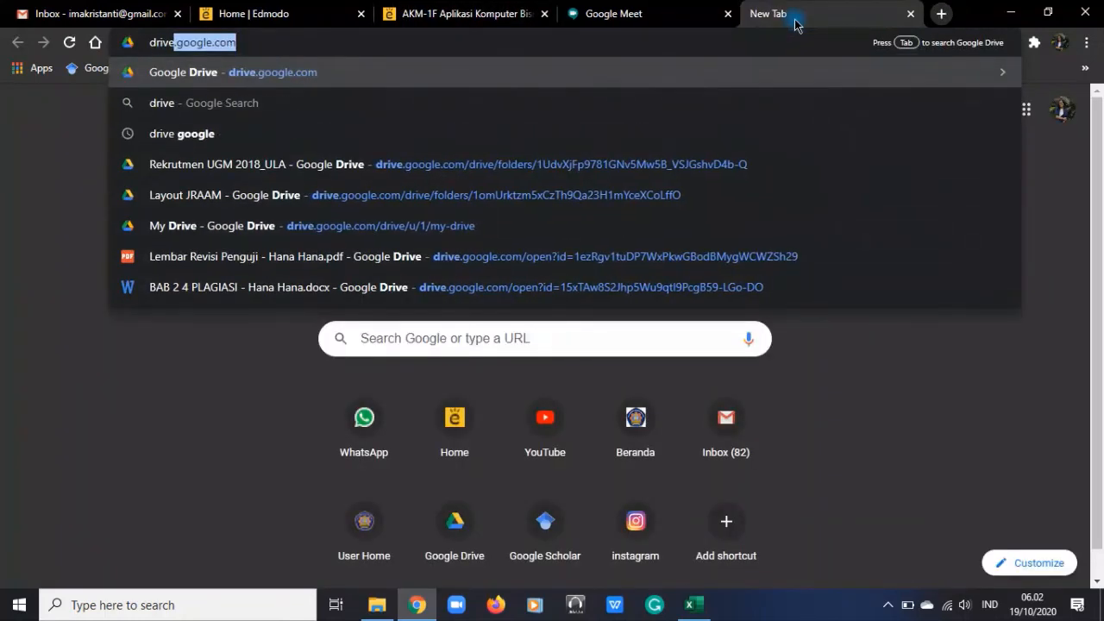
key(Return)
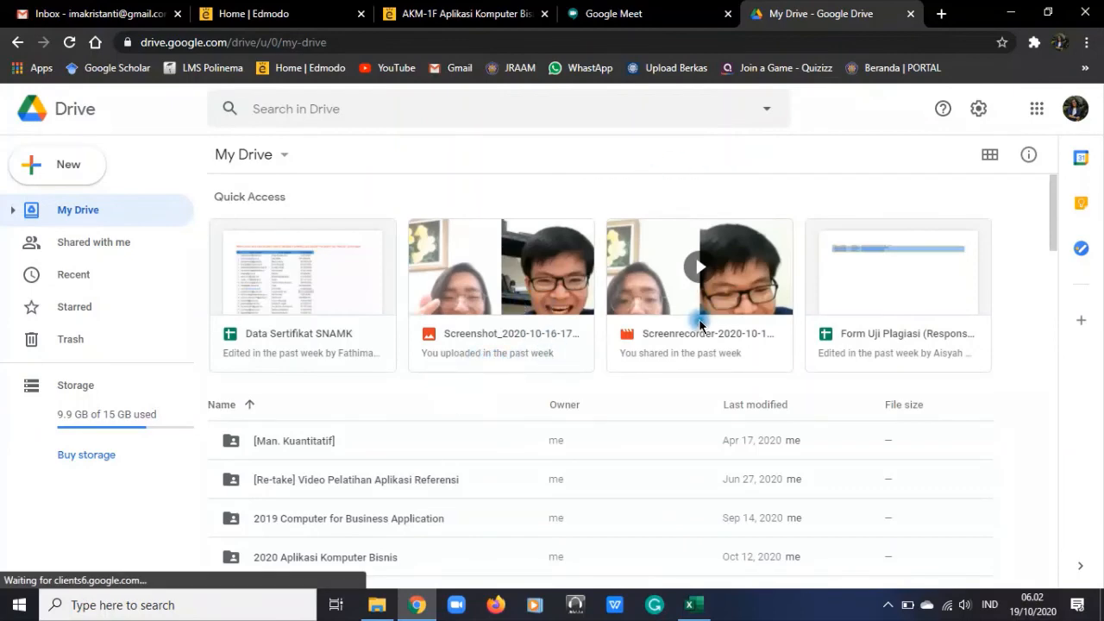
scroll(697, 317, down, 2)
scroll(661, 349, down, 1)
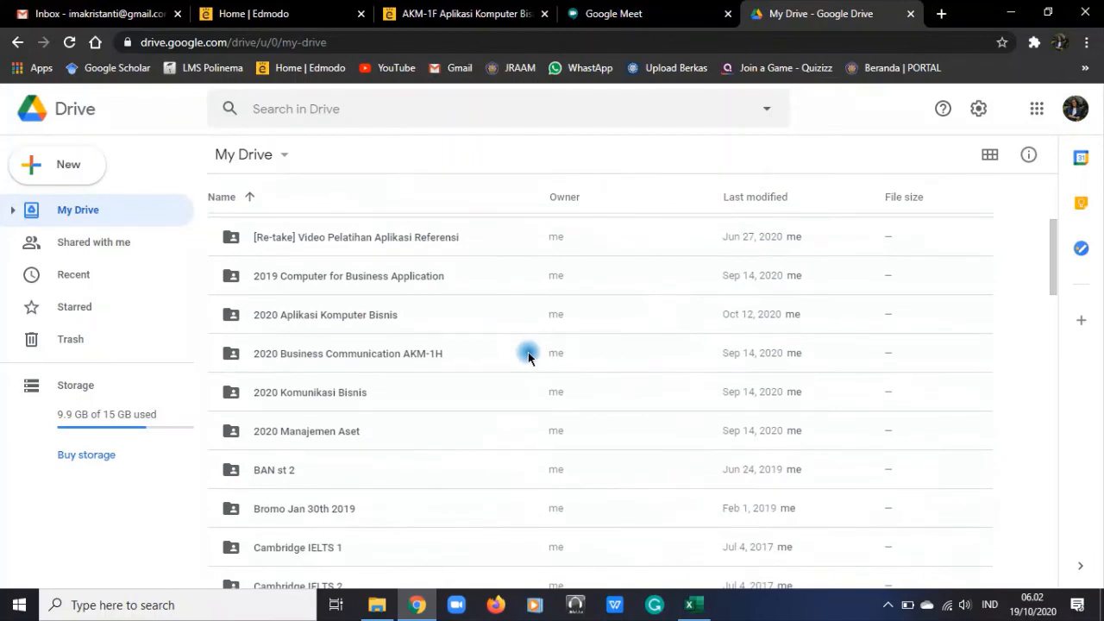
click(403, 315)
double_click(404, 315)
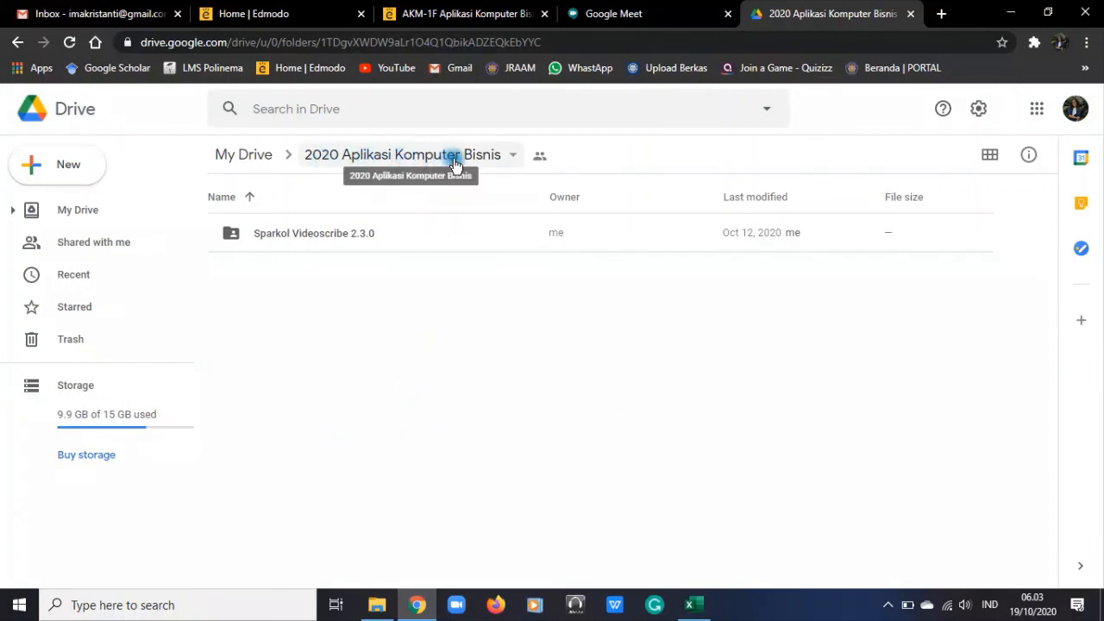
Open the link sharing settings of the 2020 Aplikasi Komputer Bisnis folder and choose Anyone with the link
click(514, 156)
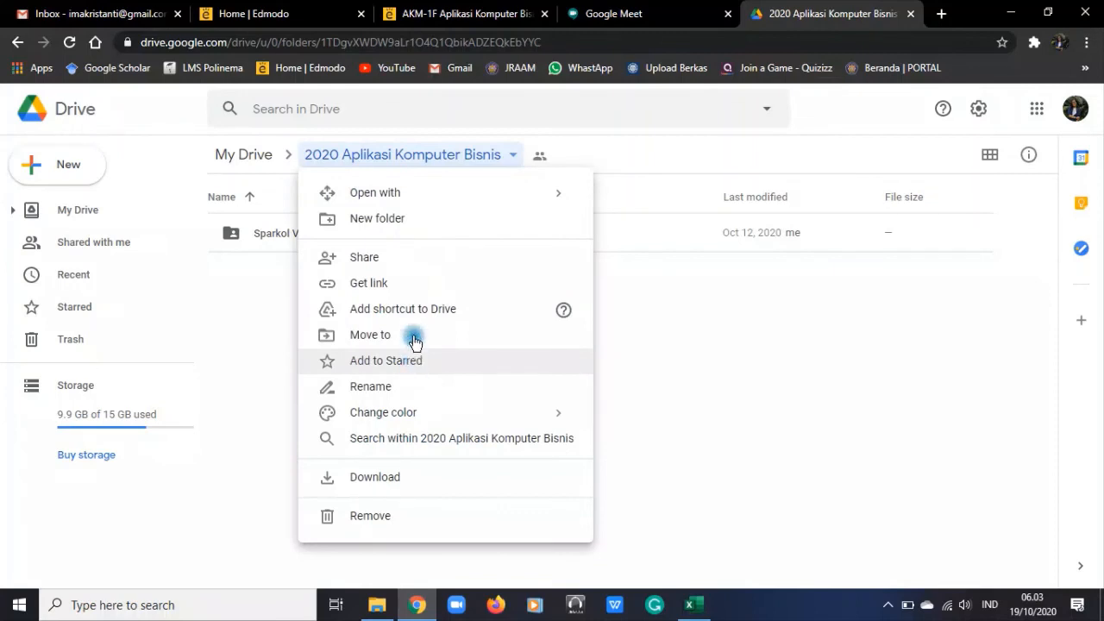
click(400, 284)
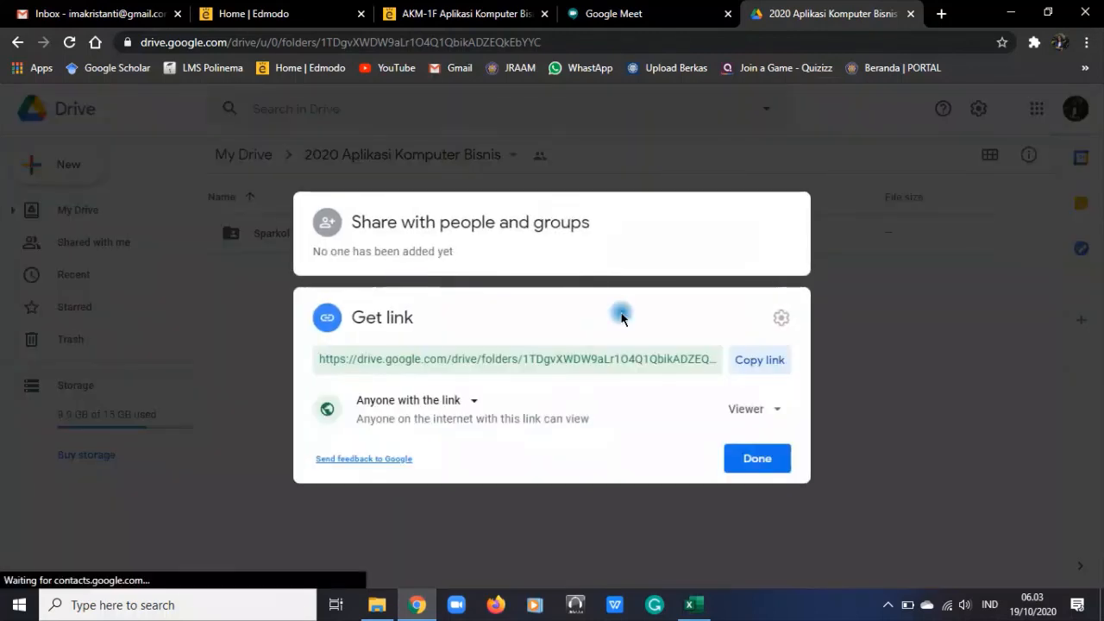
click(472, 402)
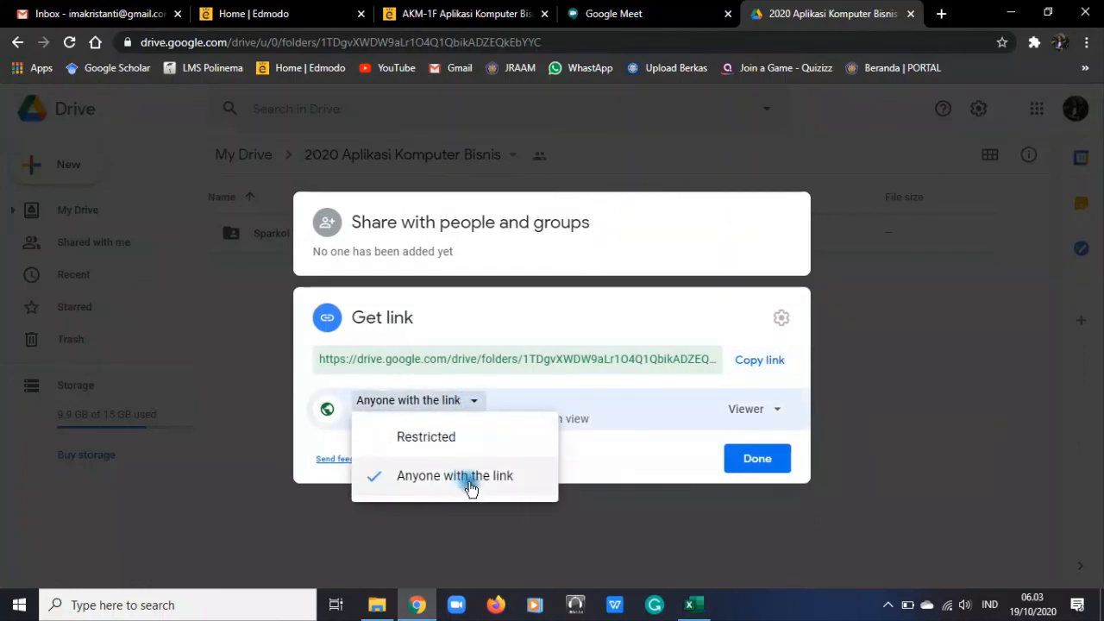
click(507, 476)
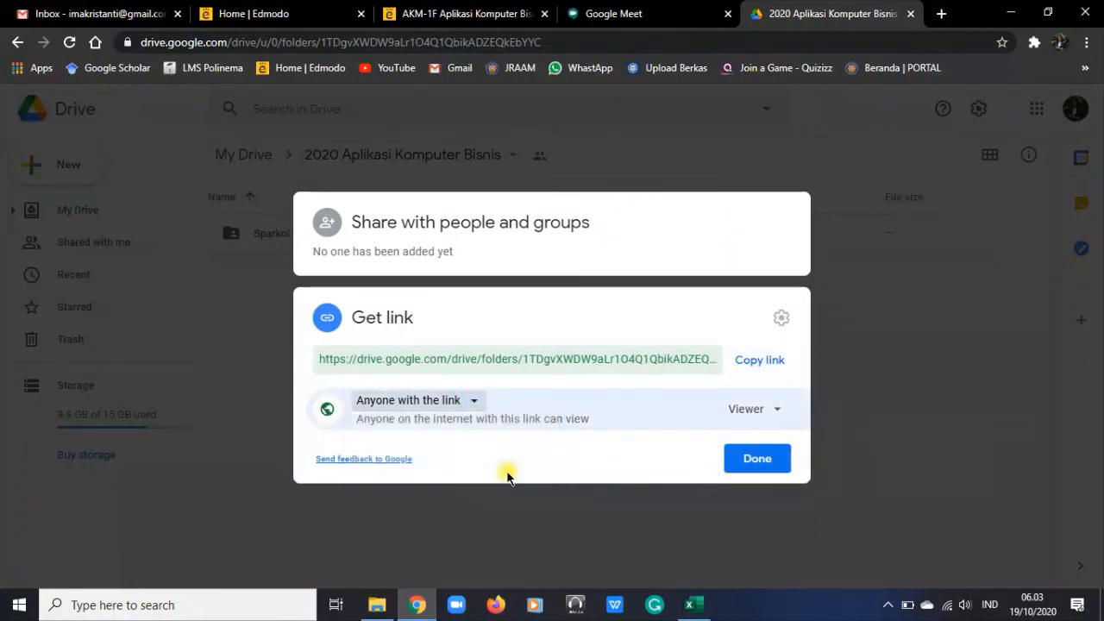
Try the Viewer role for people with the folder link, and set the role to Editor
click(769, 408)
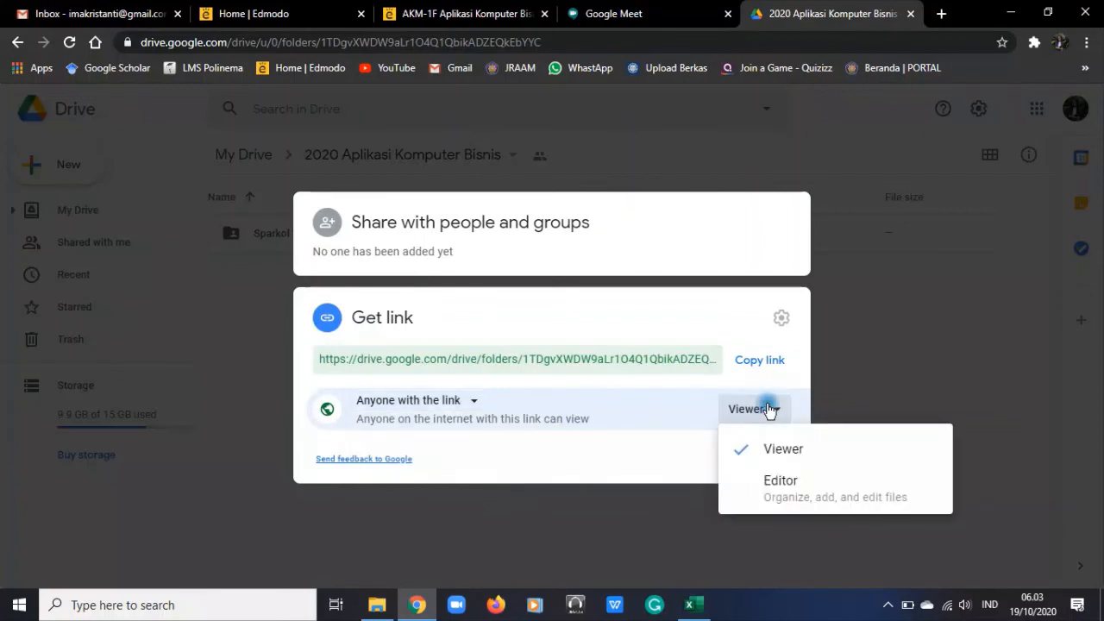
click(806, 448)
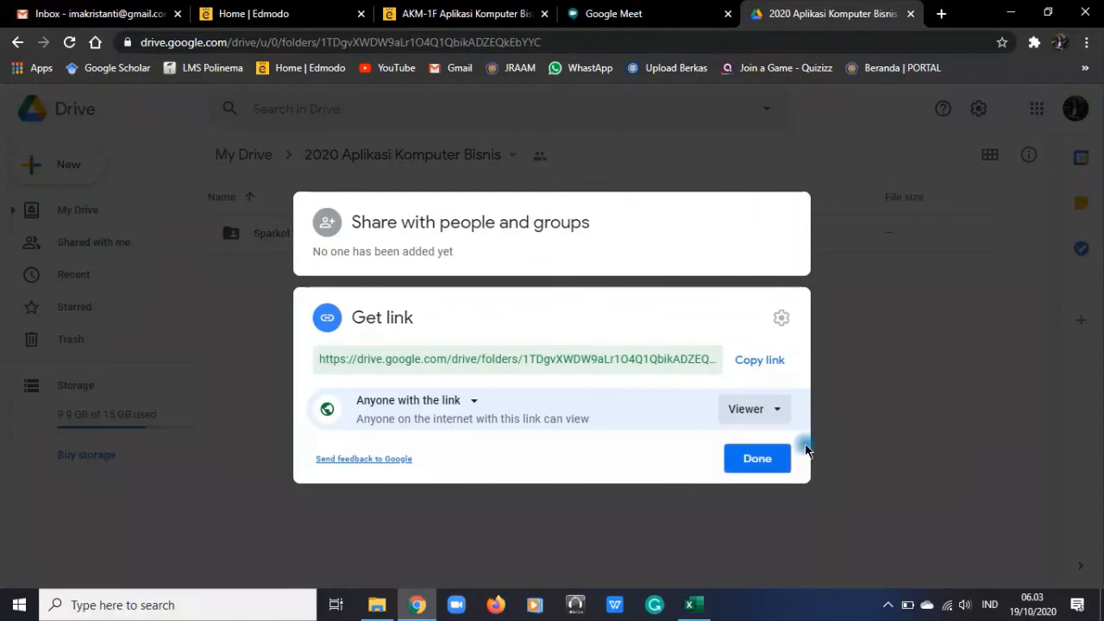
click(765, 421)
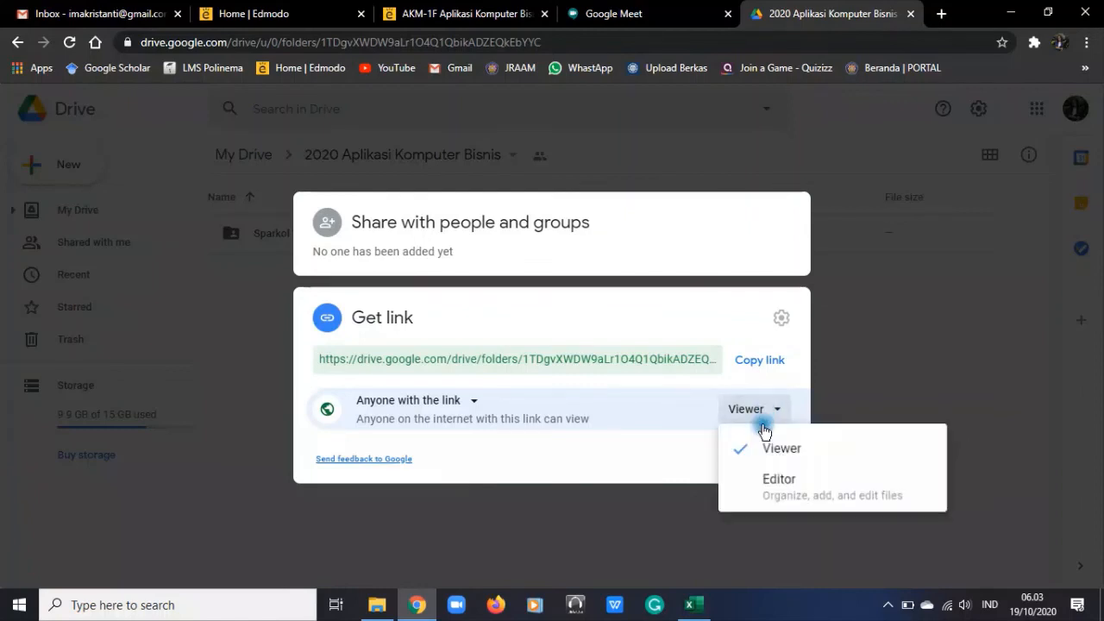
click(769, 485)
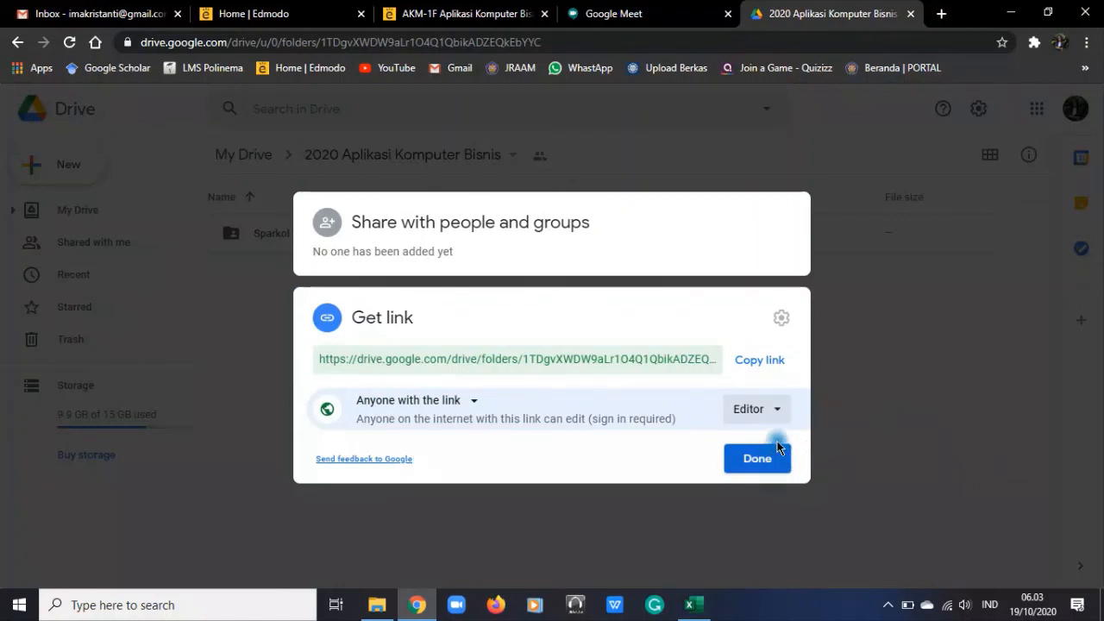
Keep the Editor role for anyone with the folder link and close the sharing settings
click(770, 410)
click(770, 409)
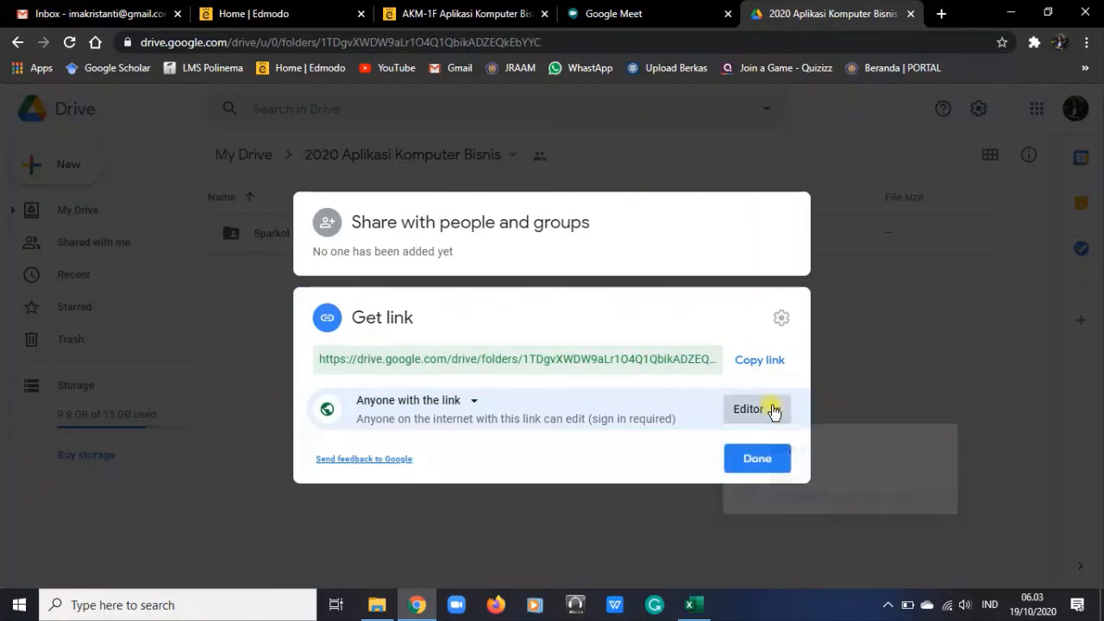
click(753, 458)
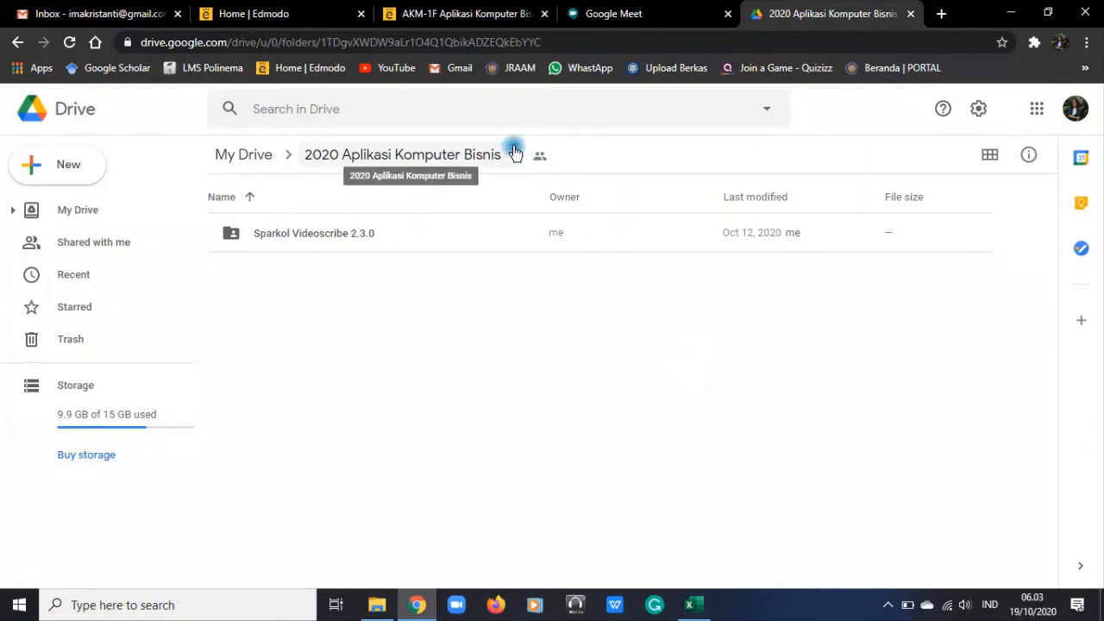
Reopen the link settings of the 2020 Aplikasi Komputer Bisnis folder and copy its sharing link
click(515, 153)
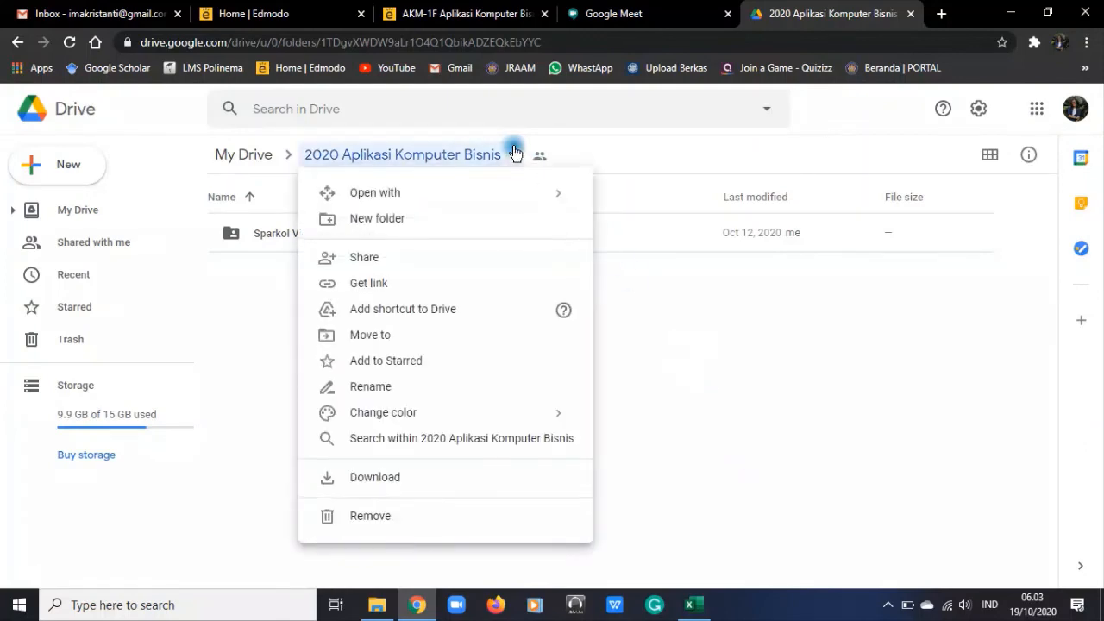
click(394, 283)
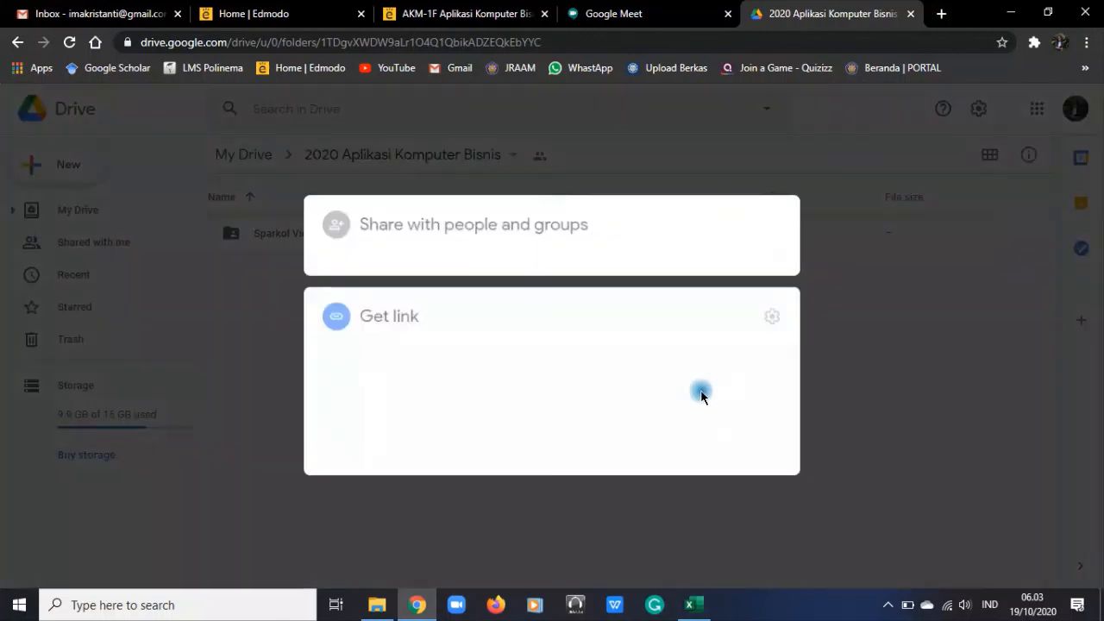
click(775, 360)
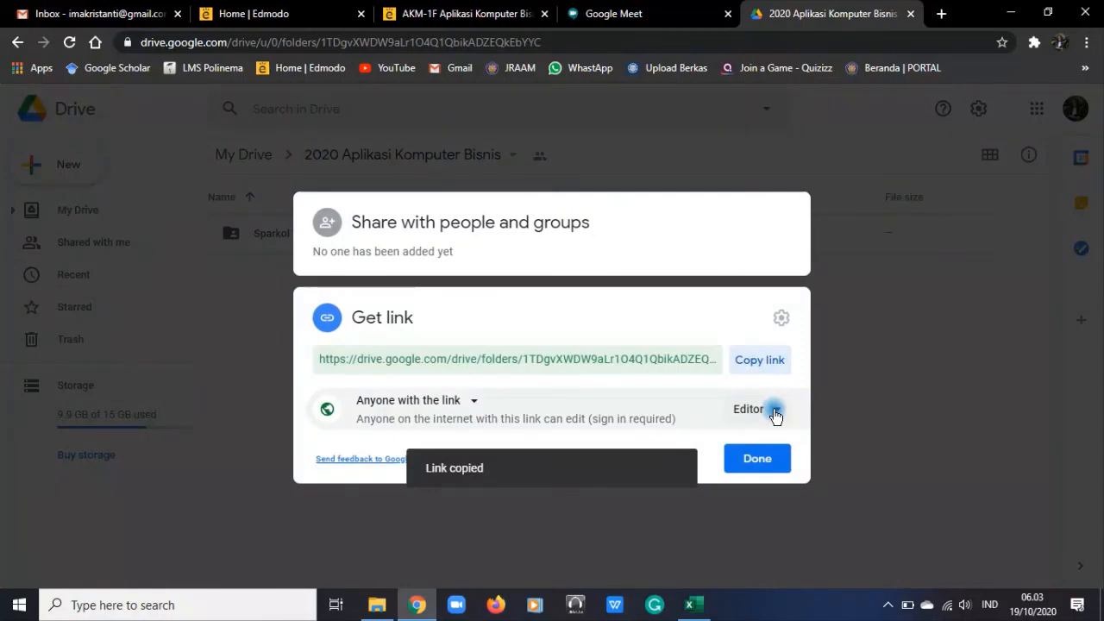
Return to the Edmodo class page and review the submission instructions of the Pengumpulan Proyek Power Point assignment
click(478, 13)
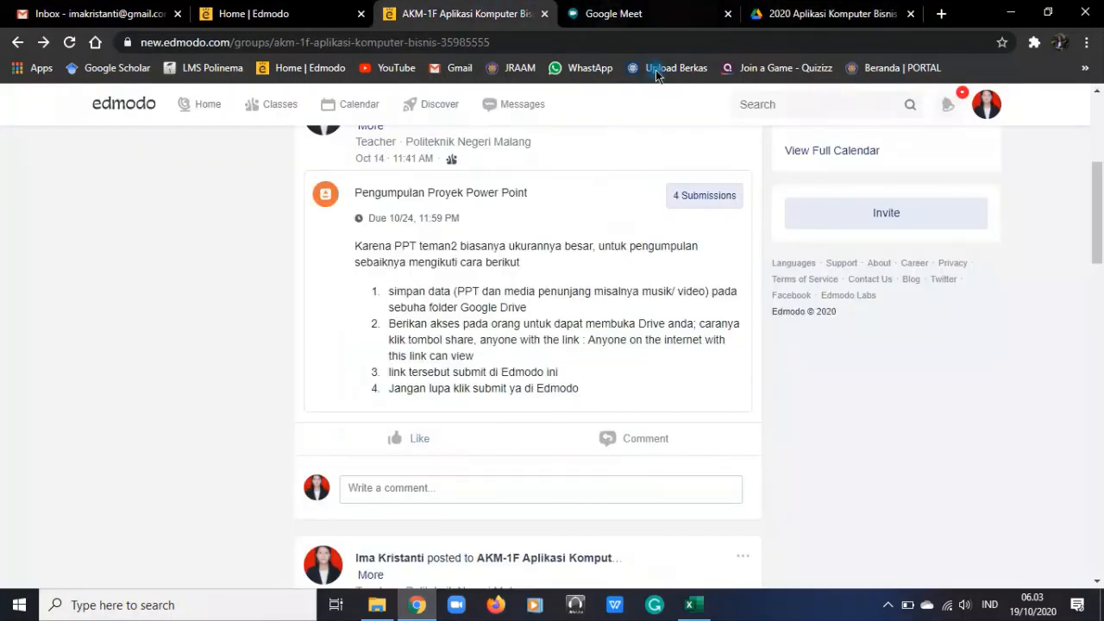
click(721, 210)
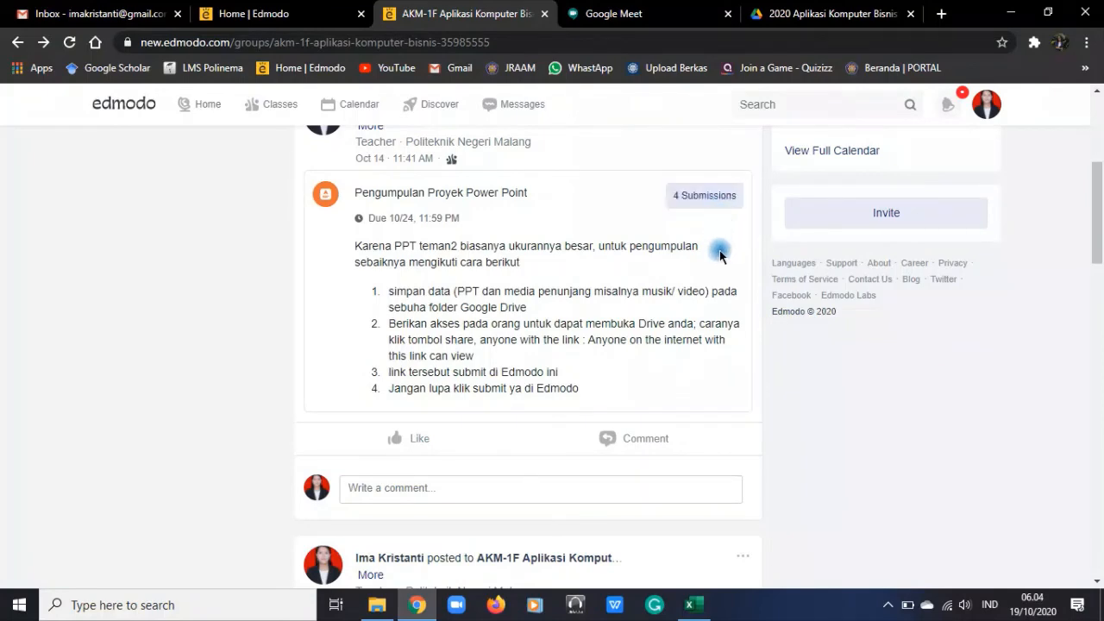
scroll(457, 332, up, 4)
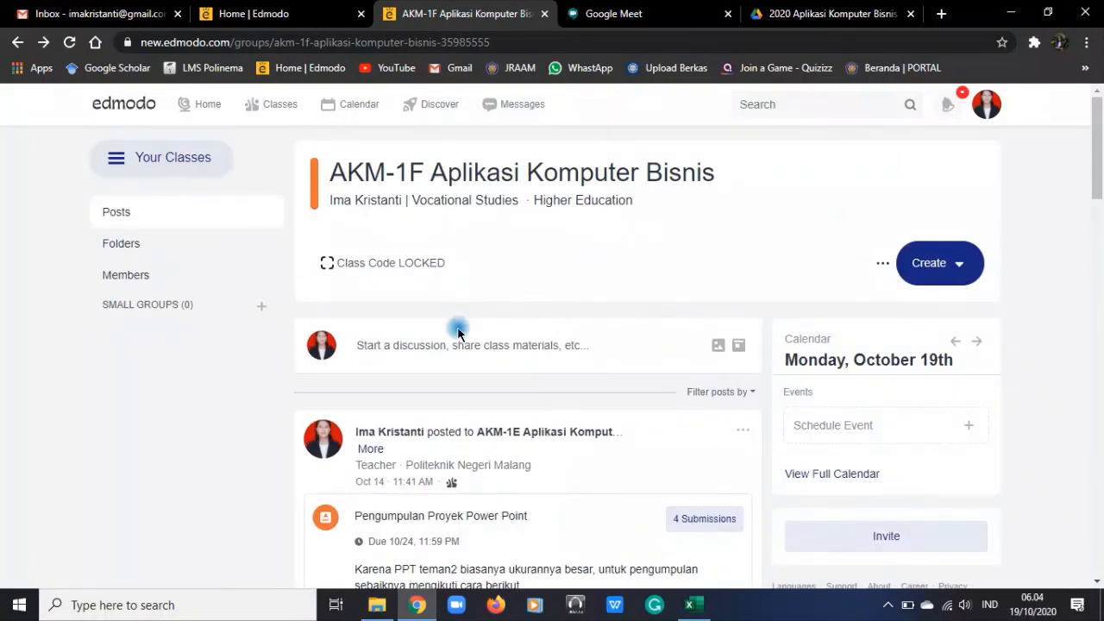
scroll(715, 349, down, 4)
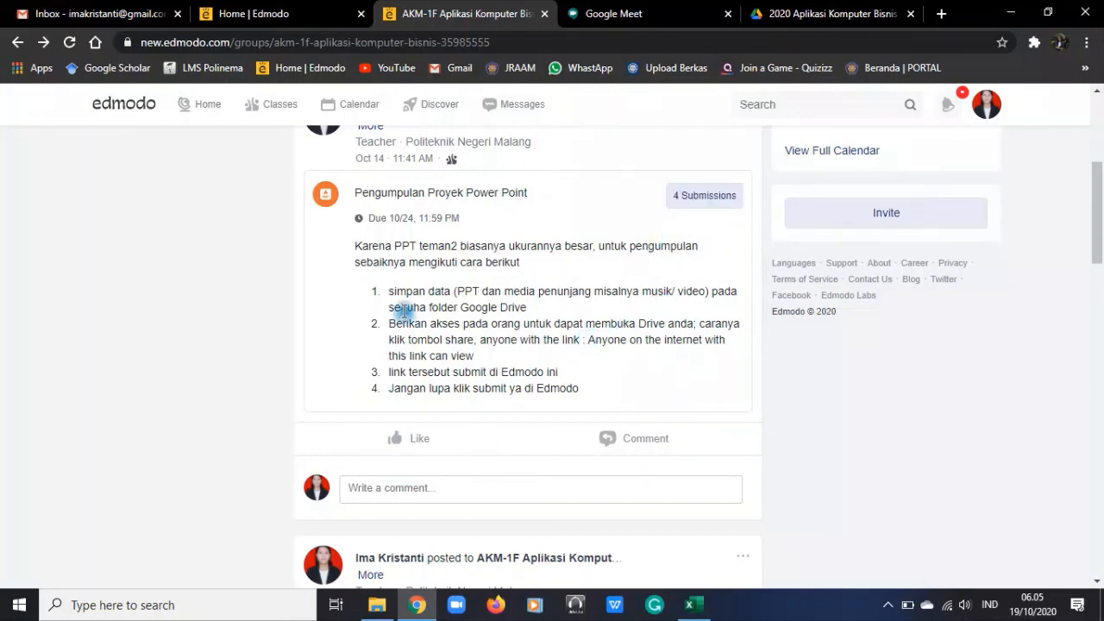
scroll(444, 326, up, 1)
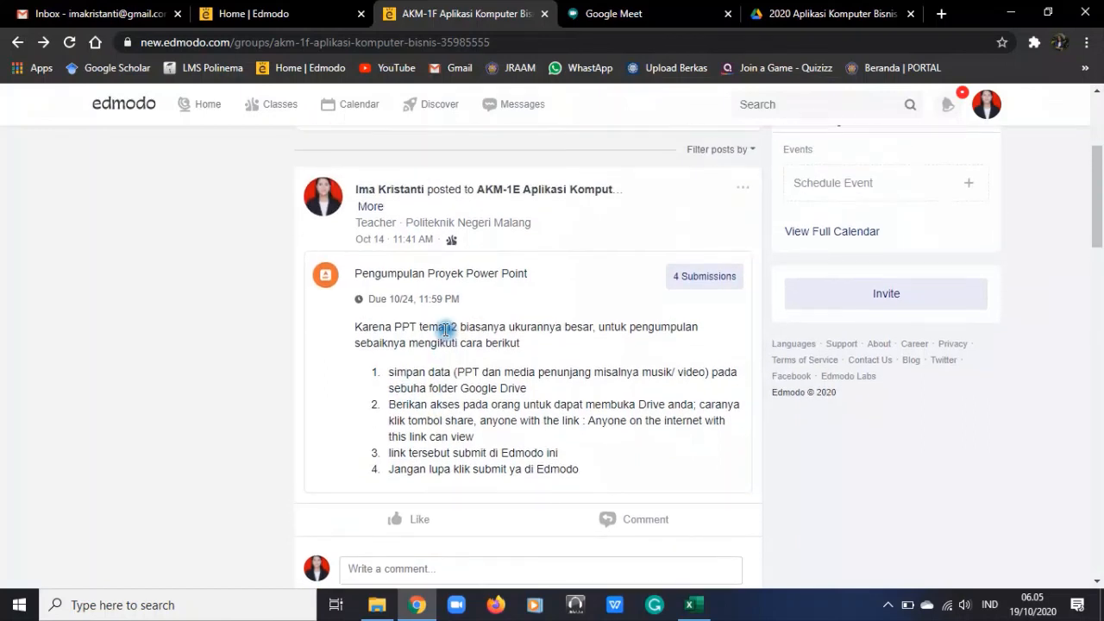